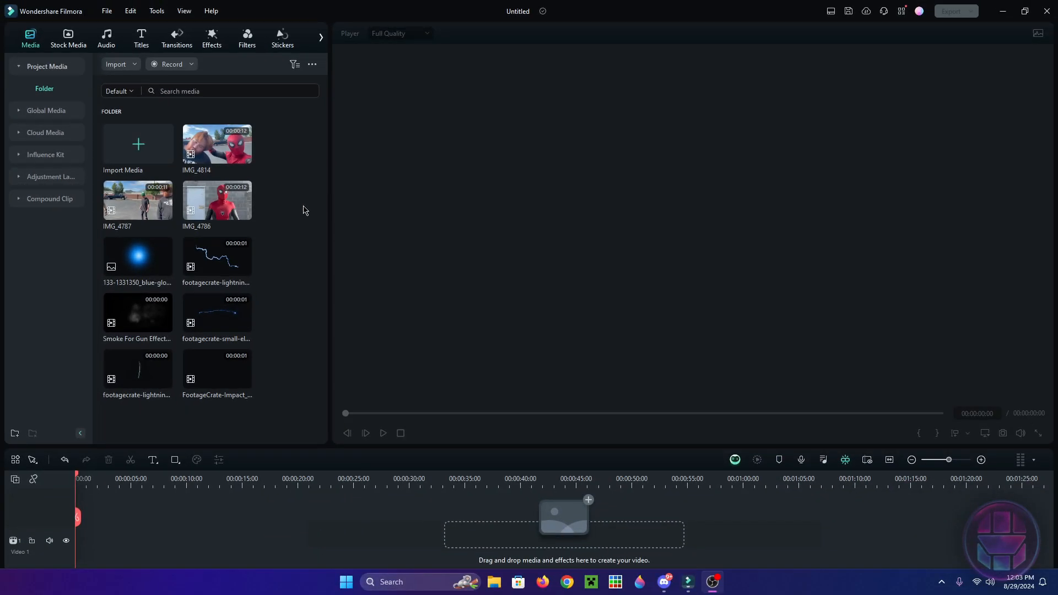
- Preview the raw clips IMG_4786, IMG_4787 and IMG_4814 in the player, scrubbing through their action
{"action": "double_click", "coordinate": [226, 203]}
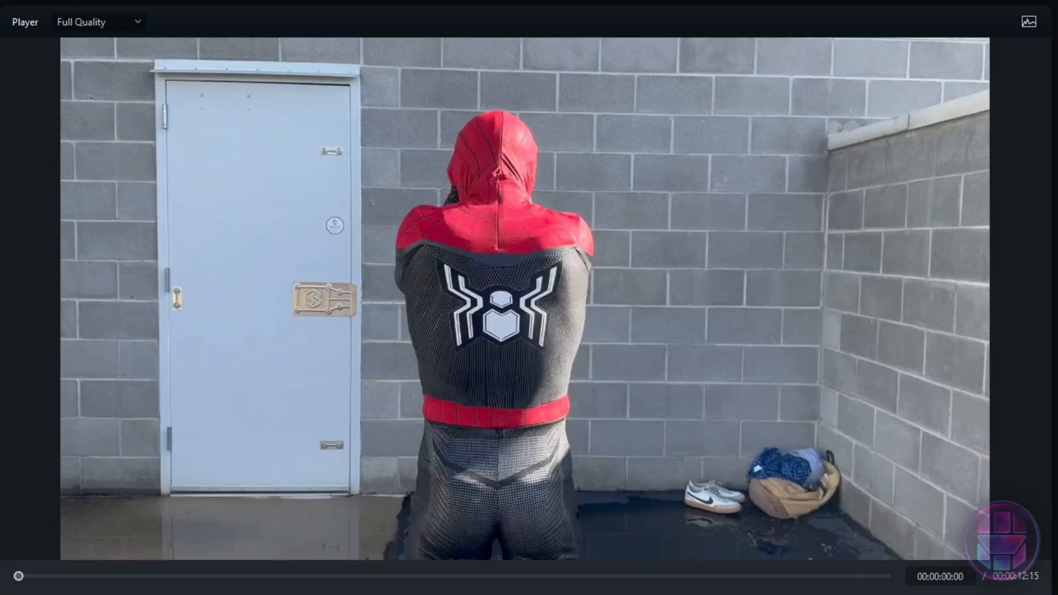
{"action": "left_click", "coordinate": [767, 575]}
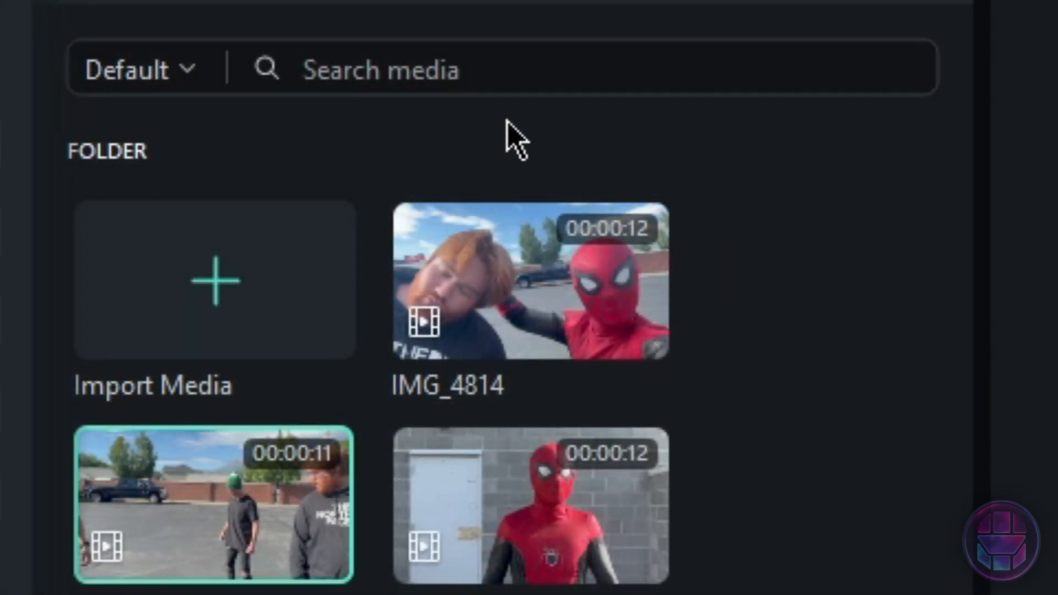
{"action": "left_click", "coordinate": [490, 261]}
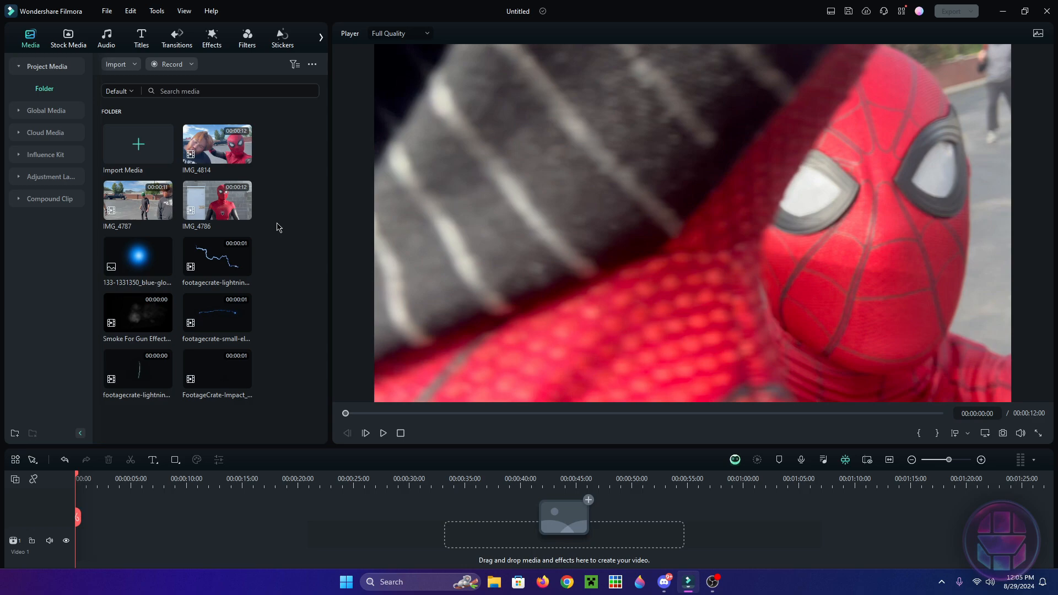
{"action": "left_click", "coordinate": [232, 204]}
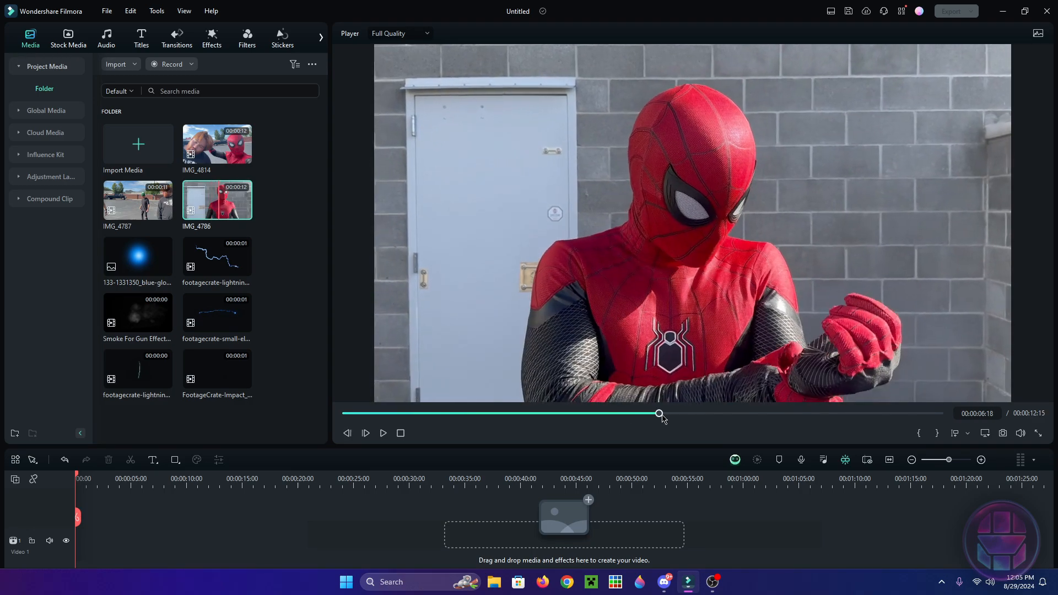
{"action": "left_click", "coordinate": [142, 201]}
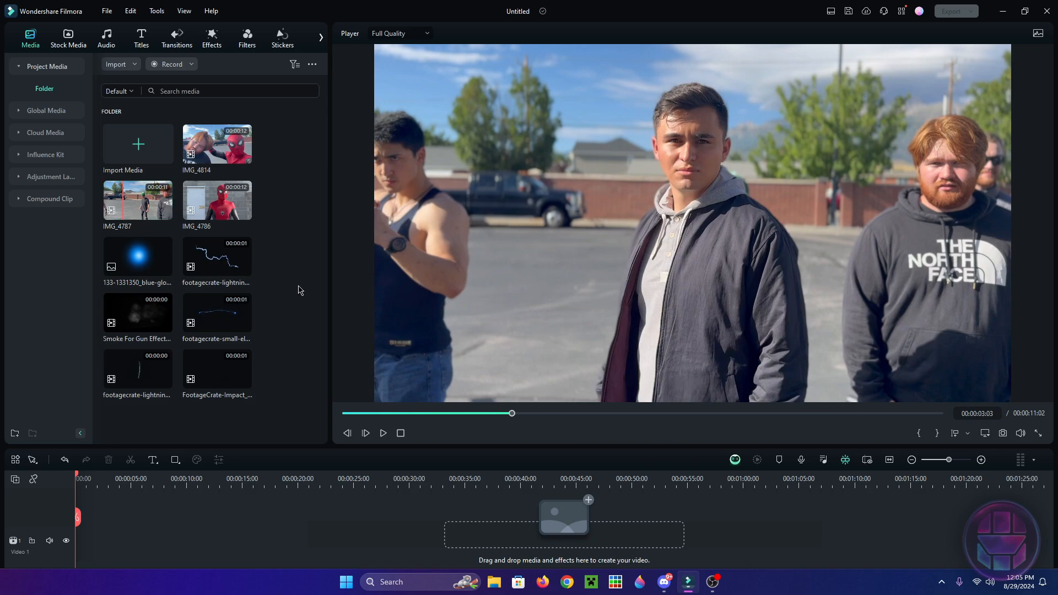
{"action": "left_click", "coordinate": [218, 144]}
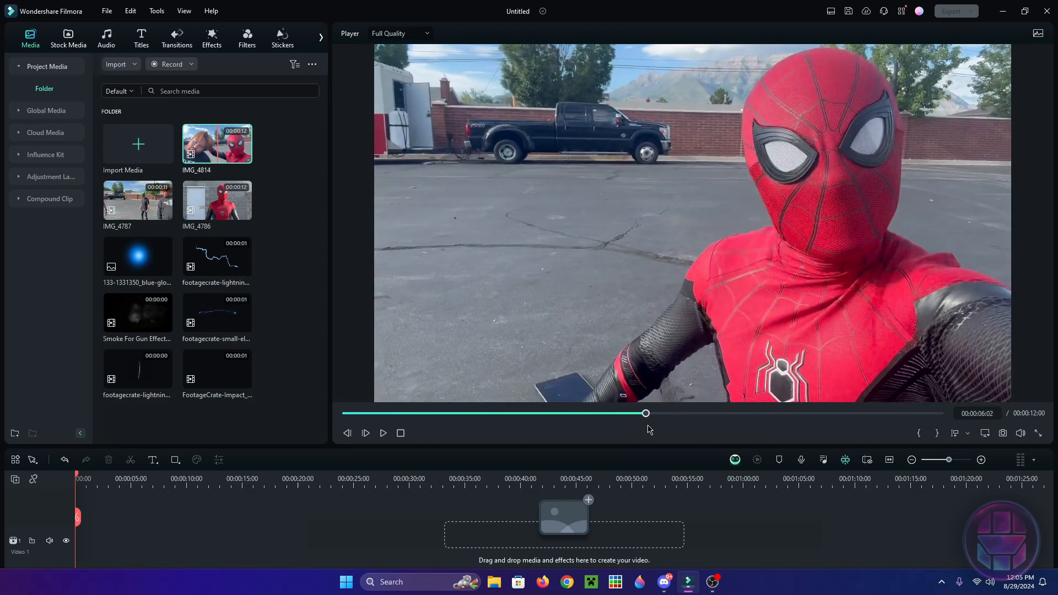
{"action": "left_click_drag", "start_coordinate": [648, 425], "coordinate": [738, 427]}
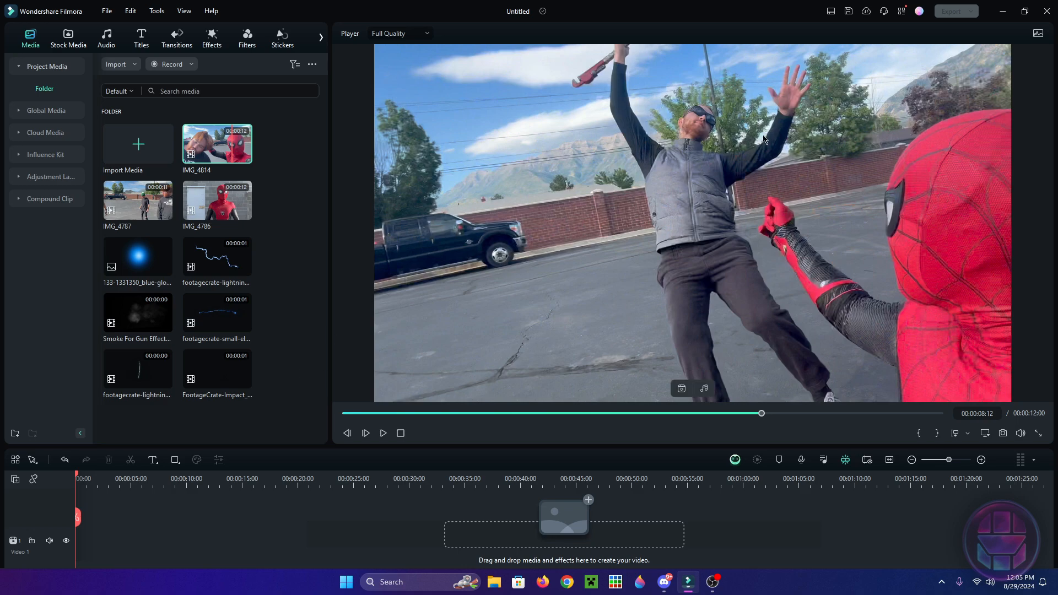
{"action": "left_click_drag", "start_coordinate": [693, 416], "coordinate": [776, 419]}
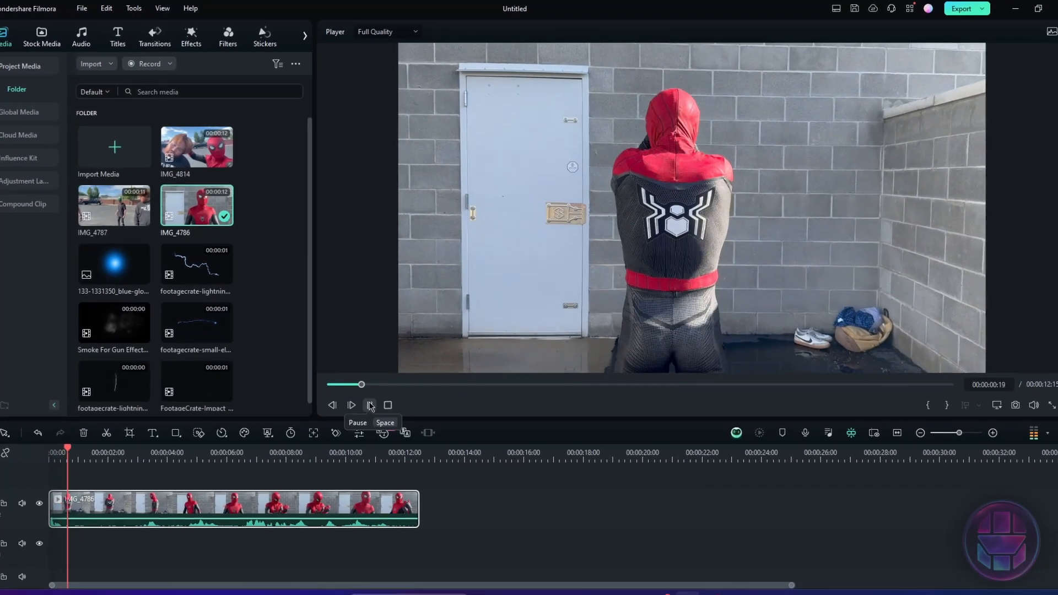
- Trim the IMG_4786 clip on the timeline and place IMG_4787 directly after it
{"action": "left_click", "coordinate": [384, 433]}
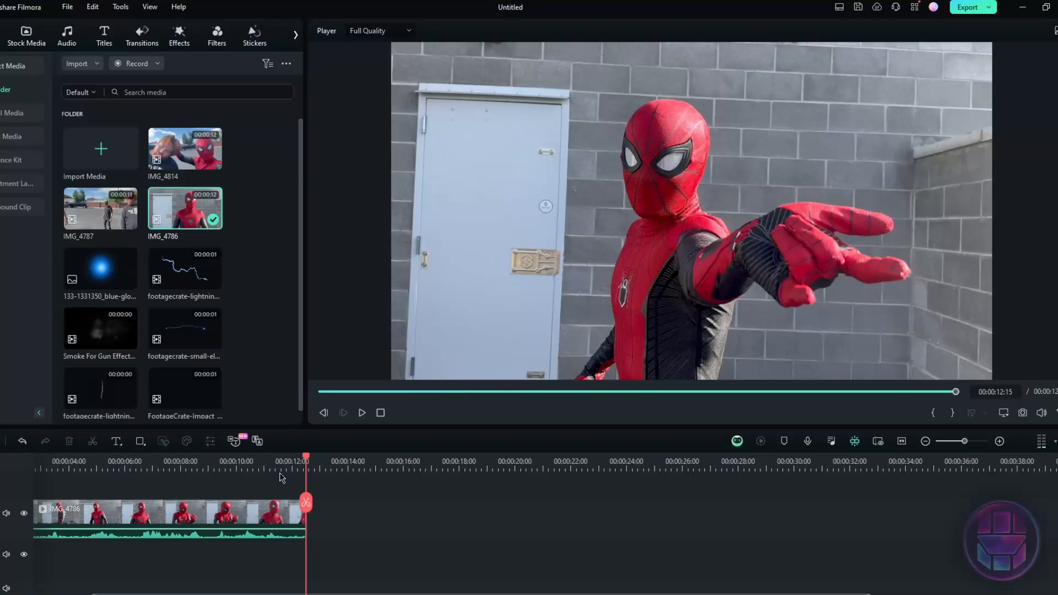
{"action": "left_click_drag", "start_coordinate": [259, 555], "coordinate": [311, 557]}
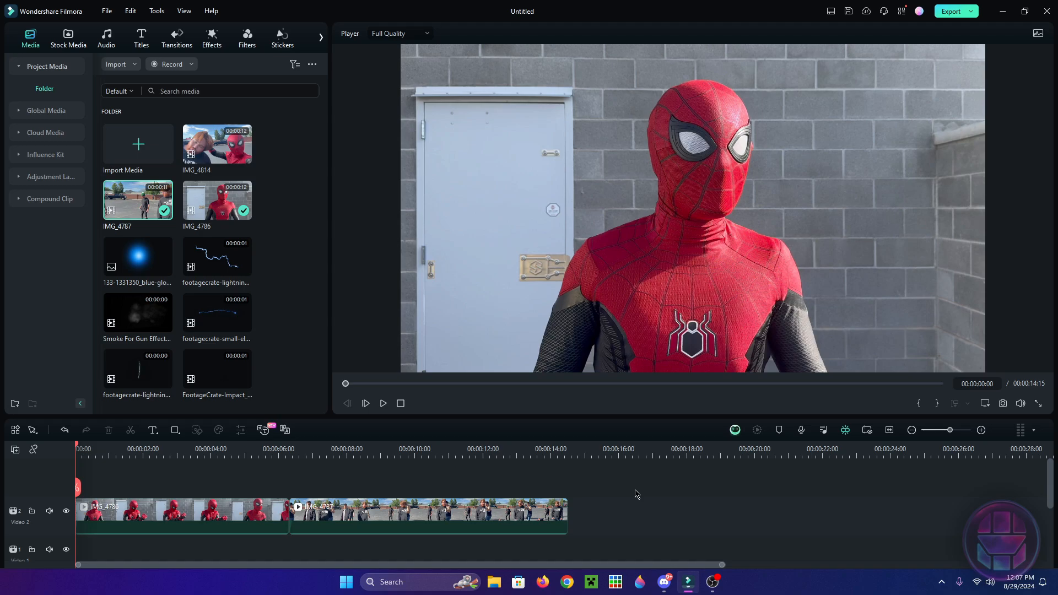
- Review the sequence and trim the end of the IMG_4787 clip so that it ends at 00:00:11:14
{"action": "scroll", "coordinate": [612, 501], "scroll_direction": "down", "scroll_amount": 1}
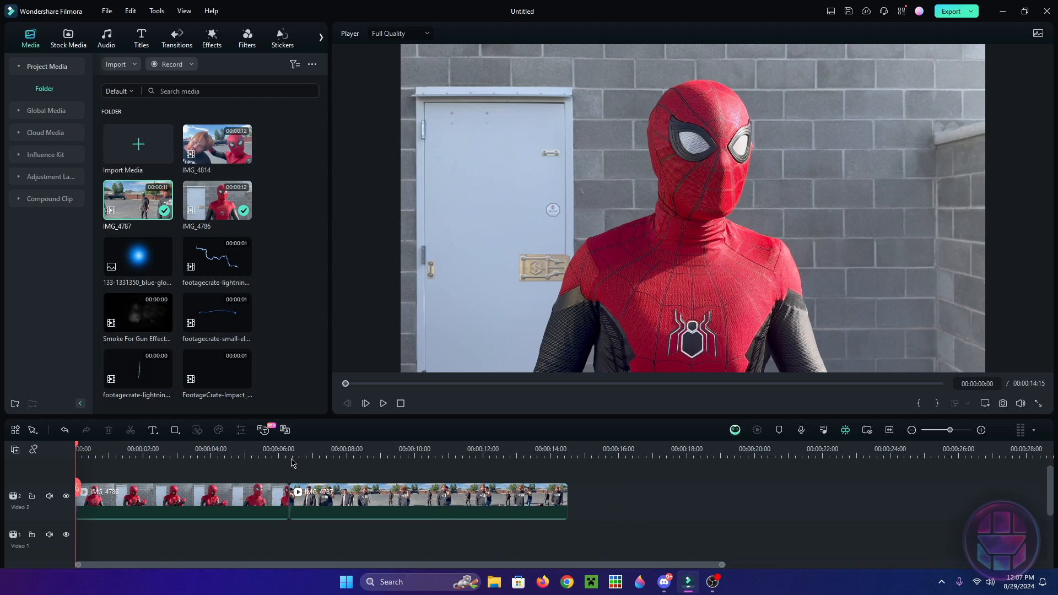
{"action": "left_click", "coordinate": [383, 404]}
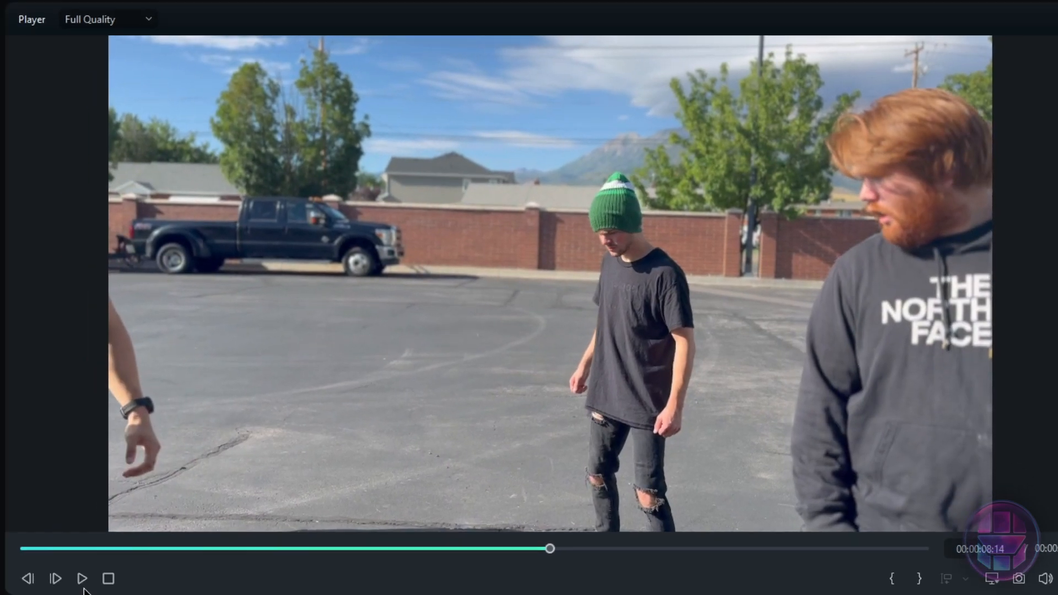
{"action": "key", "text": "Escape"}
{"action": "left_click", "coordinate": [411, 451]}
{"action": "key", "text": "space"}
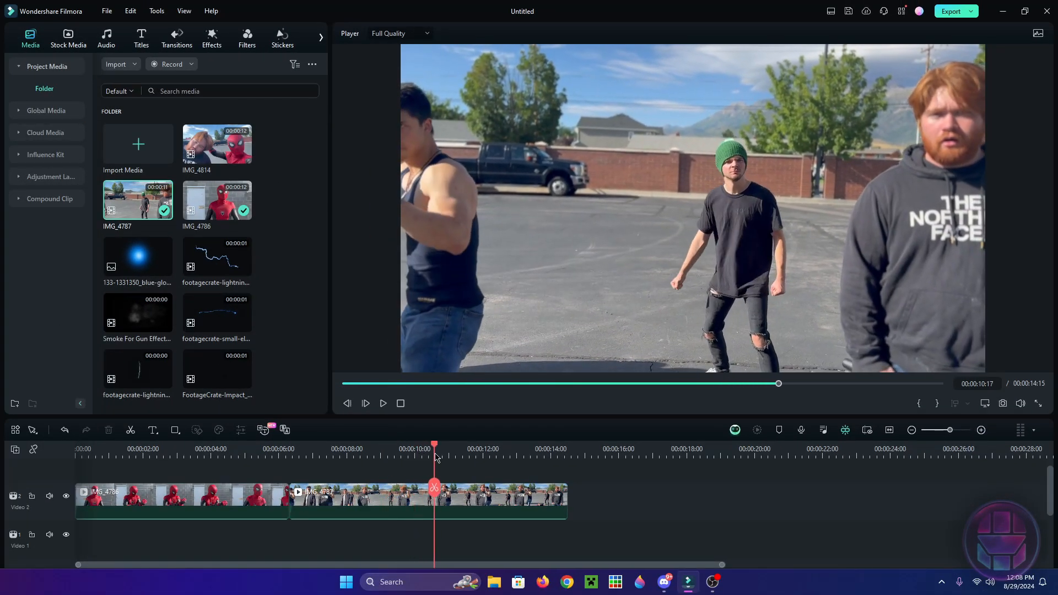
{"action": "left_click_drag", "start_coordinate": [567, 505], "coordinate": [465, 506]}
{"action": "left_click", "coordinate": [551, 525]}
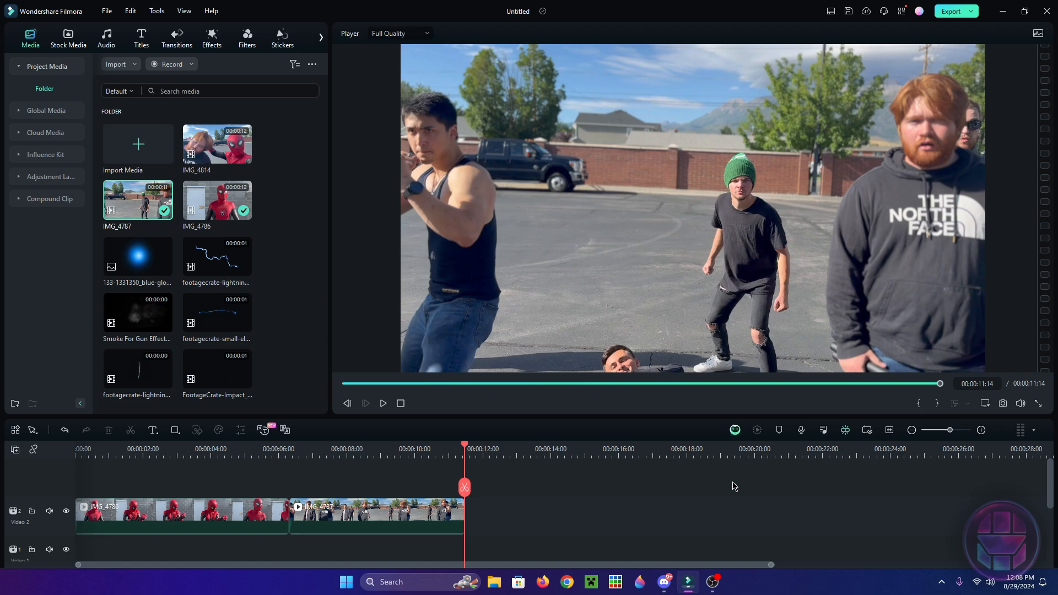
- Play the sequence from about 00:00:04:01 across the cut between IMG_4786 and IMG_4787
{"action": "left_click", "coordinate": [248, 462]}
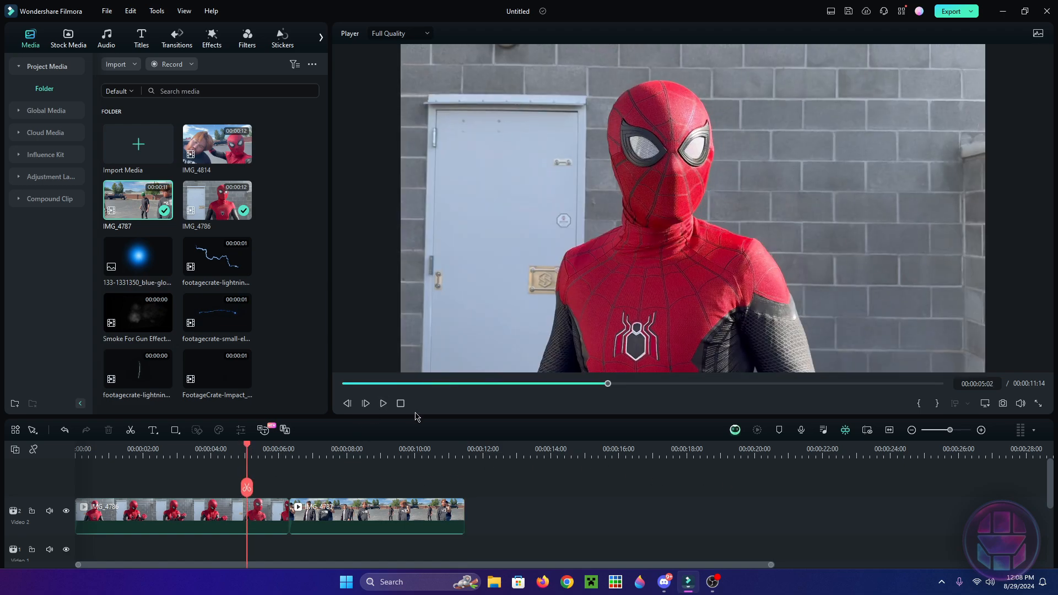
{"action": "left_click_drag", "start_coordinate": [416, 417], "coordinate": [441, 422]}
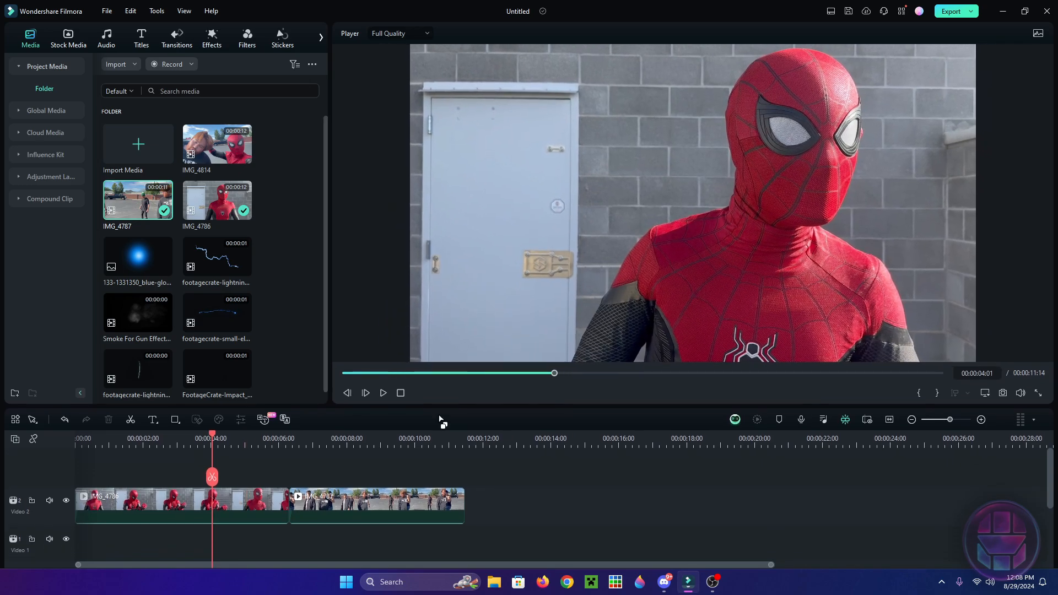
{"action": "left_click", "coordinate": [384, 393]}
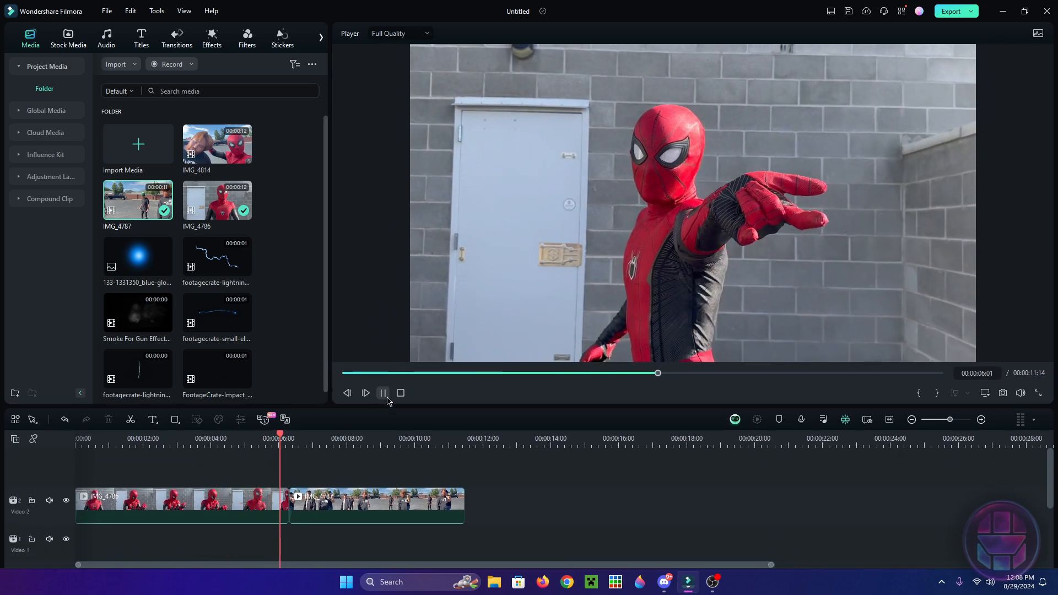
{"action": "left_click", "coordinate": [383, 393]}
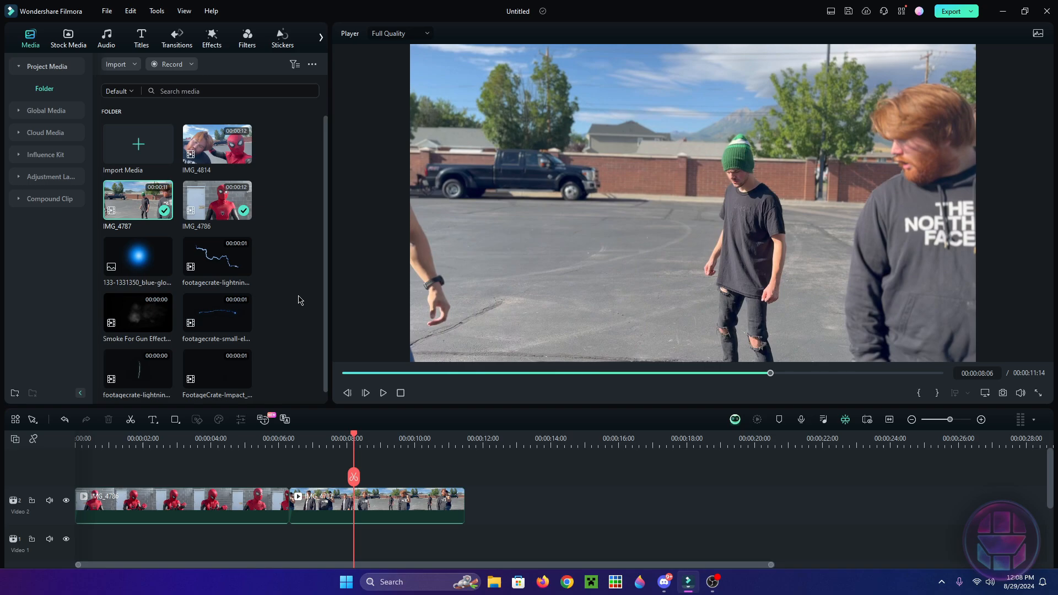
- Preview the branching blue lightning effect clip and scrub the sequence across the cut to examine where it fits
{"action": "scroll", "coordinate": [299, 300], "scroll_direction": "down", "scroll_amount": 1}
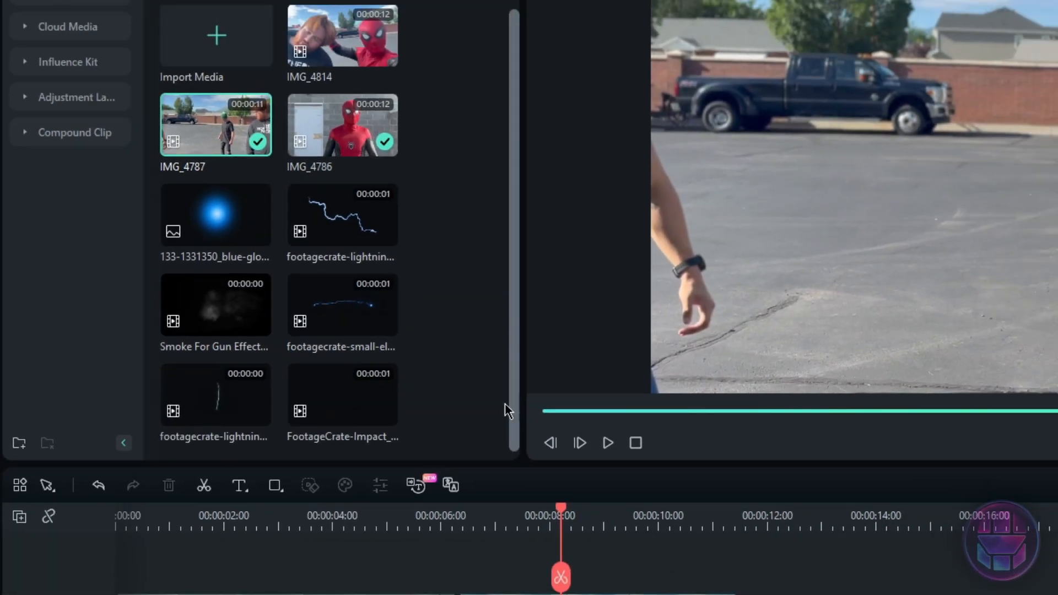
{"action": "left_click", "coordinate": [635, 132]}
{"action": "left_click", "coordinate": [384, 393]}
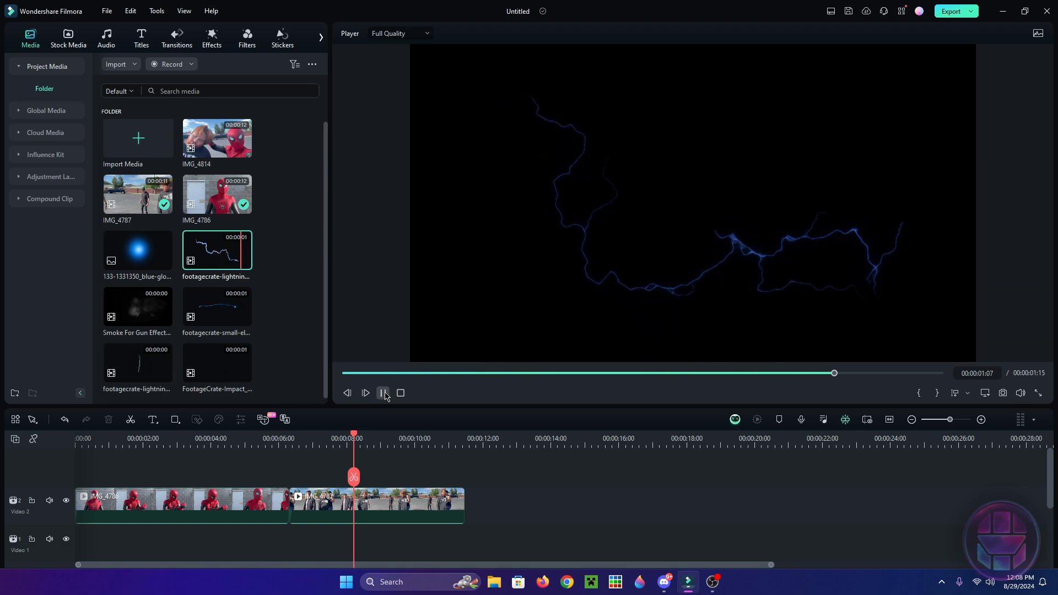
{"action": "left_click_drag", "start_coordinate": [424, 376], "coordinate": [557, 376]}
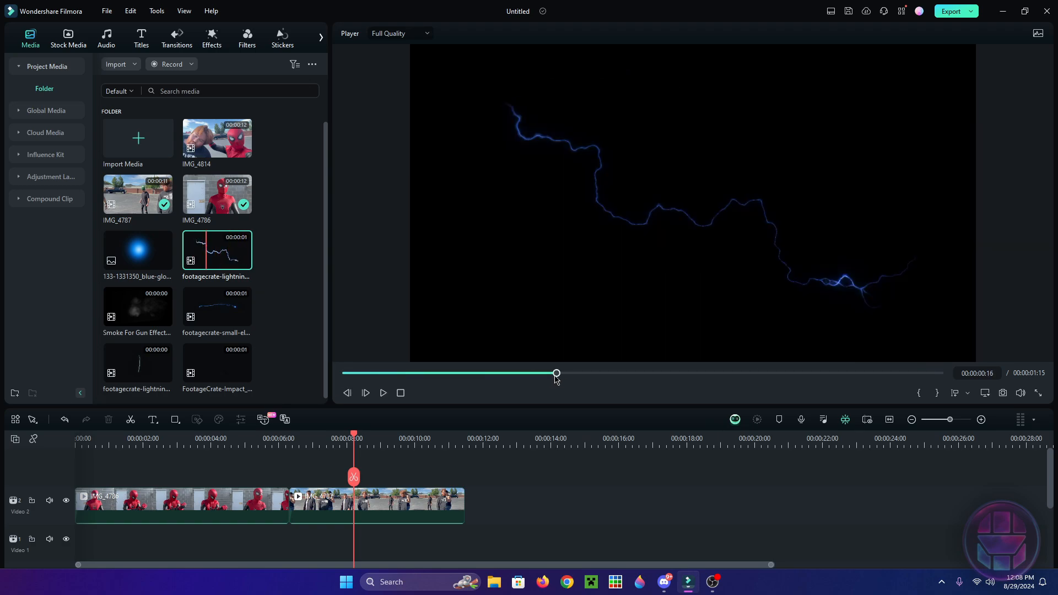
{"action": "left_click", "coordinate": [231, 440]}
{"action": "left_click", "coordinate": [251, 441]}
{"action": "left_click_drag", "start_coordinate": [251, 441], "coordinate": [308, 449]}
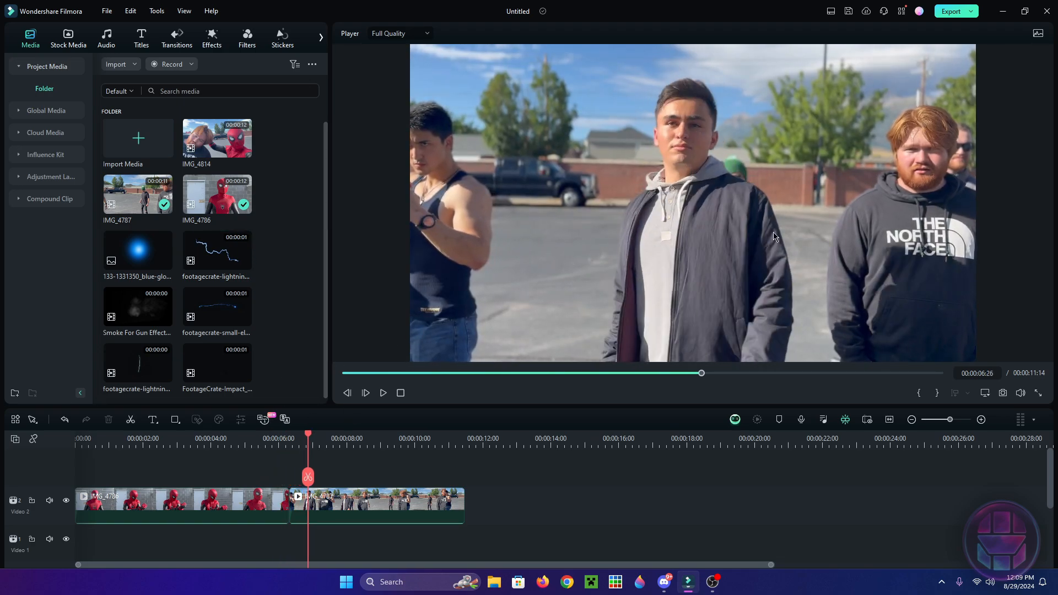
- Play the small blue electricity arc effect clip in the player
{"action": "left_click", "coordinate": [223, 309]}
{"action": "left_click", "coordinate": [383, 393]}
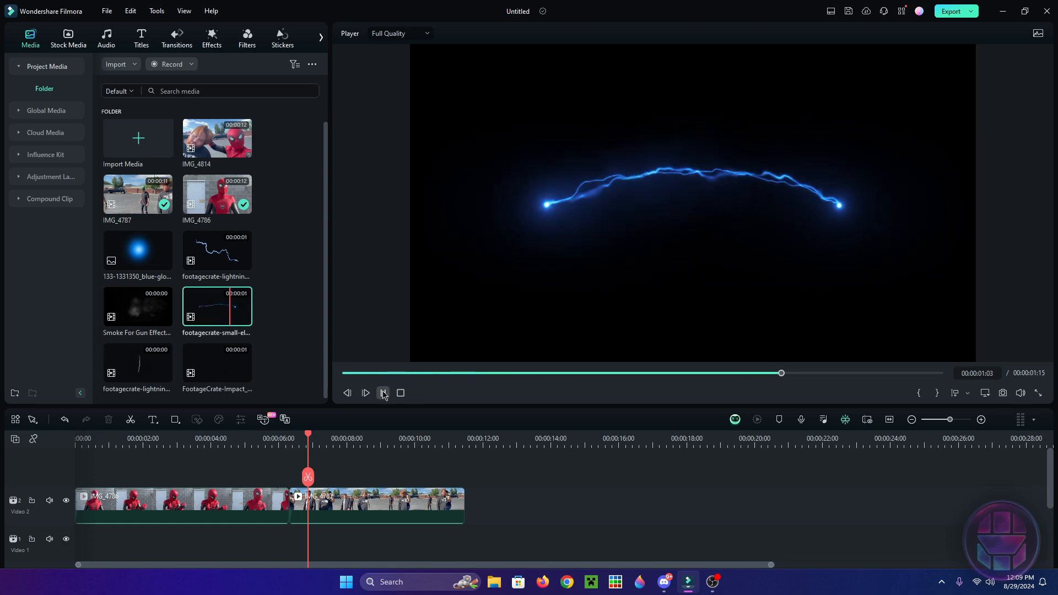
{"action": "left_click", "coordinate": [383, 393]}
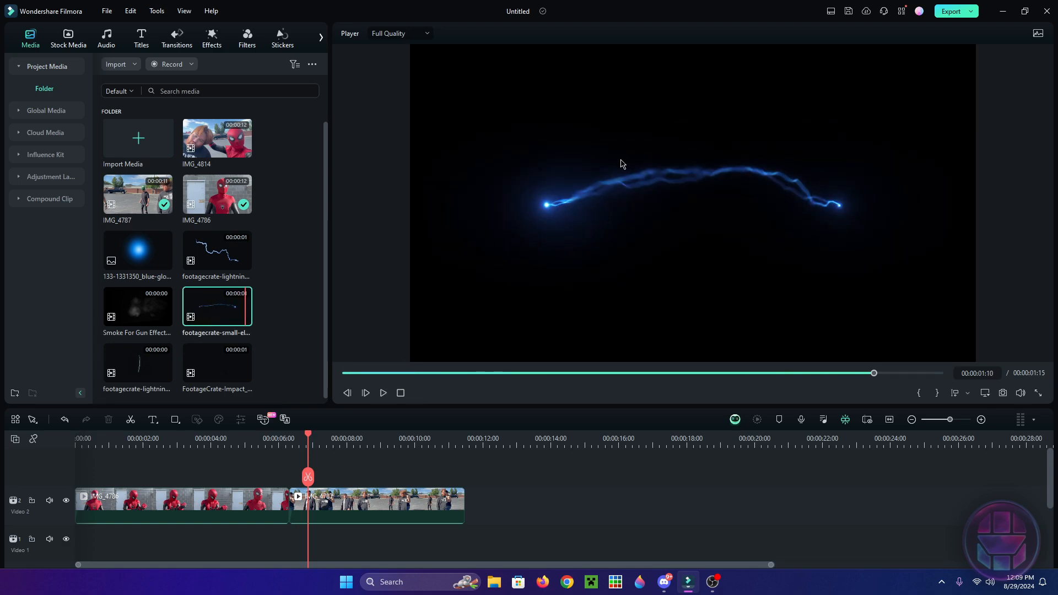
- Preview the FootageCrate impact effect and the vertical lightning strike clip
{"action": "left_click", "coordinate": [308, 298]}
{"action": "left_click", "coordinate": [232, 361]}
{"action": "left_click", "coordinate": [383, 393]}
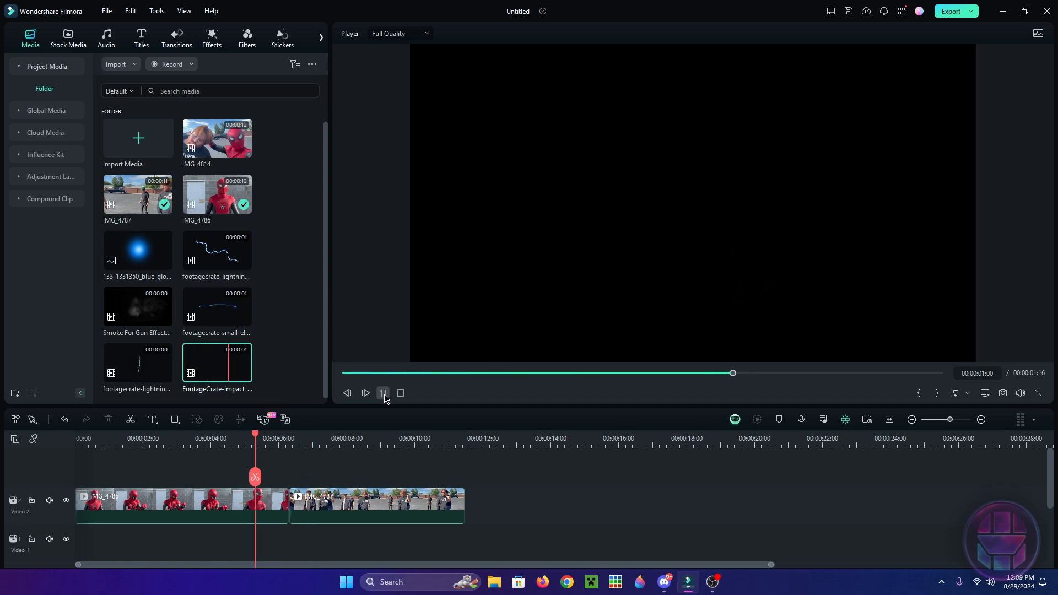
{"action": "left_click", "coordinate": [148, 368]}
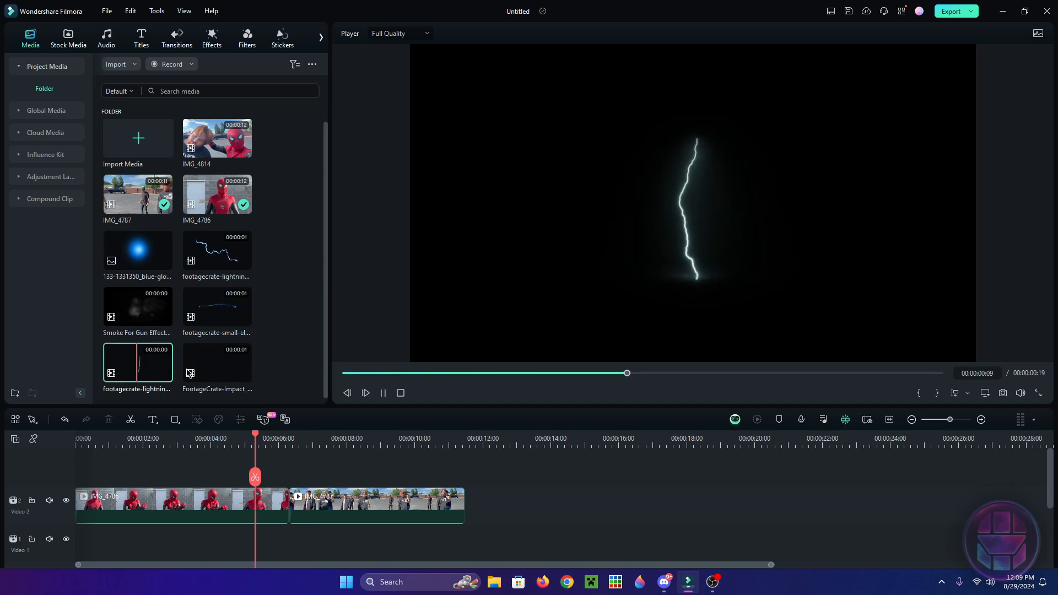
{"action": "left_click", "coordinate": [243, 375]}
{"action": "key", "text": "ctrl+z"}
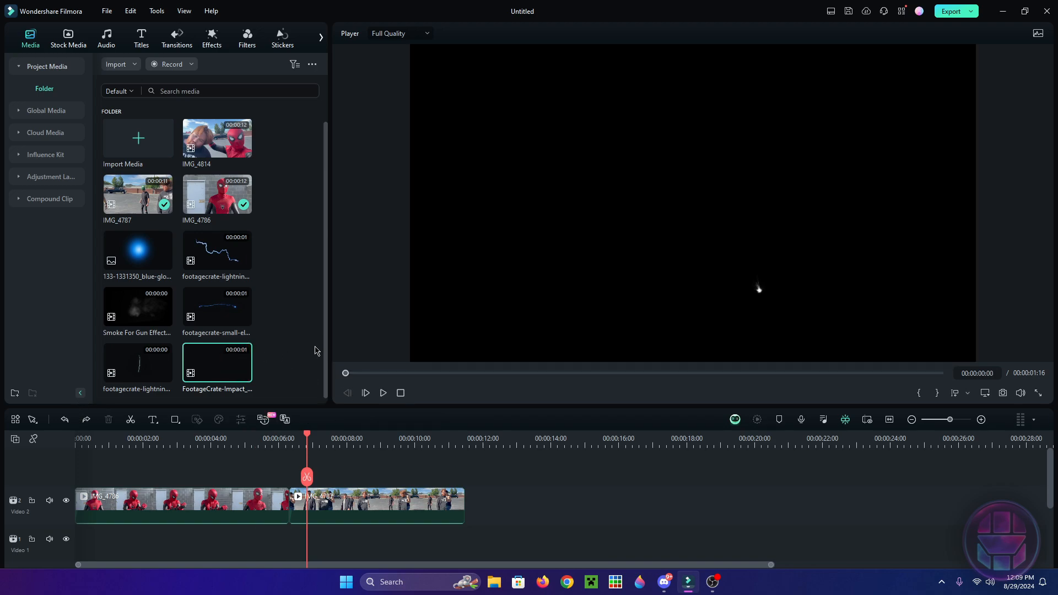
- Preview the gun smoke effect and the blue glow image from the project media
{"action": "left_click", "coordinate": [128, 305]}
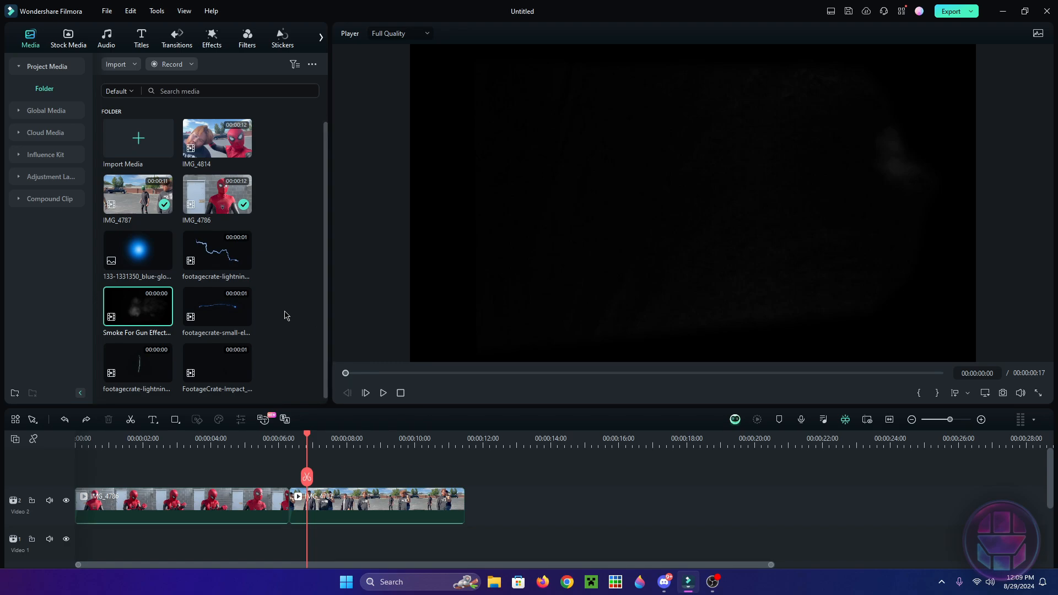
{"action": "key", "text": "Up"}
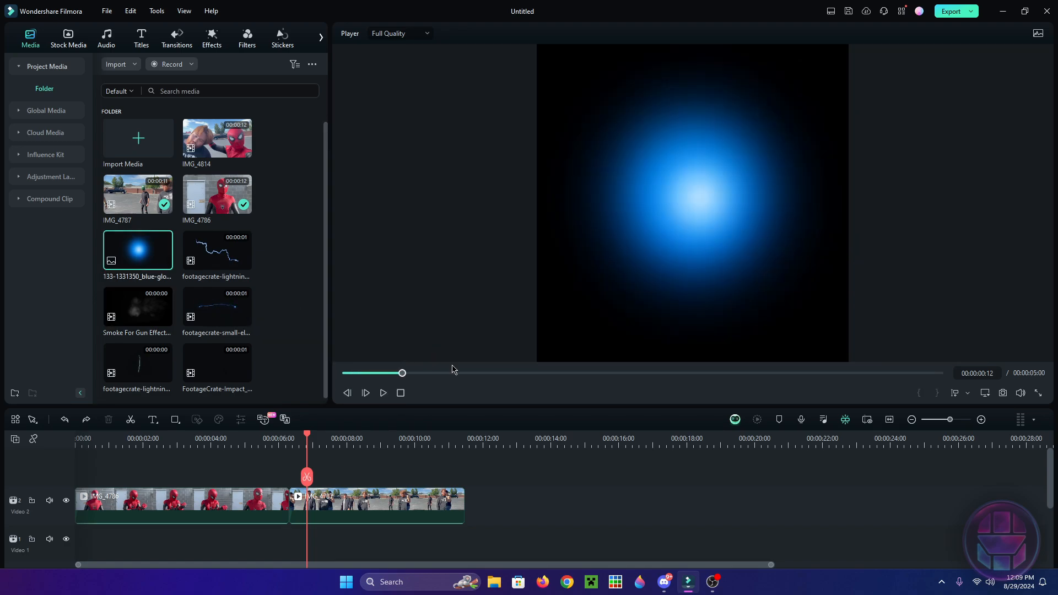
{"action": "left_click_drag", "start_coordinate": [682, 381], "coordinate": [553, 398]}
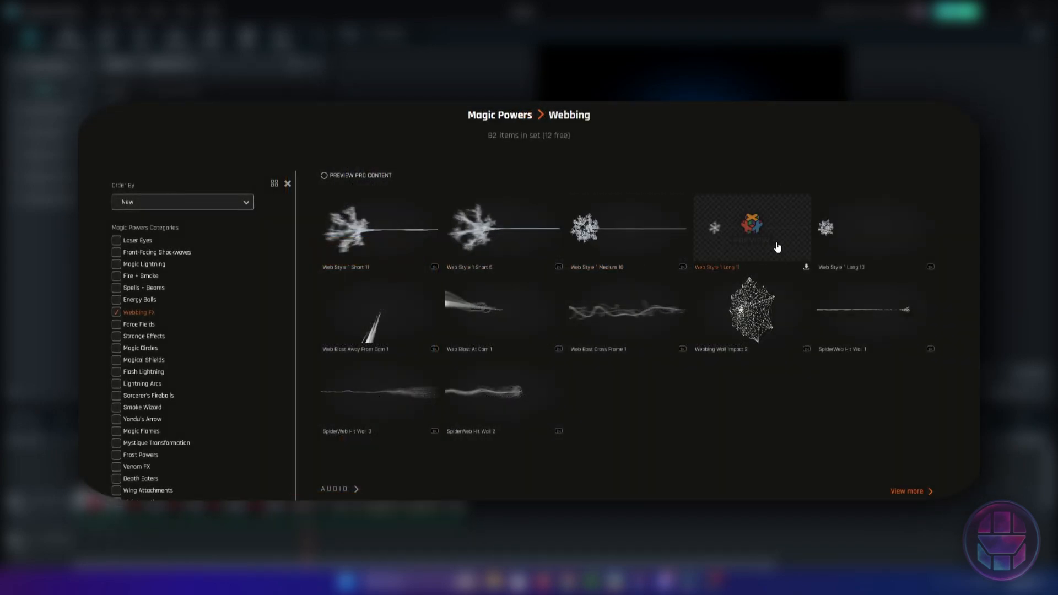
- In the online effects library's Webbing category, view the details of Web Blast At Cam 1 and close them
{"action": "left_click", "coordinate": [519, 318]}
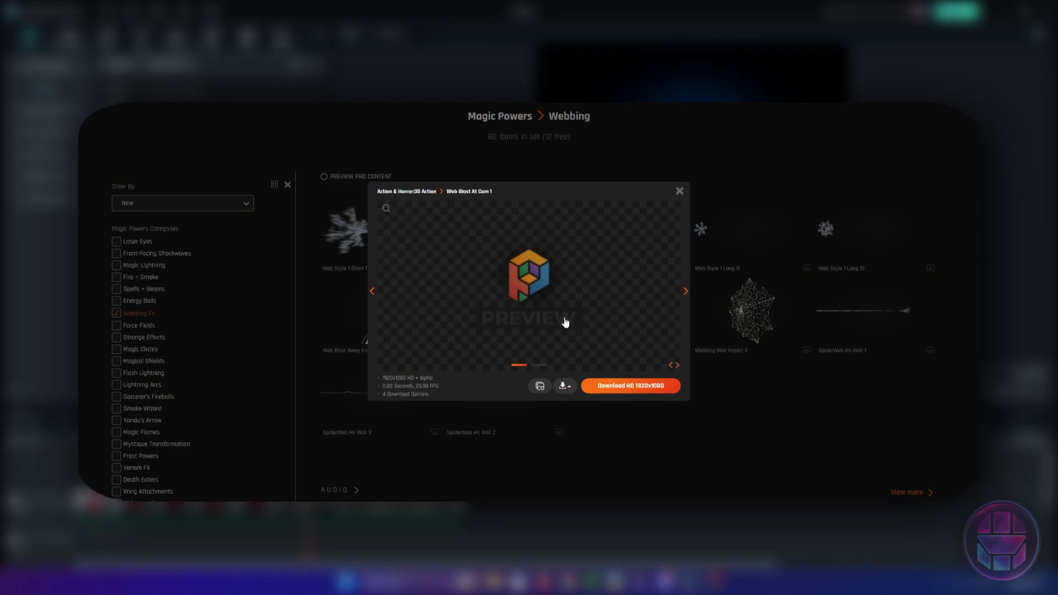
{"action": "left_click", "coordinate": [679, 192]}
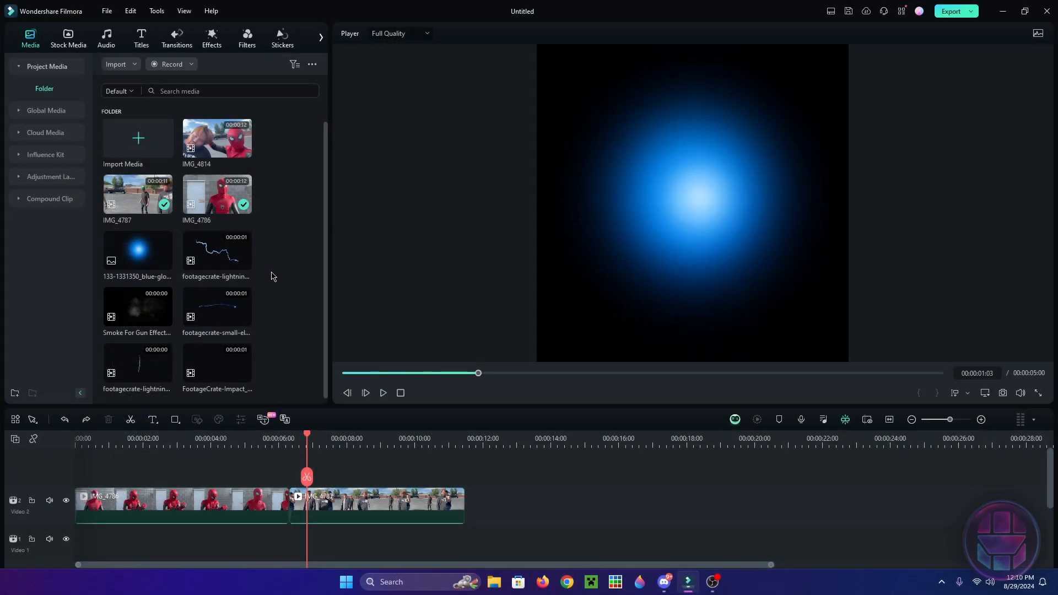
- Move the playhead to 00:00:04:00 and lock the Video 2 track that holds the footage
{"action": "left_click", "coordinate": [205, 437]}
{"action": "scroll", "coordinate": [292, 445], "scroll_direction": "up", "scroll_amount": 2}
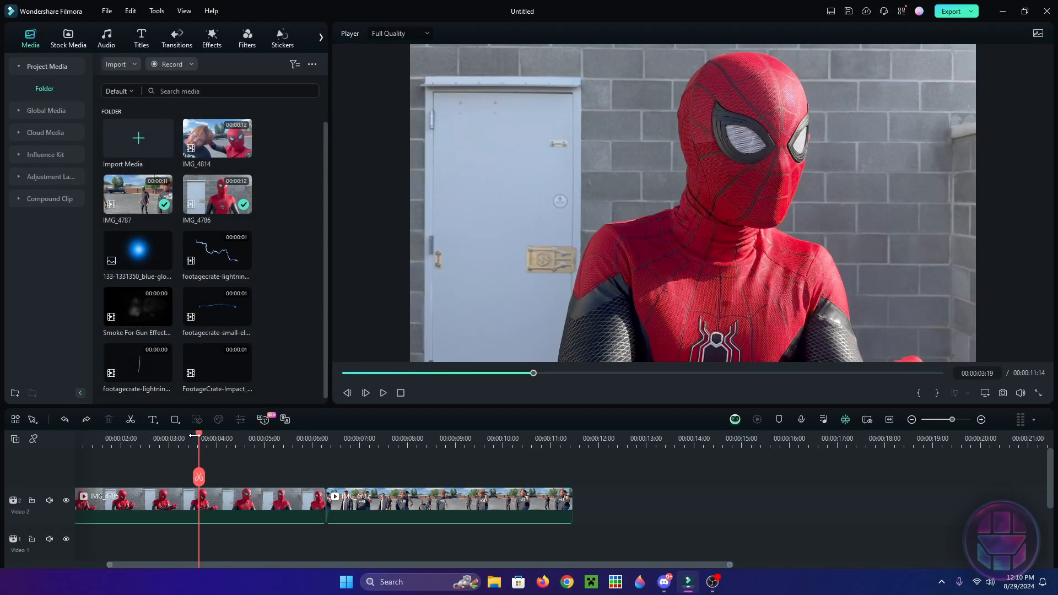
{"action": "left_click_drag", "start_coordinate": [194, 436], "coordinate": [216, 436]}
{"action": "scroll", "coordinate": [258, 431], "scroll_direction": "up", "scroll_amount": 1}
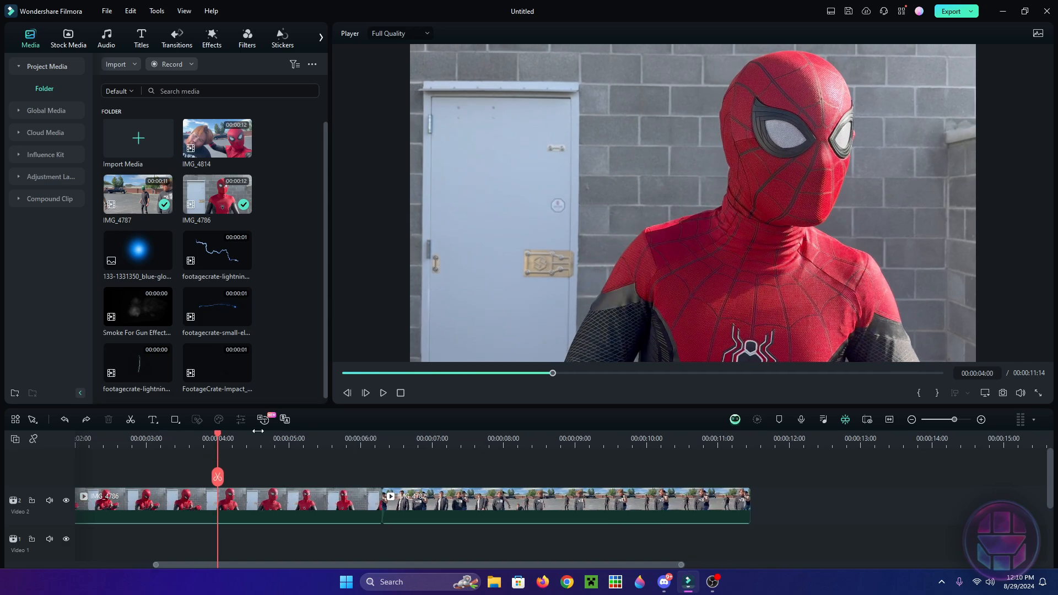
{"action": "scroll", "coordinate": [300, 441], "scroll_direction": "up", "scroll_amount": 1}
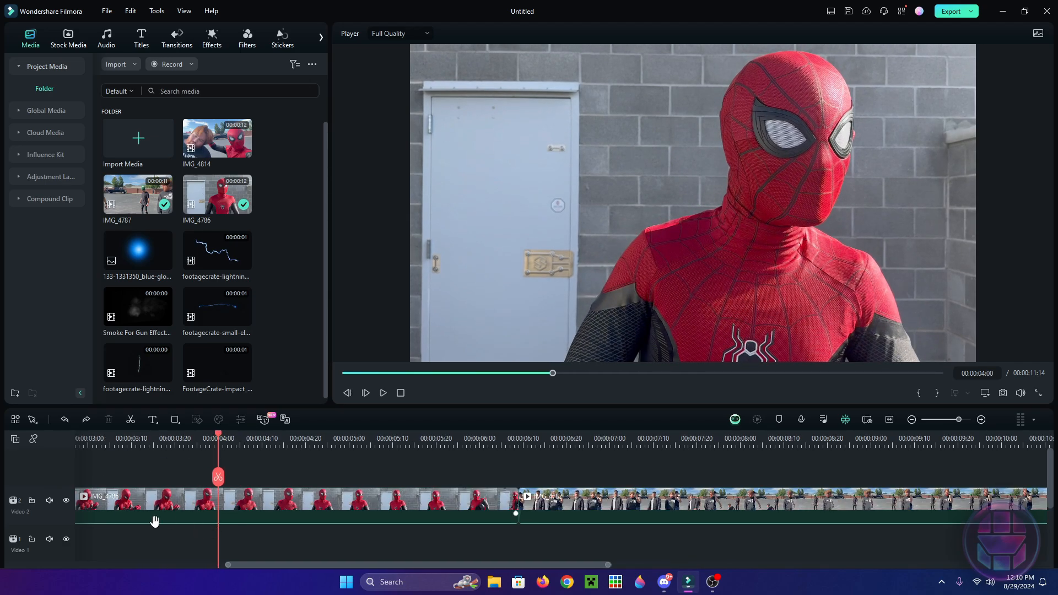
{"action": "scroll", "coordinate": [154, 520], "scroll_direction": "down", "scroll_amount": 1}
{"action": "left_click", "coordinate": [32, 485]}
{"action": "scroll", "coordinate": [320, 445], "scroll_direction": "down", "scroll_amount": 1}
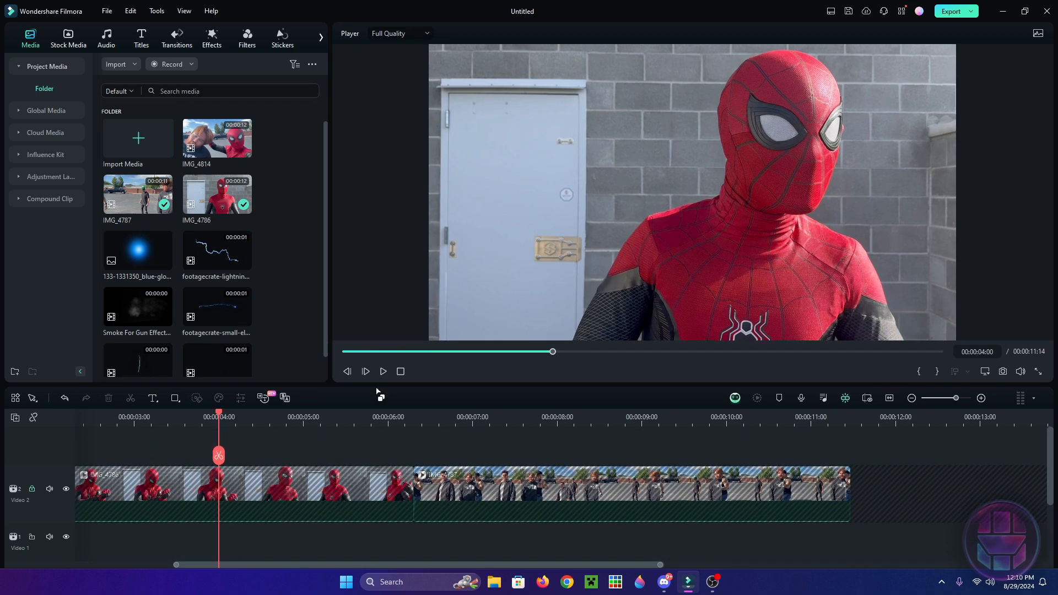
- Set the playhead at 00:00:05:21, where Spider-Man thrusts his hand toward the camera
{"action": "left_click_drag", "start_coordinate": [220, 422], "coordinate": [278, 429]}
{"action": "scroll", "coordinate": [406, 547], "scroll_direction": "up", "scroll_amount": 2}
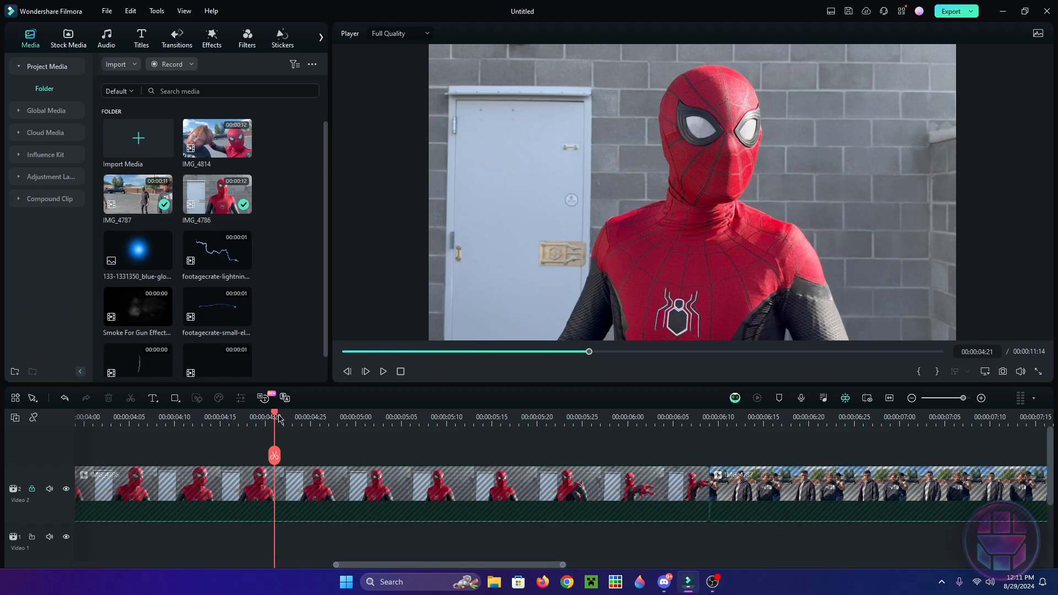
{"action": "left_click_drag", "start_coordinate": [51, 312], "coordinate": [283, 368]}
{"action": "left_click_drag", "start_coordinate": [384, 441], "coordinate": [537, 468]}
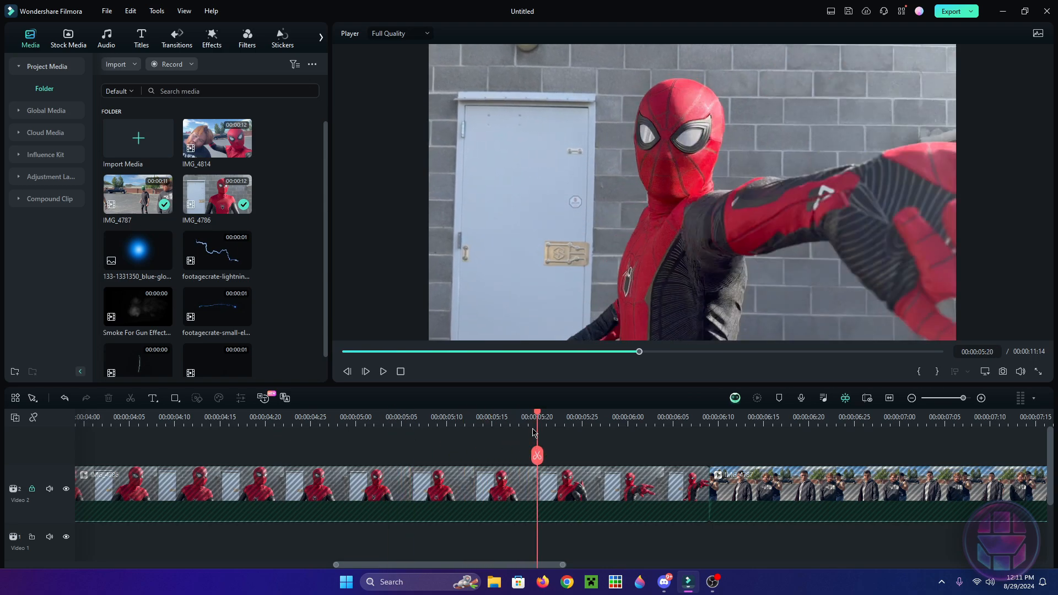
{"action": "mouse_move", "coordinate": [539, 419]}
{"action": "left_mouse_down"}
{"action": "mouse_move", "coordinate": [555, 421]}
{"action": "mouse_move", "coordinate": [527, 425]}
{"action": "mouse_move", "coordinate": [537, 421]}
{"action": "left_mouse_up"}
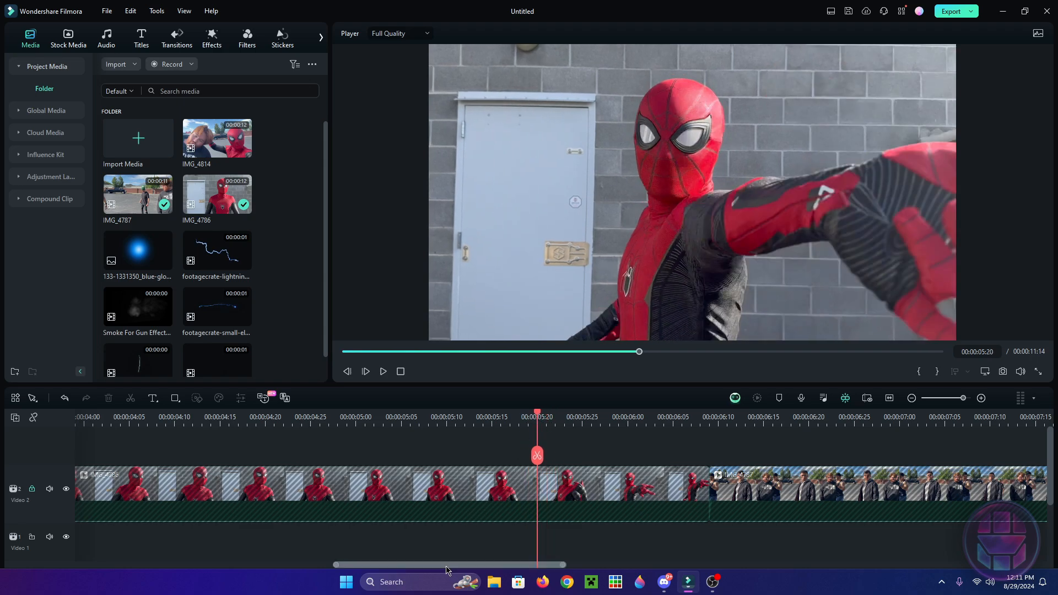
{"action": "left_click_drag", "start_coordinate": [447, 566], "coordinate": [475, 566]}
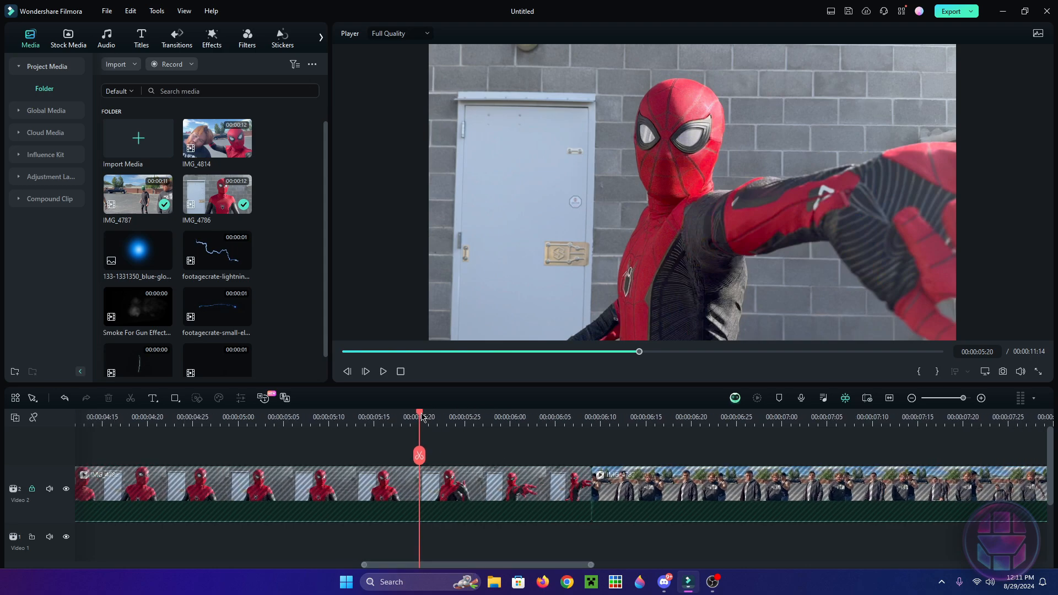
{"action": "left_click_drag", "start_coordinate": [422, 417], "coordinate": [428, 419]}
{"action": "left_click_drag", "start_coordinate": [429, 565], "coordinate": [442, 565]}
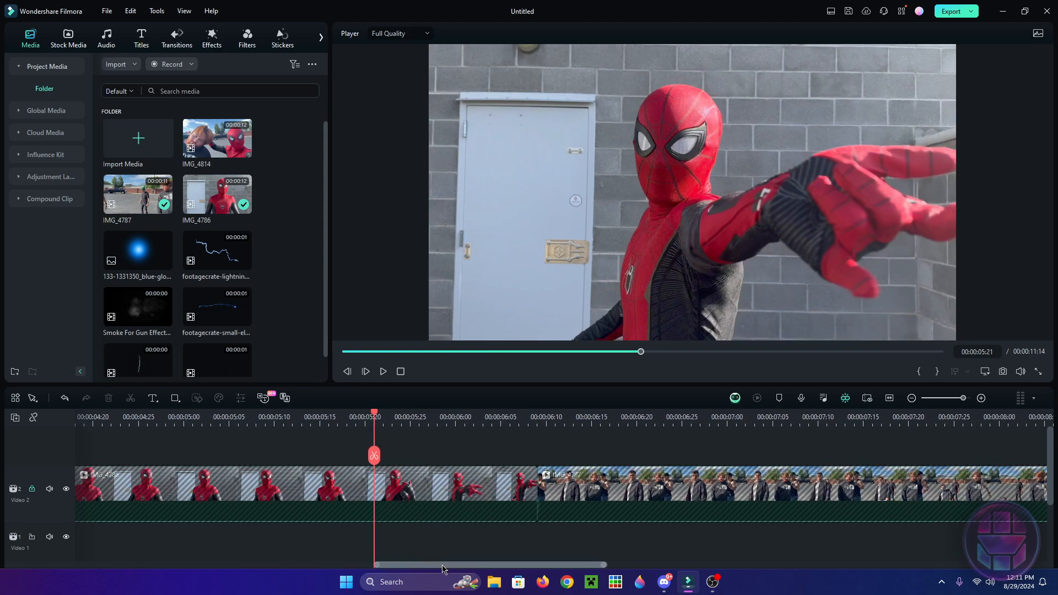
{"action": "left_click_drag", "start_coordinate": [428, 265], "coordinate": [473, 487]}
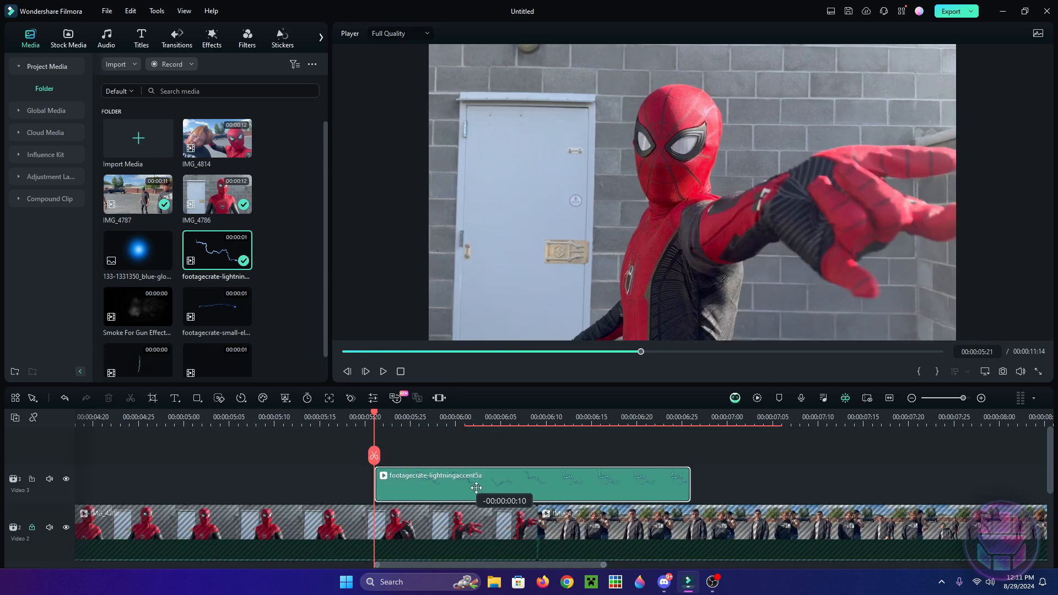
{"action": "left_click_drag", "start_coordinate": [607, 152], "coordinate": [844, 211]}
{"action": "left_click", "coordinate": [286, 420]}
{"action": "left_click_drag", "start_coordinate": [384, 415], "coordinate": [255, 421]}
{"action": "left_click", "coordinate": [247, 420]}
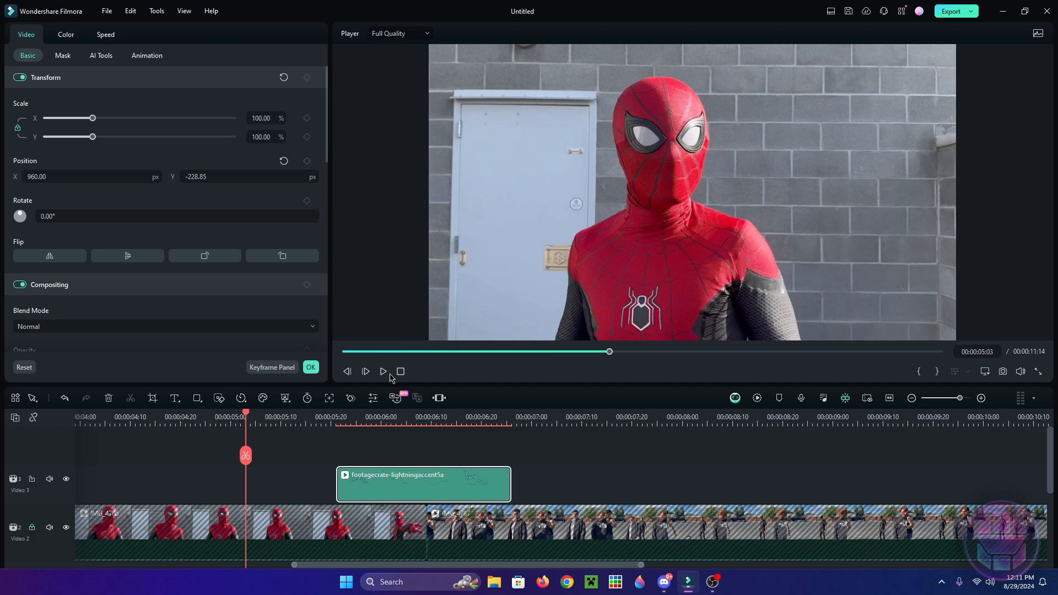
{"action": "left_click", "coordinate": [389, 377]}
{"action": "left_click", "coordinate": [390, 377]}
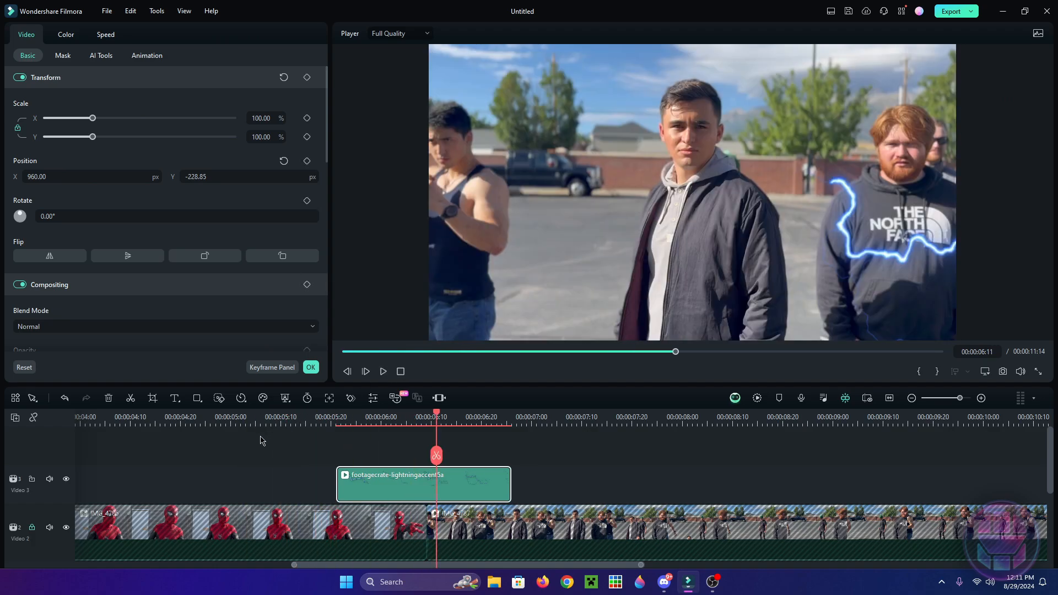
{"action": "left_click", "coordinate": [306, 420]}
{"action": "left_click_drag", "start_coordinate": [380, 416], "coordinate": [451, 414]}
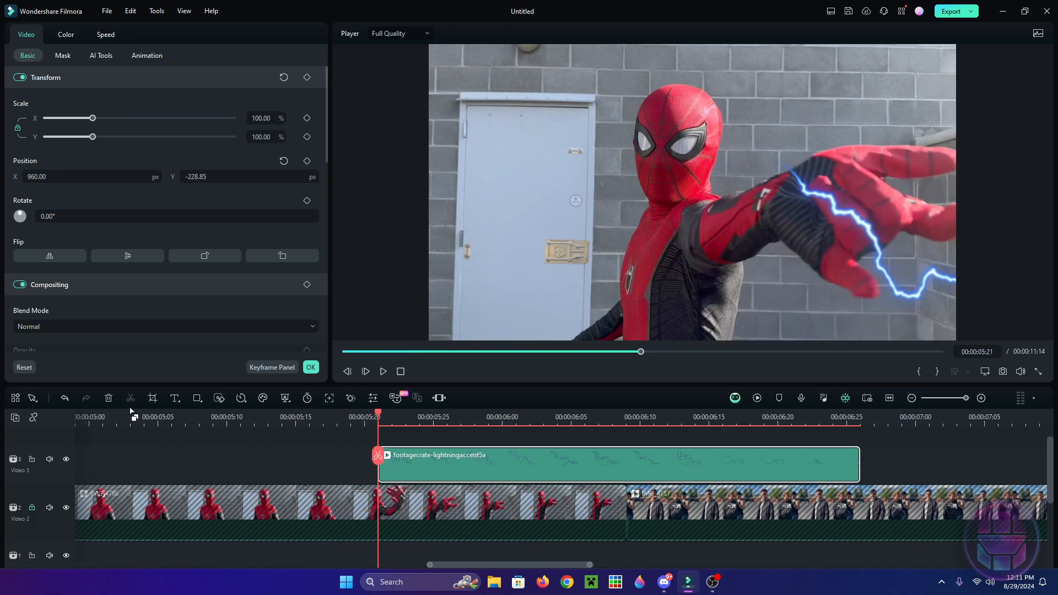
{"action": "left_click", "coordinate": [63, 399]}
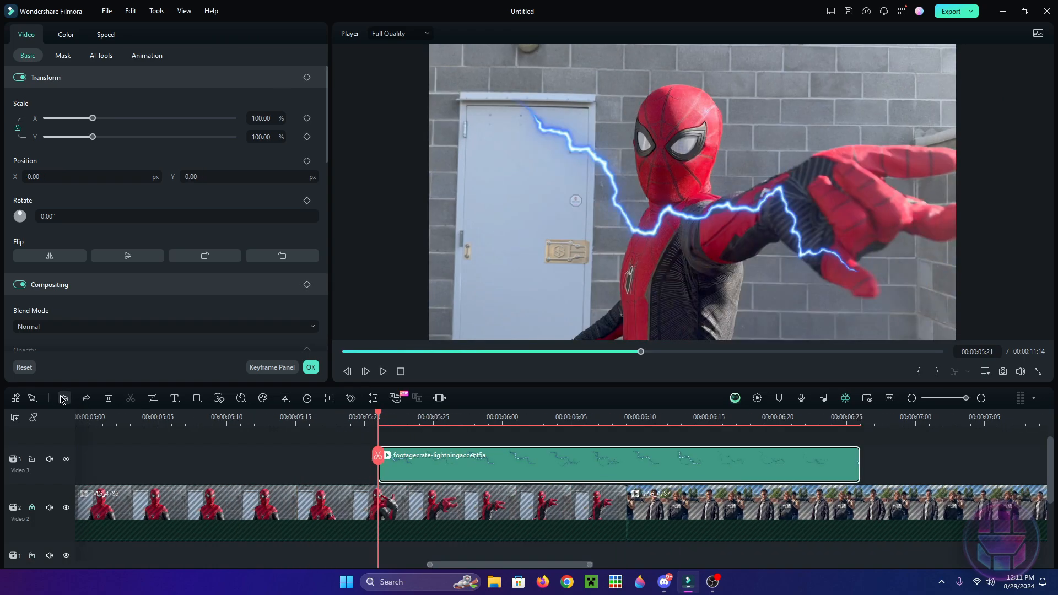
{"action": "left_click", "coordinate": [64, 399]}
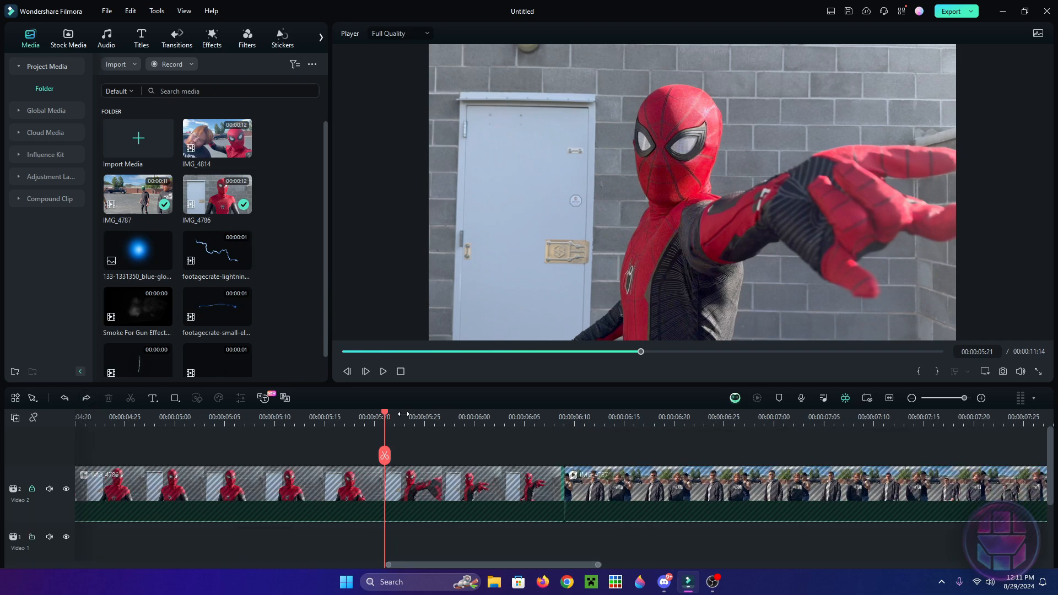
- Place the footagecrate-lightningaccent5a clip on a track above the footage, starting at 00:00:05:21
{"action": "left_click_drag", "start_coordinate": [404, 415], "coordinate": [394, 417]}
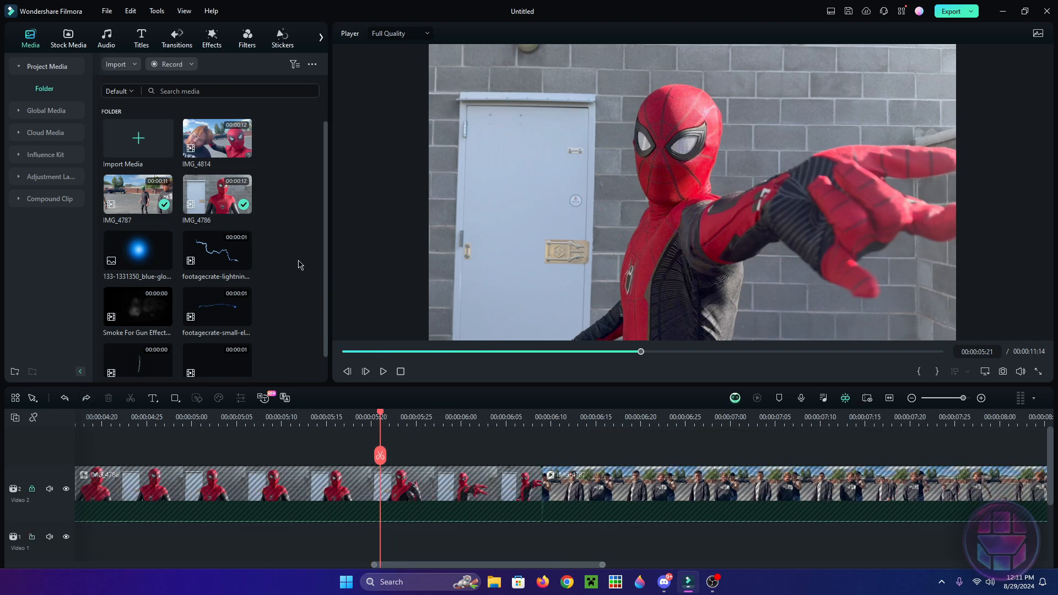
{"action": "left_click_drag", "start_coordinate": [216, 261], "coordinate": [411, 441]}
{"action": "left_click_drag", "start_coordinate": [353, 422], "coordinate": [387, 413]}
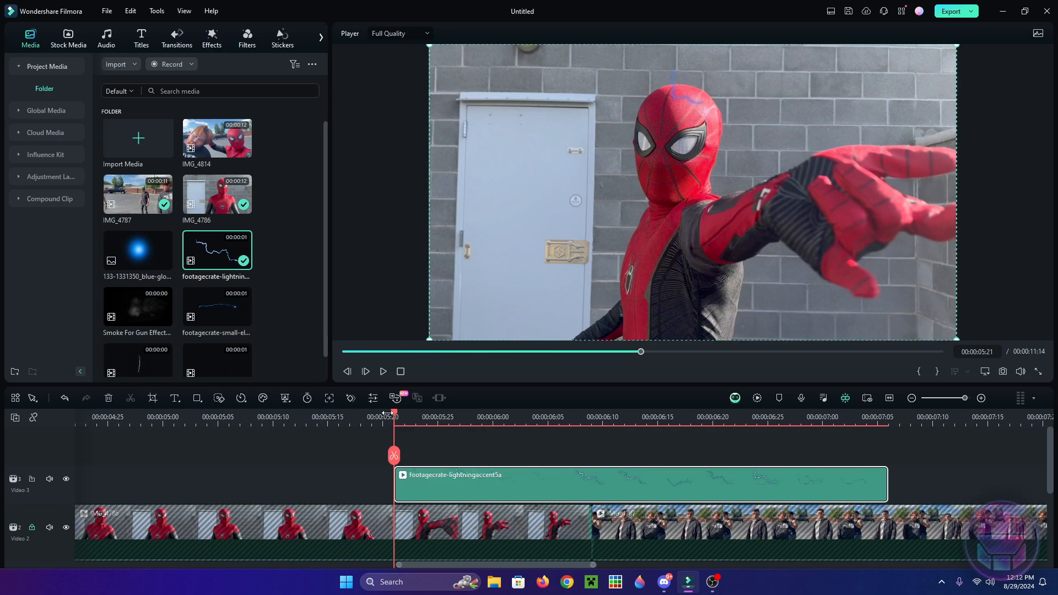
- Find the frame with the full lightning bolt at 00:00:05:29 and split the lightning clip there
{"action": "left_click", "coordinate": [402, 417]}
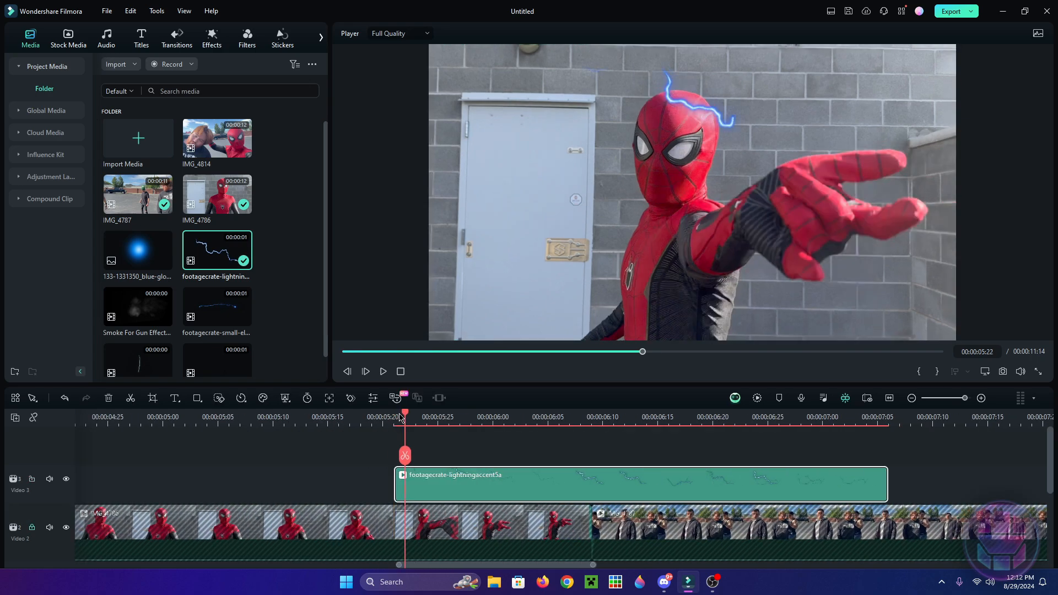
{"action": "left_click", "coordinate": [394, 417]}
{"action": "left_click_drag", "start_coordinate": [401, 419], "coordinate": [480, 466]}
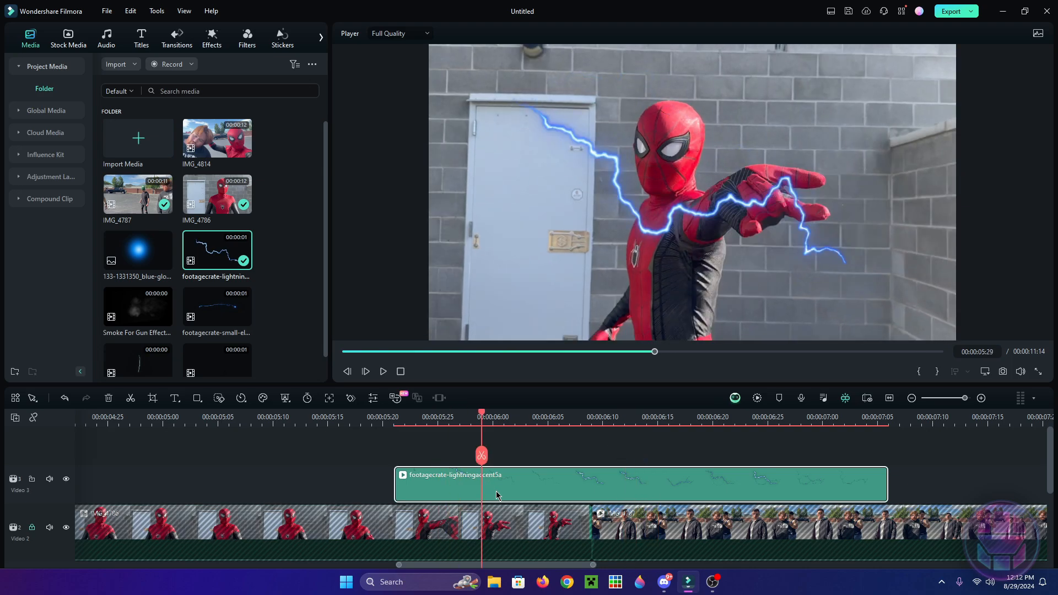
{"action": "key", "text": "ctrl+b"}
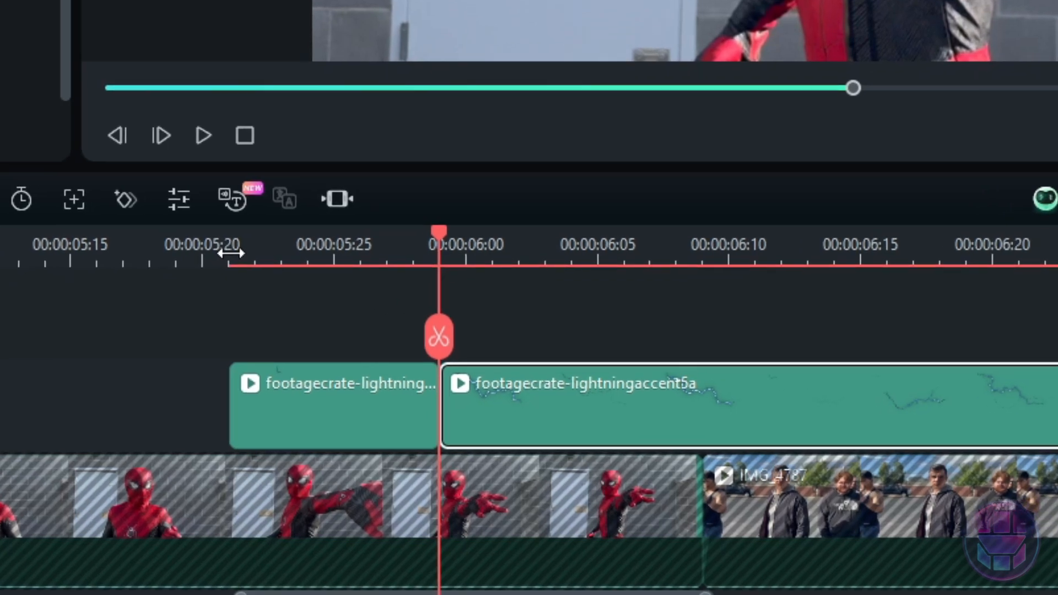
- Move the second part of the lightning clip to start at 00:00:05:21 and delete the short first part
{"action": "left_click", "coordinate": [394, 420]}
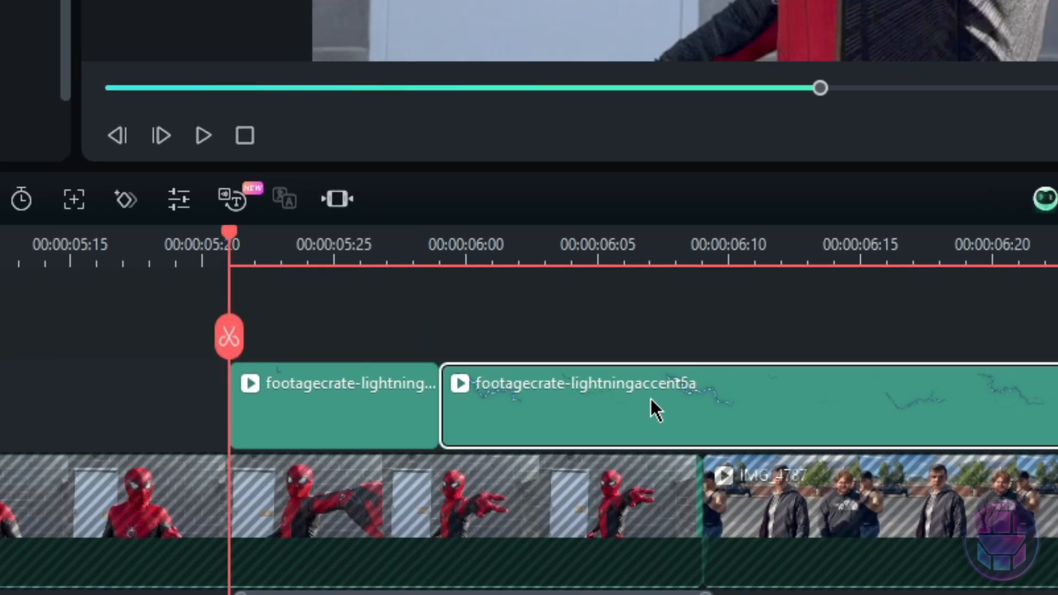
{"action": "left_click_drag", "start_coordinate": [826, 427], "coordinate": [623, 355]}
{"action": "right_click", "coordinate": [319, 470]}
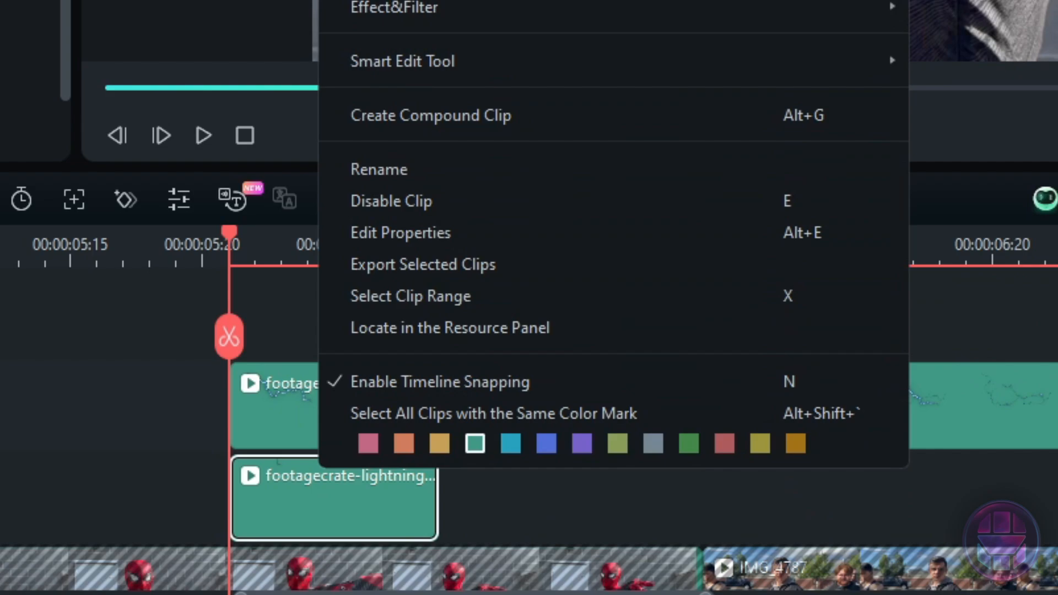
{"action": "key", "text": "Delete"}
{"action": "scroll", "coordinate": [372, 489], "scroll_direction": "down", "scroll_amount": 2}
{"action": "scroll", "coordinate": [456, 401], "scroll_direction": "up", "scroll_amount": 2}
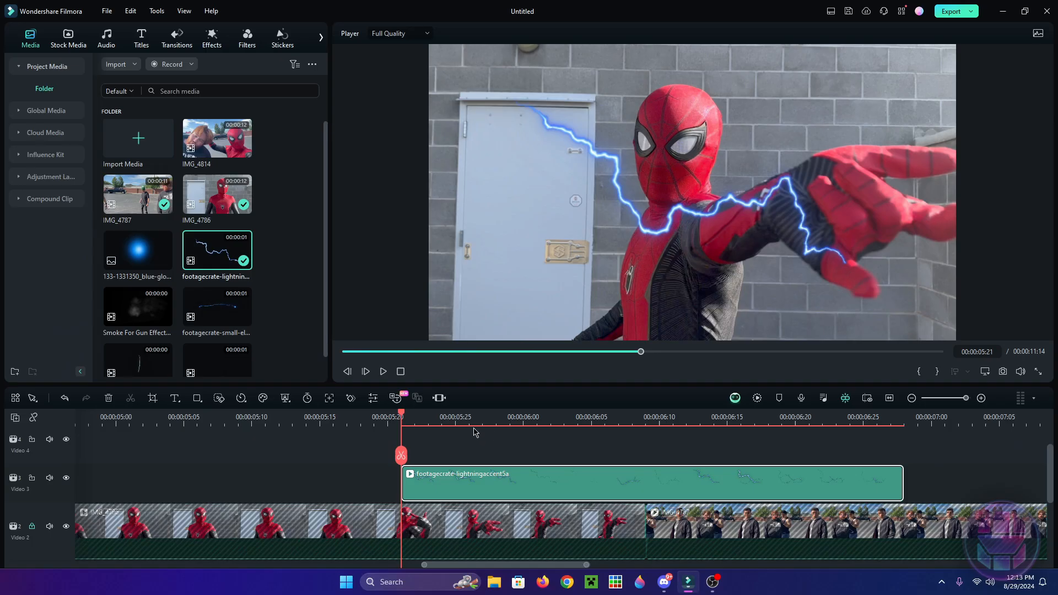
- Trim the end of the lightning clip to the cut where IMG_4787 begins
{"action": "scroll", "coordinate": [900, 465], "scroll_direction": "down", "scroll_amount": 1}
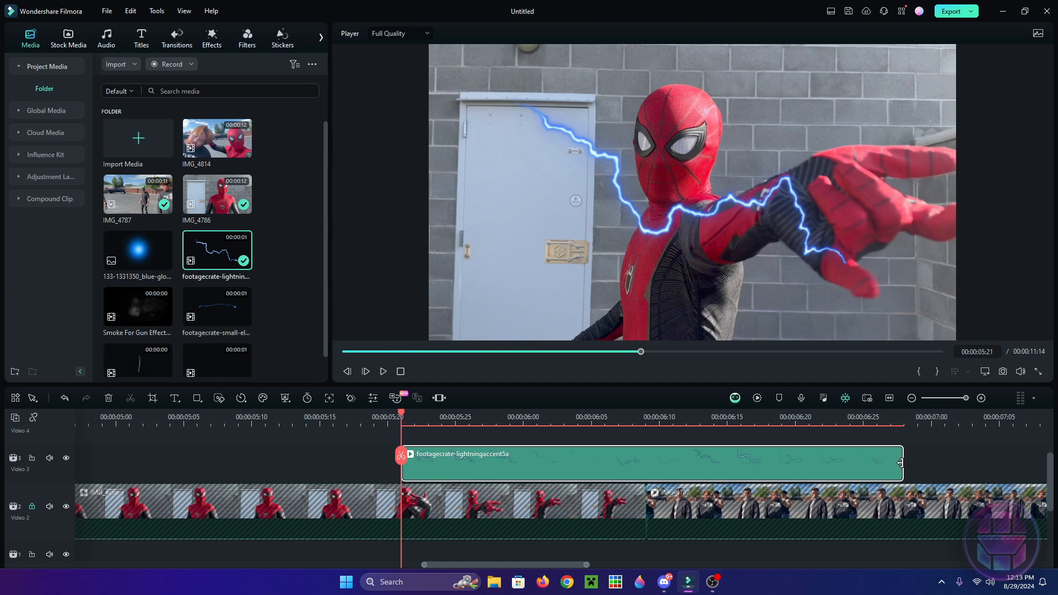
{"action": "left_click_drag", "start_coordinate": [900, 463], "coordinate": [645, 463]}
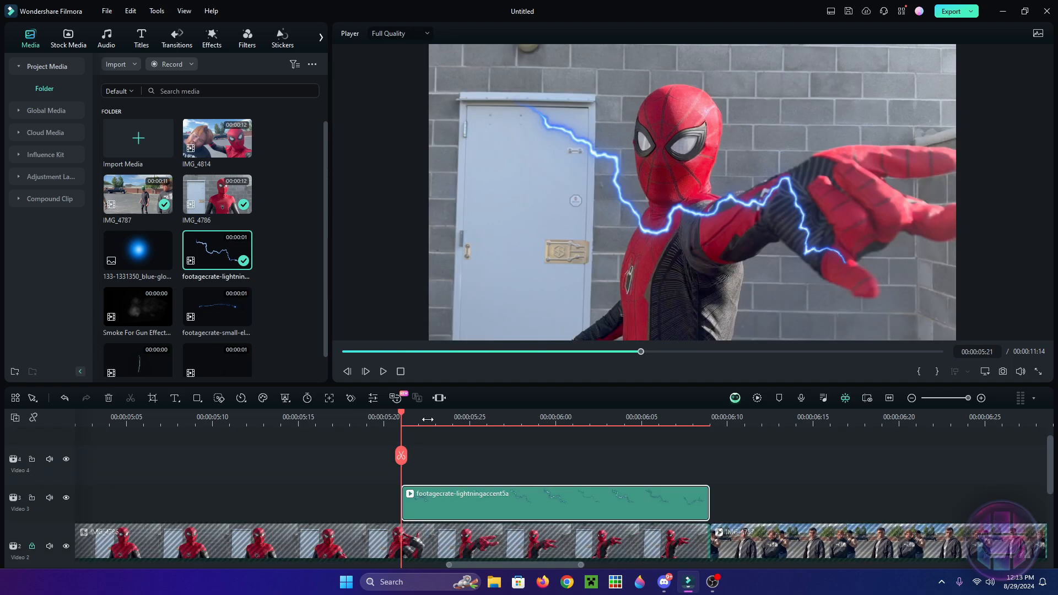
{"action": "left_click_drag", "start_coordinate": [428, 419], "coordinate": [453, 419]}
{"action": "scroll", "coordinate": [464, 485], "scroll_direction": "down", "scroll_amount": 2}
{"action": "scroll", "coordinate": [462, 492], "scroll_direction": "up", "scroll_amount": 2}
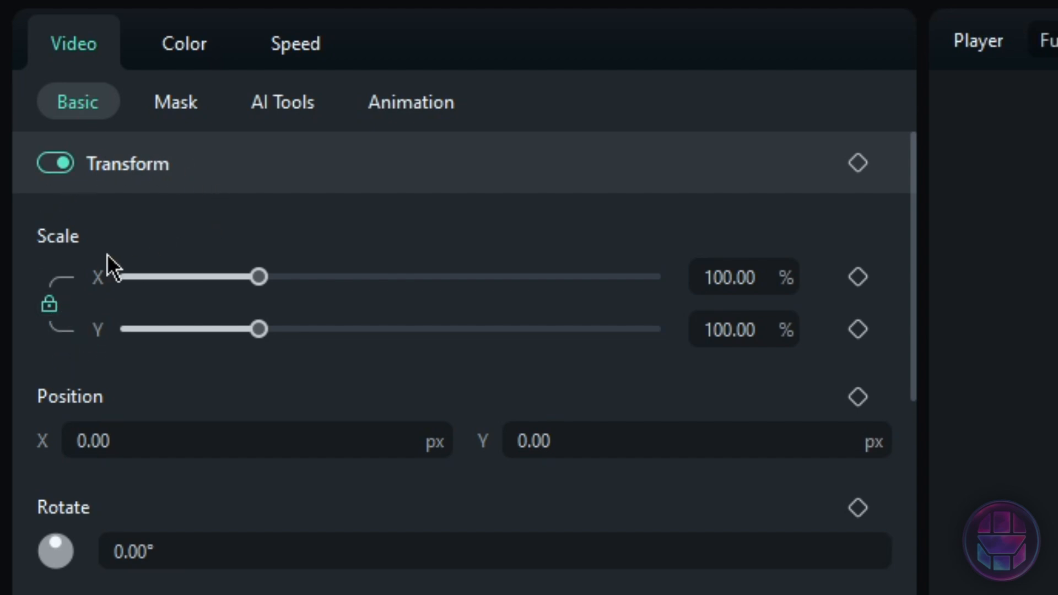
- Unlink the lightning clip's X and Y scale, try resizing its width and height separately, and undo the test resizes
{"action": "left_click", "coordinate": [55, 312]}
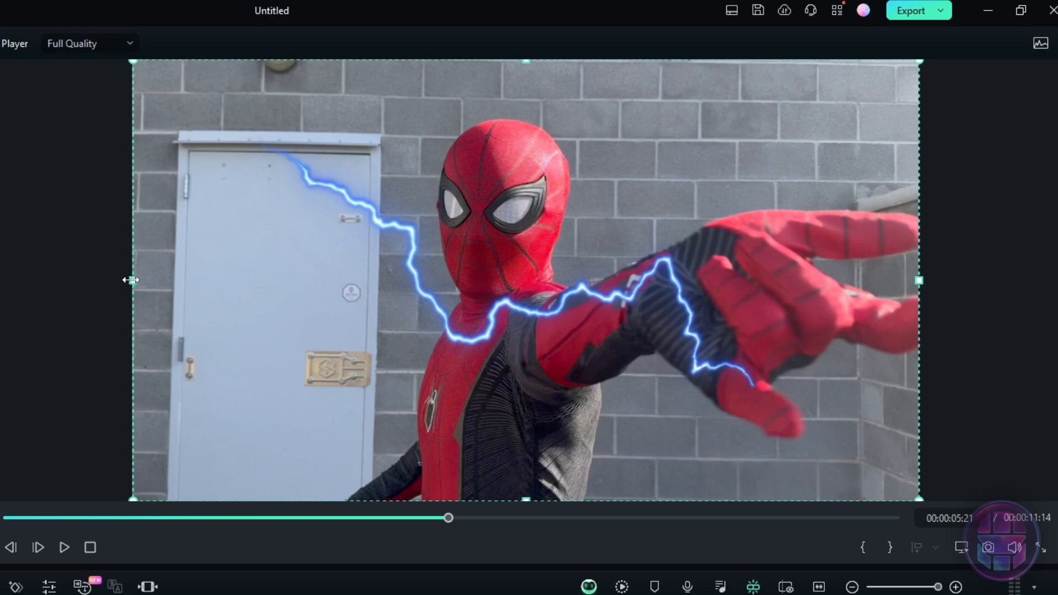
{"action": "left_click_drag", "start_coordinate": [130, 281], "coordinate": [132, 317]}
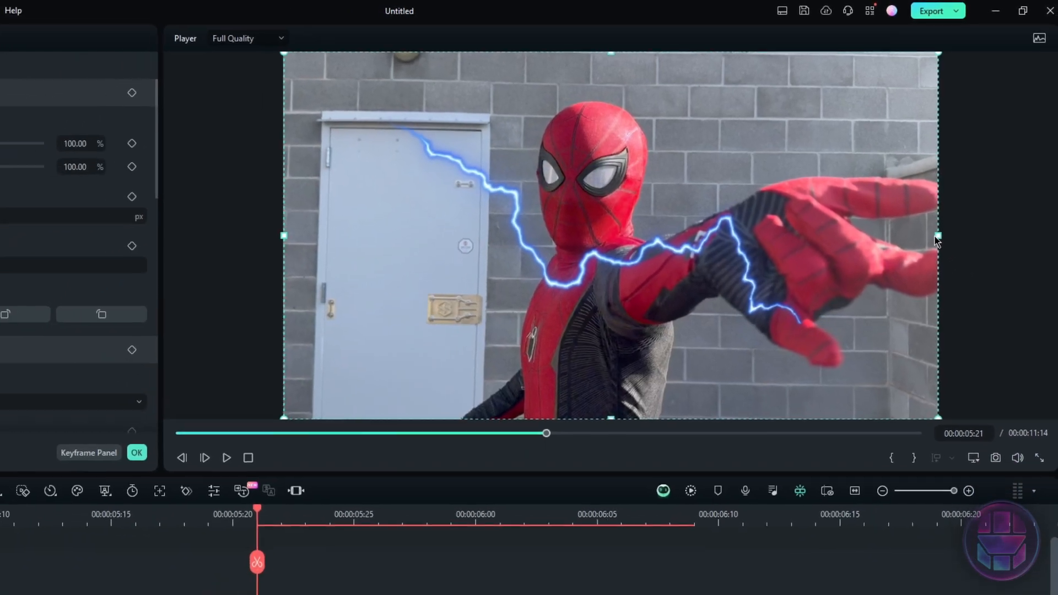
{"action": "left_click_drag", "start_coordinate": [920, 281], "coordinate": [896, 220]}
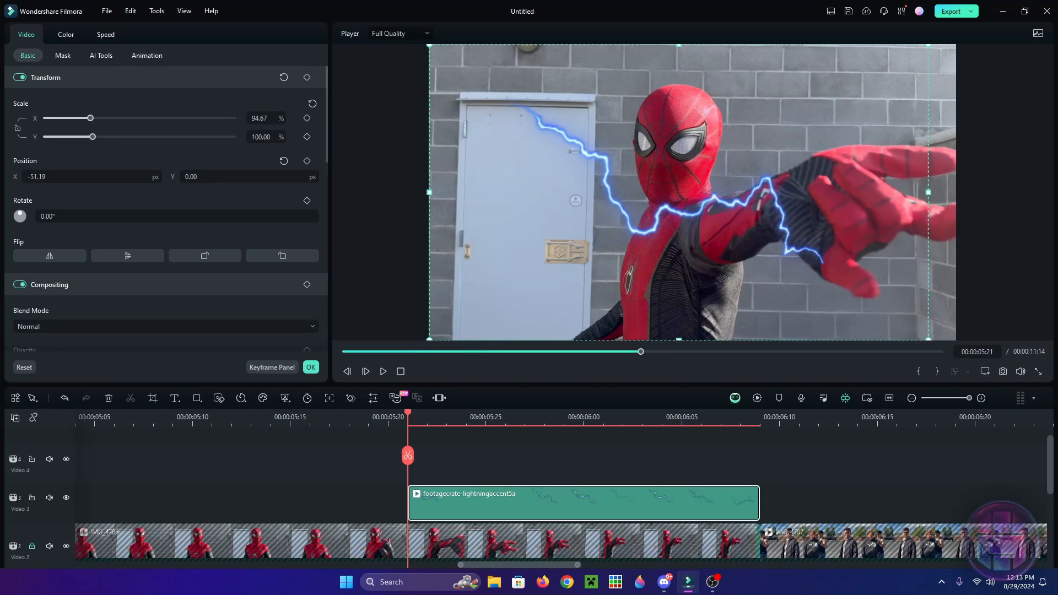
{"action": "left_click", "coordinate": [66, 399]}
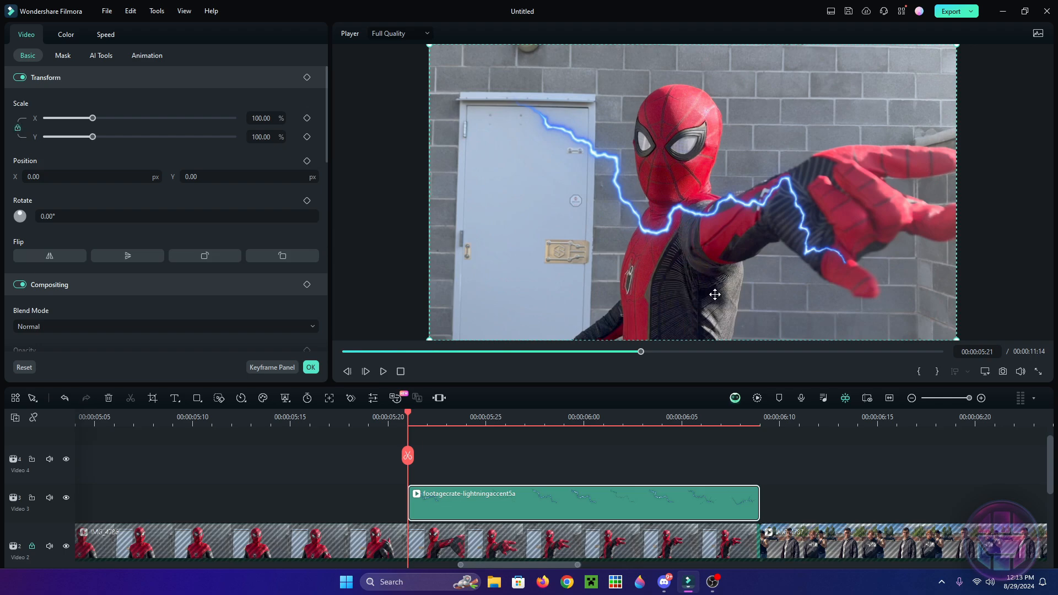
{"action": "mouse_move", "coordinate": [958, 340]}
{"action": "left_mouse_down"}
{"action": "mouse_move", "coordinate": [794, 246]}
{"action": "mouse_move", "coordinate": [969, 331]}
{"action": "mouse_move", "coordinate": [958, 340]}
{"action": "left_mouse_up"}
{"action": "left_click_drag", "start_coordinate": [429, 190], "coordinate": [448, 192]}
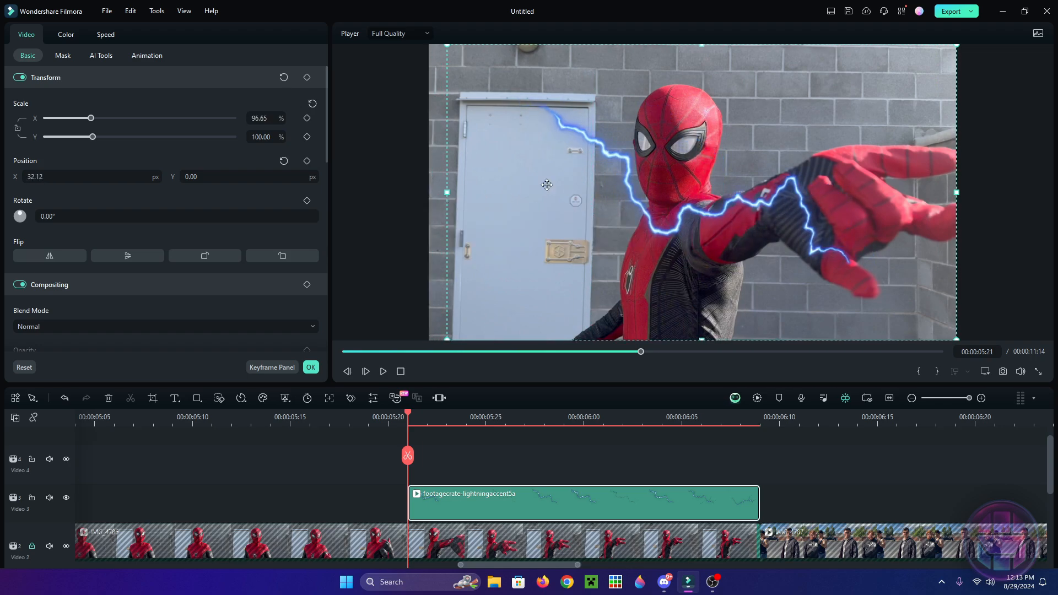
{"action": "left_click_drag", "start_coordinate": [703, 45], "coordinate": [709, 57]}
{"action": "left_click", "coordinate": [65, 398]}
{"action": "left_click", "coordinate": [65, 399]}
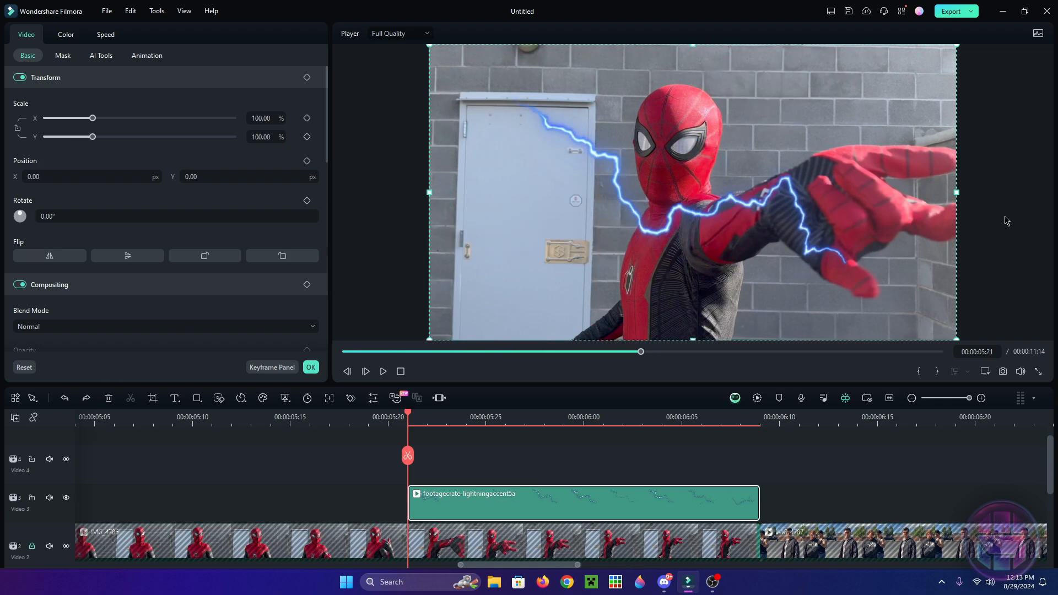
- Fit the lightning over Spider-Man's outstretched wrist with scale 27.86% by 28.08%, rotation -24.43° and position X 449.67, Y -27.42
{"action": "left_click_drag", "start_coordinate": [466, 565], "coordinate": [475, 566]}
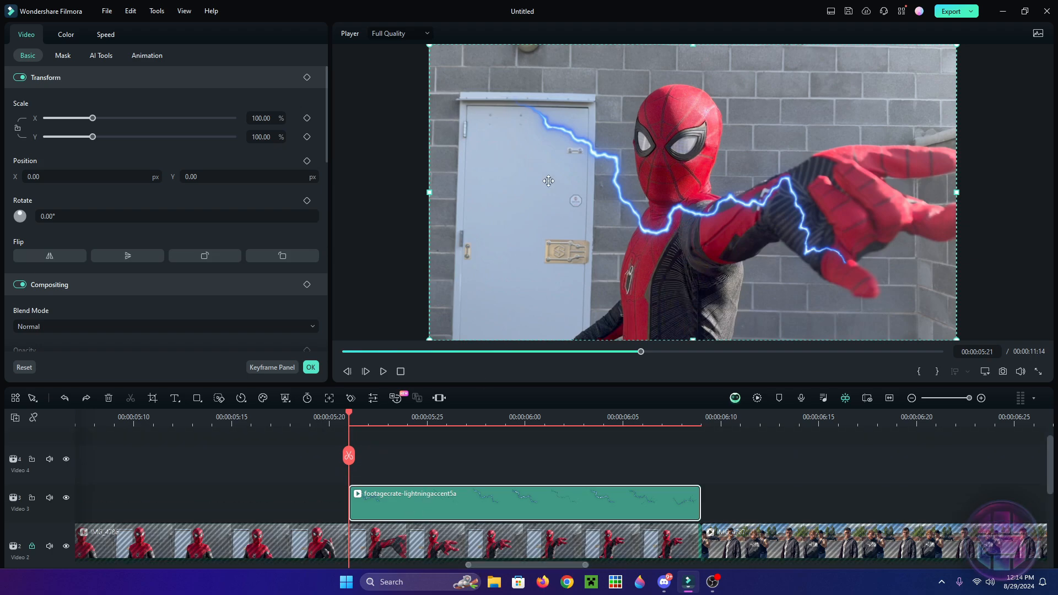
{"action": "left_click_drag", "start_coordinate": [429, 45], "coordinate": [655, 172]}
{"action": "left_click_drag", "start_coordinate": [957, 256], "coordinate": [917, 255]}
{"action": "left_click_drag", "start_coordinate": [786, 171], "coordinate": [786, 192]}
{"action": "left_click_drag", "start_coordinate": [913, 320], "coordinate": [779, 229]}
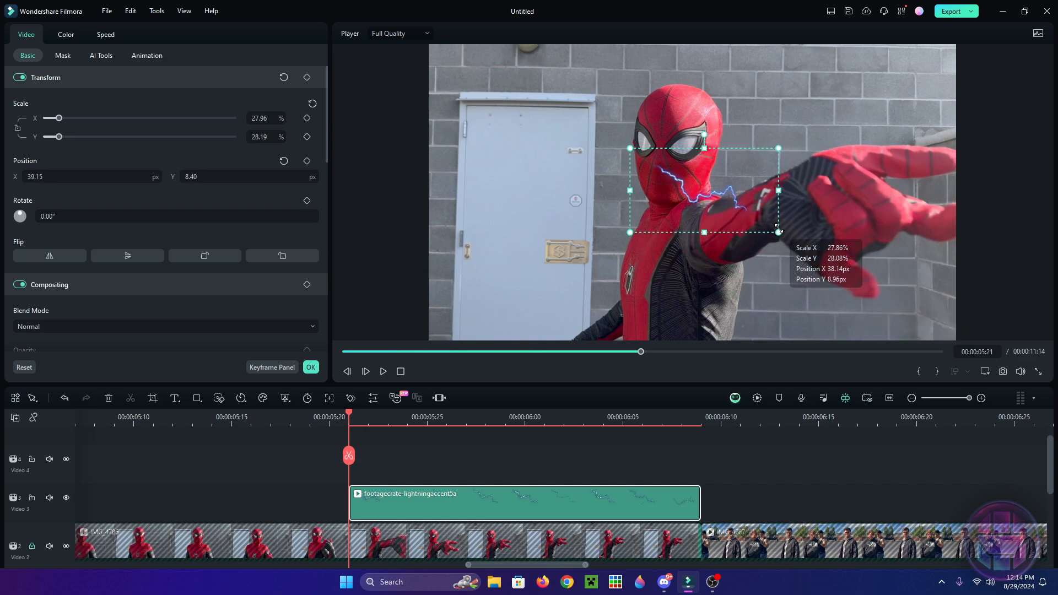
{"action": "left_click_drag", "start_coordinate": [704, 141], "coordinate": [789, 183]}
{"action": "left_click_drag", "start_coordinate": [804, 259], "coordinate": [804, 227]}
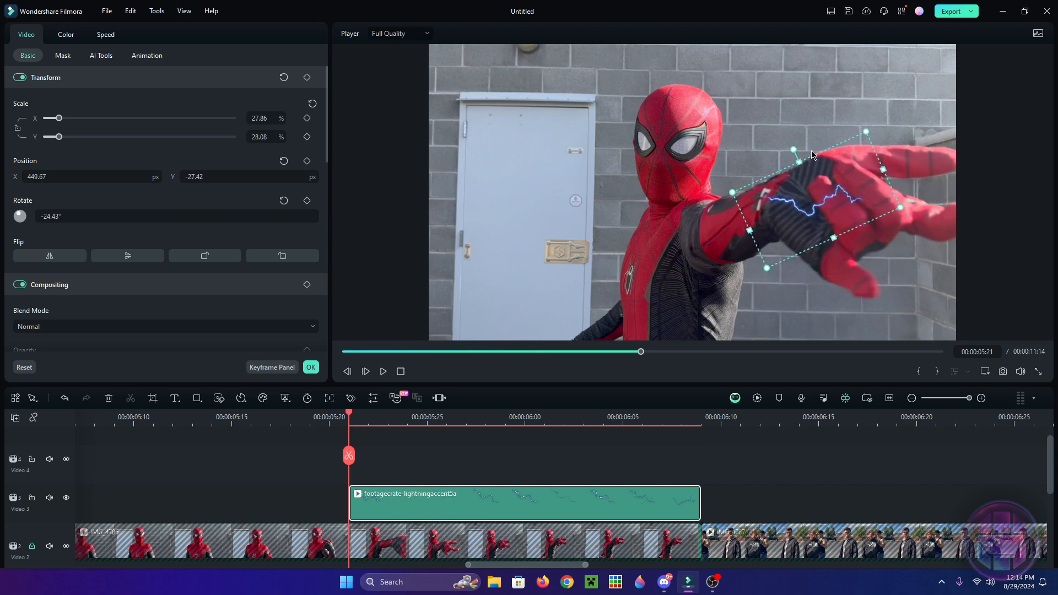
- Shrink the lightning over Spider-Man's wrist to scale 15.73% by 17.49%, rotation -23.36° and position X 358.29, Y -26.81
{"action": "left_click_drag", "start_coordinate": [794, 149], "coordinate": [797, 151]}
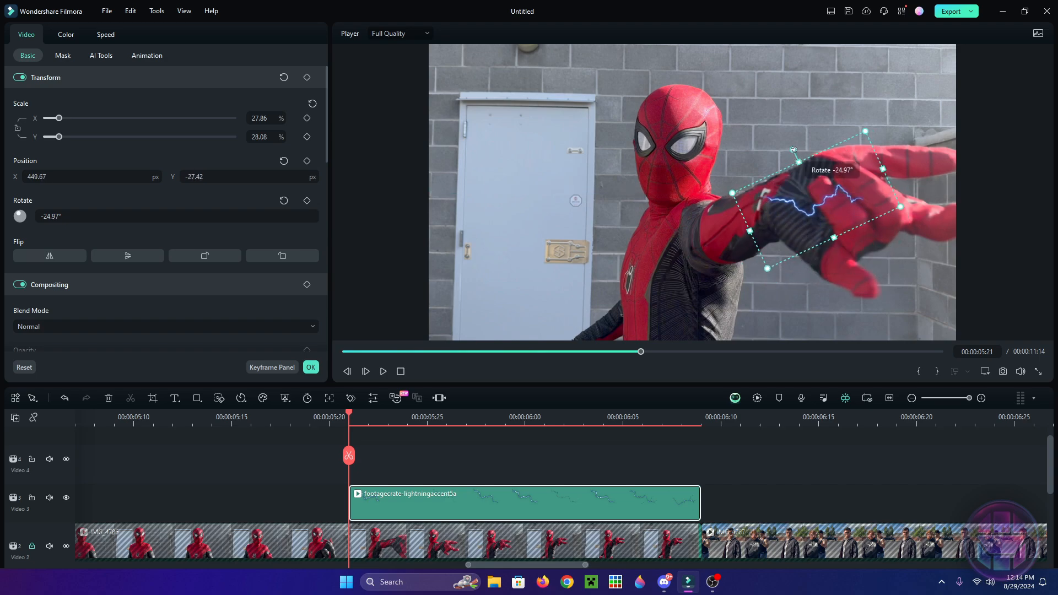
{"action": "left_click_drag", "start_coordinate": [883, 169], "coordinate": [835, 188]}
{"action": "left_click_drag", "start_coordinate": [808, 248], "coordinate": [830, 183]}
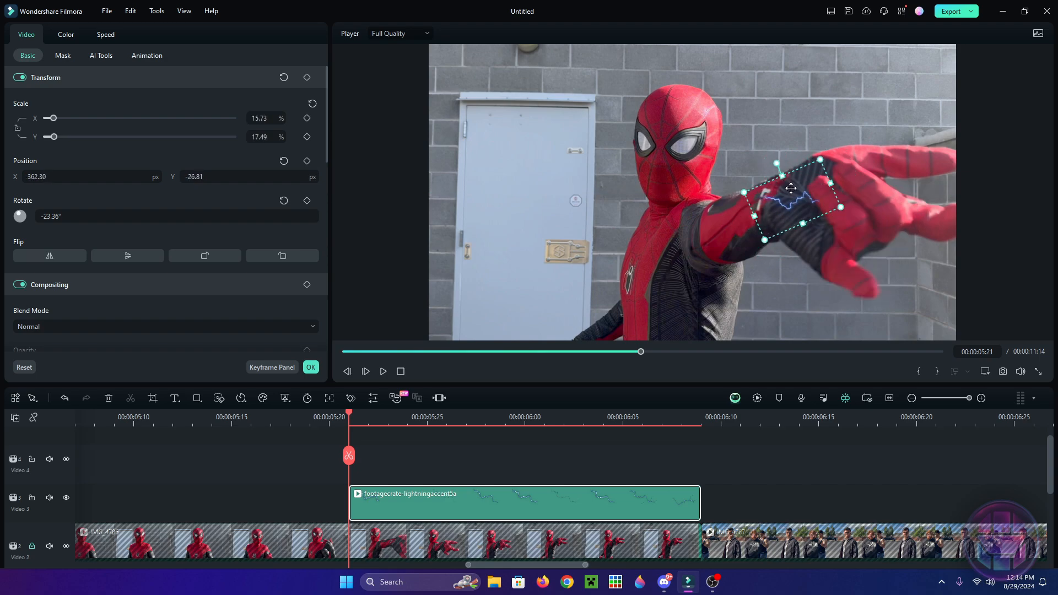
{"action": "left_click", "coordinate": [800, 466]}
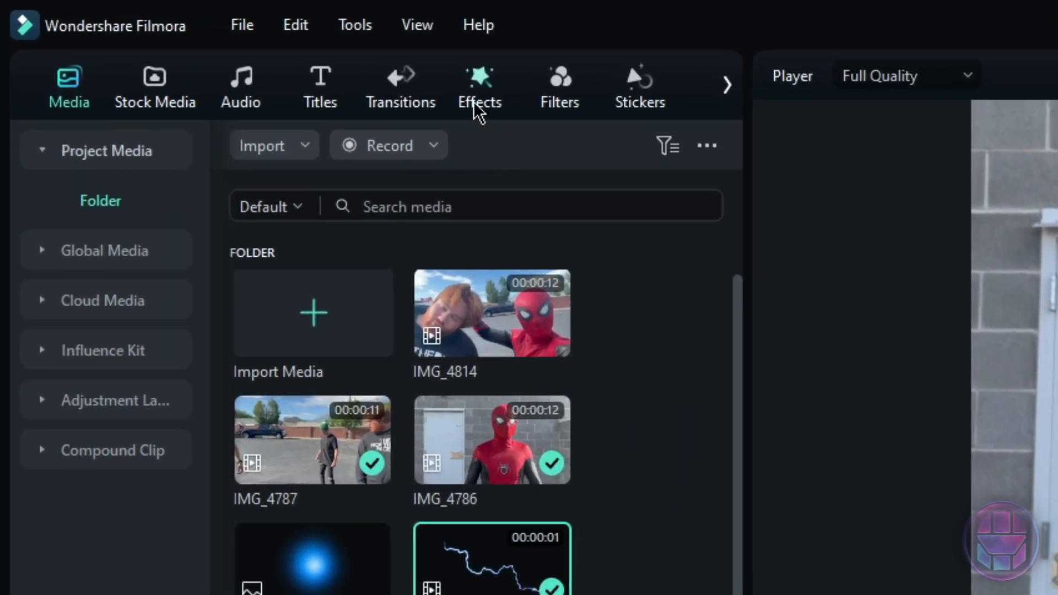
- Search the effects library for "border"
{"action": "left_click", "coordinate": [478, 108]}
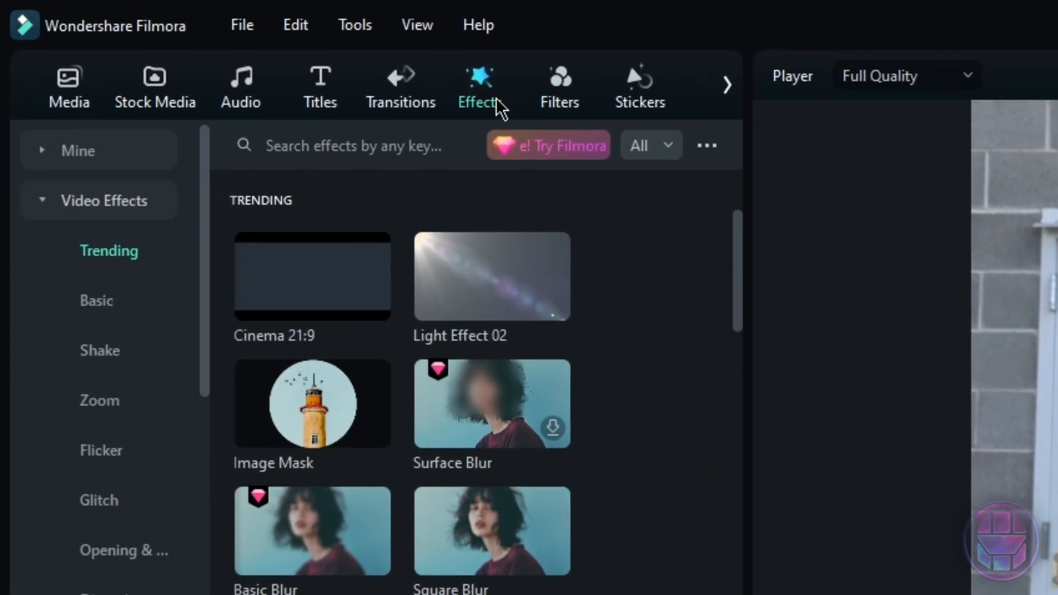
{"action": "left_click", "coordinate": [290, 145]}
{"action": "type", "text": "borde"}
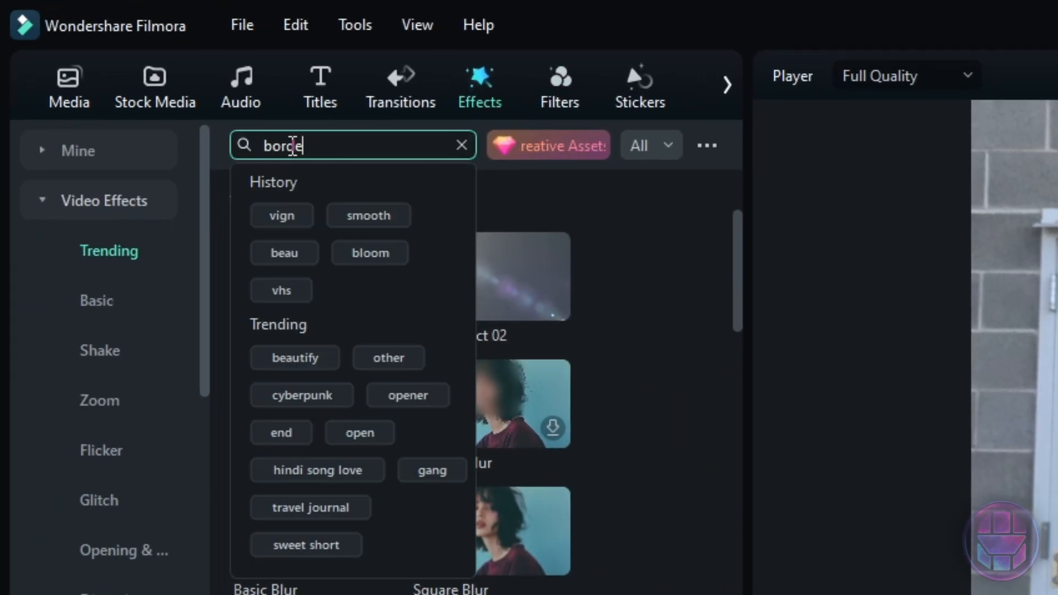
{"action": "type", "text": "r"}
{"action": "key", "text": "Return"}
{"action": "mouse_move", "coordinate": [318, 243]}
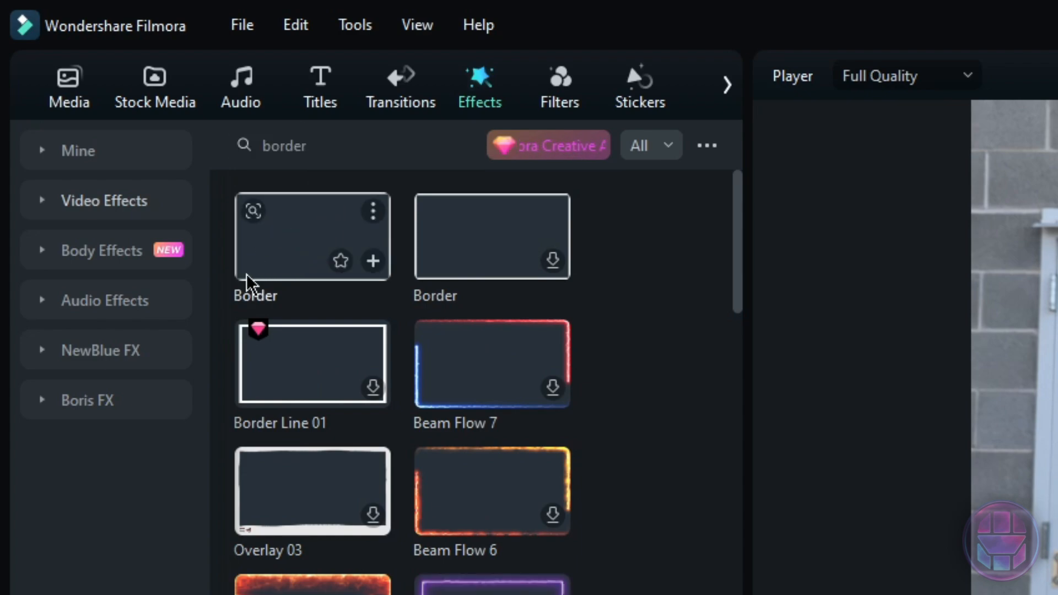
- Apply the first Border effect to the footagecrate-lightningaccent5a clip on the Video 3 track
{"action": "left_click", "coordinate": [291, 247]}
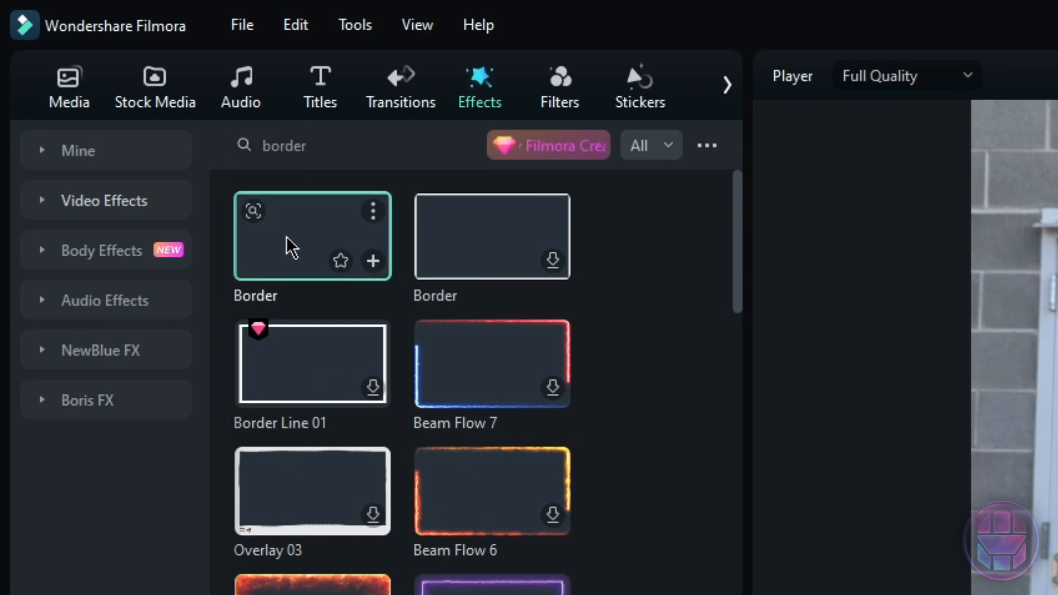
{"action": "left_click_drag", "start_coordinate": [298, 253], "coordinate": [922, 594]}
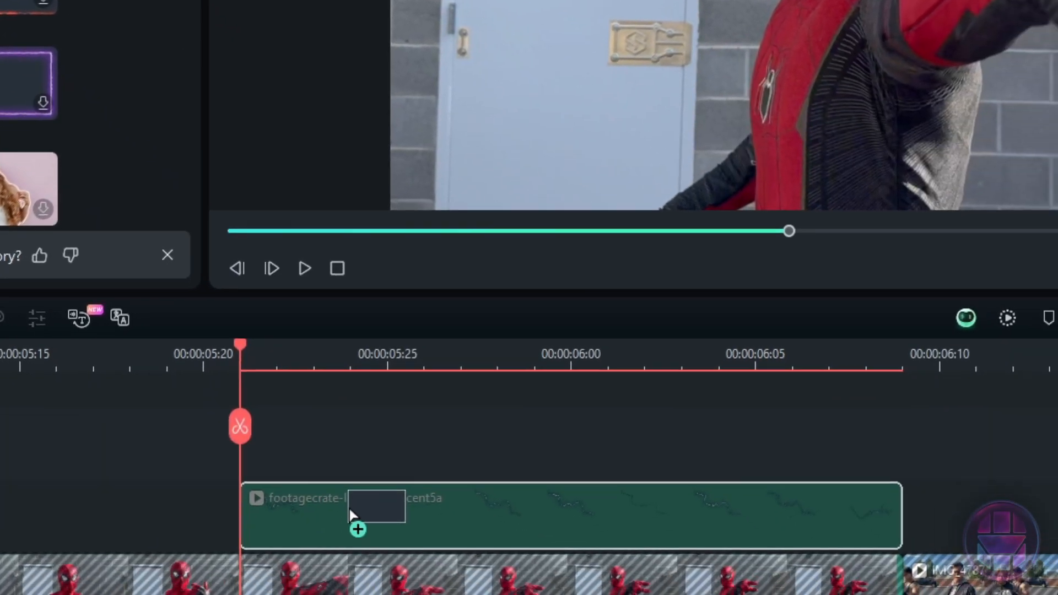
{"action": "left_click_drag", "start_coordinate": [350, 513], "coordinate": [351, 512]}
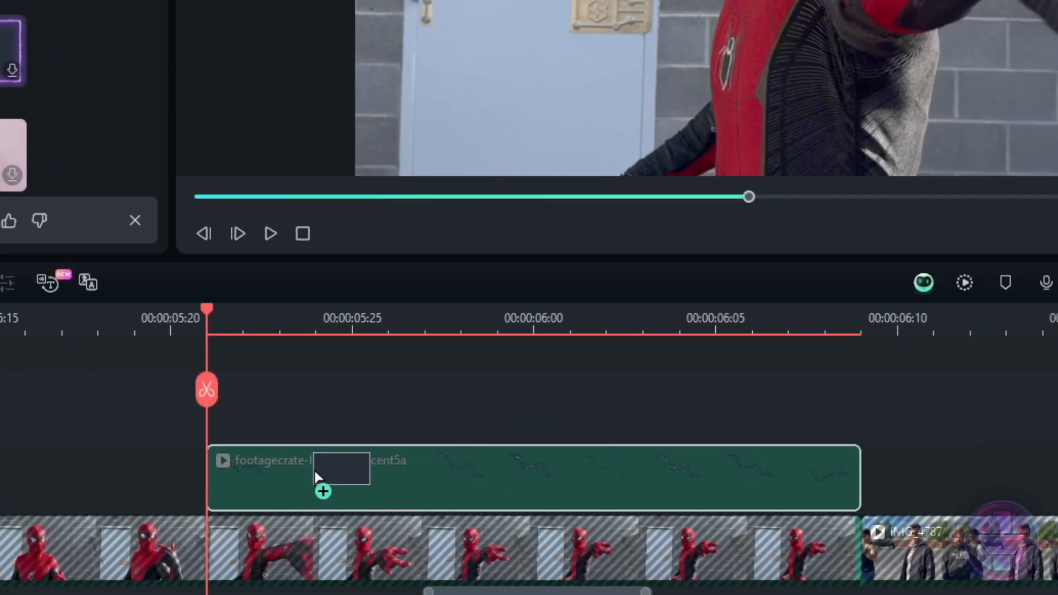
{"action": "left_click_drag", "start_coordinate": [315, 475], "coordinate": [315, 475]}
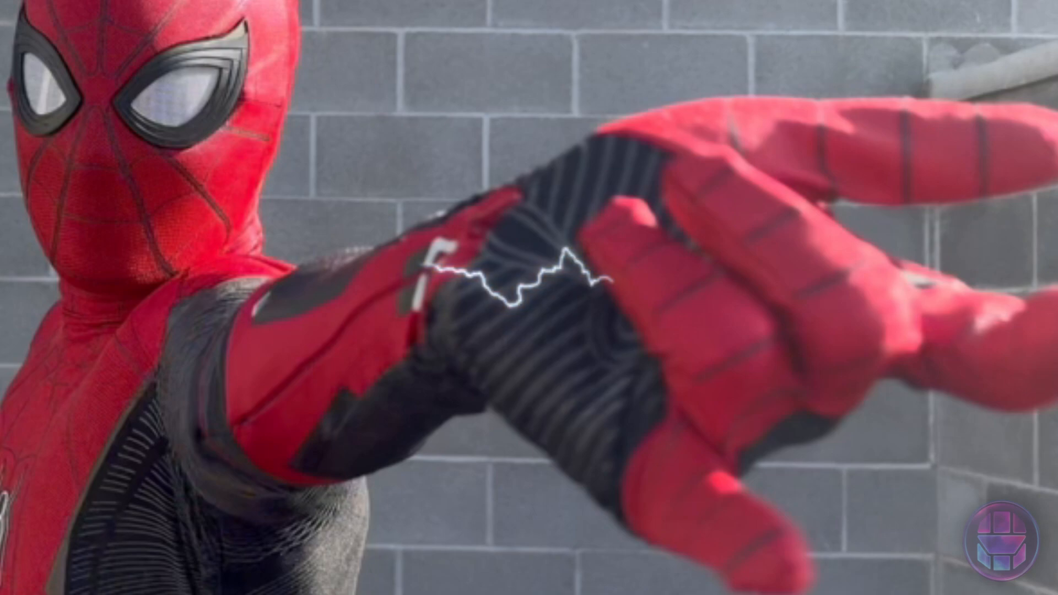
{"action": "key", "text": "space"}
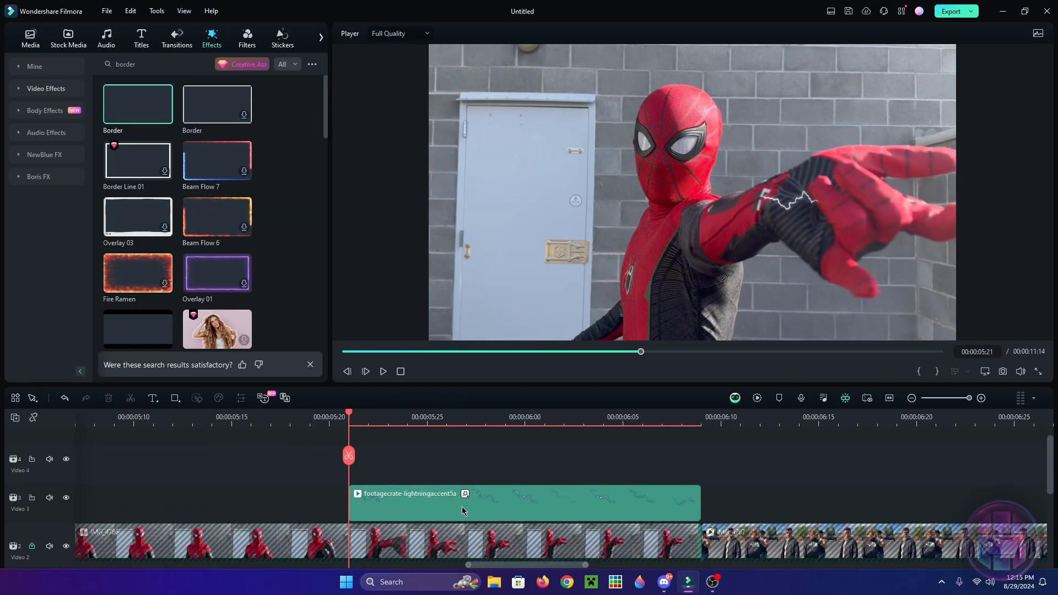
- Try light blue start and end colours on the lightning clip's Border effect and undo both colour changes
{"action": "left_click", "coordinate": [462, 507]}
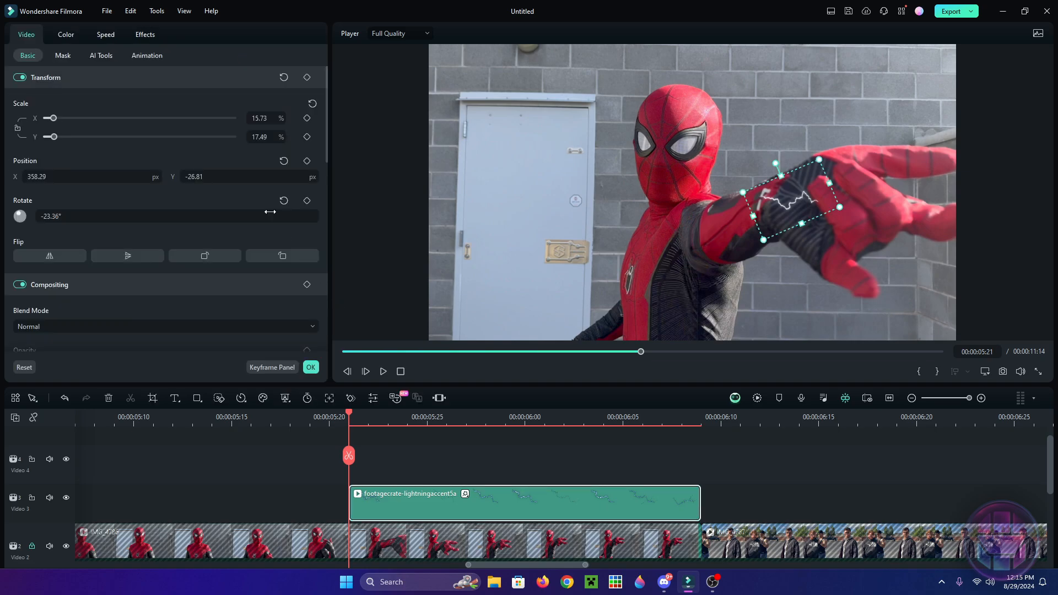
{"action": "left_click", "coordinate": [154, 38]}
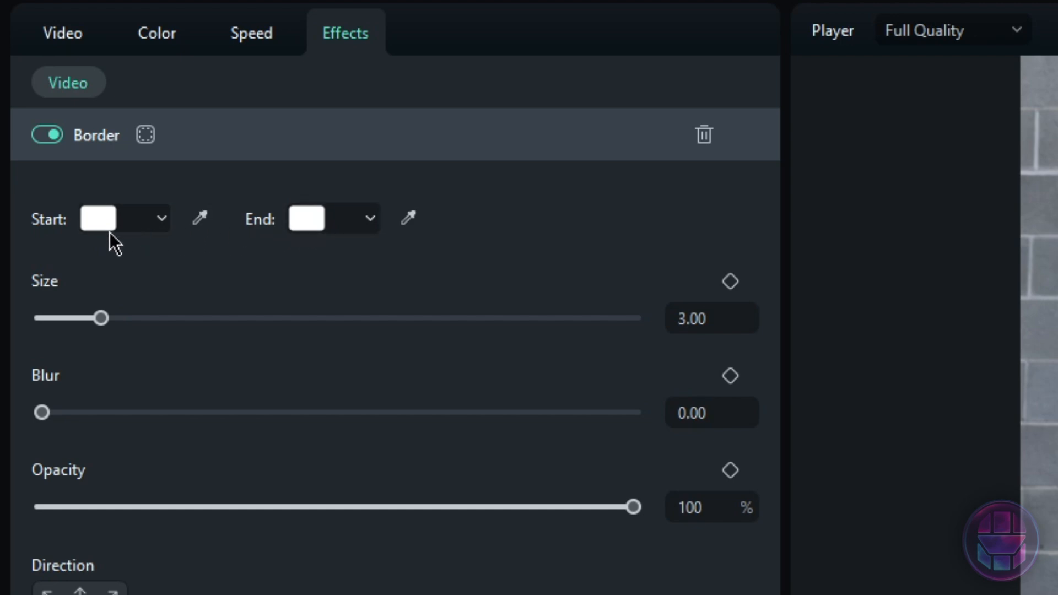
{"action": "left_click", "coordinate": [161, 219]}
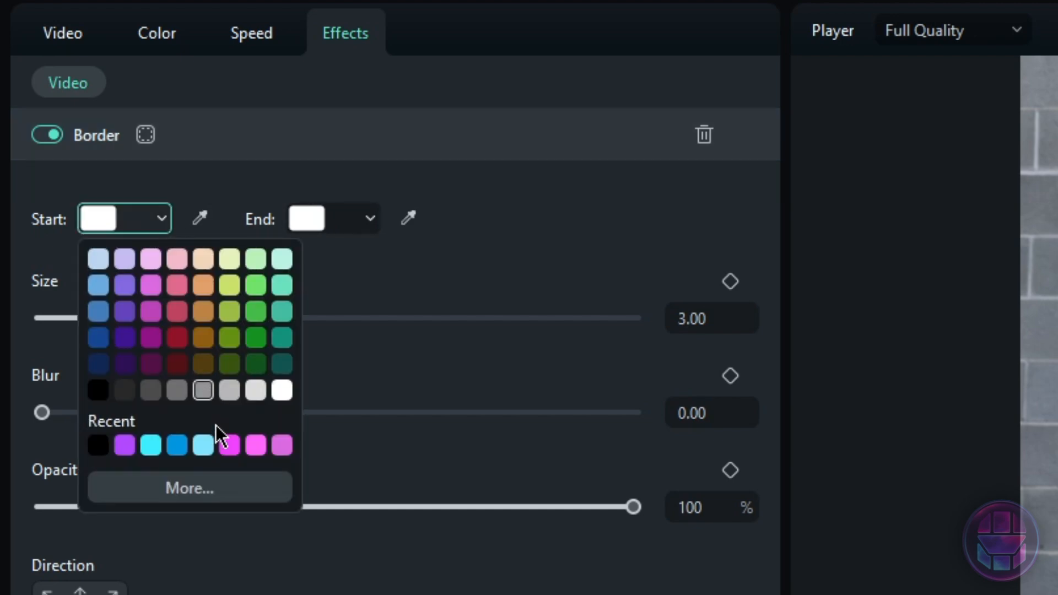
{"action": "left_click", "coordinate": [205, 447]}
{"action": "left_click", "coordinate": [353, 219]}
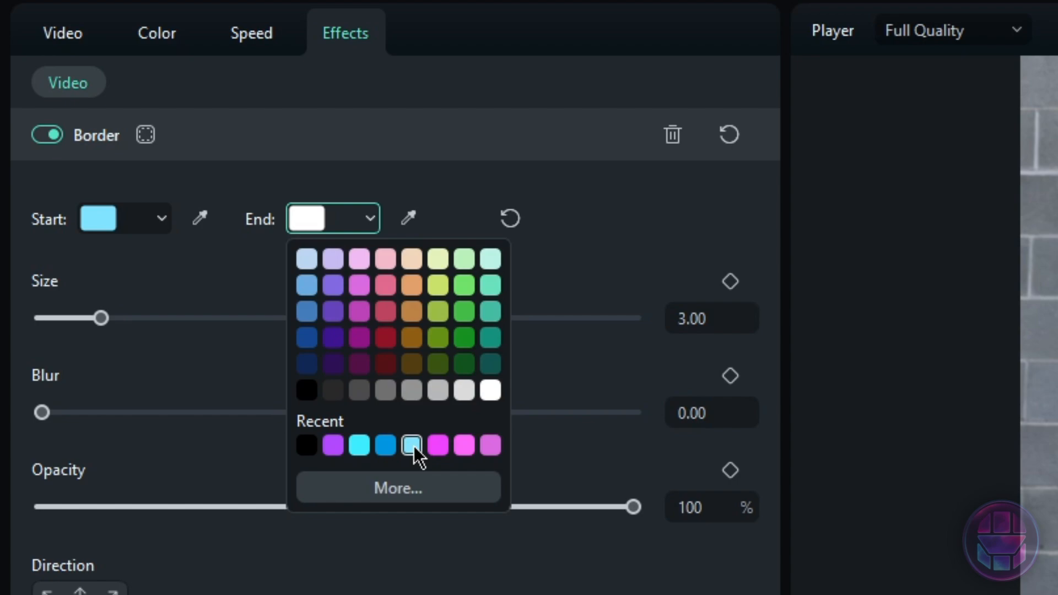
{"action": "left_click", "coordinate": [412, 445]}
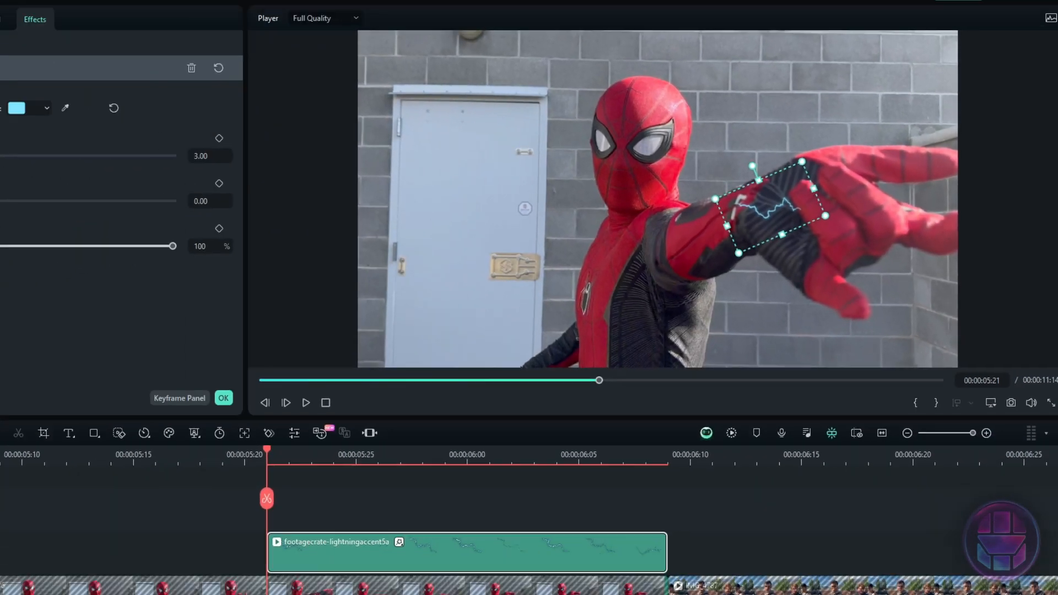
{"action": "left_click", "coordinate": [64, 398]}
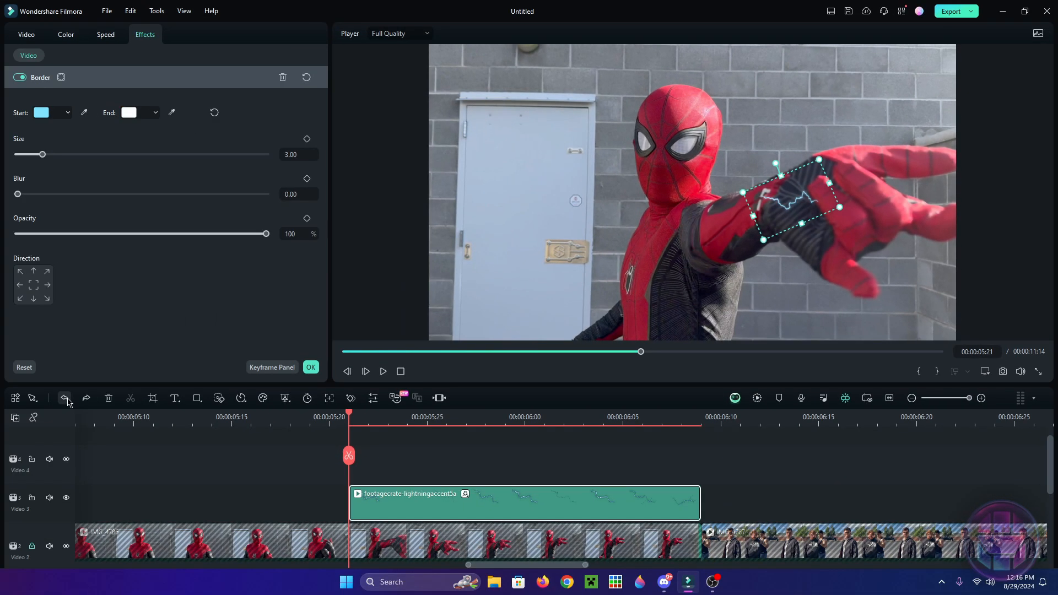
{"action": "left_click", "coordinate": [65, 398]}
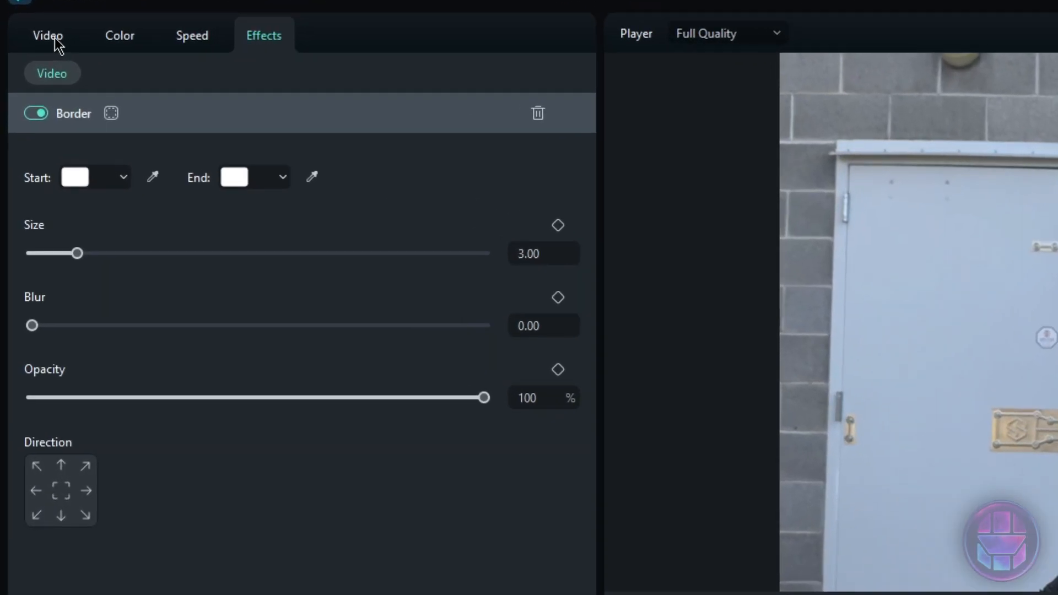
- Enable Drop Shadow on the lightning clip and set the shadow colour to the recent light blue
{"action": "left_click", "coordinate": [30, 36]}
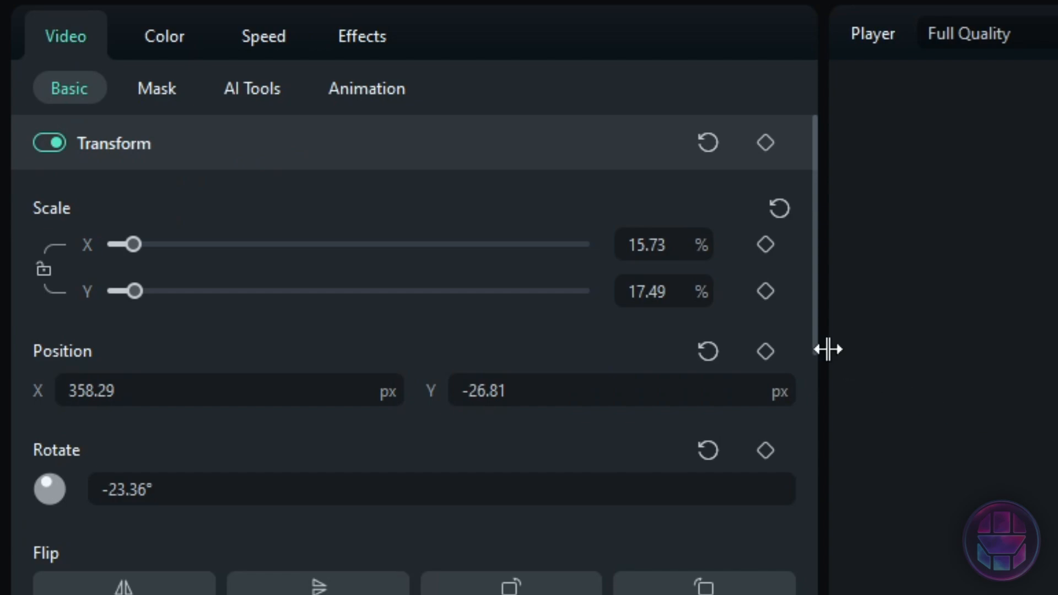
{"action": "scroll", "coordinate": [380, 287], "scroll_direction": "down", "scroll_amount": 10}
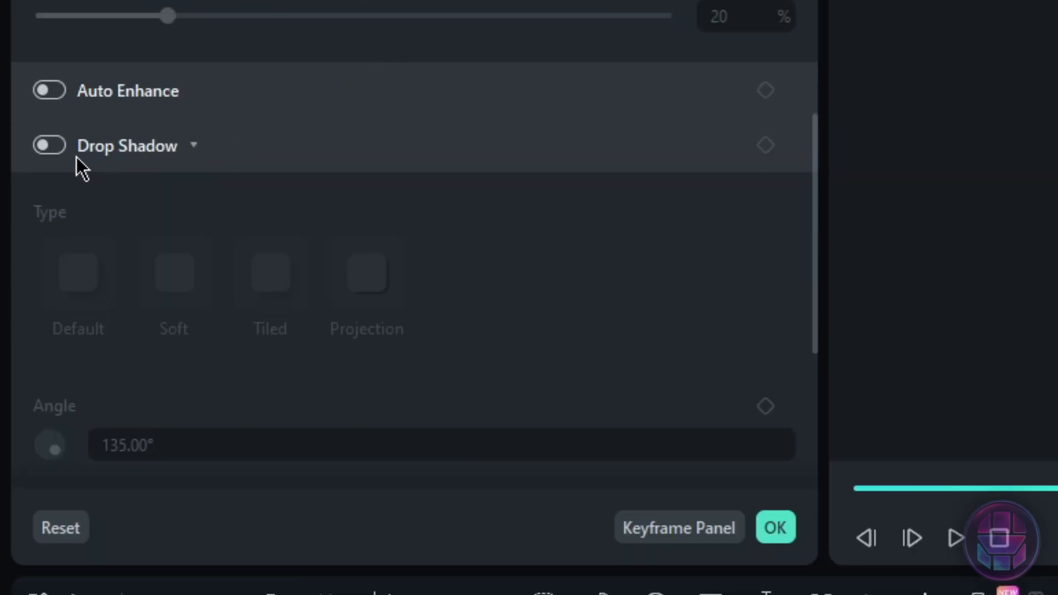
{"action": "left_click", "coordinate": [52, 147]}
{"action": "scroll", "coordinate": [457, 191], "scroll_direction": "down", "scroll_amount": 5}
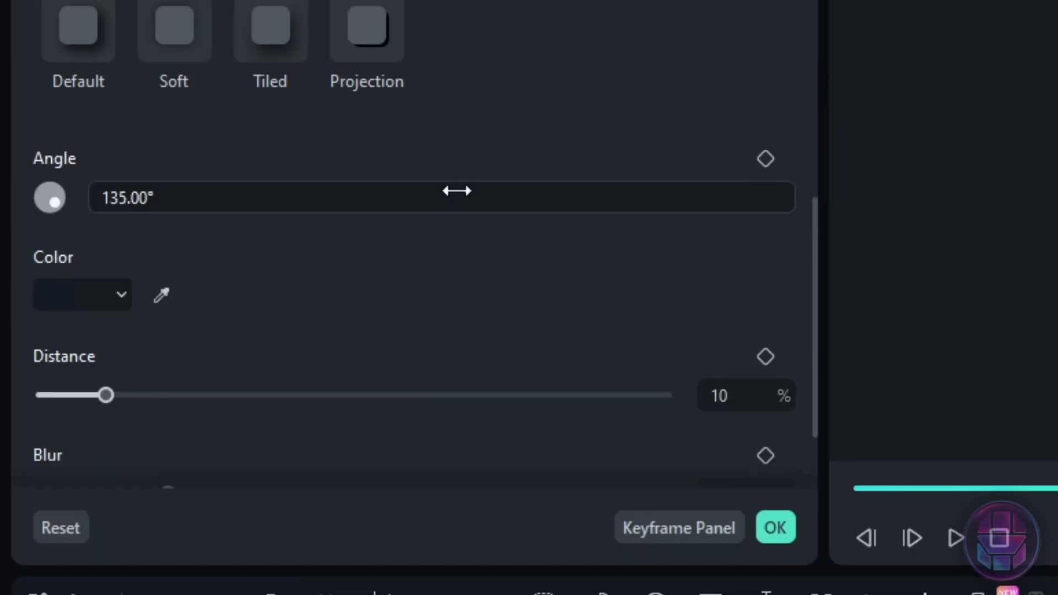
{"action": "scroll", "coordinate": [457, 191], "scroll_direction": "down", "scroll_amount": 2}
{"action": "left_click", "coordinate": [117, 224]}
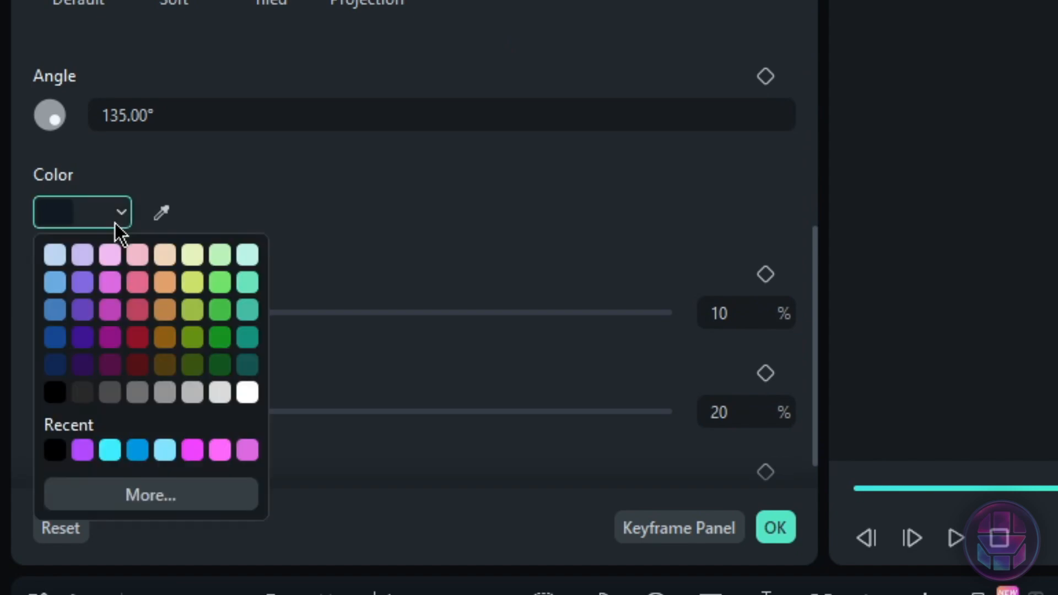
{"action": "left_click", "coordinate": [165, 455]}
- Set the lightning's drop shadow to distance 0%, opacity 100% and blur 6%
{"action": "scroll", "coordinate": [135, 241], "scroll_direction": "down", "scroll_amount": 1}
{"action": "left_click_drag", "start_coordinate": [105, 247], "coordinate": [41, 253]}
{"action": "left_click_drag", "start_coordinate": [540, 448], "coordinate": [912, 470]}
{"action": "left_click_drag", "start_coordinate": [168, 346], "coordinate": [83, 351]}
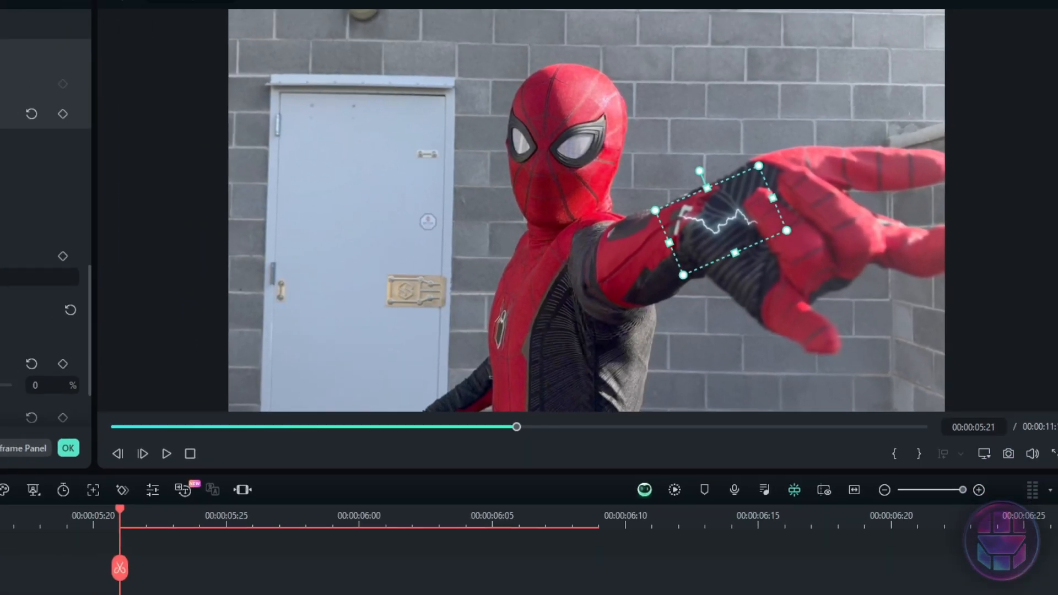
- Change the lightning's drop shadow colour to the deeper blue among the recent colours
{"action": "left_click", "coordinate": [37, 280]}
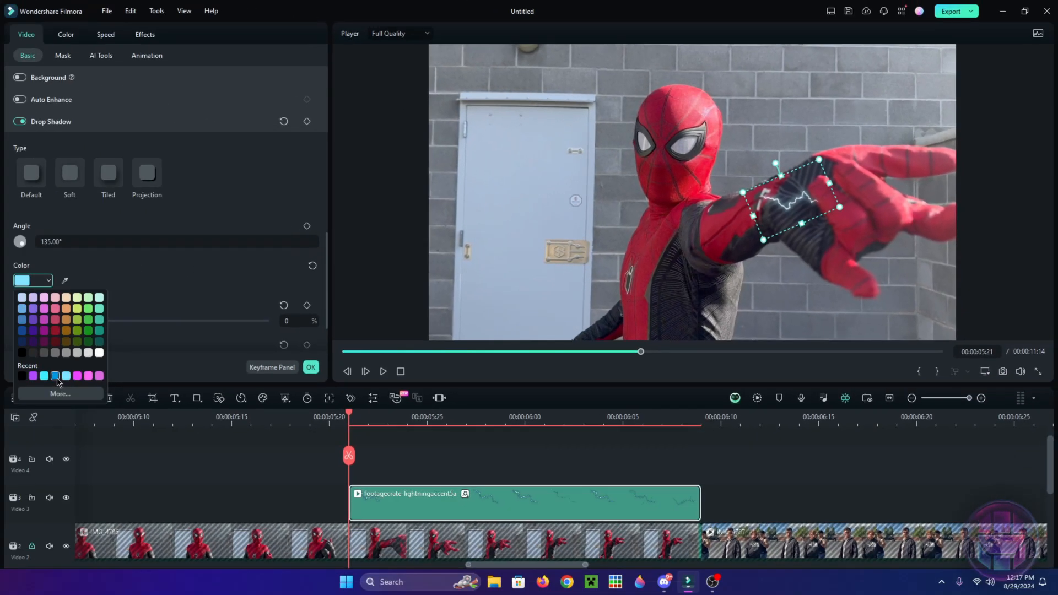
{"action": "left_click", "coordinate": [56, 376]}
{"action": "scroll", "coordinate": [255, 276], "scroll_direction": "down", "scroll_amount": 2}
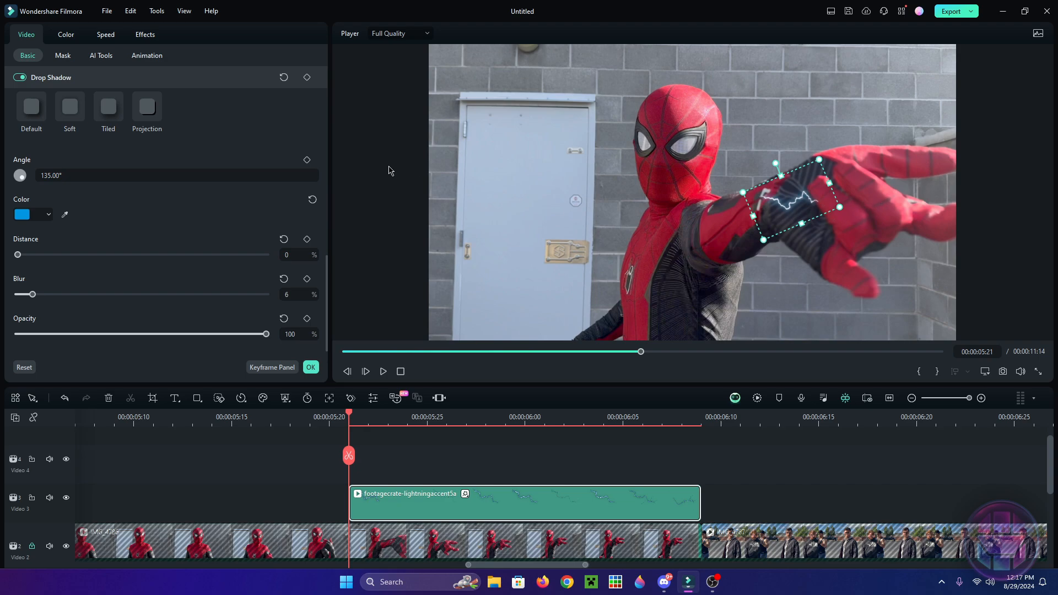
- Set the Border effect's start and end colours to the recent light blue
{"action": "left_click", "coordinate": [146, 36]}
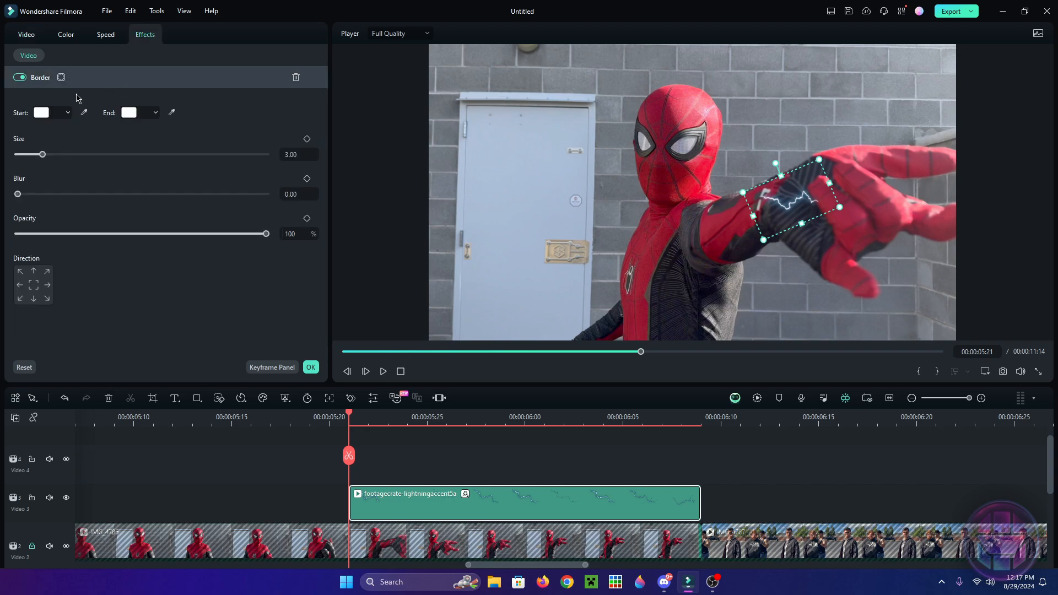
{"action": "left_click", "coordinate": [68, 113]}
{"action": "left_click", "coordinate": [86, 209]}
{"action": "left_click", "coordinate": [153, 113]}
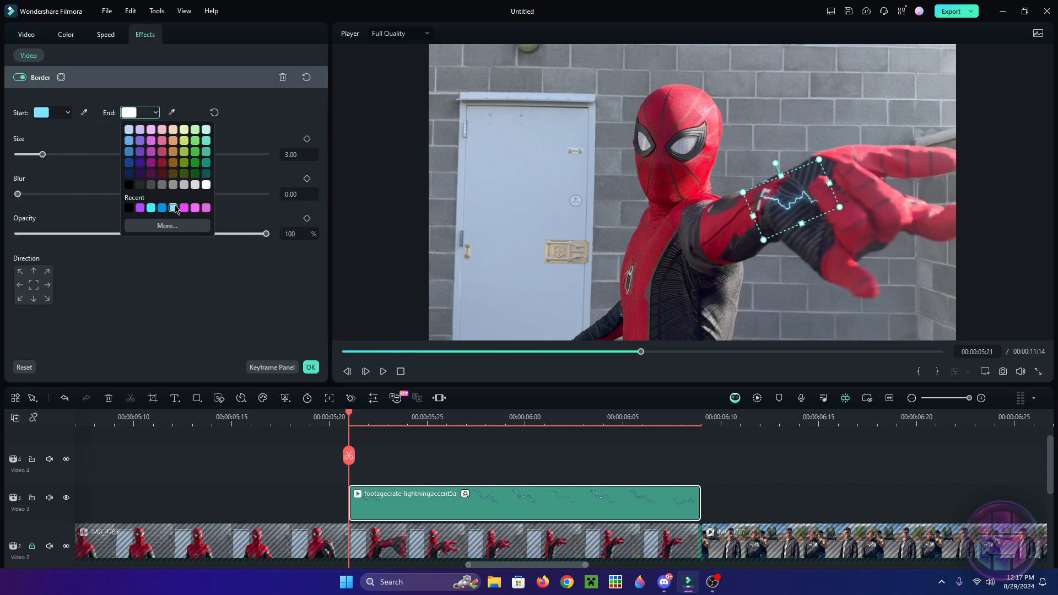
{"action": "left_click", "coordinate": [173, 209]}
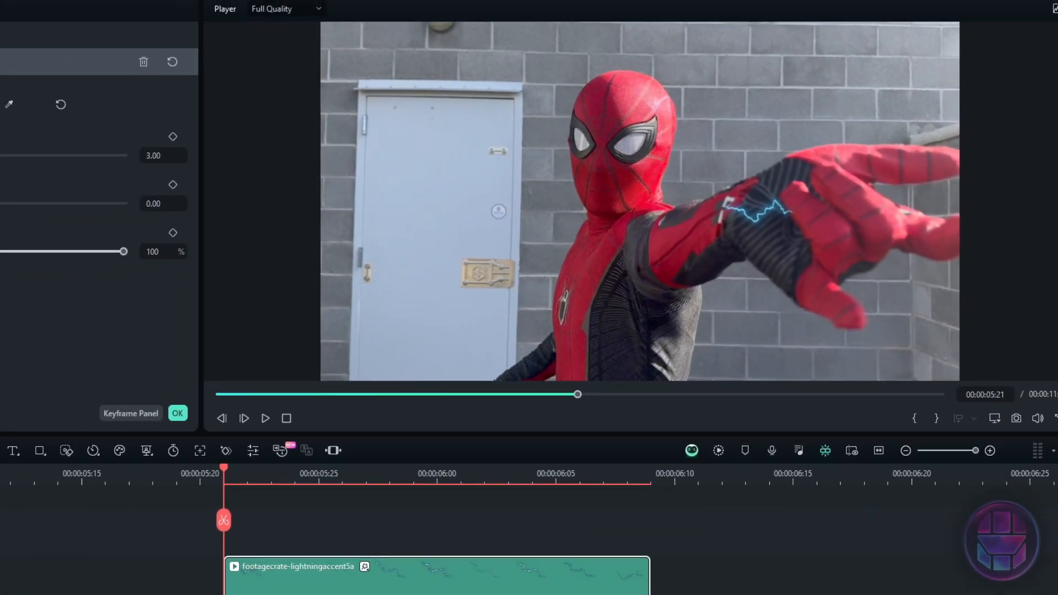
- Recolour the Border effect's start and end with the pale cyan basic colour, RGB 170, 255, 255
{"action": "left_click", "coordinate": [68, 114]}
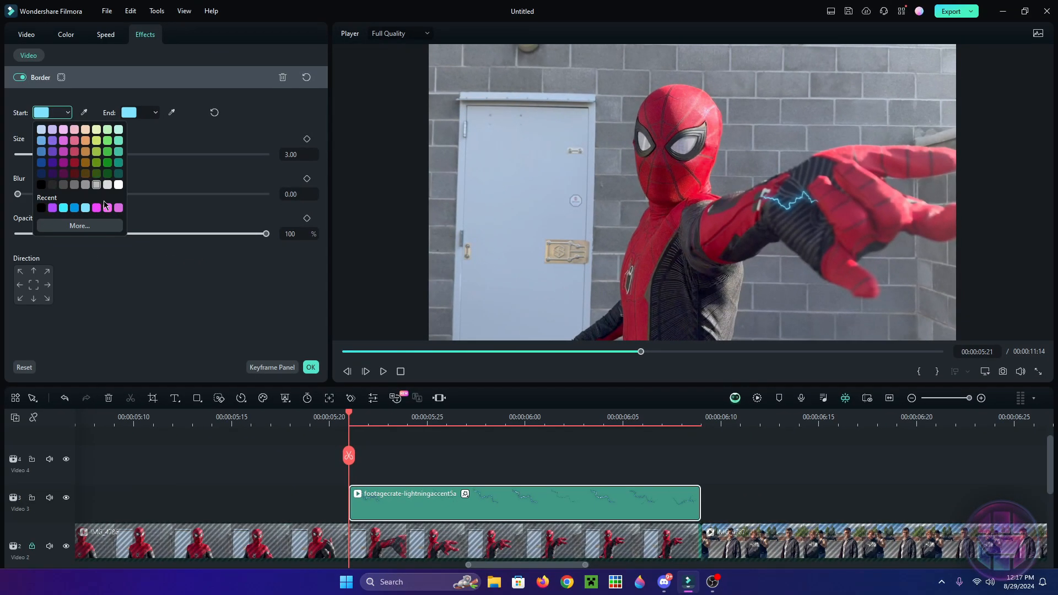
{"action": "left_click", "coordinate": [81, 226]}
{"action": "left_click", "coordinate": [507, 226]}
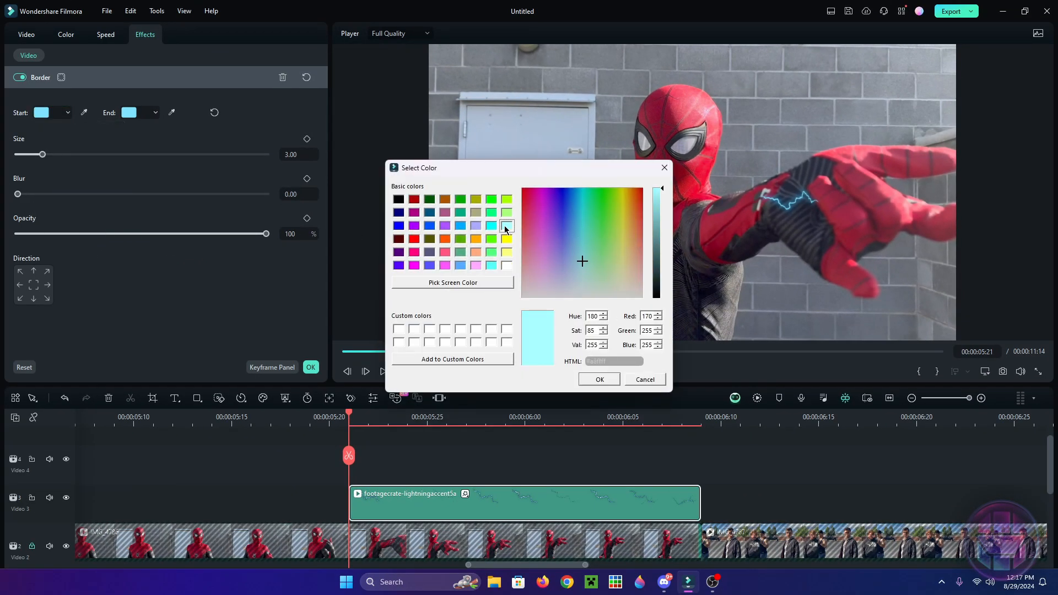
{"action": "left_click", "coordinate": [599, 380]}
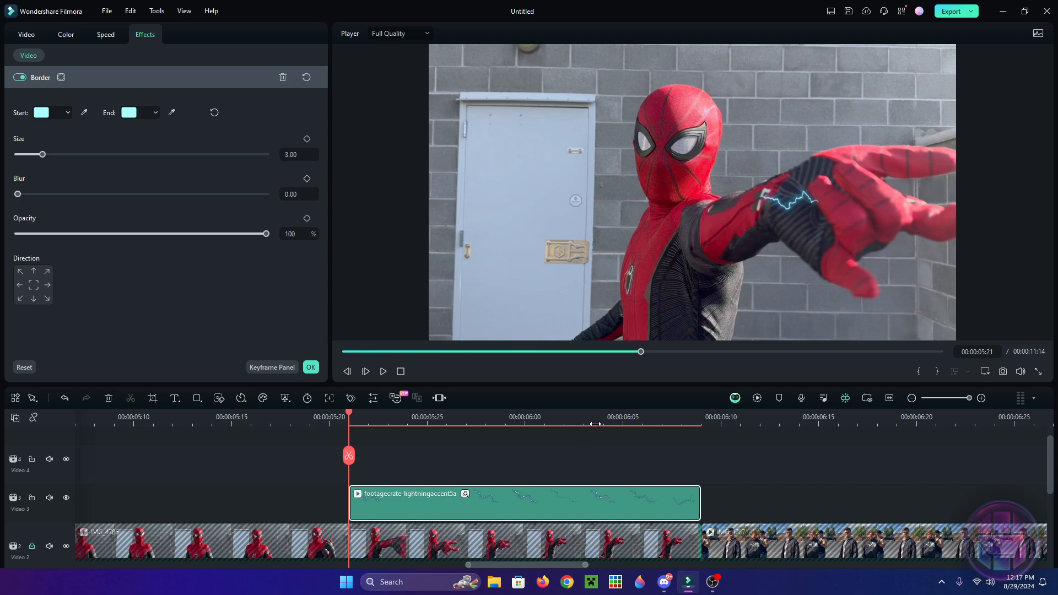
- Select the lightning clip and scrub forward to 00:00:05:28 to check the lightning against the moving hand
{"action": "scroll", "coordinate": [526, 565], "scroll_direction": "right", "scroll_amount": 2}
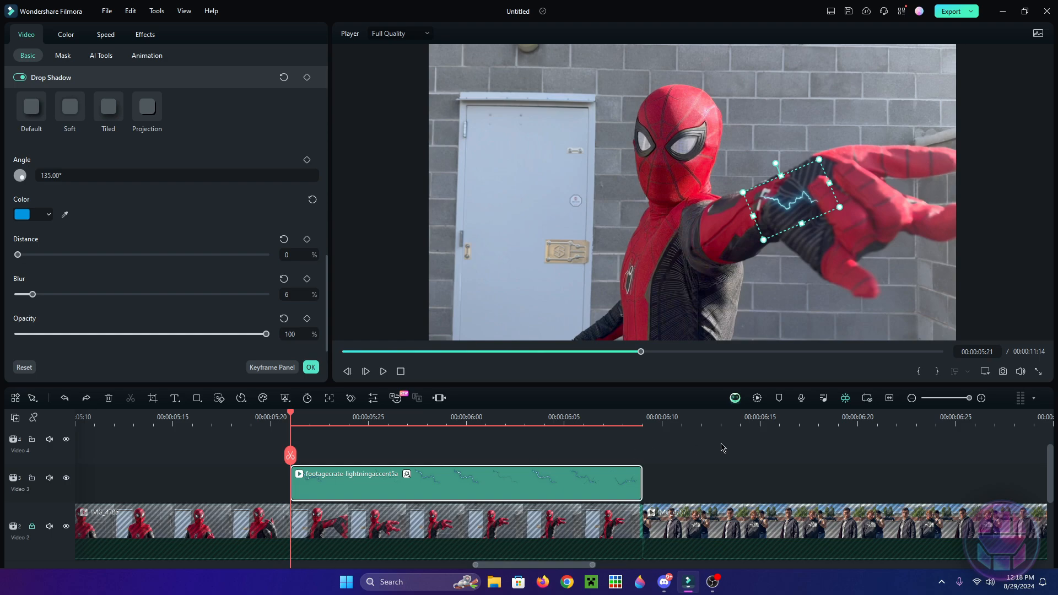
{"action": "left_click", "coordinate": [722, 444]}
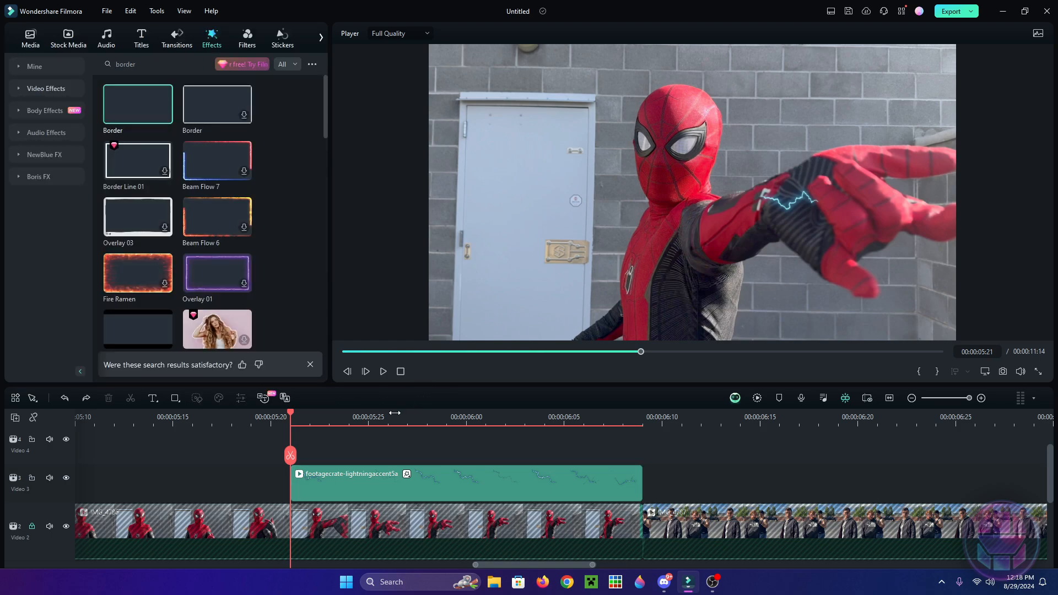
{"action": "left_click", "coordinate": [380, 477]}
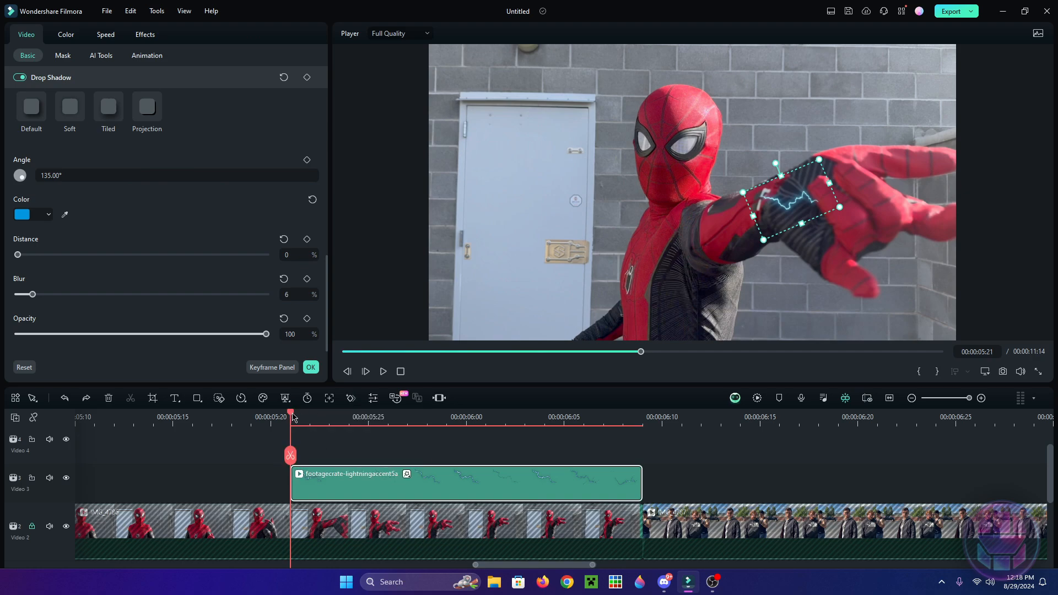
{"action": "left_click_drag", "start_coordinate": [294, 417], "coordinate": [429, 443]}
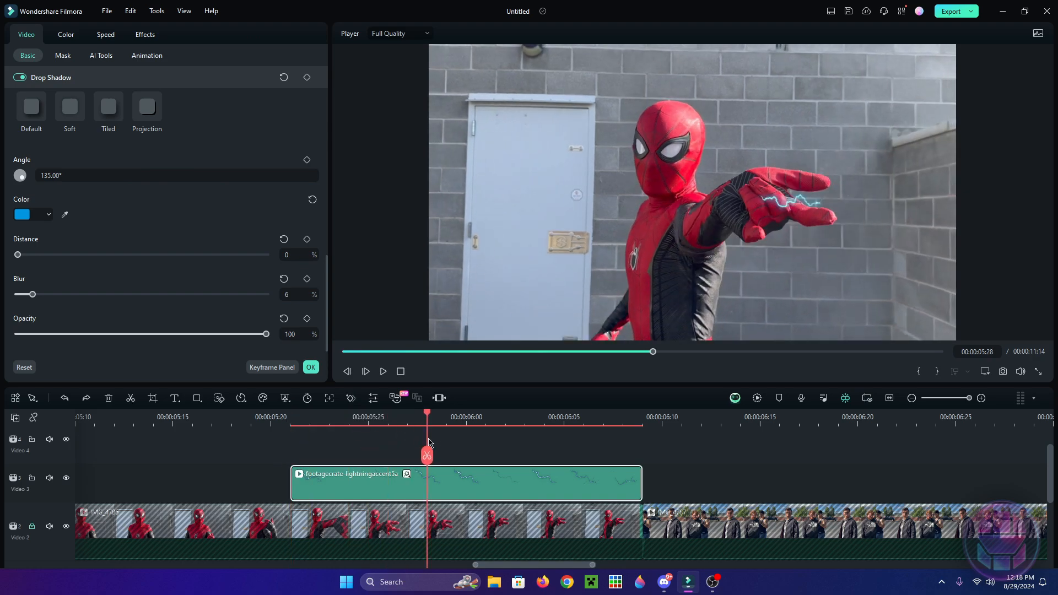
- Split the lightning clip at 00:00:05:22, trim one frame off the second part's start and close the gap
{"action": "left_click", "coordinate": [286, 414]}
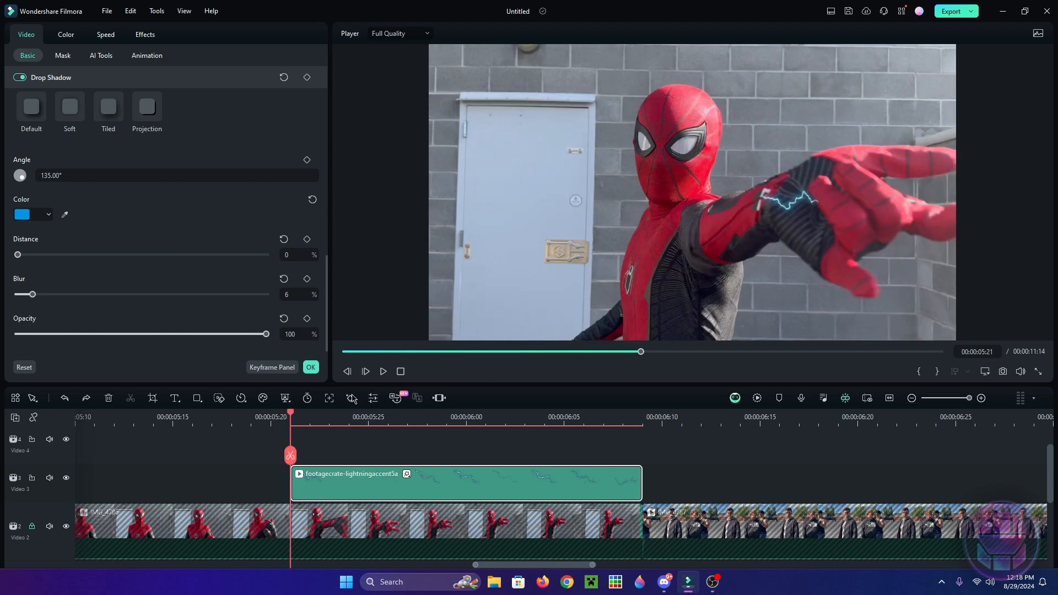
{"action": "left_click", "coordinate": [310, 419]}
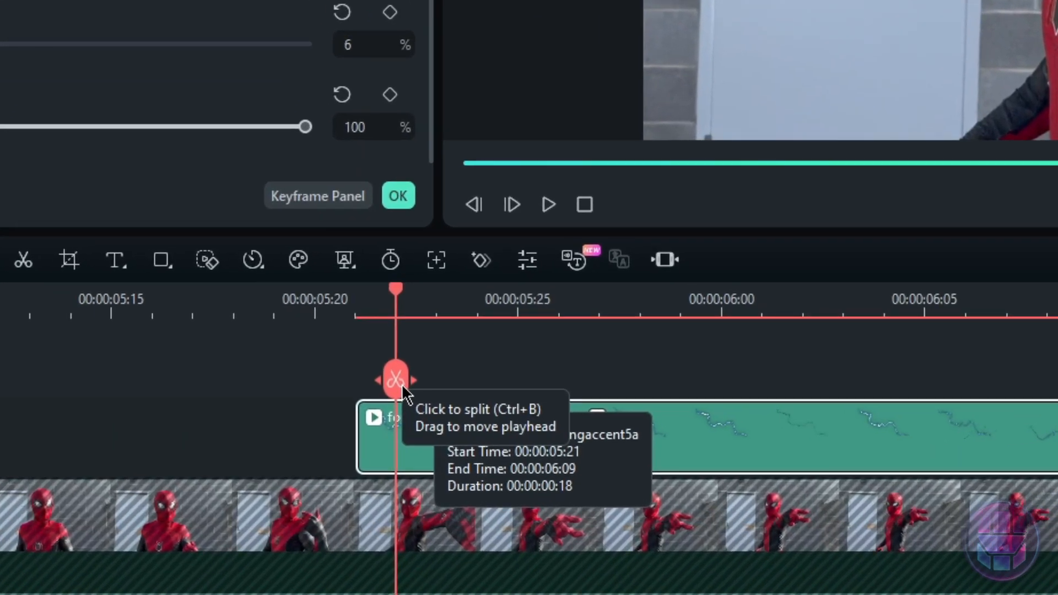
{"action": "left_click", "coordinate": [401, 385]}
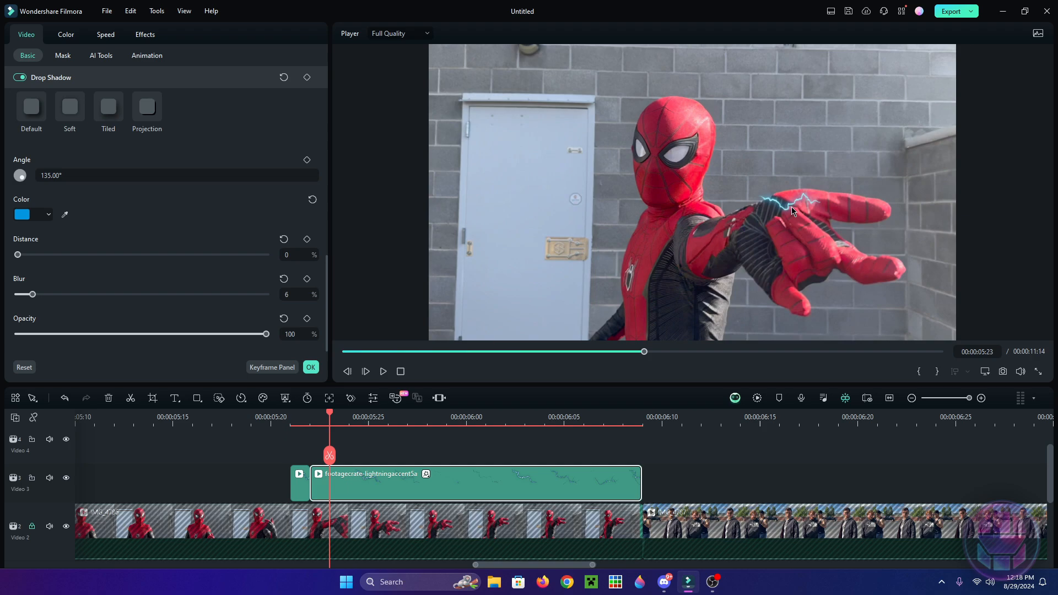
{"action": "left_click_drag", "start_coordinate": [312, 484], "coordinate": [318, 488]}
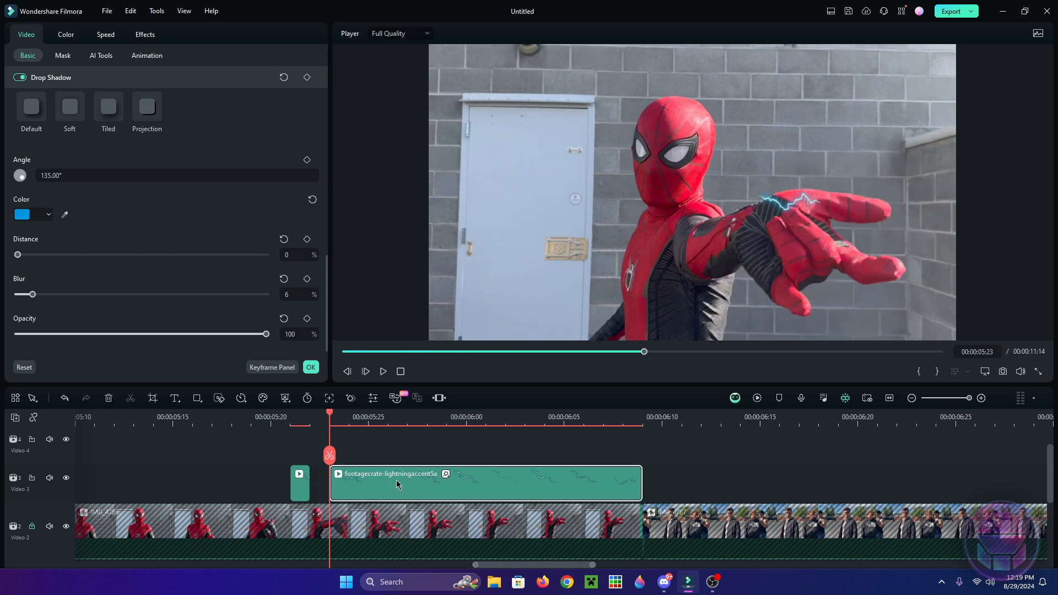
{"action": "mouse_move", "coordinate": [410, 485]}
{"action": "left_mouse_down"}
{"action": "mouse_move", "coordinate": [382, 485]}
{"action": "mouse_move", "coordinate": [390, 484]}
{"action": "left_mouse_up"}
- Cut out the lightning section between 00:00:05:23 and 00:00:05:27 and move the remainder against the earlier pieces
{"action": "left_click", "coordinate": [290, 419]}
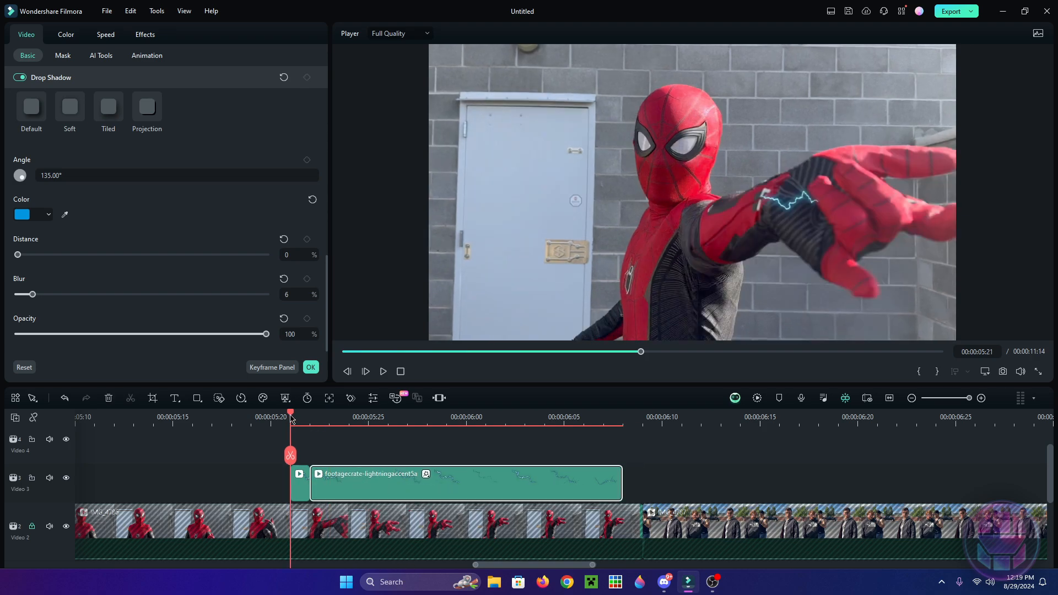
{"action": "mouse_move", "coordinate": [290, 415]}
{"action": "left_mouse_down"}
{"action": "mouse_move", "coordinate": [302, 421]}
{"action": "mouse_move", "coordinate": [294, 427]}
{"action": "mouse_move", "coordinate": [311, 416]}
{"action": "left_mouse_up"}
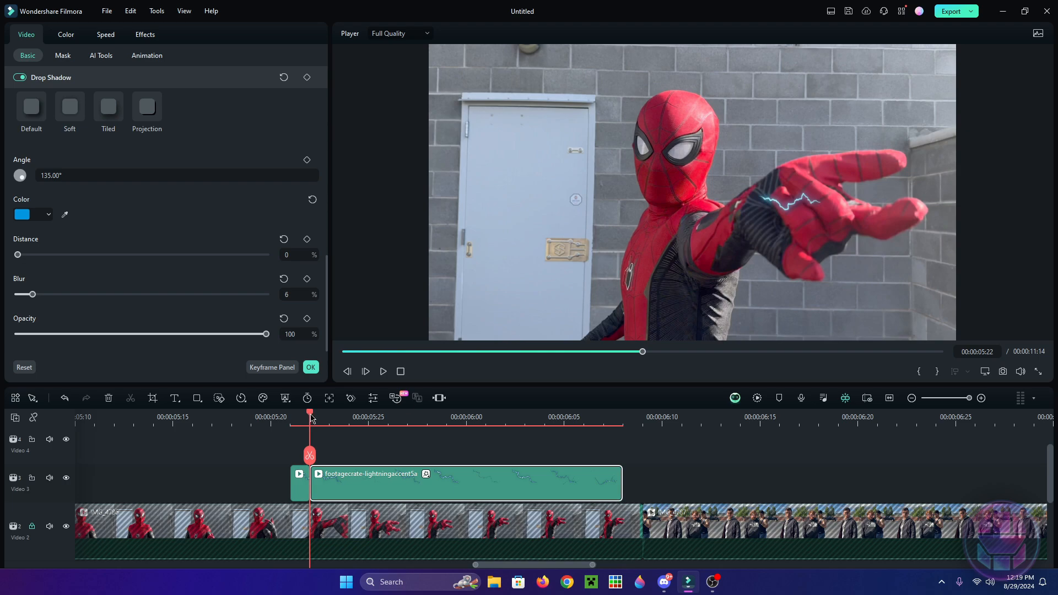
{"action": "left_click_drag", "start_coordinate": [312, 418], "coordinate": [406, 458]}
{"action": "left_click", "coordinate": [330, 456]}
{"action": "left_click", "coordinate": [408, 455]}
{"action": "right_click", "coordinate": [387, 478]}
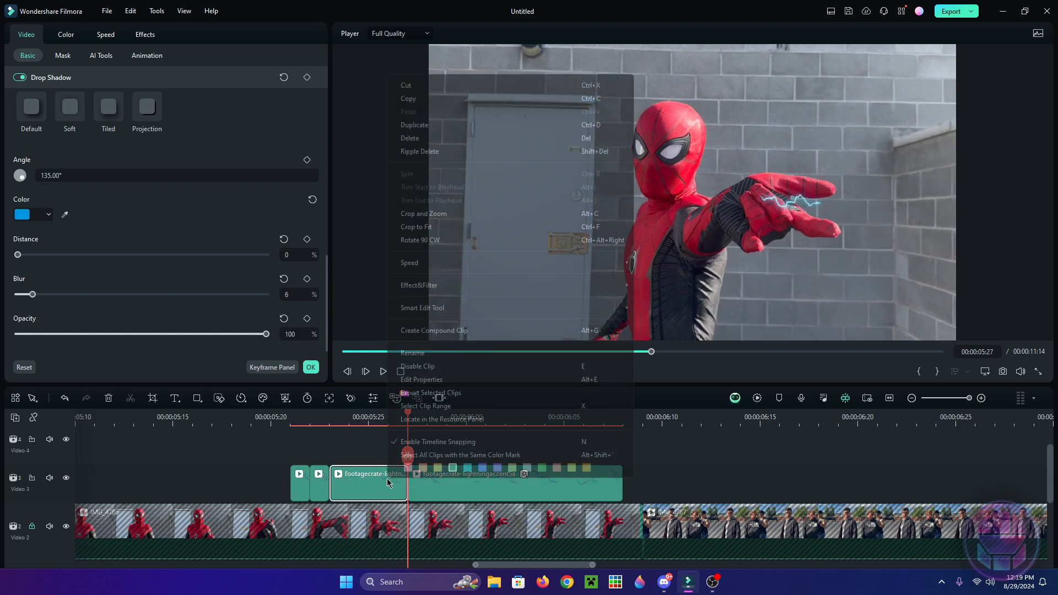
{"action": "left_click", "coordinate": [445, 142]}
{"action": "left_click_drag", "start_coordinate": [506, 487], "coordinate": [429, 489]}
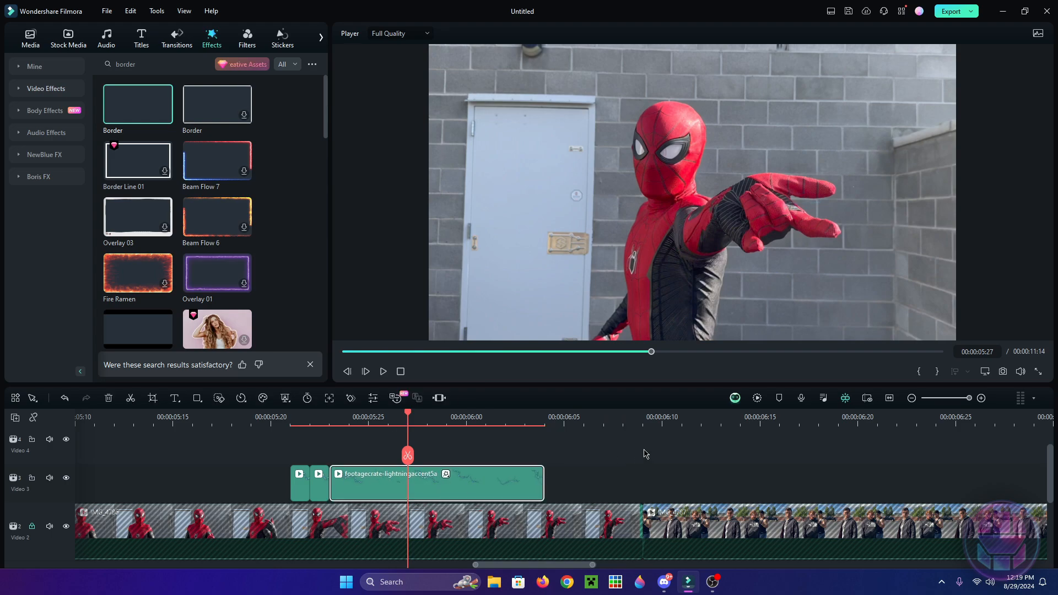
- Play the cut lightning pieces from 00:00:05:21 and step frame by frame to check how the bolt changes on the hand
{"action": "scroll", "coordinate": [643, 449], "scroll_direction": "down", "scroll_amount": 1}
{"action": "left_click", "coordinate": [290, 417]}
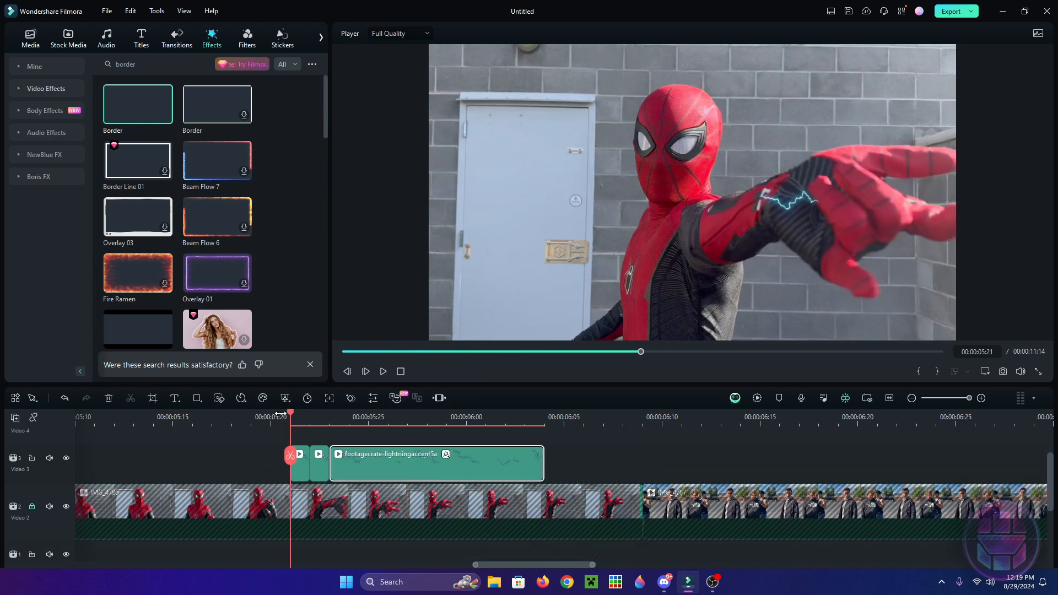
{"action": "left_click_drag", "start_coordinate": [293, 417], "coordinate": [303, 442]}
{"action": "key", "text": "space"}
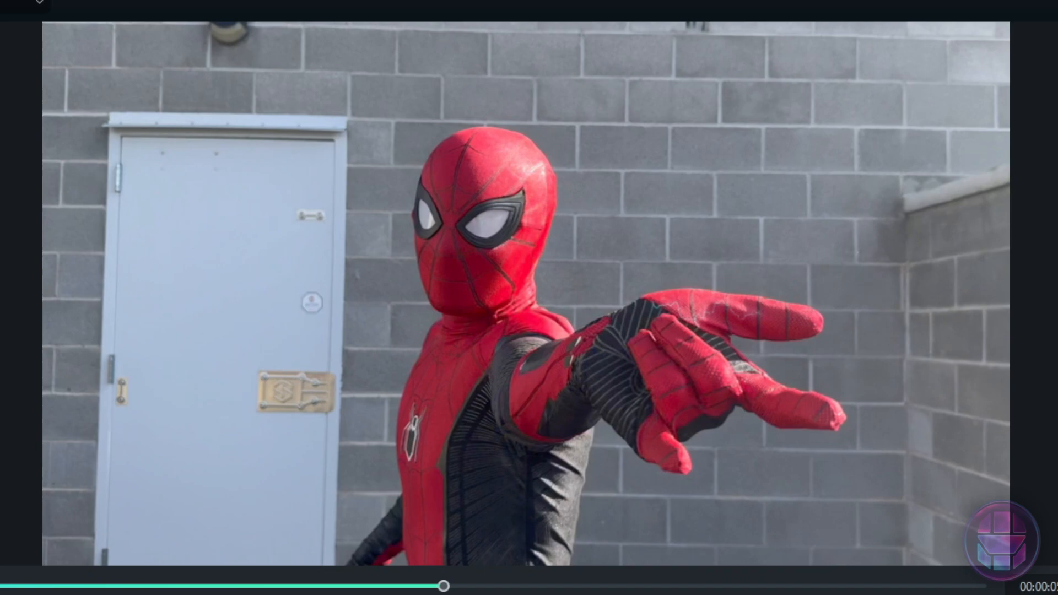
{"action": "key", "text": "Right"}
{"action": "key", "text": "Left"}
{"action": "key", "text": "Left"}
{"action": "key", "text": "Left"}
{"action": "key", "text": "Left"}
{"action": "key", "text": "Left"}
{"action": "key", "text": "Left"}
{"action": "key", "text": "Left"}
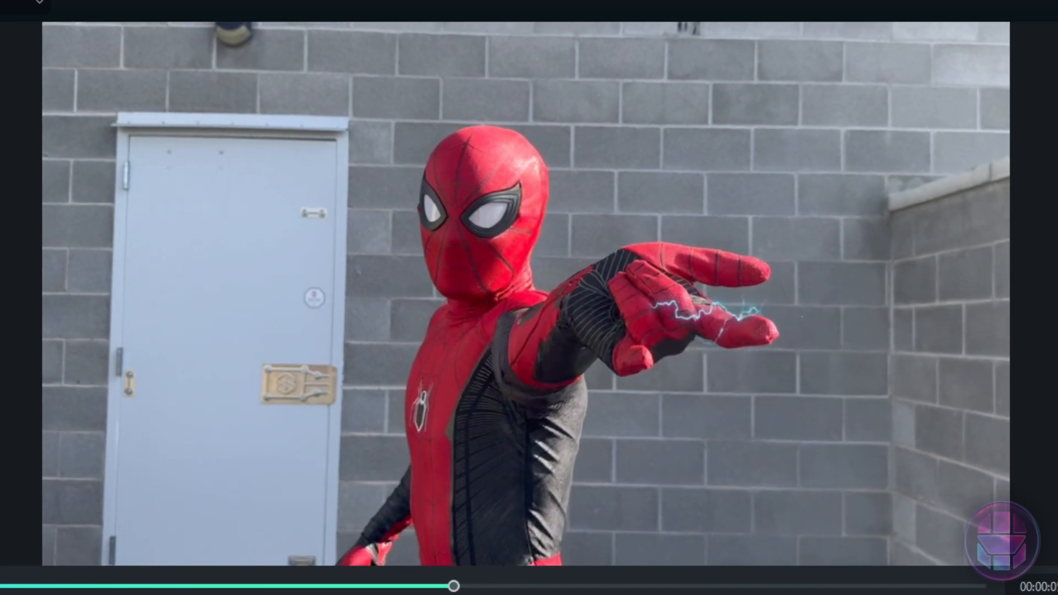
{"action": "key", "text": "Right"}
{"action": "key", "text": "Right"}
{"action": "key", "text": "Right"}
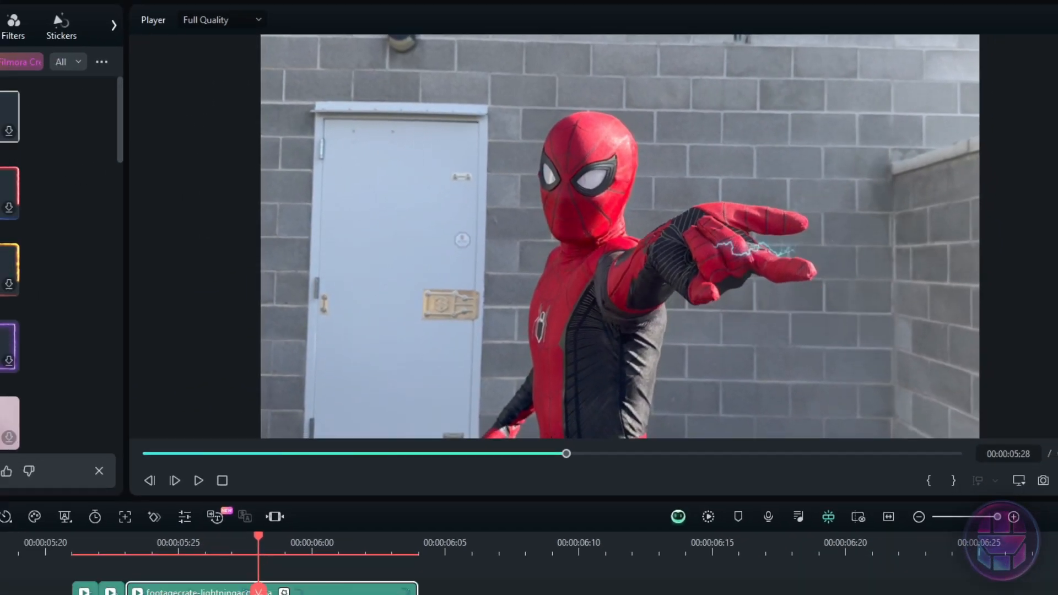
- Split the lightning at 00:00:05:24, trim the remainder's start to 00:00:05:26 and shorten it to one frame directly behind the other pieces
{"action": "left_click", "coordinate": [73, 546]}
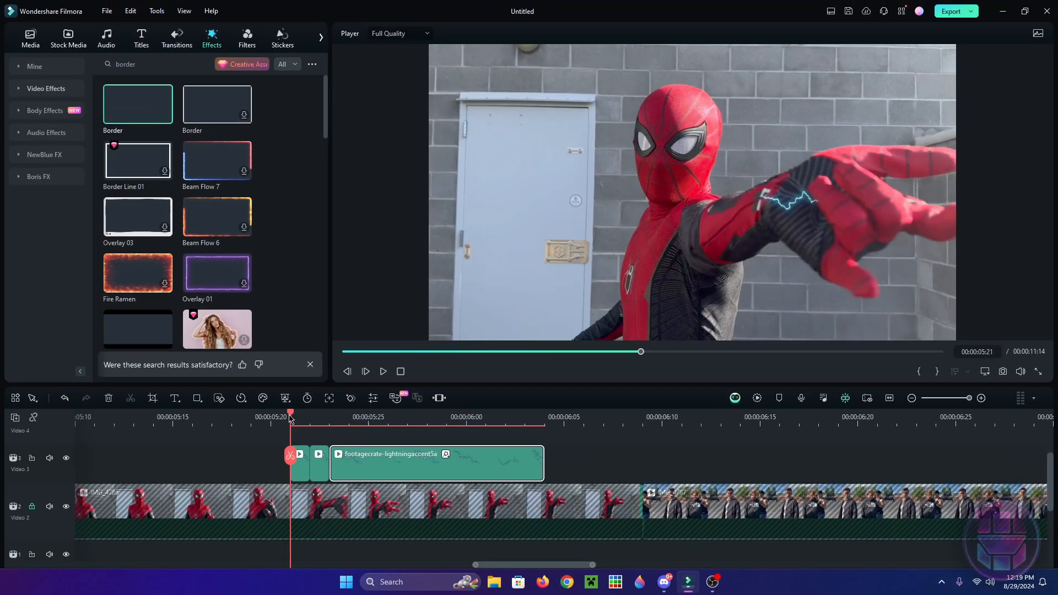
{"action": "left_click_drag", "start_coordinate": [292, 419], "coordinate": [384, 441]}
{"action": "key", "text": "ctrl+b"}
{"action": "left_click_drag", "start_coordinate": [329, 415], "coordinate": [389, 441]}
{"action": "left_click_drag", "start_coordinate": [365, 476], "coordinate": [406, 478]}
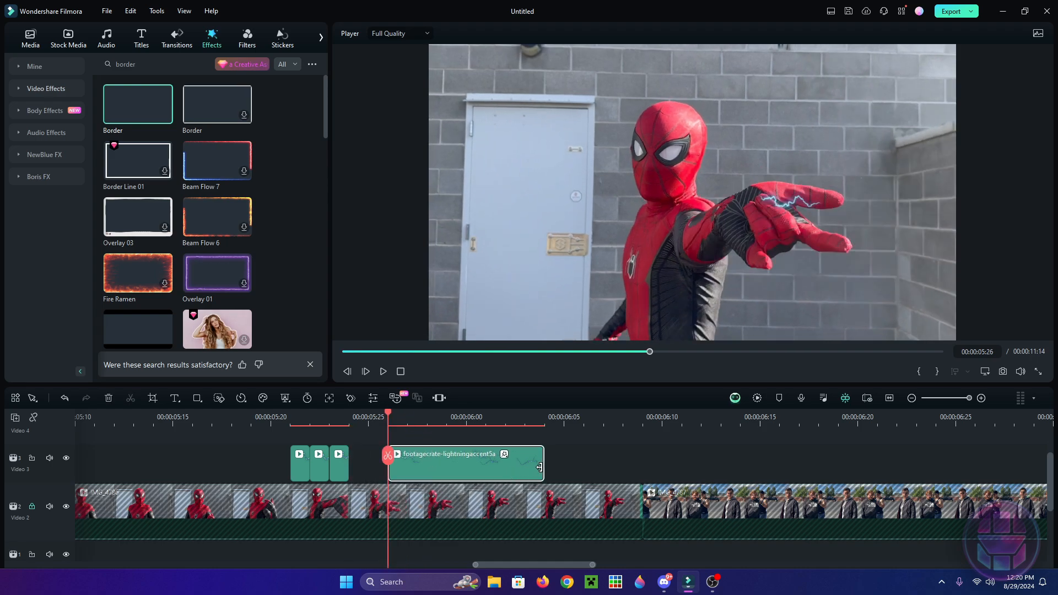
{"action": "left_click_drag", "start_coordinate": [542, 467], "coordinate": [352, 473]}
- Resize the workspace to enlarge the preview, with the playhead at the first lightning piece, 00:00:05:21
{"action": "left_click", "coordinate": [290, 415]}
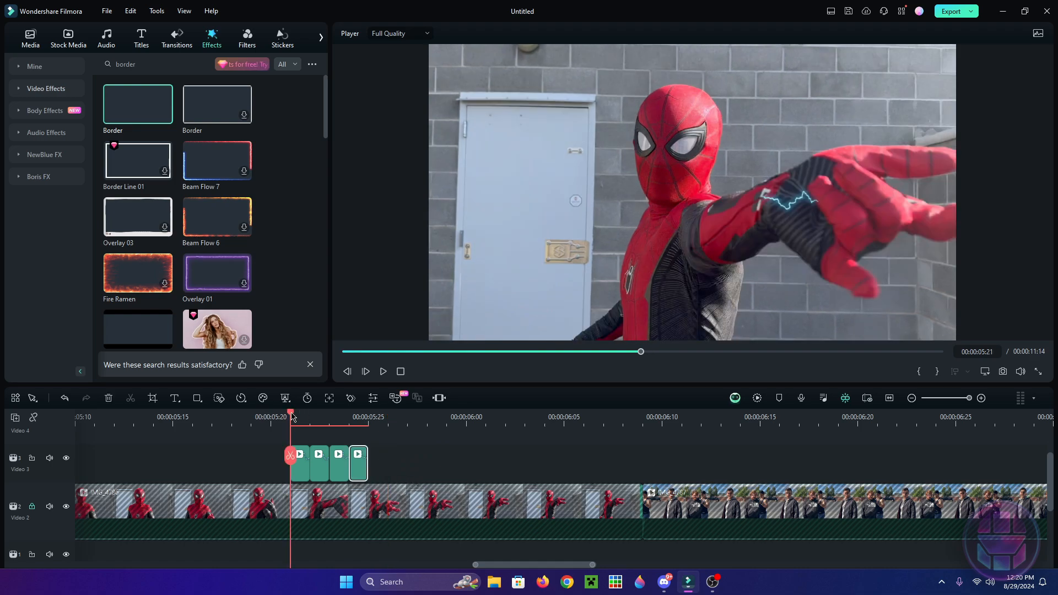
{"action": "mouse_move", "coordinate": [301, 419]}
{"action": "left_mouse_down"}
{"action": "mouse_move", "coordinate": [360, 423]}
{"action": "mouse_move", "coordinate": [293, 420]}
{"action": "left_mouse_up"}
{"action": "left_click_drag", "start_coordinate": [385, 385], "coordinate": [396, 363]}
{"action": "scroll", "coordinate": [422, 401], "scroll_direction": "up", "scroll_amount": 2}
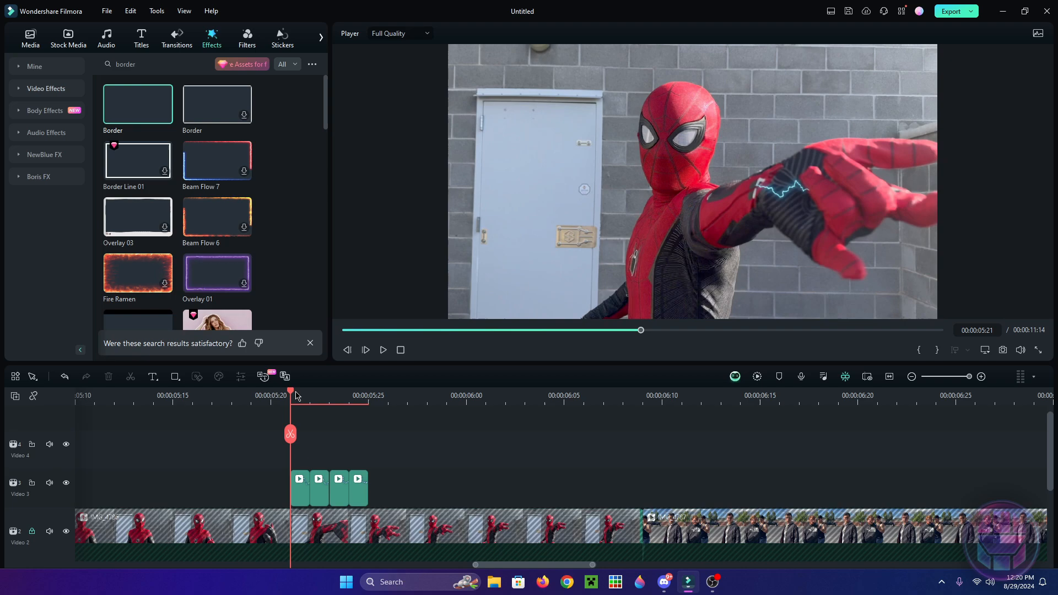
{"action": "mouse_move", "coordinate": [294, 395]}
{"action": "left_mouse_down"}
{"action": "mouse_move", "coordinate": [352, 411]}
{"action": "mouse_move", "coordinate": [299, 410]}
{"action": "left_mouse_up"}
{"action": "mouse_move", "coordinate": [292, 392]}
{"action": "left_mouse_down"}
{"action": "mouse_move", "coordinate": [347, 409]}
{"action": "mouse_move", "coordinate": [290, 409]}
{"action": "left_mouse_up"}
{"action": "left_click_drag", "start_coordinate": [413, 363], "coordinate": [416, 400]}
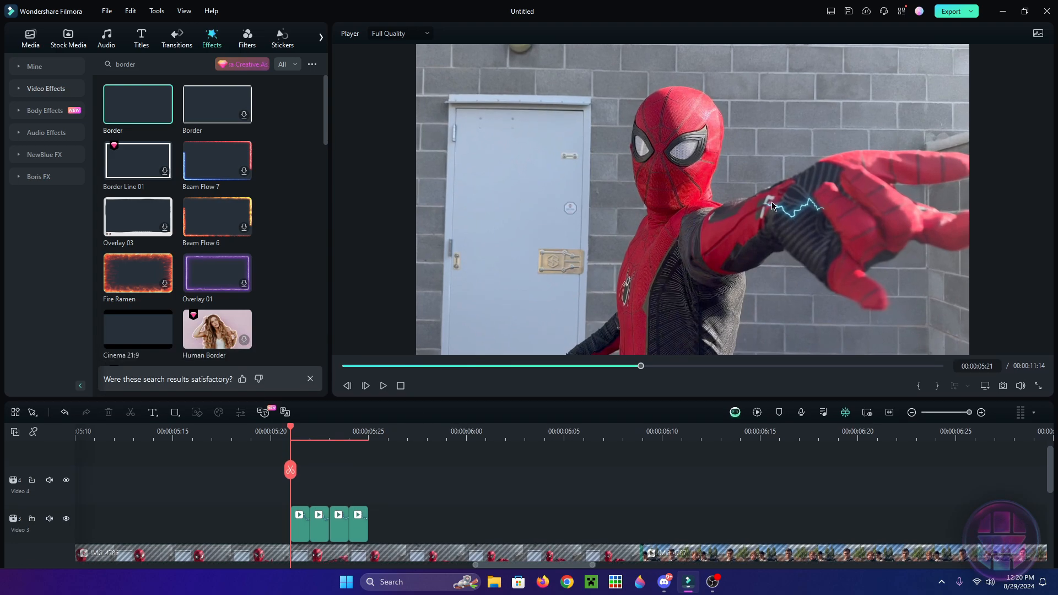
{"action": "mouse_move", "coordinate": [291, 429]}
{"action": "left_mouse_down"}
{"action": "mouse_move", "coordinate": [272, 428]}
{"action": "mouse_move", "coordinate": [291, 429]}
{"action": "left_mouse_up"}
- Enlarge the second lightning piece at 00:00:05:22, rotate it to about -27° and place it over the palm
{"action": "left_click", "coordinate": [308, 434]}
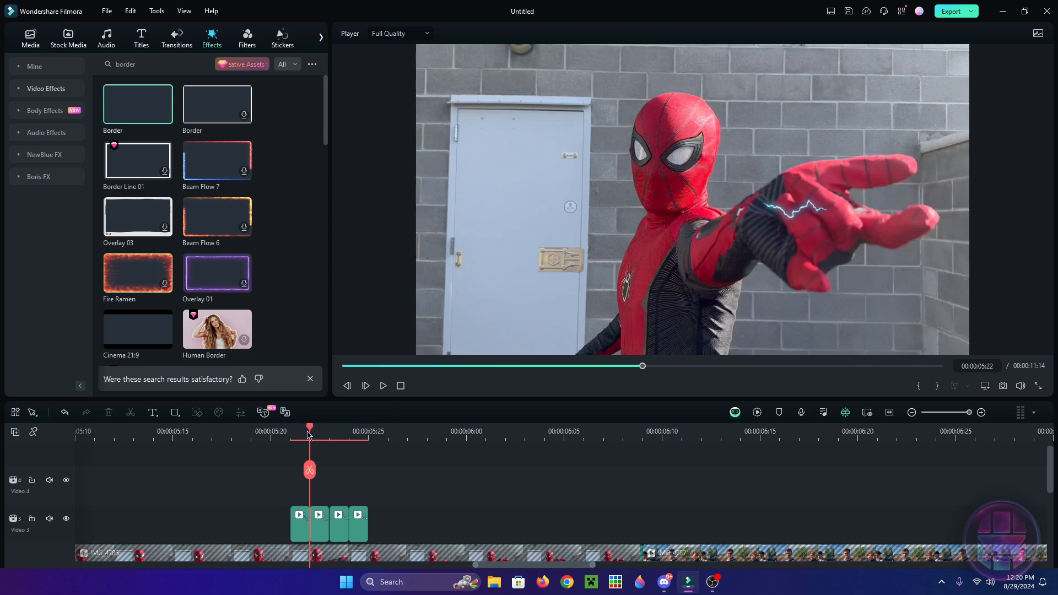
{"action": "left_click", "coordinate": [799, 212]}
{"action": "left_click_drag", "start_coordinate": [838, 220], "coordinate": [900, 215]}
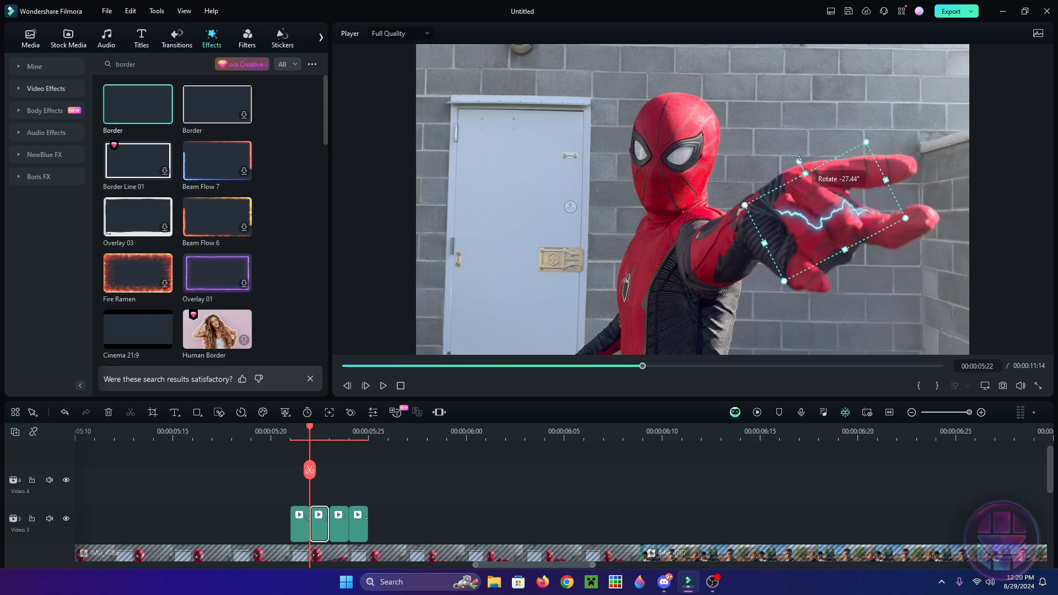
{"action": "left_click_drag", "start_coordinate": [826, 217], "coordinate": [843, 211]}
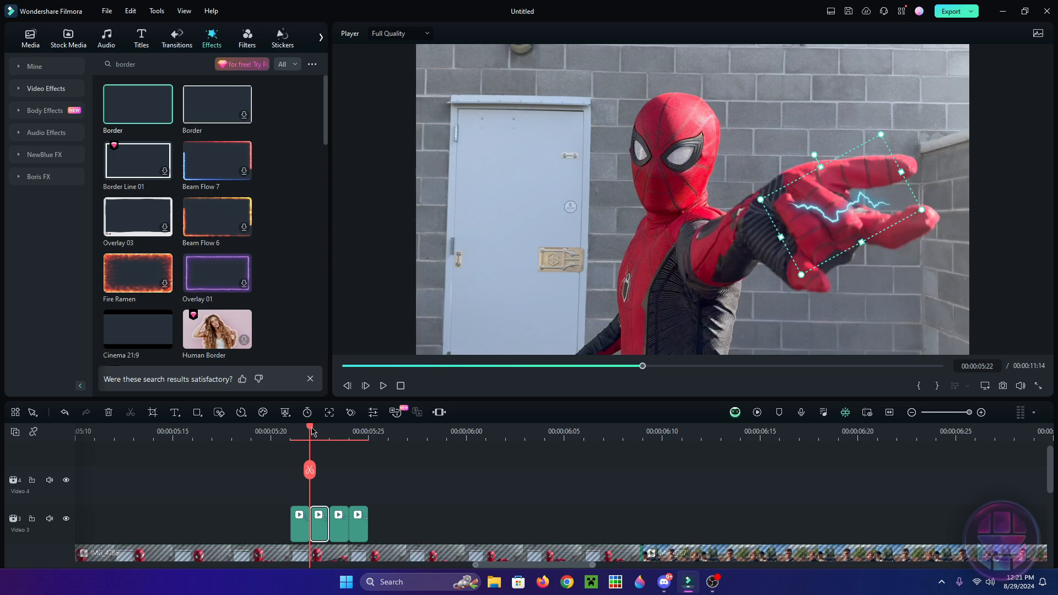
- Shift the second lightning piece towards the fingers, enlarge it a little more and rotate it slightly further counterclockwise
{"action": "mouse_move", "coordinate": [312, 431]}
{"action": "left_mouse_down"}
{"action": "mouse_move", "coordinate": [291, 431]}
{"action": "mouse_move", "coordinate": [310, 431]}
{"action": "left_mouse_up"}
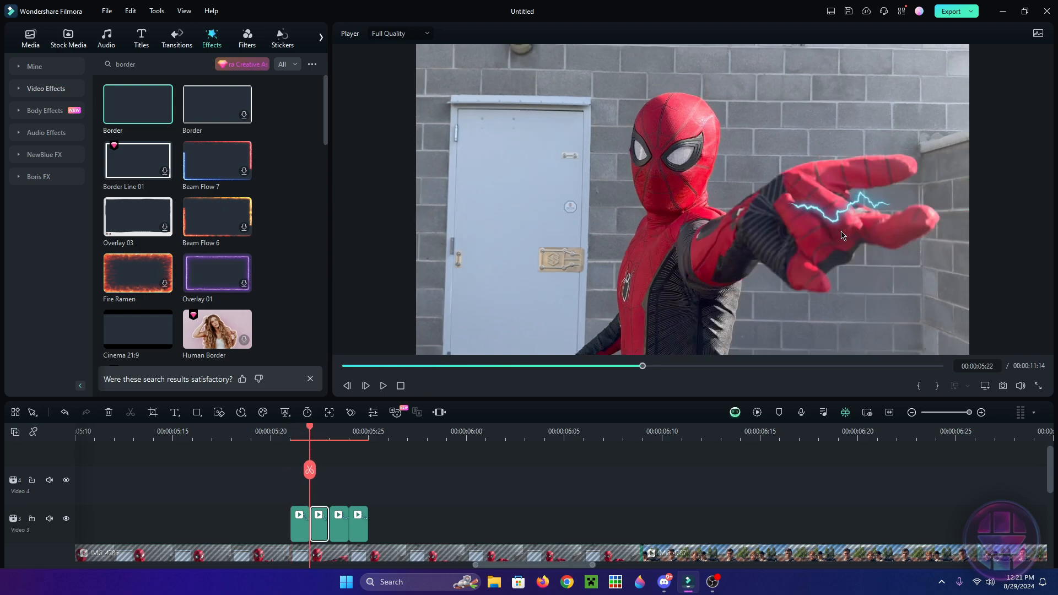
{"action": "left_click_drag", "start_coordinate": [842, 236], "coordinate": [856, 235]}
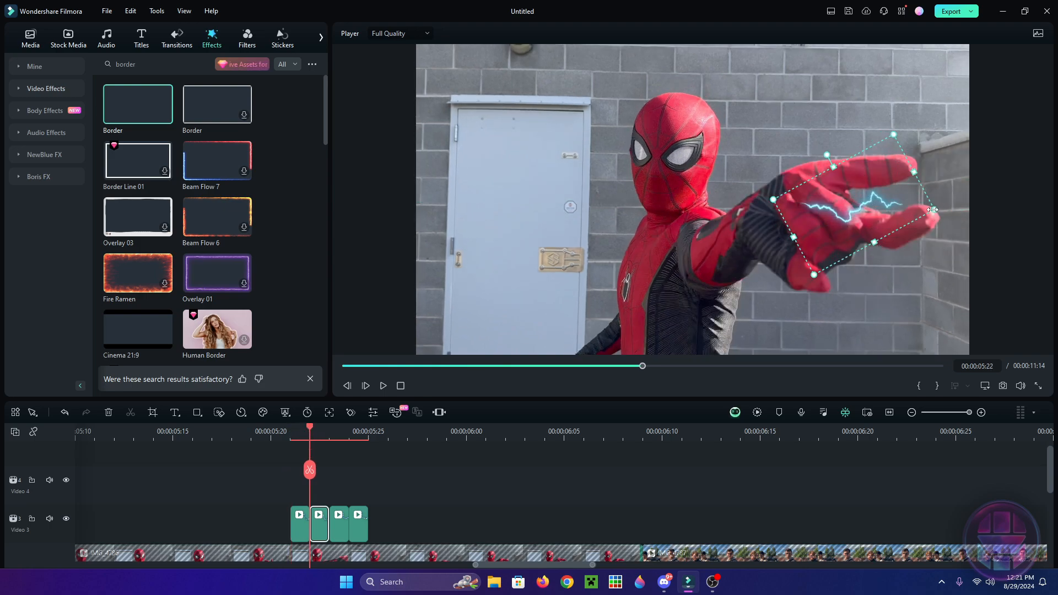
{"action": "left_click_drag", "start_coordinate": [933, 209], "coordinate": [950, 210]}
{"action": "left_click_drag", "start_coordinate": [868, 226], "coordinate": [872, 215]}
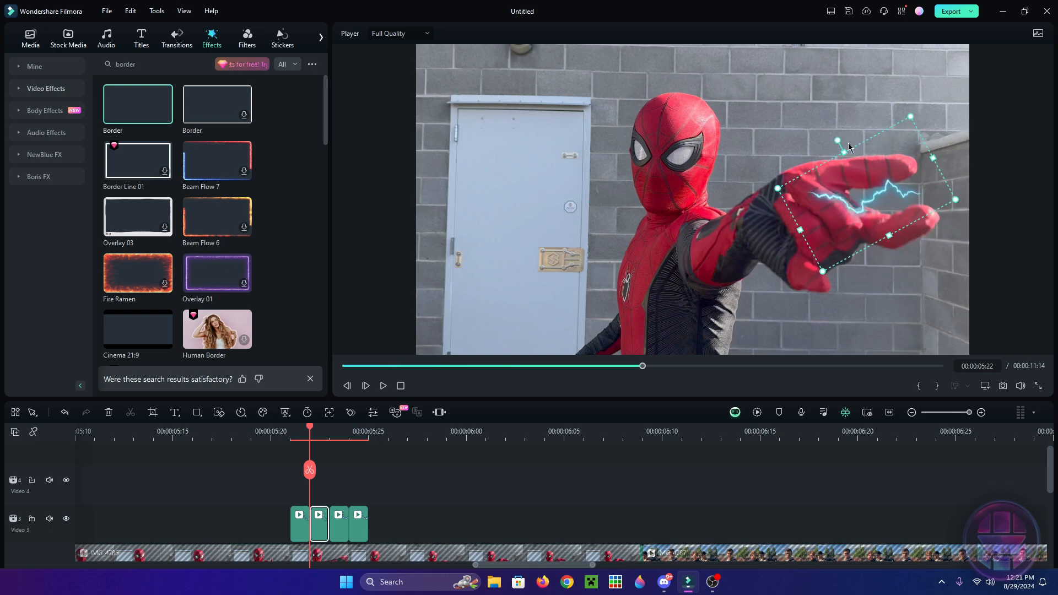
{"action": "left_click_drag", "start_coordinate": [837, 141], "coordinate": [828, 147]}
- Rotate the first lightning piece at 00:00:05:21 to about -27° and compare it with the frame at 00:00:05:22
{"action": "key", "text": "Left"}
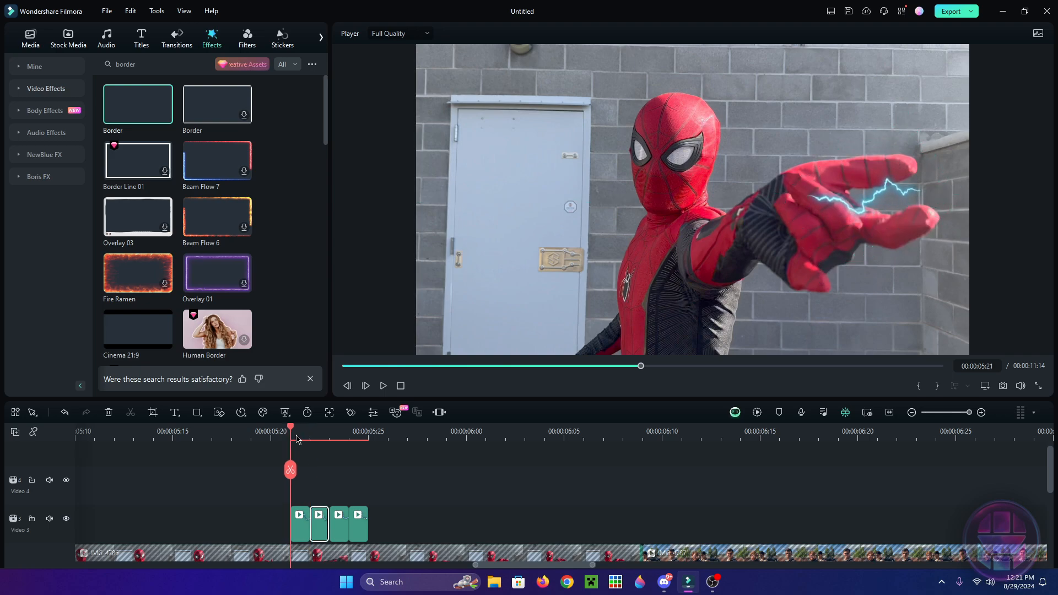
{"action": "left_click", "coordinate": [792, 188]}
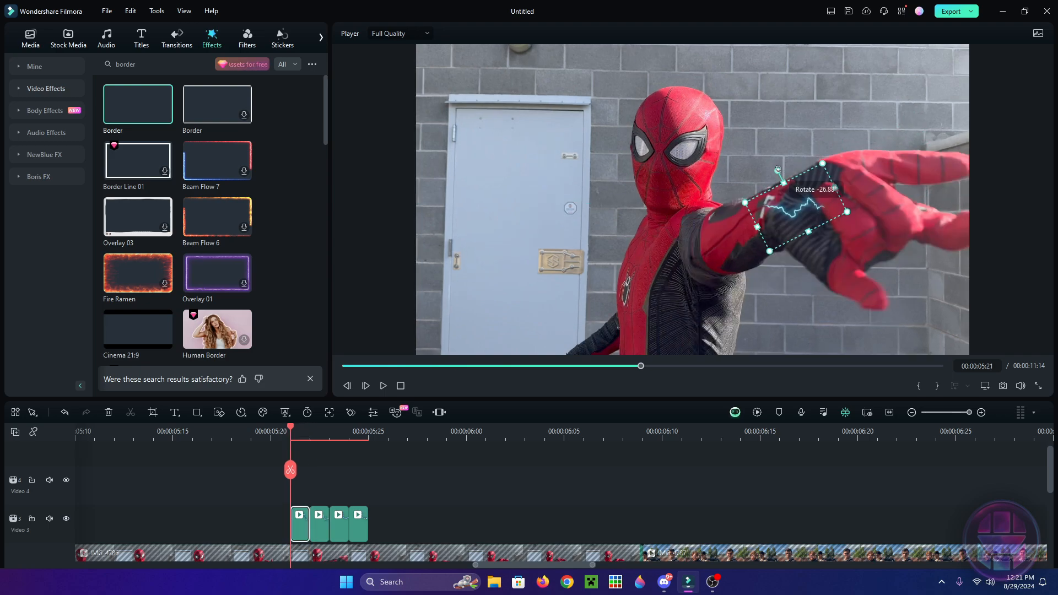
{"action": "left_click_drag", "start_coordinate": [776, 169], "coordinate": [774, 176]}
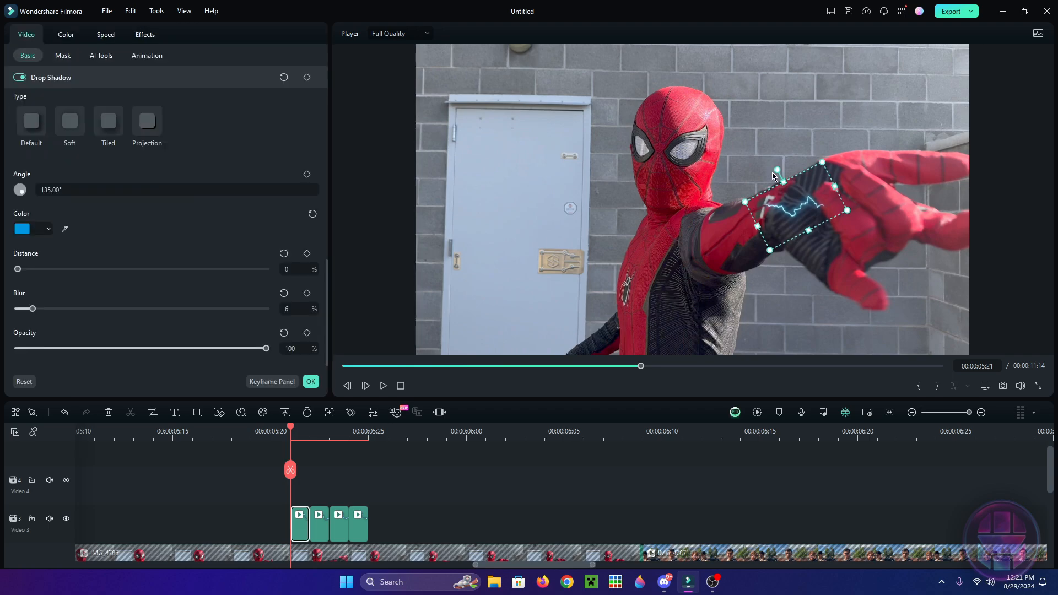
{"action": "left_click", "coordinate": [307, 444]}
{"action": "left_click", "coordinate": [295, 444]}
{"action": "left_click", "coordinate": [306, 446]}
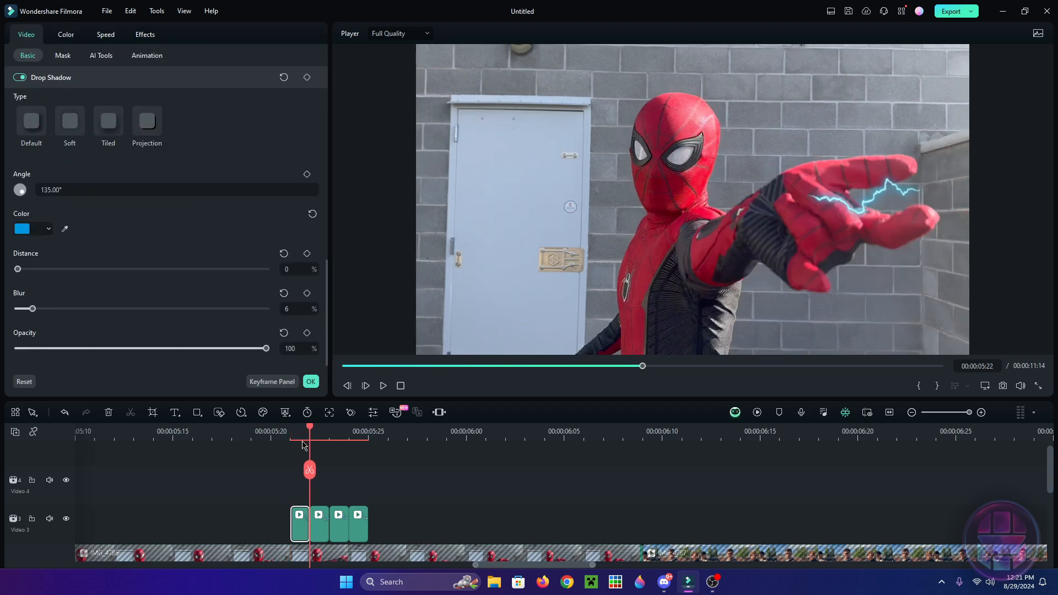
{"action": "left_click", "coordinate": [296, 446]}
{"action": "left_click", "coordinate": [305, 446]}
- Enlarge the third lightning piece at 00:00:05:23 and position it so the bolt starts at the outstretched upper fingertip
{"action": "left_click", "coordinate": [330, 444]}
{"action": "left_click", "coordinate": [878, 179]}
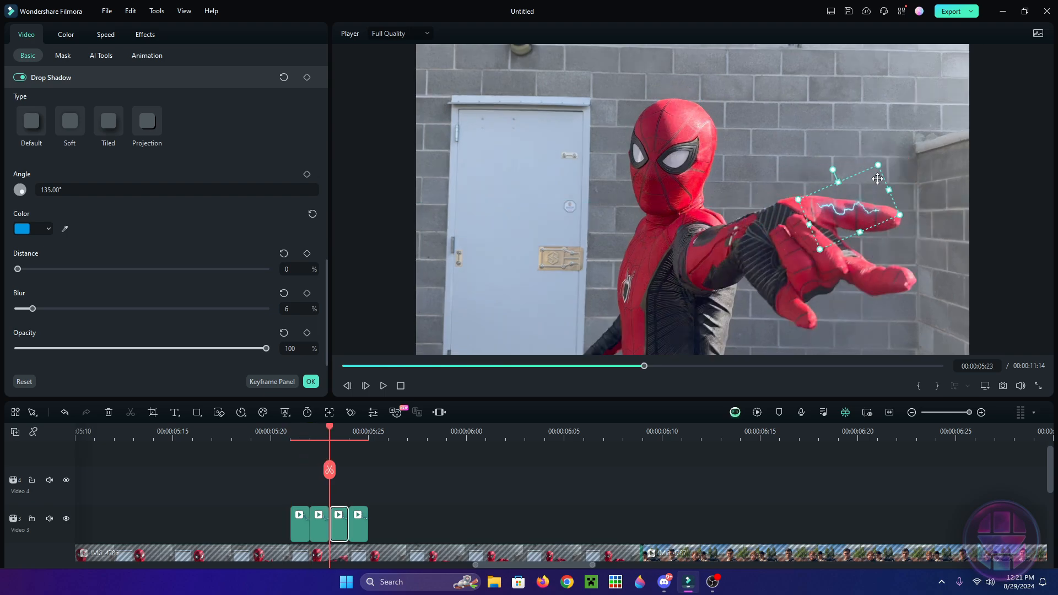
{"action": "left_click_drag", "start_coordinate": [832, 170], "coordinate": [928, 44]}
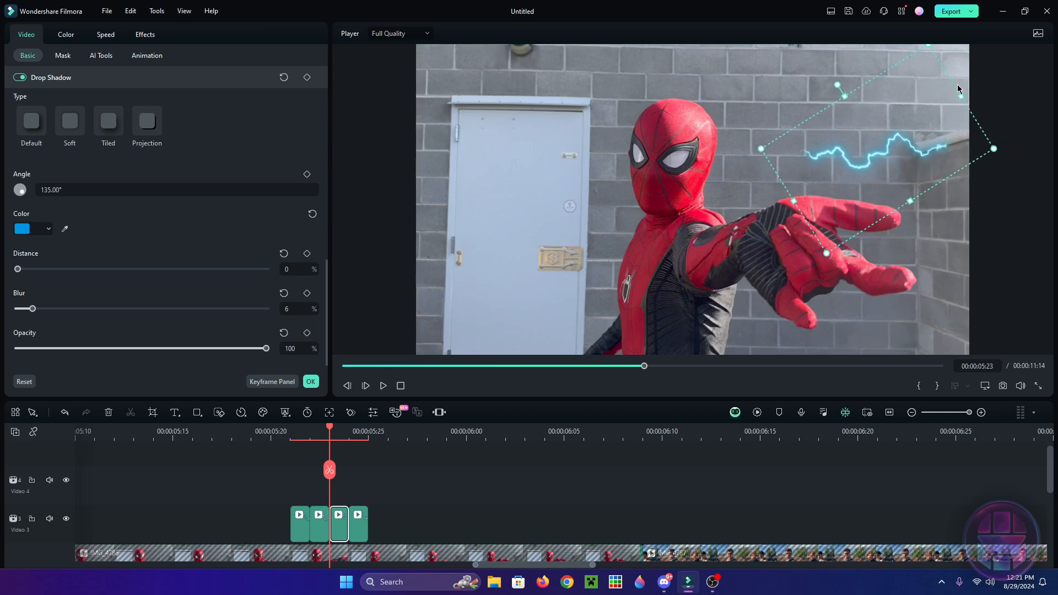
{"action": "left_click_drag", "start_coordinate": [831, 244], "coordinate": [874, 278]}
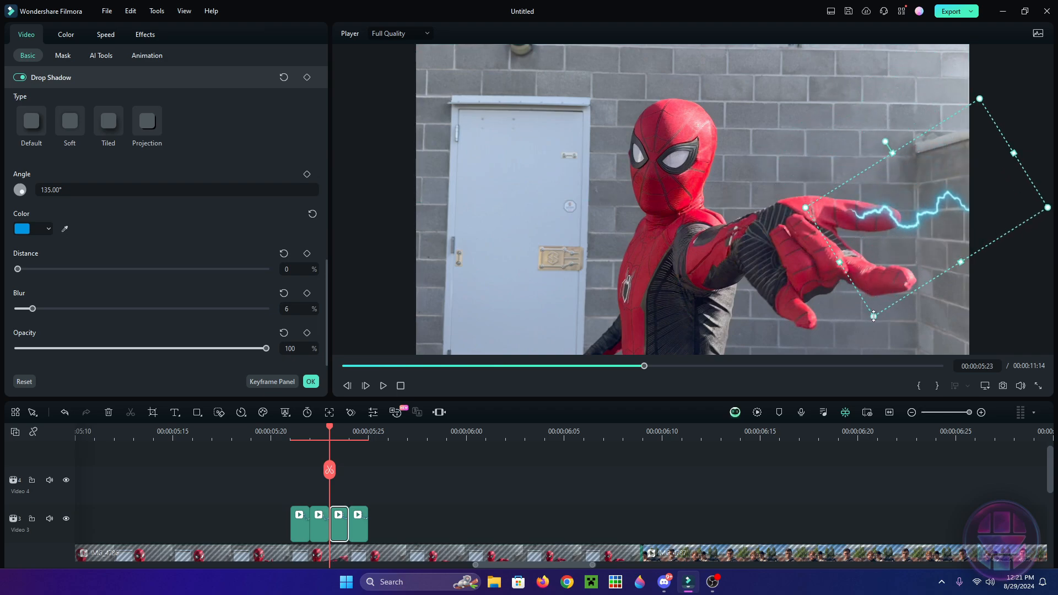
{"action": "left_click_drag", "start_coordinate": [874, 315], "coordinate": [855, 353]}
{"action": "left_click_drag", "start_coordinate": [981, 245], "coordinate": [994, 219]}
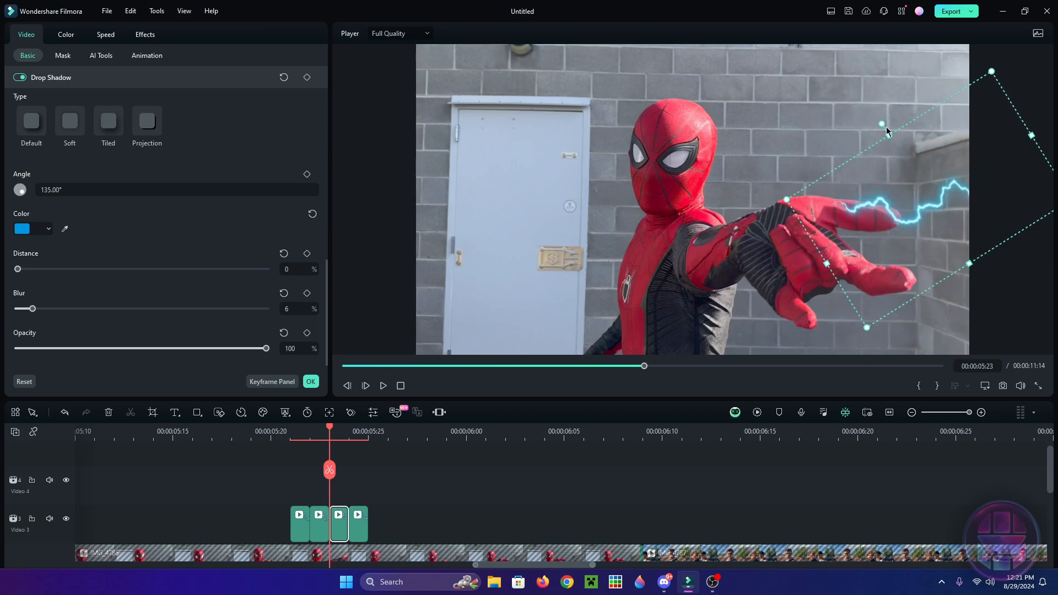
{"action": "left_click_drag", "start_coordinate": [882, 125], "coordinate": [879, 125]}
{"action": "left_click_drag", "start_coordinate": [889, 217], "coordinate": [937, 221]}
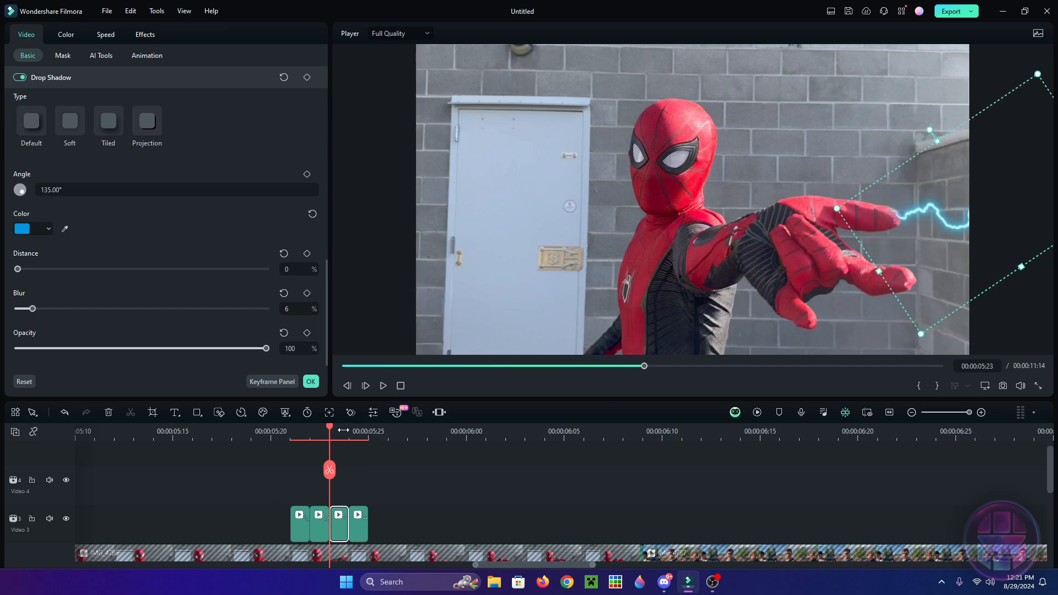
- Rotate the third lightning piece to about -45° and fine-tune its position beyond the fingertips
{"action": "left_click", "coordinate": [946, 221]}
{"action": "left_click_drag", "start_coordinate": [946, 220], "coordinate": [954, 201]}
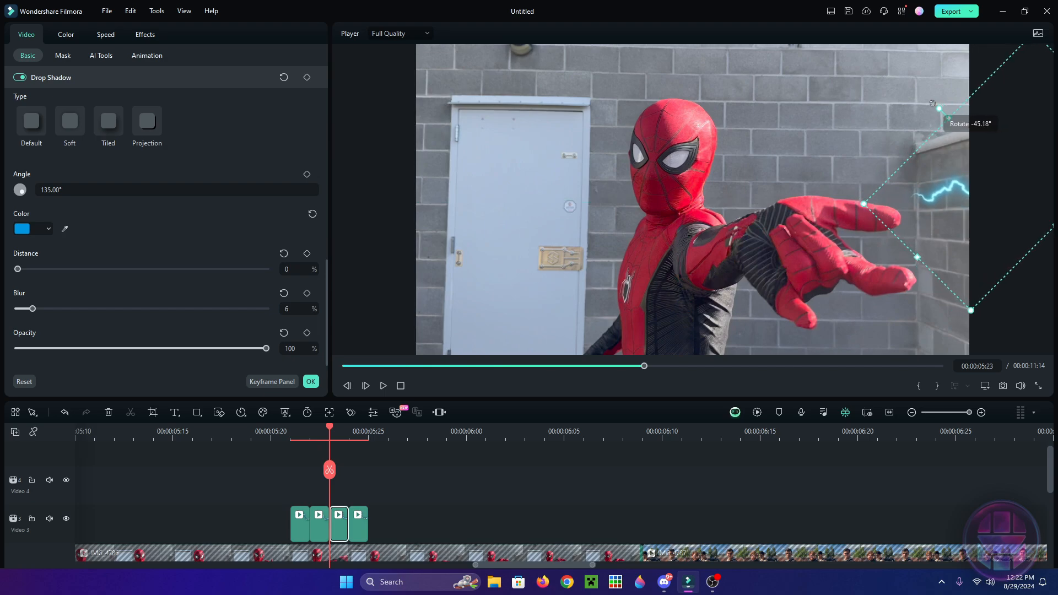
{"action": "mouse_move", "coordinate": [326, 453]}
{"action": "left_mouse_down"}
{"action": "mouse_move", "coordinate": [290, 453]}
{"action": "mouse_move", "coordinate": [330, 453]}
{"action": "left_mouse_up"}
{"action": "left_click_drag", "start_coordinate": [925, 225], "coordinate": [910, 221]}
- Compare the lightning frames up to 00:00:05:24 and delete the fourth lightning piece
{"action": "left_click", "coordinate": [304, 443]}
{"action": "left_click_drag", "start_coordinate": [305, 443], "coordinate": [352, 465]}
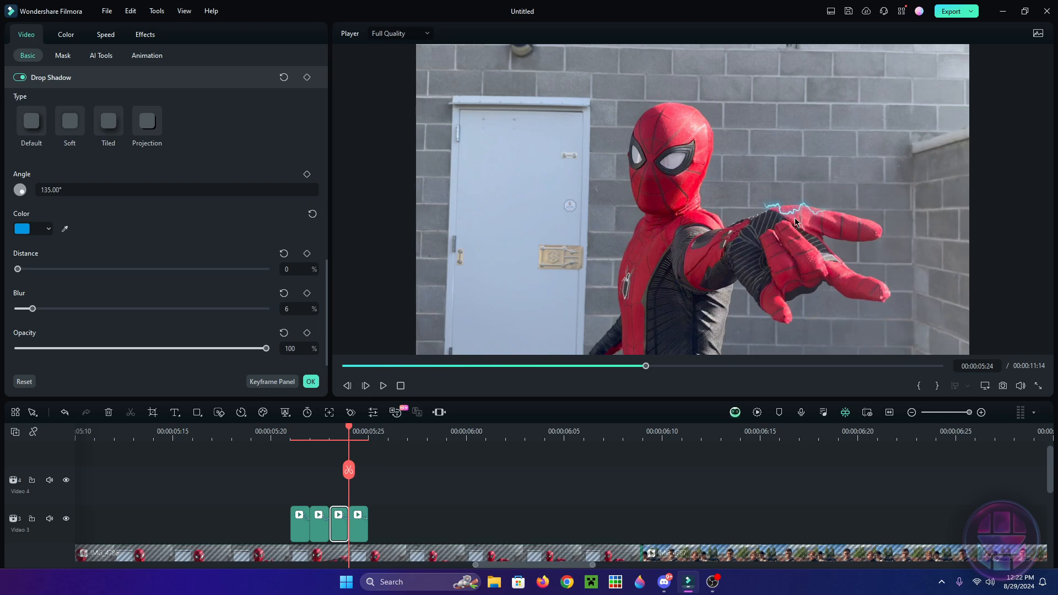
{"action": "left_click", "coordinate": [364, 521]}
{"action": "right_click", "coordinate": [363, 521]}
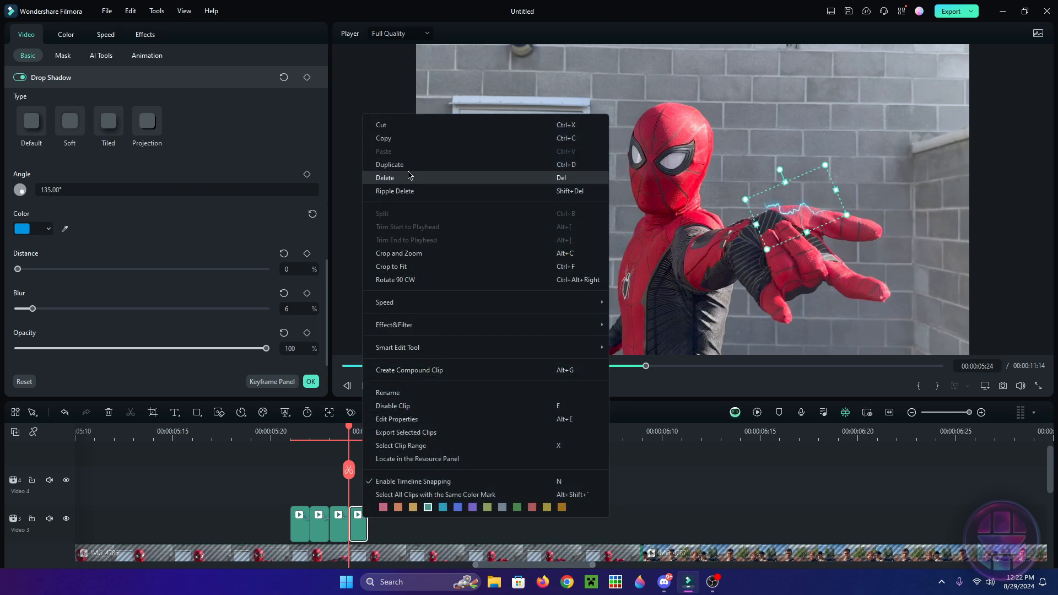
{"action": "left_click", "coordinate": [384, 177]}
- Move the third lightning piece at 00:00:05:23 closer to the outstretched upper fingertip and nudge it slightly upwards
{"action": "left_click", "coordinate": [296, 432]}
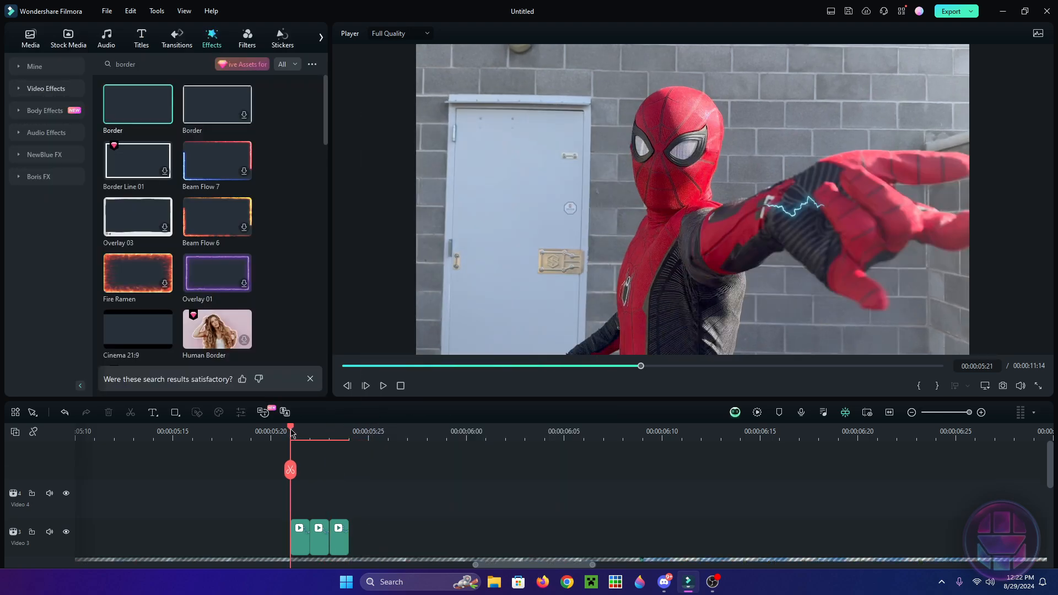
{"action": "left_click_drag", "start_coordinate": [302, 437], "coordinate": [330, 438]}
{"action": "left_click", "coordinate": [974, 204]}
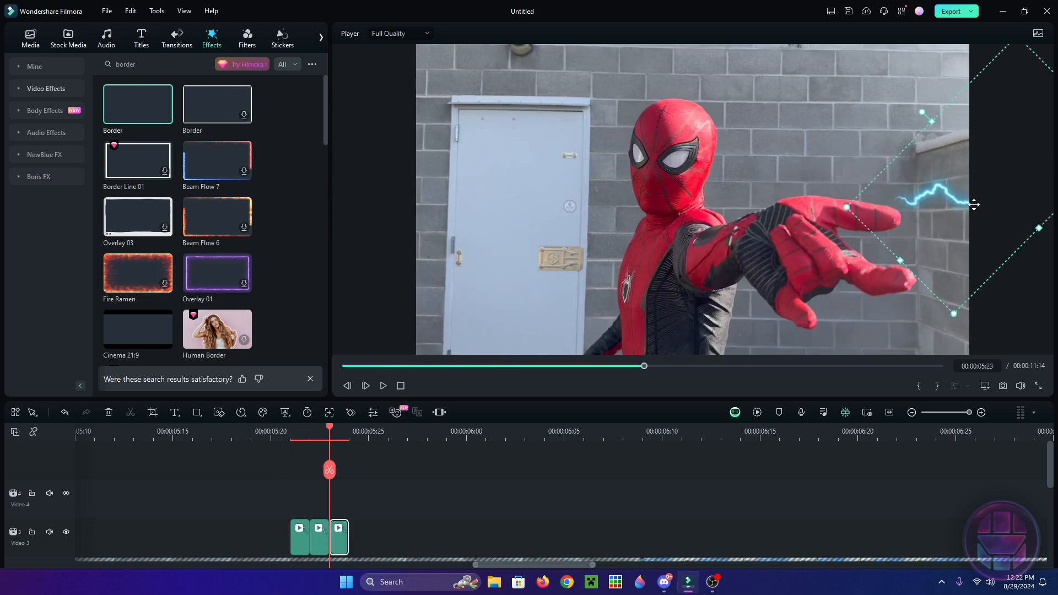
{"action": "key", "text": "Up"}
{"action": "key", "text": "Up"}
{"action": "key", "text": "Up"}
{"action": "key", "text": "Up"}
{"action": "key", "text": "Up"}
{"action": "key", "text": "Up"}
{"action": "key", "text": "Up"}
{"action": "key", "text": "Up"}
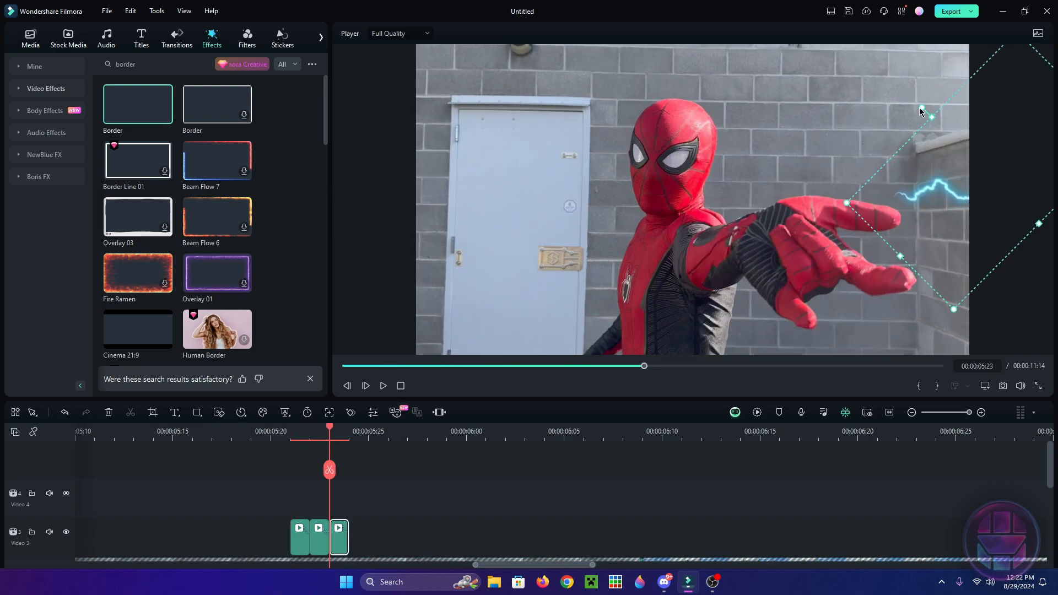
- Render the timeline preview and play the lightning shot from just before the first piece
{"action": "left_click_drag", "start_coordinate": [290, 438], "coordinate": [212, 438]}
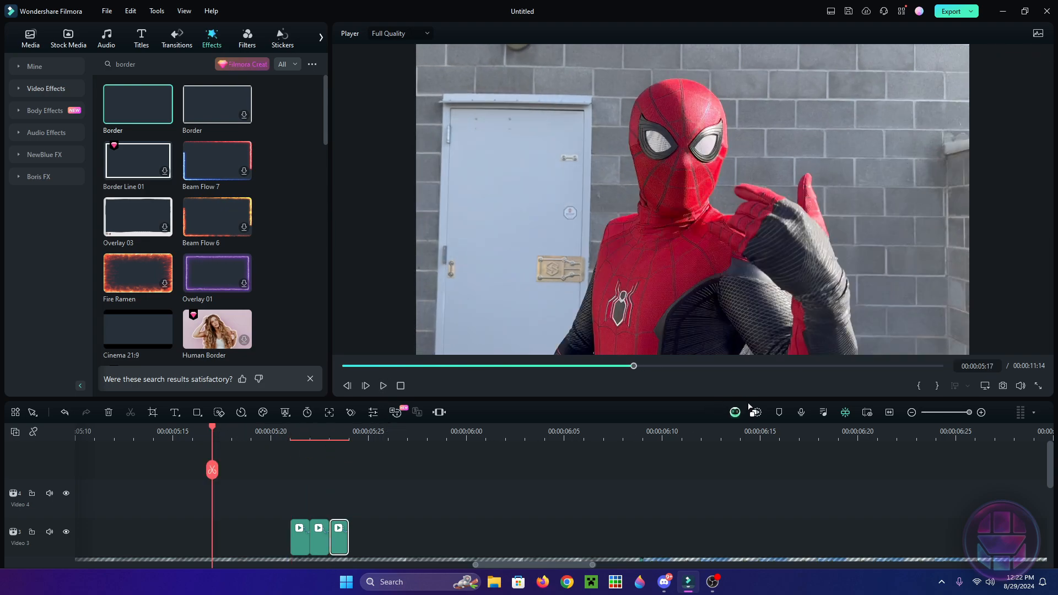
{"action": "left_click", "coordinate": [758, 412]}
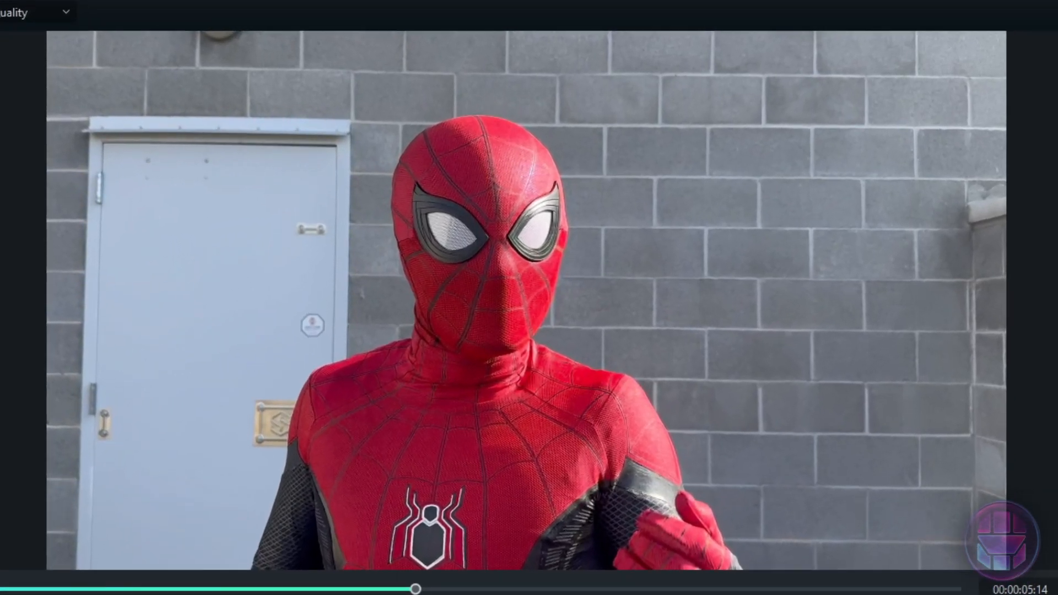
{"action": "left_click", "coordinate": [135, 541]}
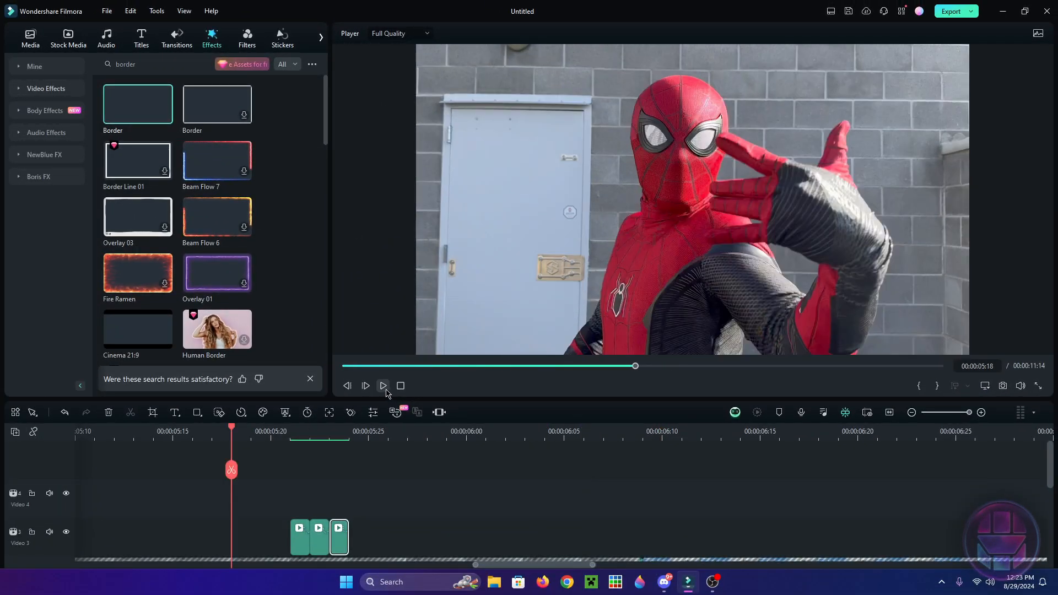
{"action": "left_click", "coordinate": [383, 386]}
{"action": "left_click", "coordinate": [384, 386]}
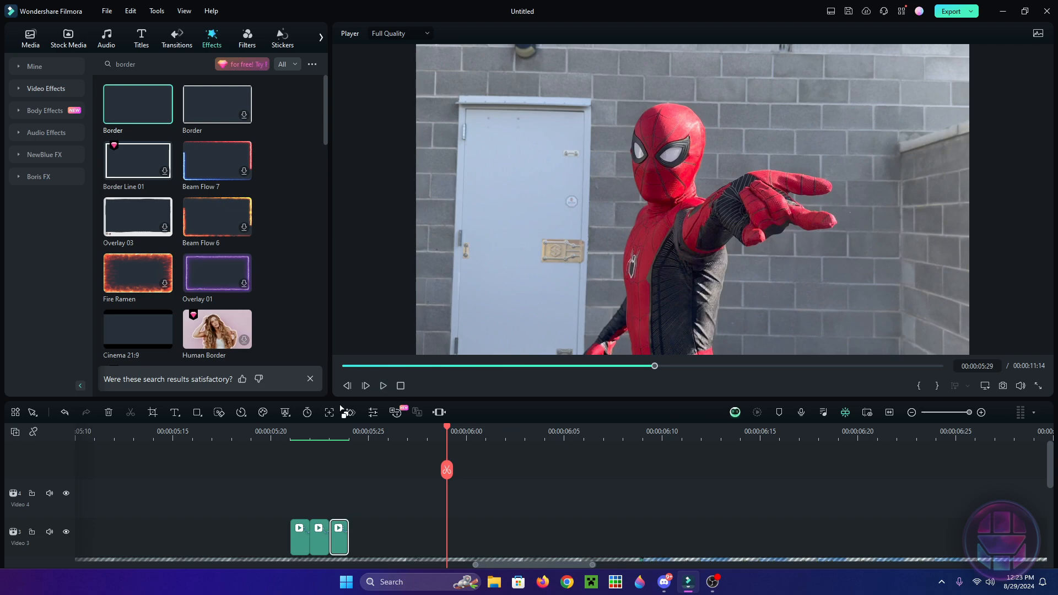
- Set the horizontal scale of the second lightning piece at 00:00:05:22 to 33.04%, leaving its vertical scale unchanged
{"action": "left_click", "coordinate": [291, 426]}
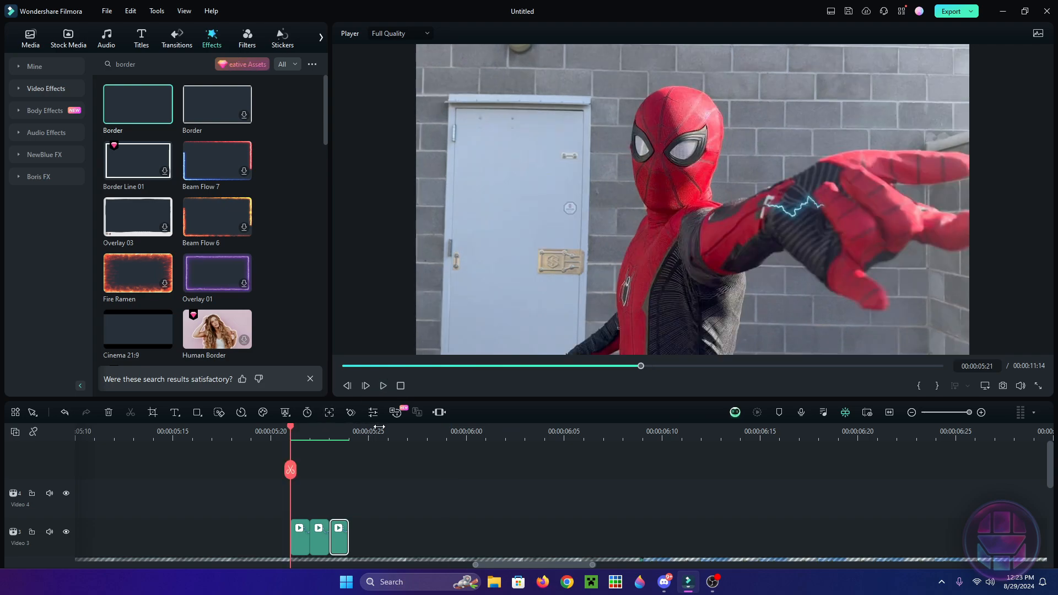
{"action": "left_click", "coordinate": [305, 437]}
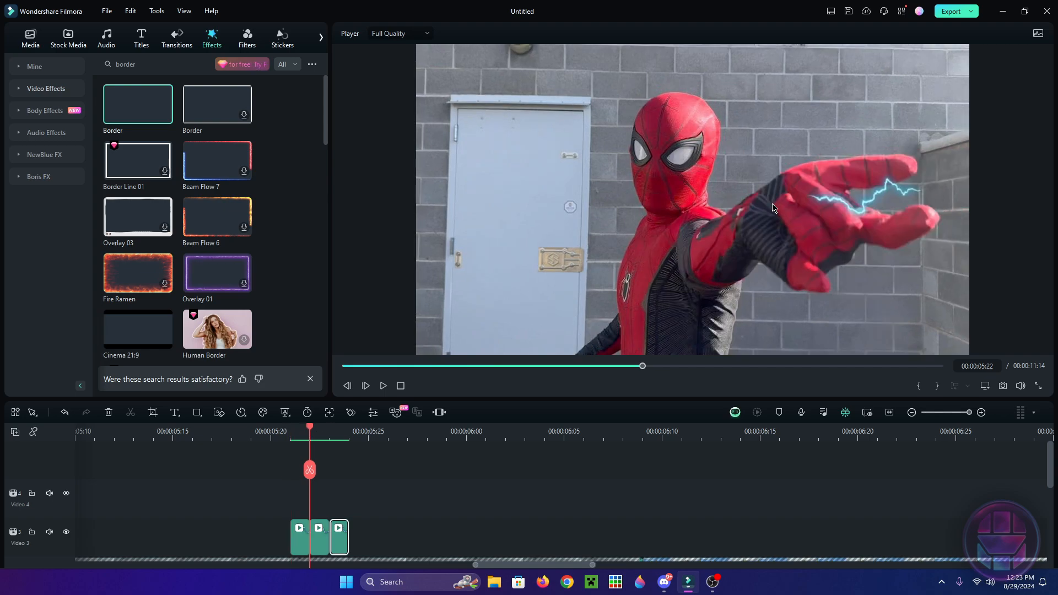
{"action": "left_click", "coordinate": [319, 539]}
{"action": "scroll", "coordinate": [232, 207], "scroll_direction": "up", "scroll_amount": 10}
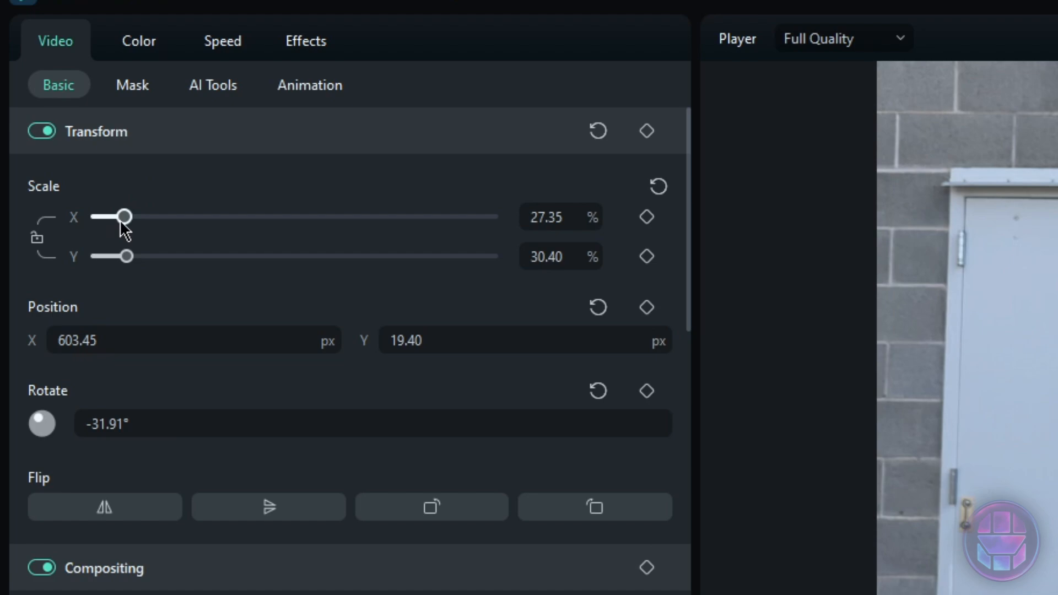
{"action": "left_click_drag", "start_coordinate": [128, 224], "coordinate": [132, 230]}
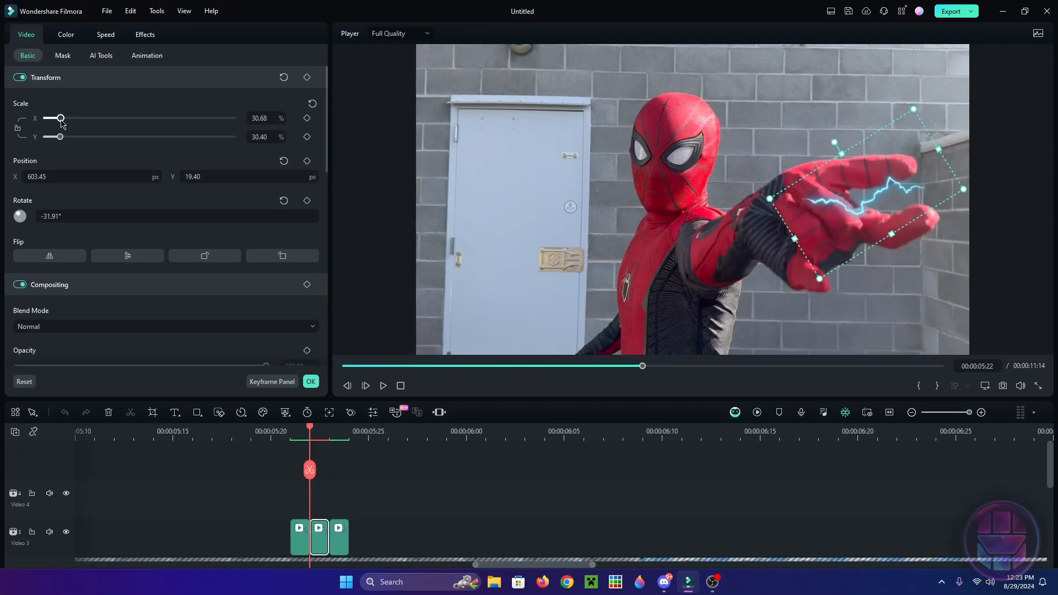
{"action": "left_click_drag", "start_coordinate": [62, 122], "coordinate": [62, 125]}
{"action": "key", "text": "ctrl+z"}
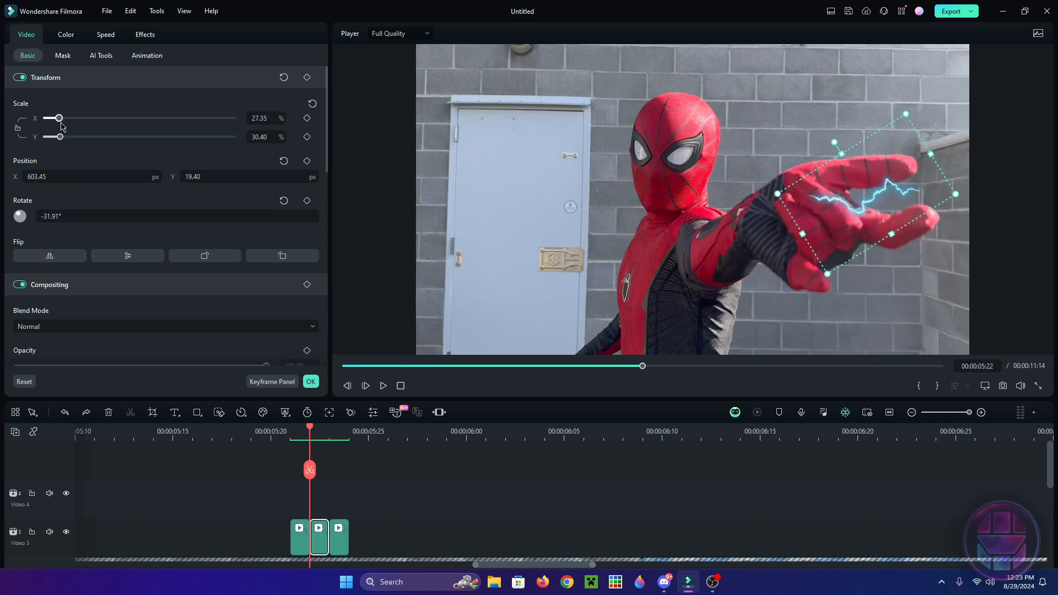
{"action": "left_click_drag", "start_coordinate": [63, 126], "coordinate": [63, 125]}
- Set the horizontal scale of the third lightning piece at 00:00:05:23 to 50.74%
{"action": "left_click", "coordinate": [327, 440]}
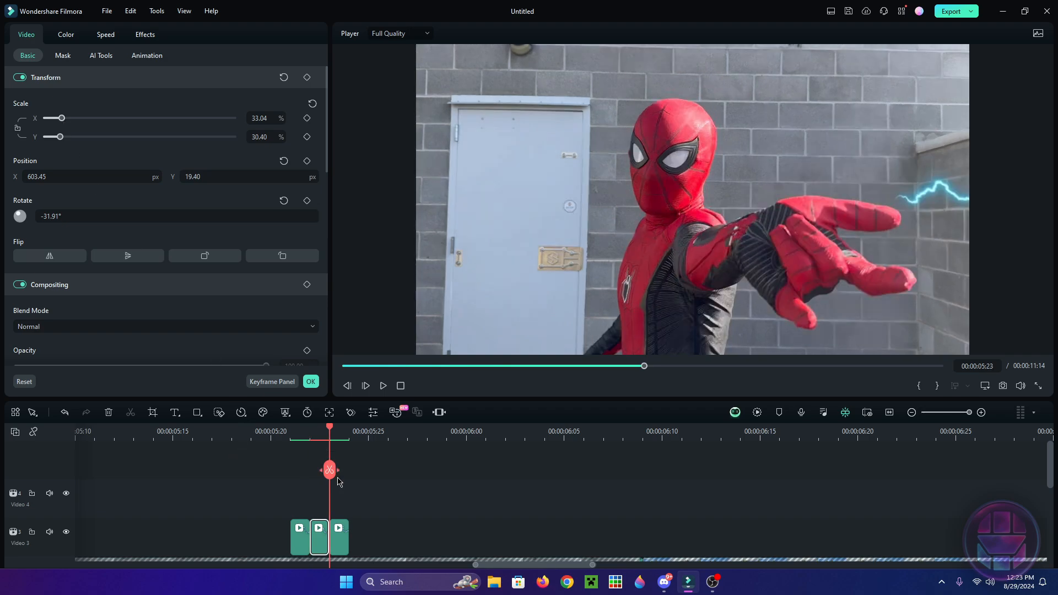
{"action": "left_click", "coordinate": [342, 539]}
{"action": "left_click_drag", "start_coordinate": [68, 118], "coordinate": [70, 118]}
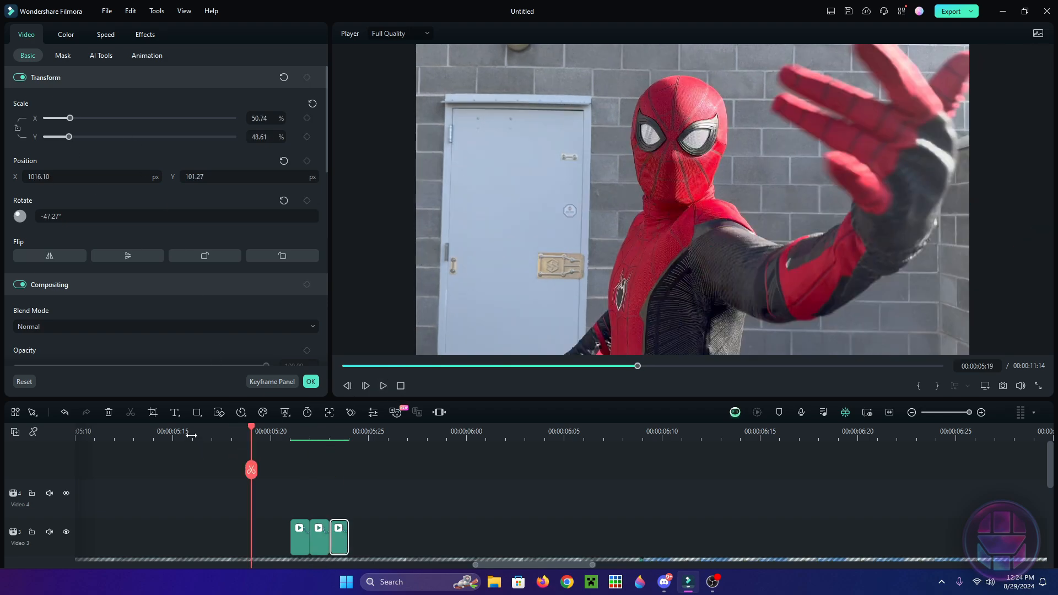
- Play the shot from before the first lightning piece to check the stretched bolts
{"action": "left_click", "coordinate": [191, 436]}
{"action": "left_click", "coordinate": [384, 387]}
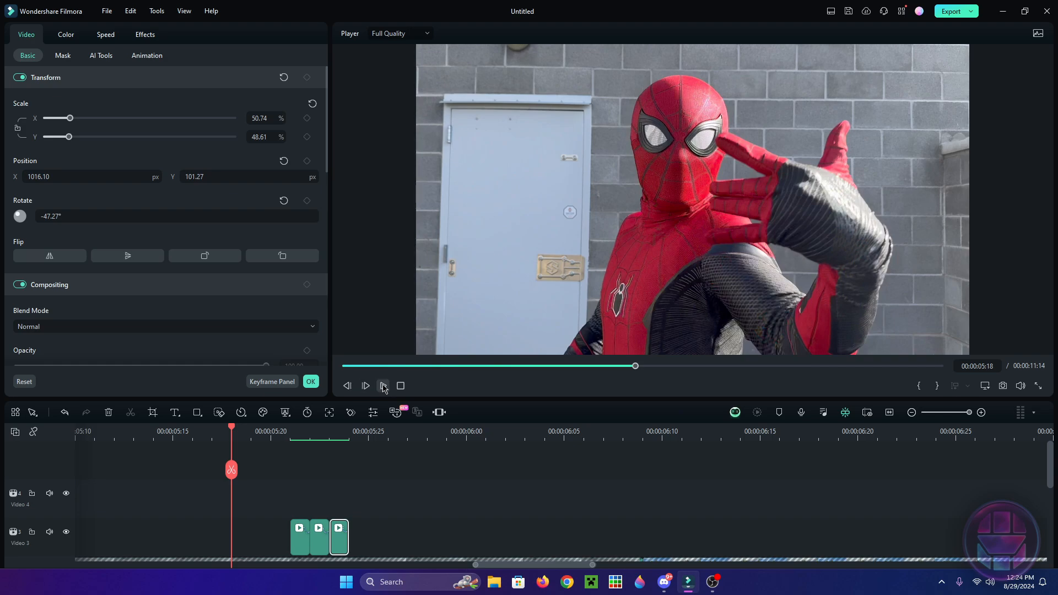
{"action": "left_click", "coordinate": [384, 388]}
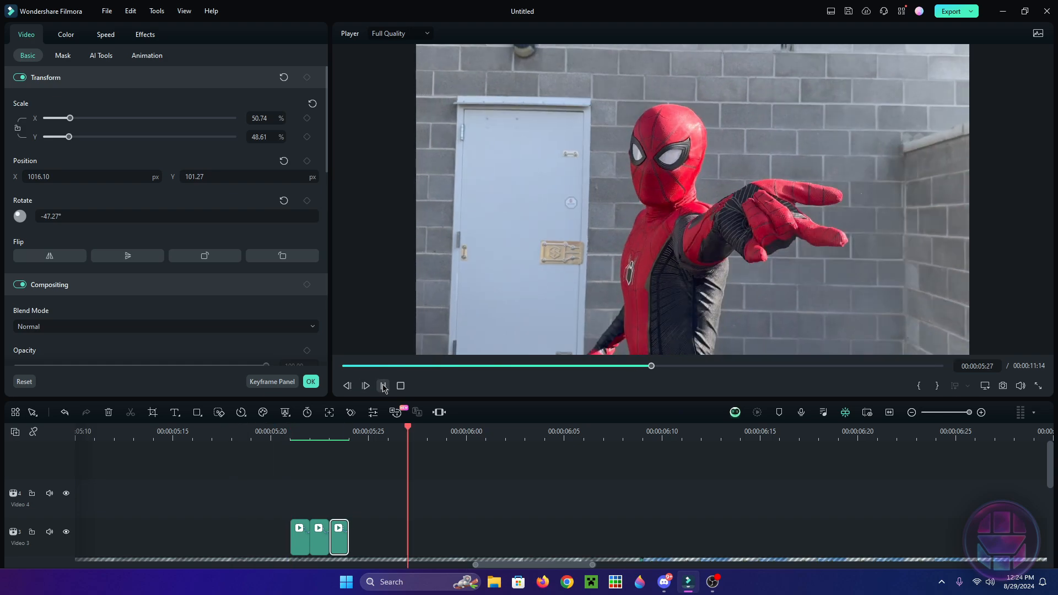
- Set the horizontal scale of the second lightning piece at 00:00:05:22 to 29.50%
{"action": "left_click", "coordinate": [241, 435]}
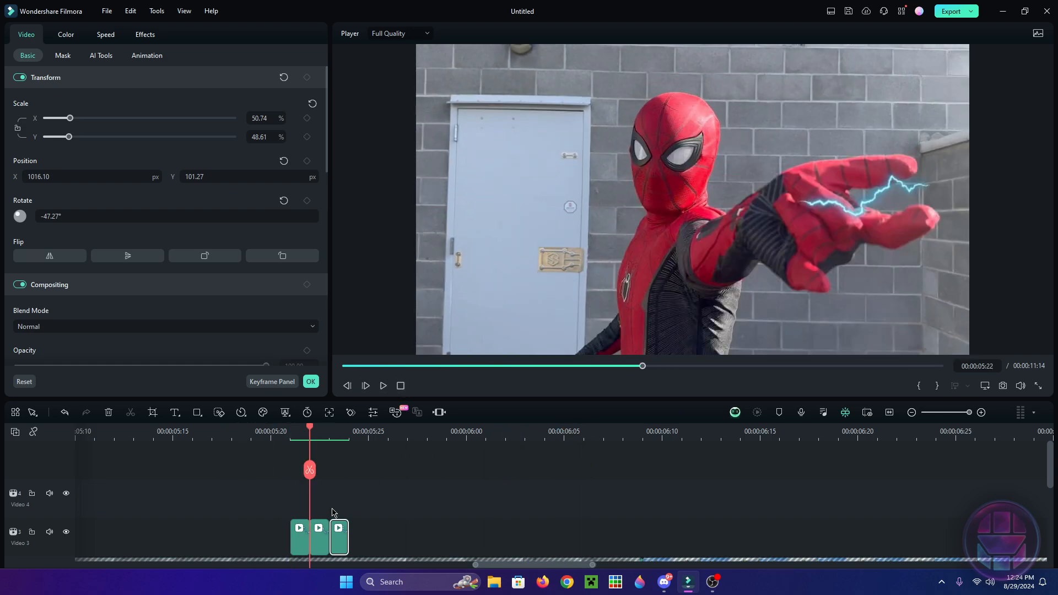
{"action": "left_click", "coordinate": [320, 536]}
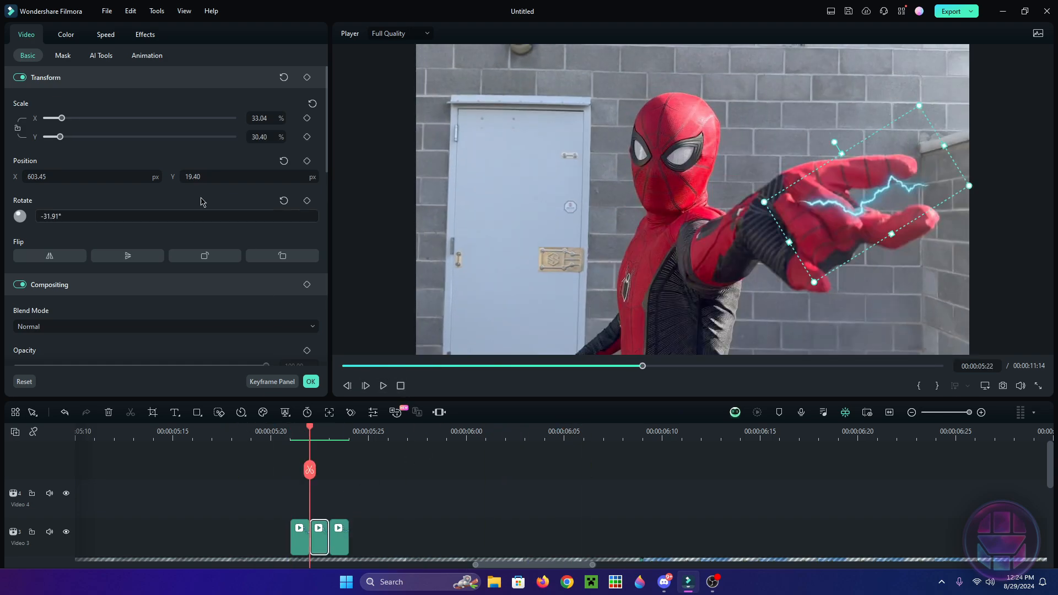
{"action": "left_click_drag", "start_coordinate": [61, 119], "coordinate": [60, 119]}
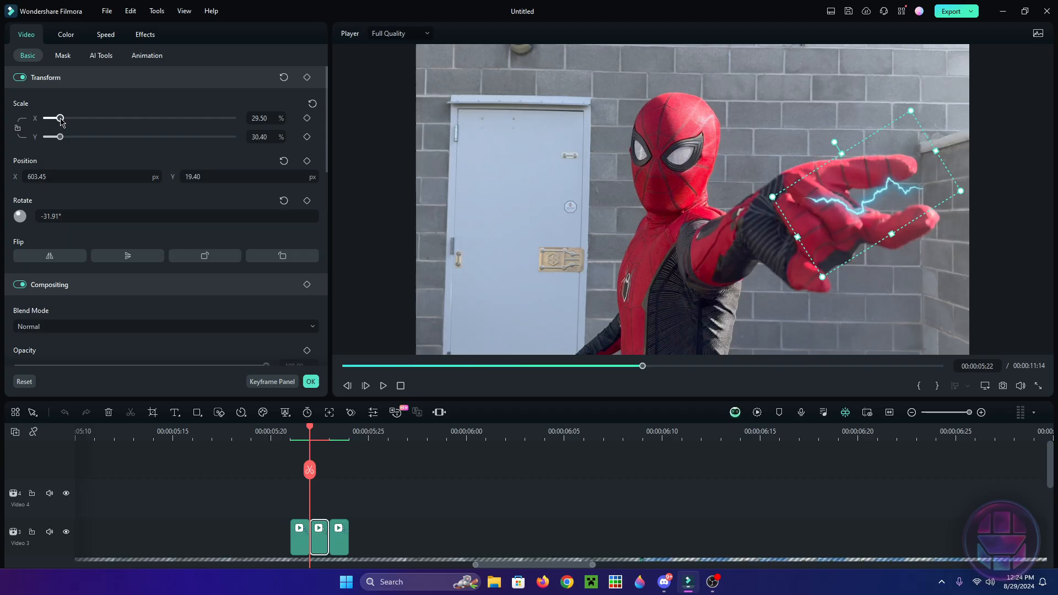
- Render the preview again and play the lightning sequence from 00:00:05:16
{"action": "left_click", "coordinate": [758, 413]}
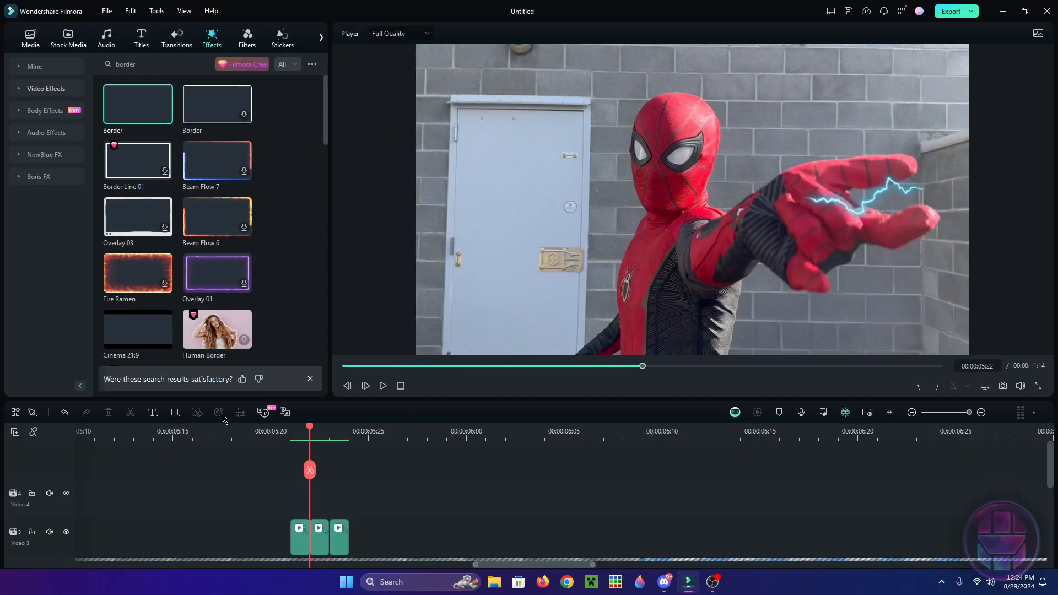
{"action": "left_click", "coordinate": [196, 436]}
{"action": "left_click", "coordinate": [384, 386]}
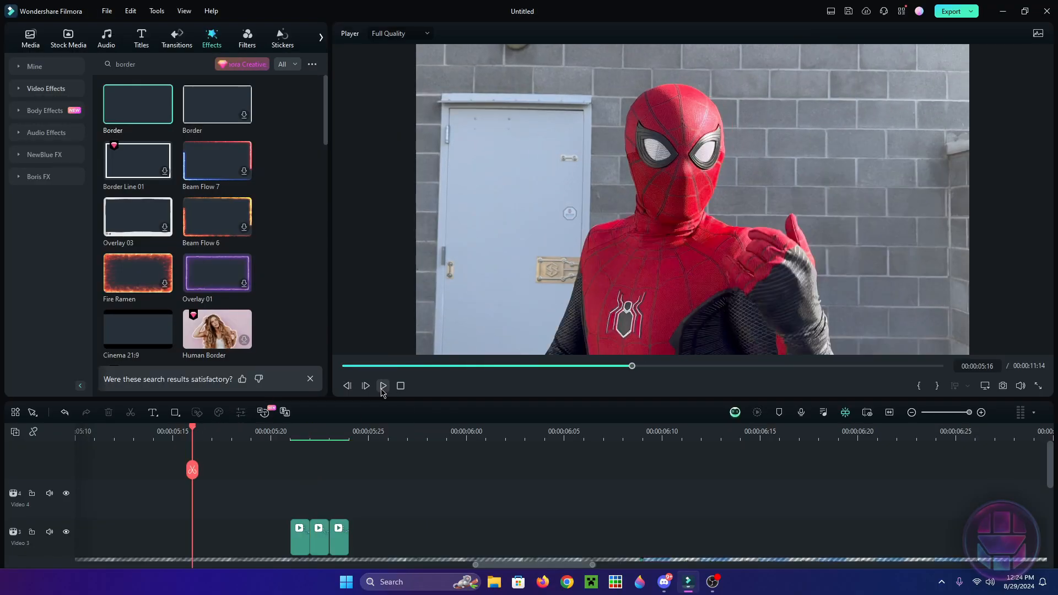
{"action": "left_click", "coordinate": [194, 435]}
{"action": "left_click", "coordinate": [383, 386]}
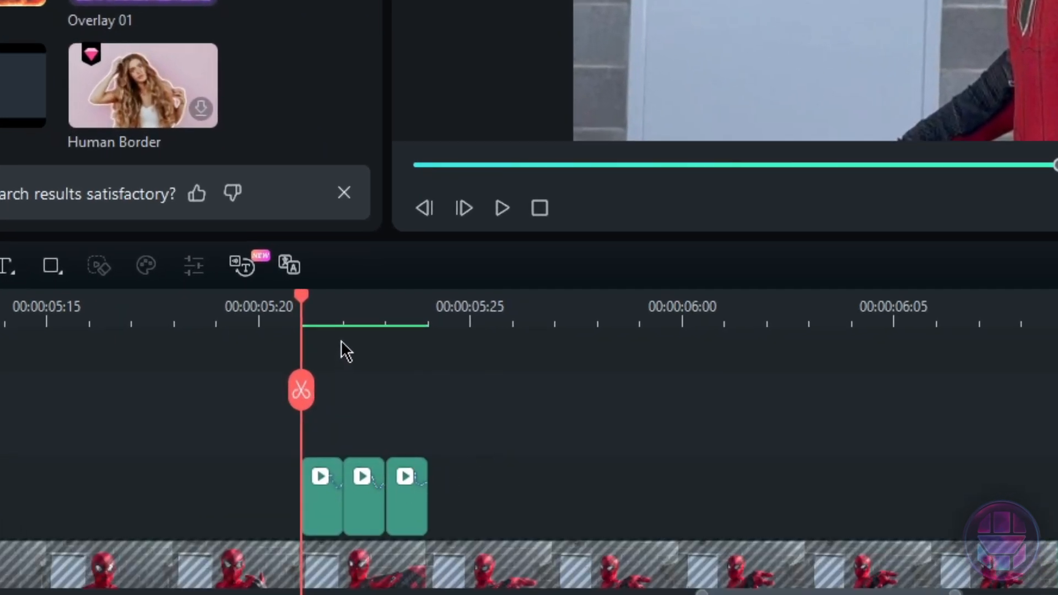
- Copy all three lightning pieces and paste them at 00:00:05:26
{"action": "left_click_drag", "start_coordinate": [304, 338], "coordinate": [331, 364]}
{"action": "left_click_drag", "start_coordinate": [217, 355], "coordinate": [435, 496]}
{"action": "right_click", "coordinate": [410, 490]}
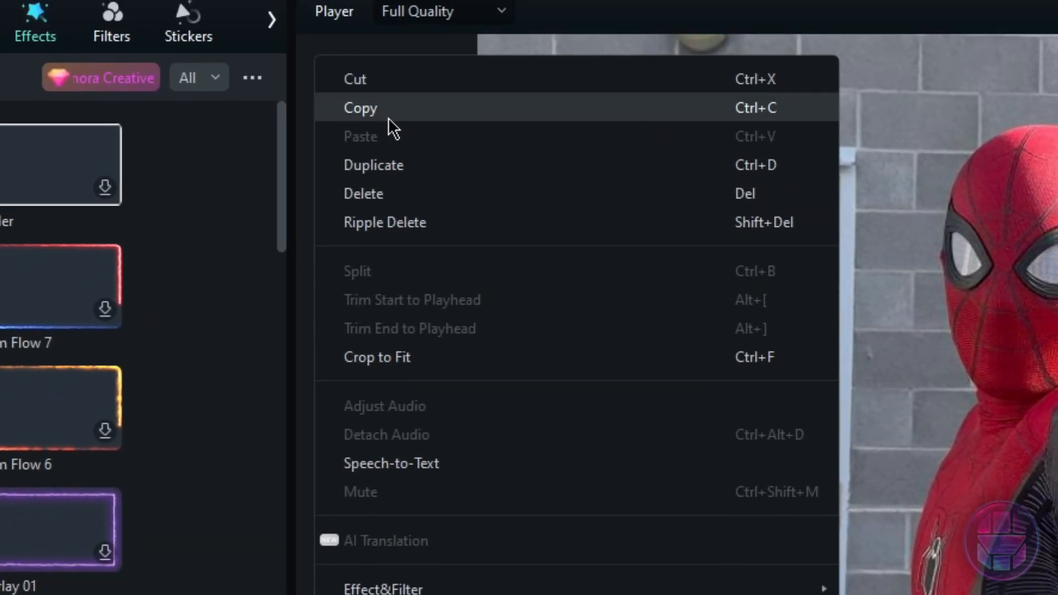
{"action": "left_click", "coordinate": [388, 116]}
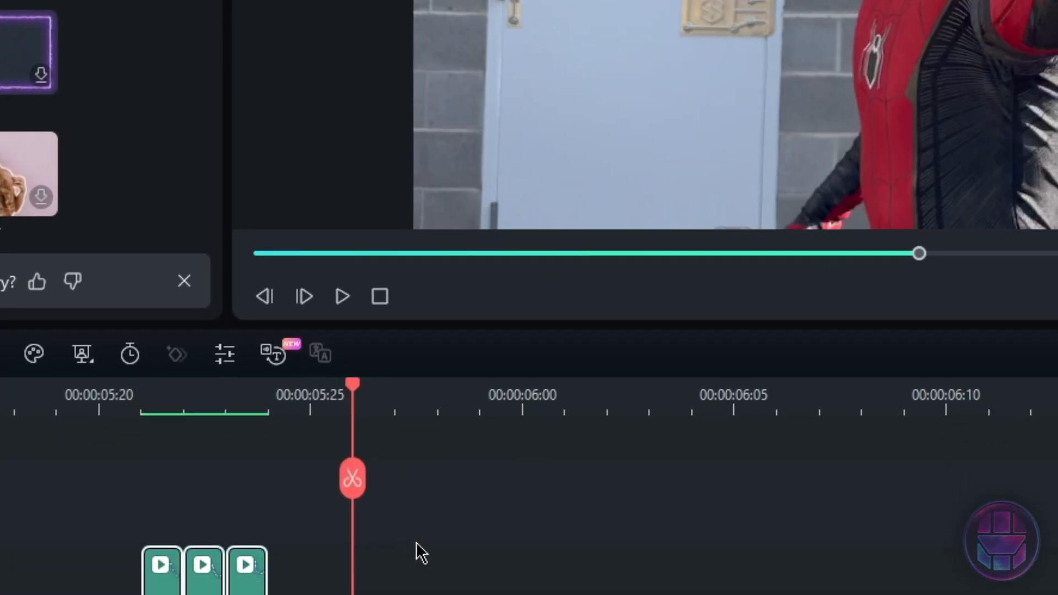
{"action": "key", "text": "ctrl+v"}
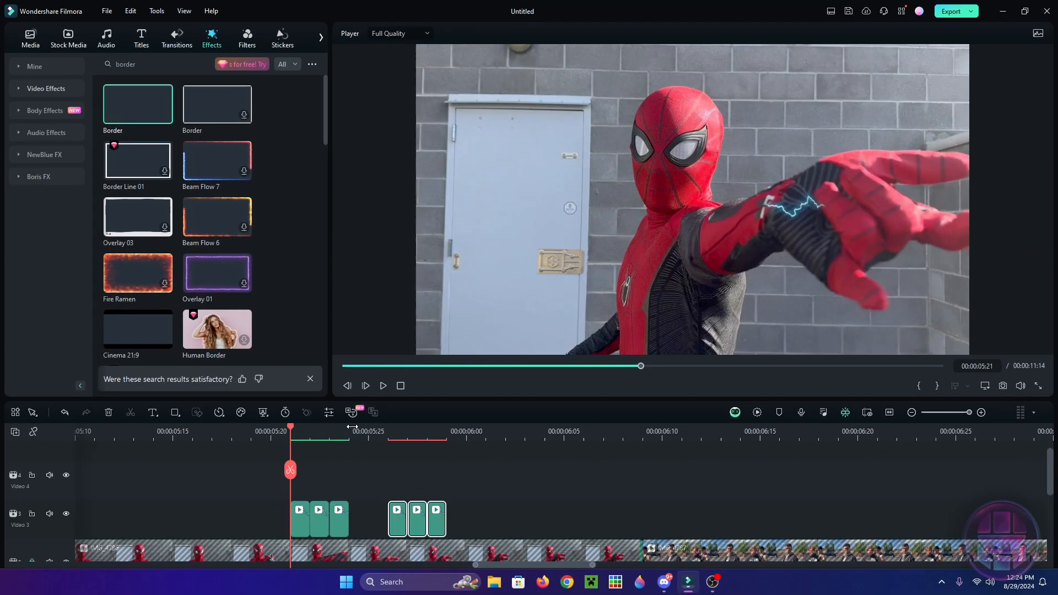
- Move the three pasted lightning pieces onto Video 4, directly above the originals starting at 00:00:05:21
{"action": "key", "text": "Right"}
{"action": "key", "text": "Right"}
{"action": "key", "text": "Right"}
{"action": "key", "text": "Right"}
{"action": "key", "text": "Left"}
{"action": "key", "text": "Left"}
{"action": "key", "text": "Left"}
{"action": "key", "text": "Left"}
{"action": "key", "text": "Left"}
{"action": "key", "text": "Left"}
{"action": "key", "text": "Left"}
{"action": "key", "text": "Left"}
{"action": "left_click_drag", "start_coordinate": [438, 524], "coordinate": [343, 487]}
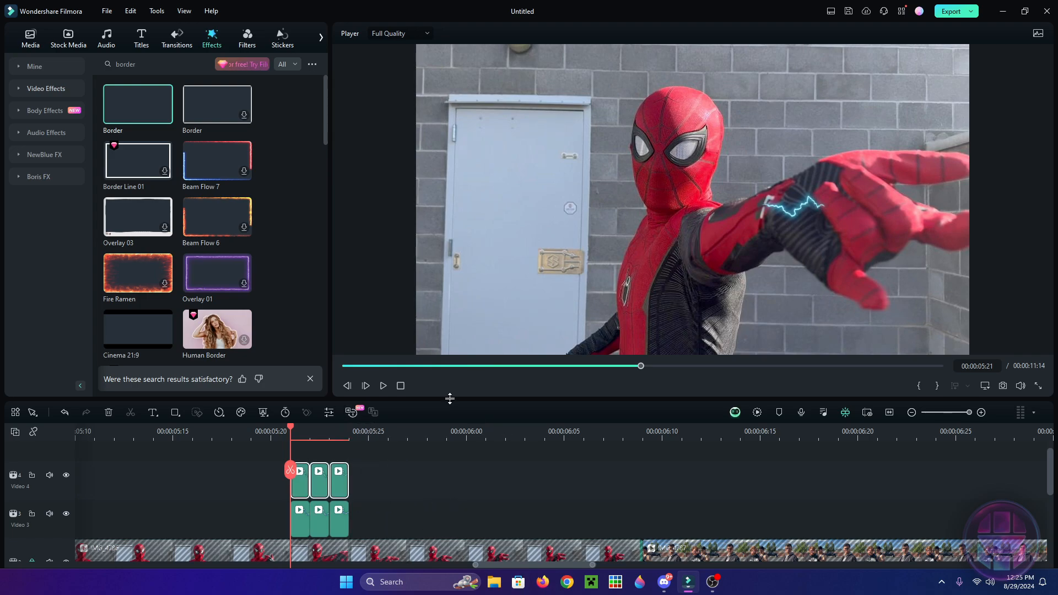
- Enlarge the preview area, render the doubled lightning layers and play them back from about 00:00:05:15
{"action": "left_click_drag", "start_coordinate": [441, 401], "coordinate": [440, 426]}
{"action": "mouse_move", "coordinate": [292, 456]}
{"action": "left_mouse_down"}
{"action": "mouse_move", "coordinate": [334, 463]}
{"action": "mouse_move", "coordinate": [288, 464]}
{"action": "left_mouse_up"}
{"action": "scroll", "coordinate": [335, 487], "scroll_direction": "down", "scroll_amount": 1}
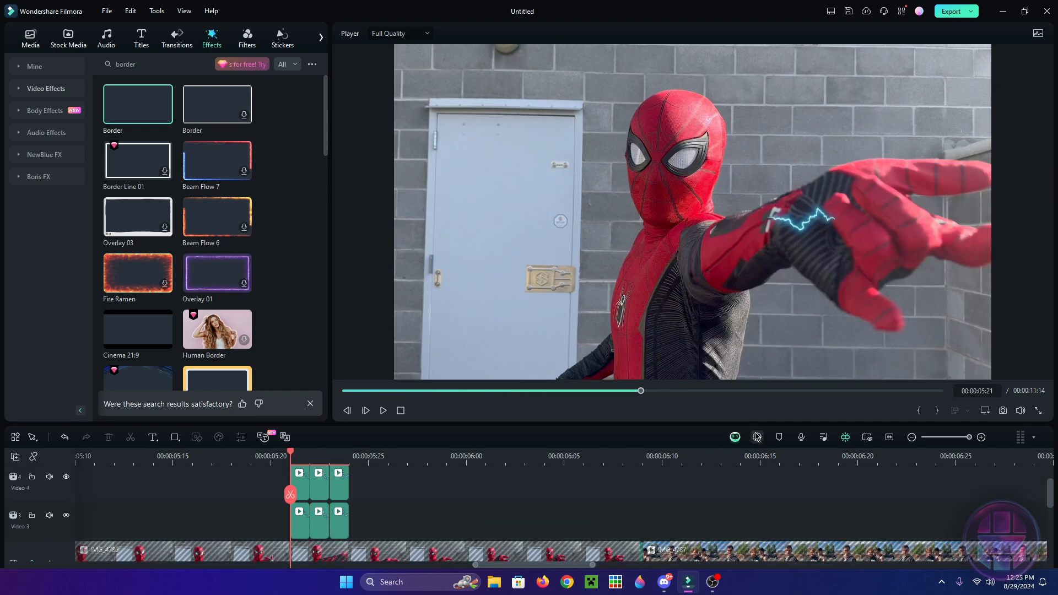
{"action": "left_click", "coordinate": [758, 437]}
{"action": "key", "text": "space"}
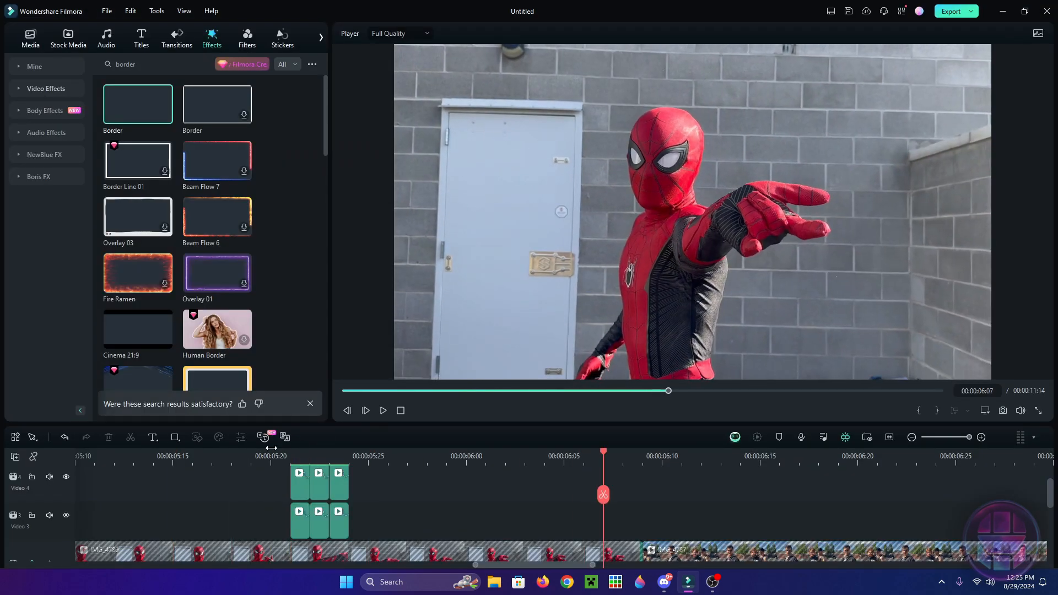
{"action": "left_click", "coordinate": [169, 456]}
{"action": "left_click", "coordinate": [383, 411]}
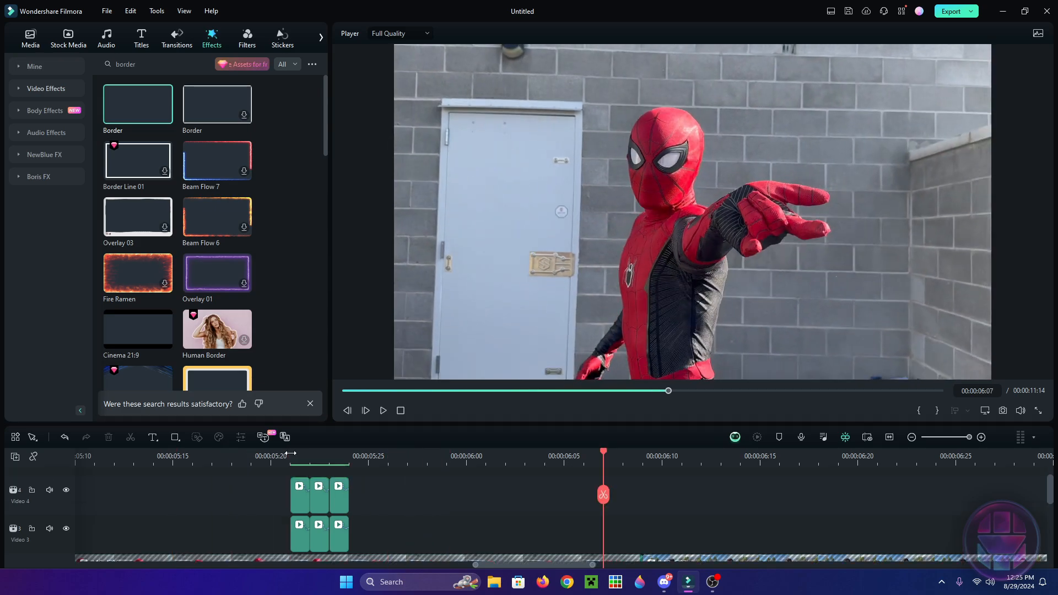
- Give the timeline more height, paste the three lightning pieces again and stack them on Video 5 starting at 00:00:05:21
{"action": "left_click", "coordinate": [291, 460]}
{"action": "scroll", "coordinate": [392, 497], "scroll_direction": "up", "scroll_amount": 1}
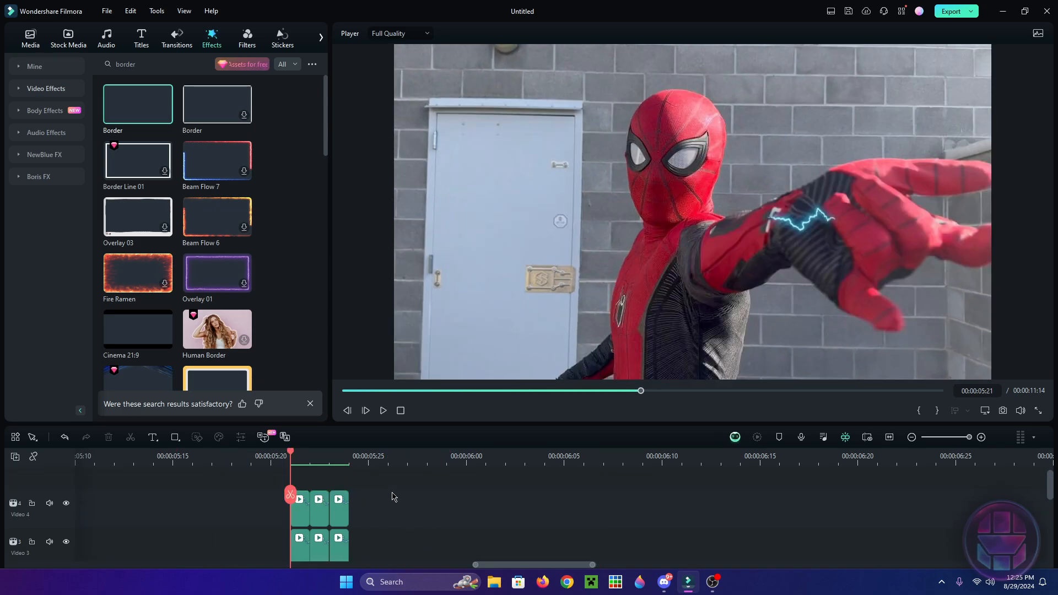
{"action": "left_click_drag", "start_coordinate": [414, 423], "coordinate": [412, 375]}
{"action": "left_click", "coordinate": [369, 410]}
{"action": "right_click", "coordinate": [413, 486]}
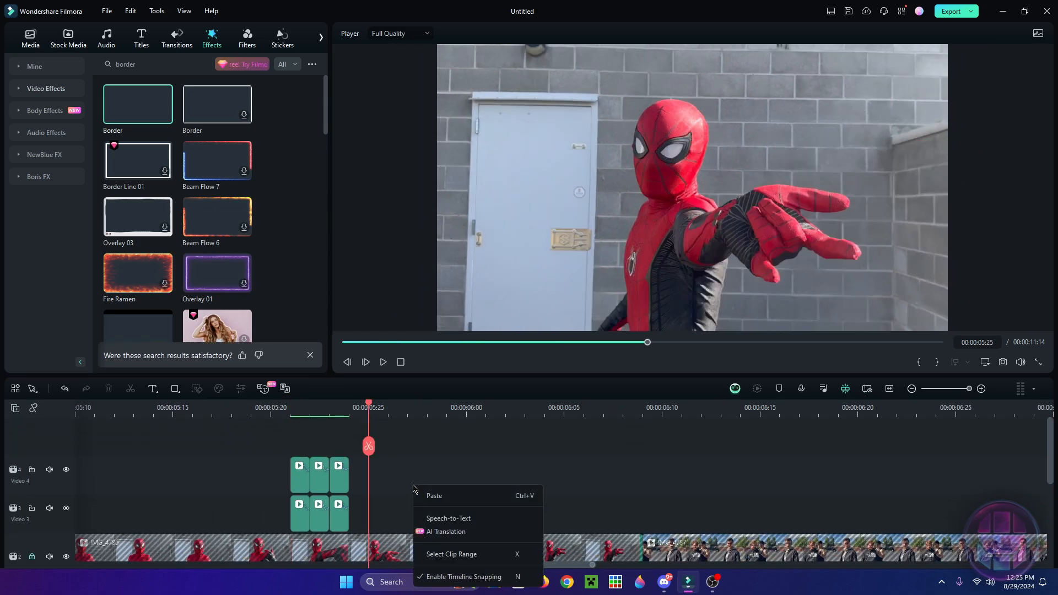
{"action": "left_click", "coordinate": [425, 495]}
{"action": "left_click_drag", "start_coordinate": [410, 504], "coordinate": [332, 446]}
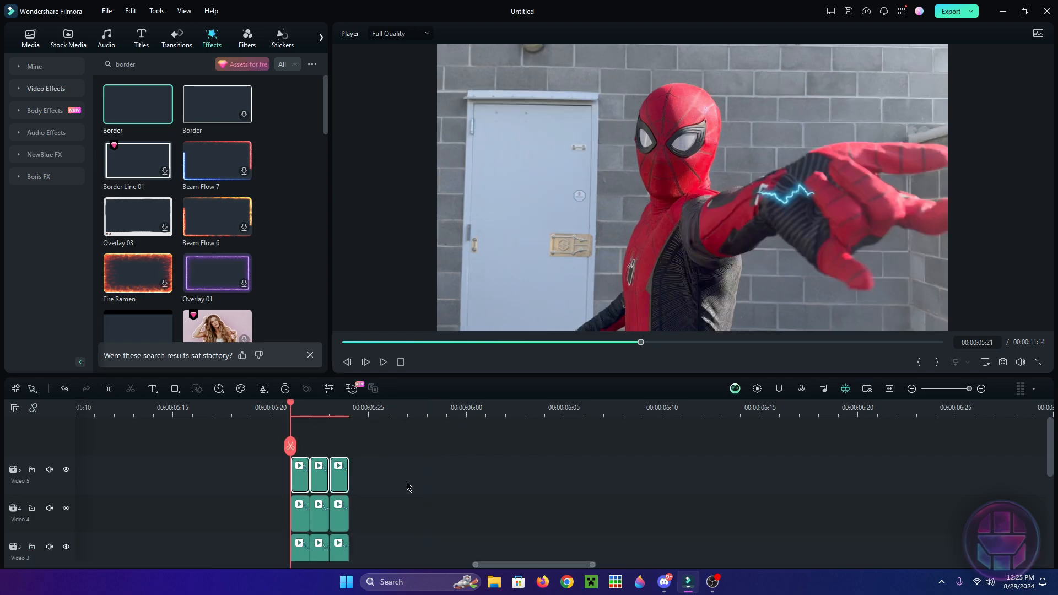
- Mark the three lightning pieces on Video 5 with the yellow colour label
{"action": "right_click", "coordinate": [346, 473]}
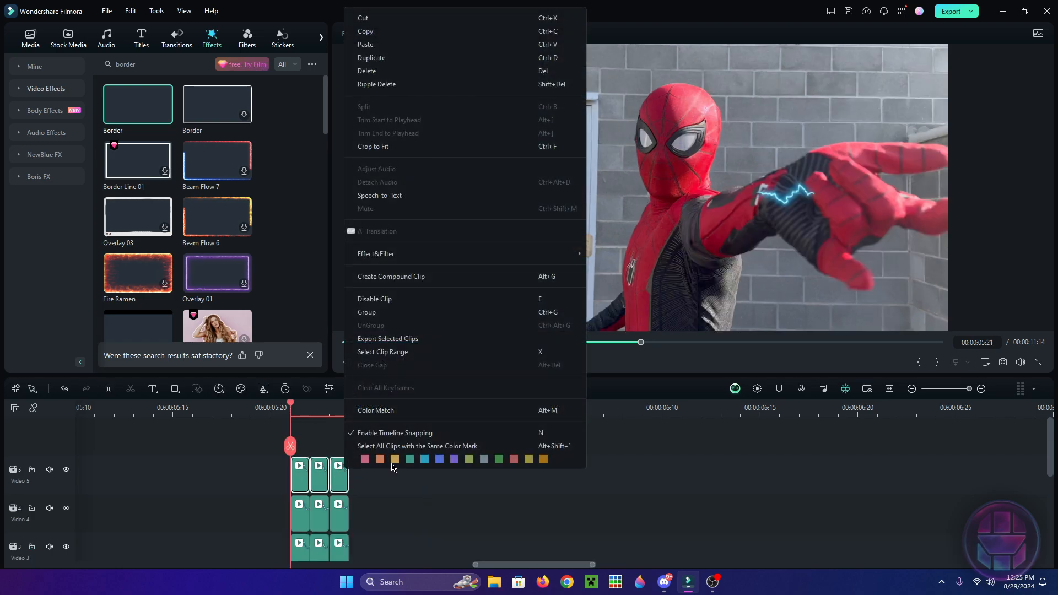
{"action": "left_click", "coordinate": [395, 459]}
{"action": "scroll", "coordinate": [378, 498], "scroll_direction": "down", "scroll_amount": 1}
{"action": "scroll", "coordinate": [371, 506], "scroll_direction": "up", "scroll_amount": 1}
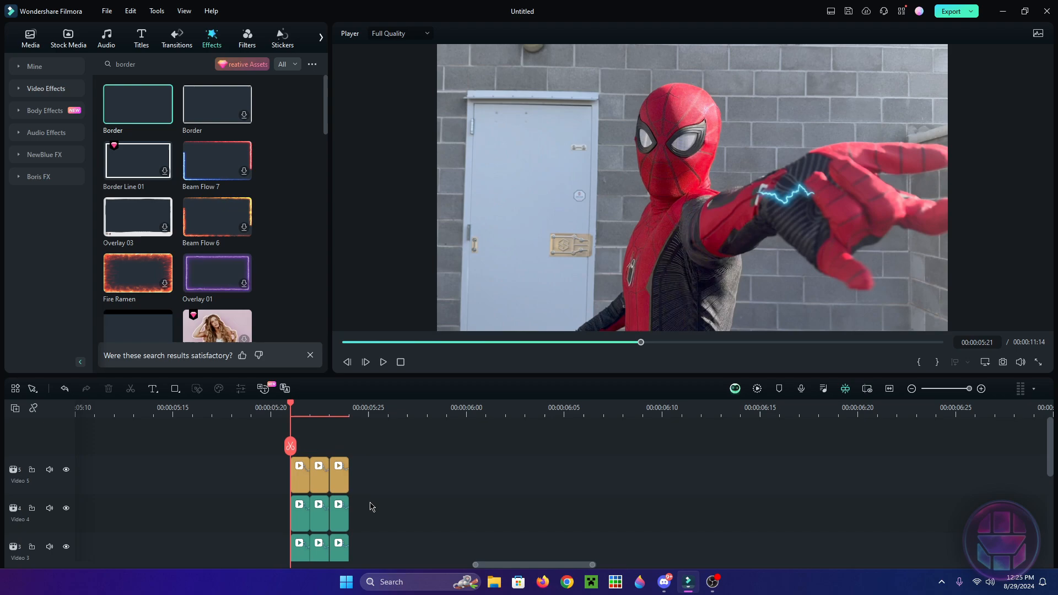
{"action": "left_click_drag", "start_coordinate": [436, 377], "coordinate": [437, 382]}
- Rotate the first lightning piece on Video 5 to -207.26° and undo its move away from the stack
{"action": "double_click", "coordinate": [300, 487]}
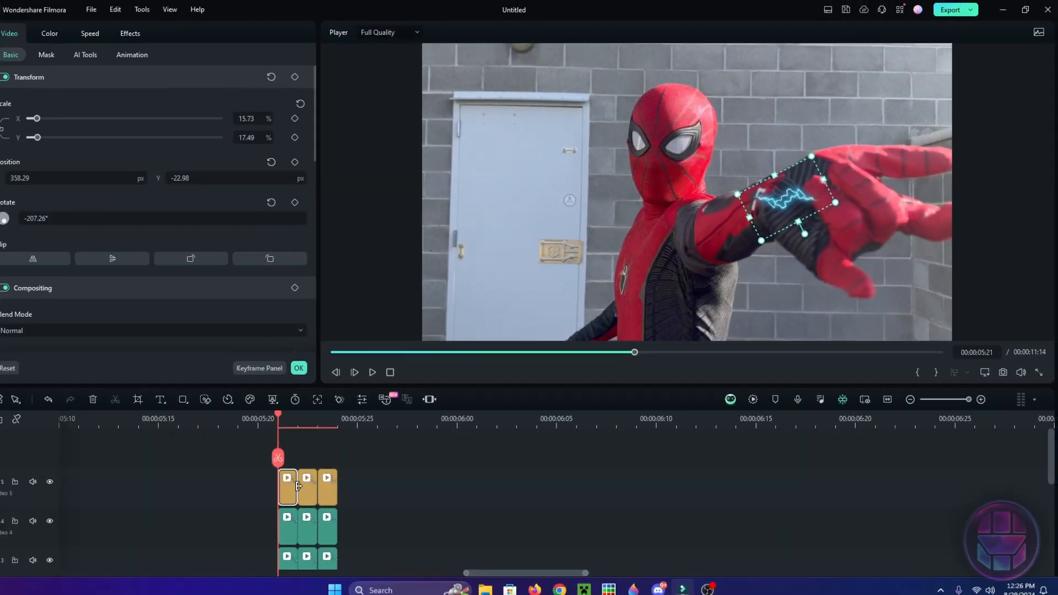
{"action": "left_click_drag", "start_coordinate": [297, 486], "coordinate": [429, 491]}
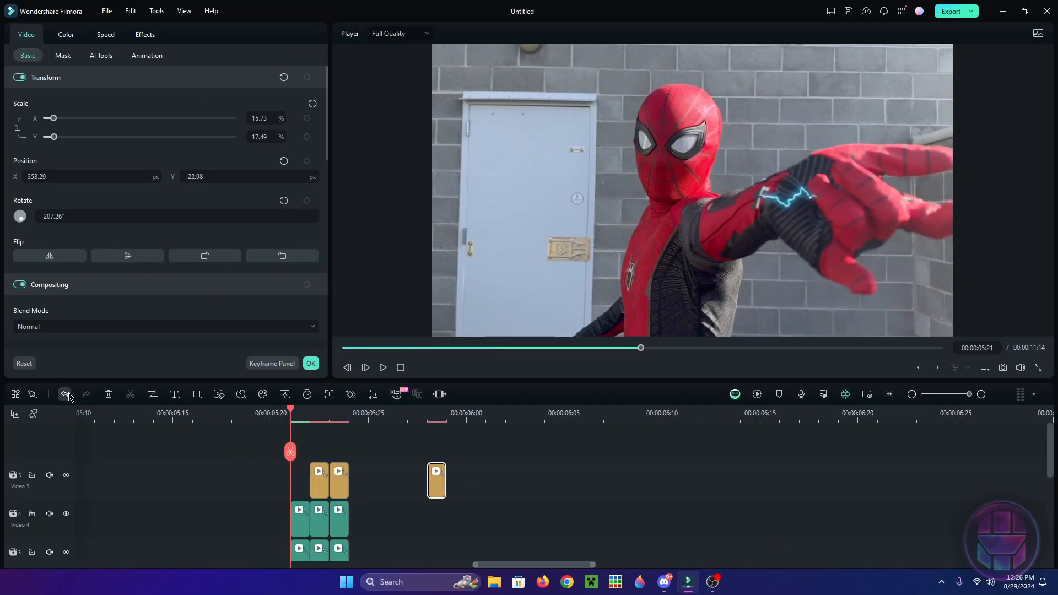
{"action": "left_click", "coordinate": [66, 395]}
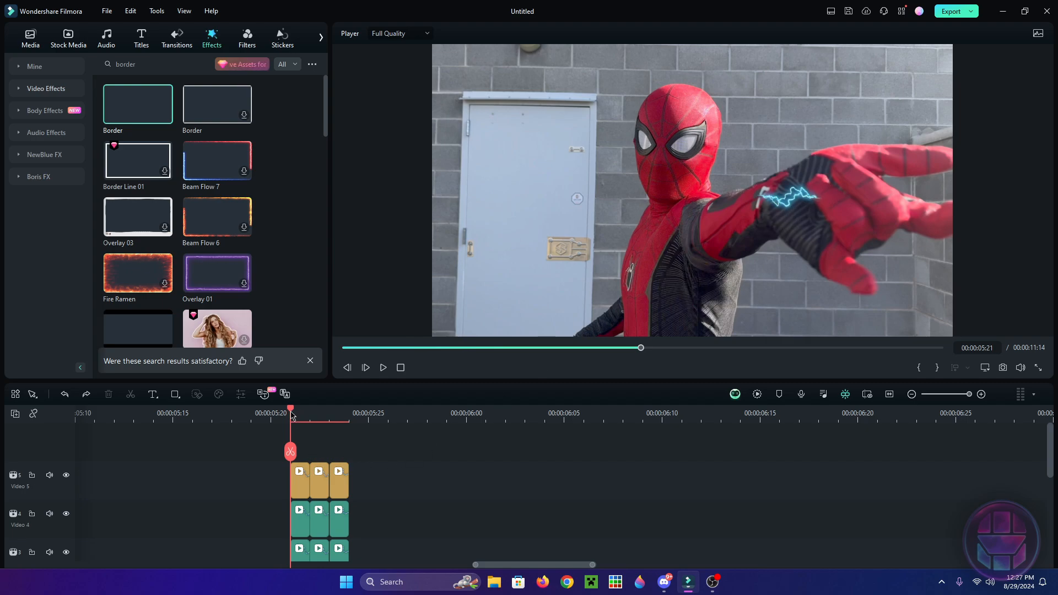
- Rotate the second and third lightning pieces on Video 5 by 180° each
{"action": "left_click", "coordinate": [310, 418]}
{"action": "left_click", "coordinate": [319, 480]}
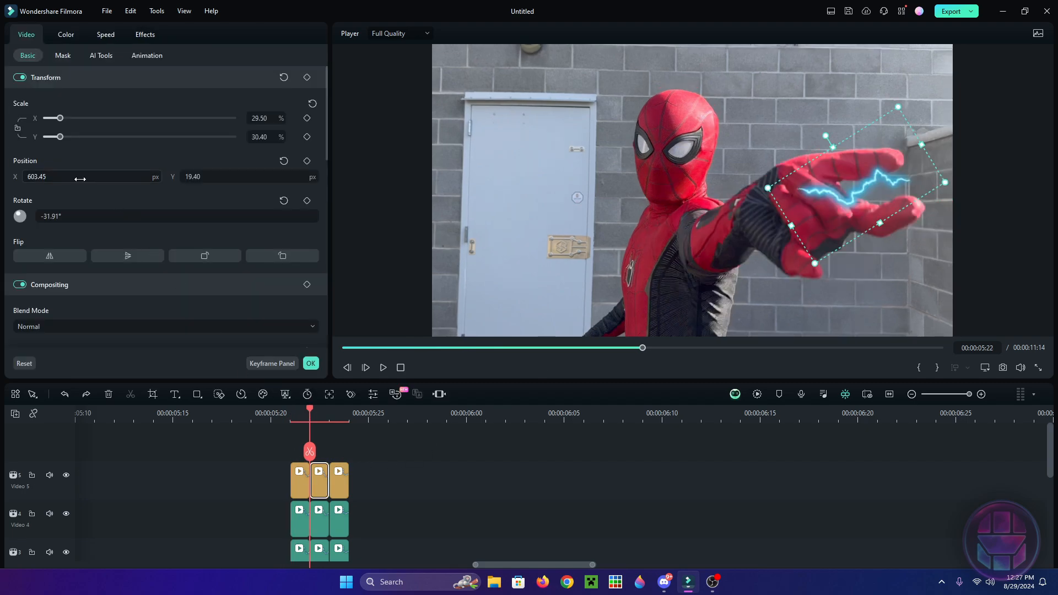
{"action": "left_click", "coordinate": [210, 257]}
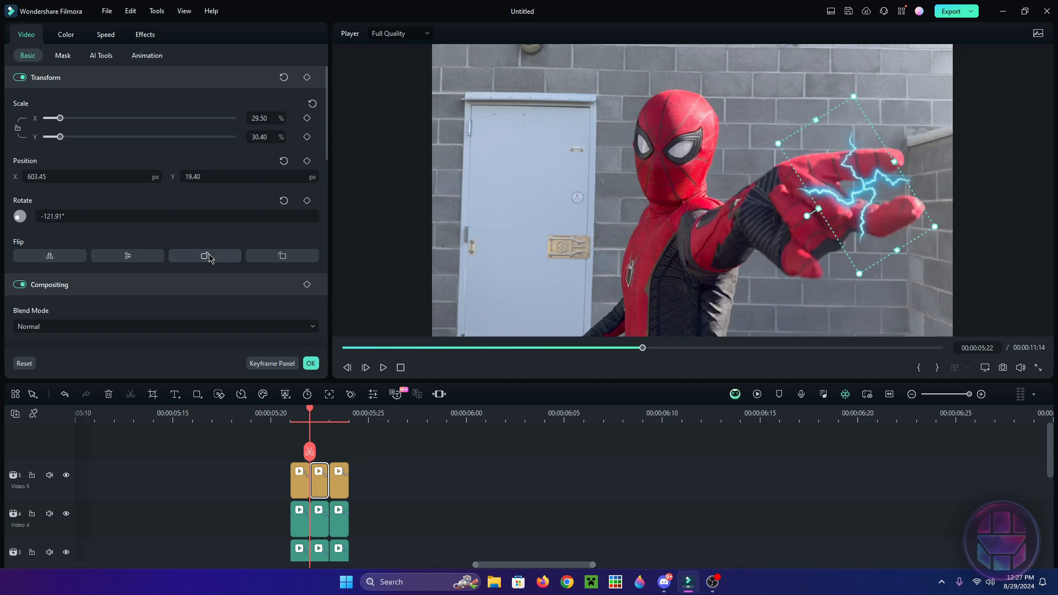
{"action": "left_click", "coordinate": [210, 258]}
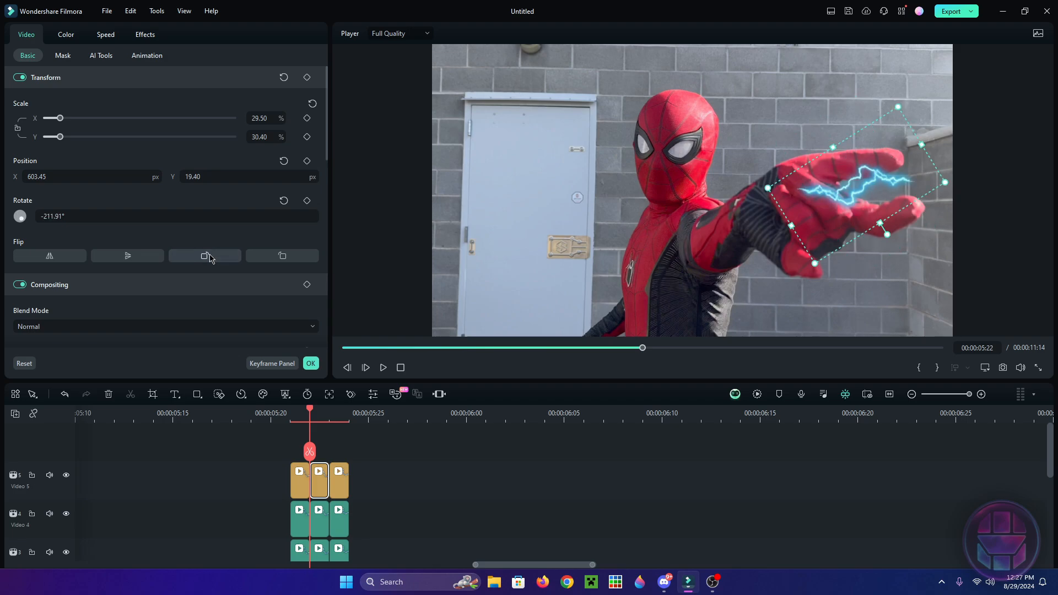
{"action": "left_click", "coordinate": [338, 495]}
{"action": "left_click", "coordinate": [213, 262]}
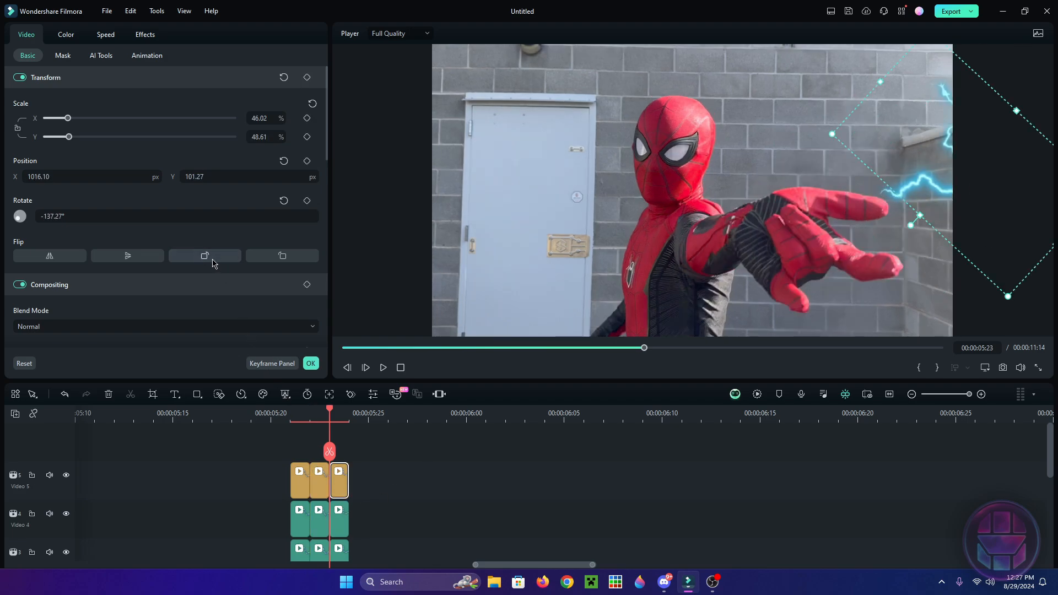
{"action": "left_click", "coordinate": [761, 441]}
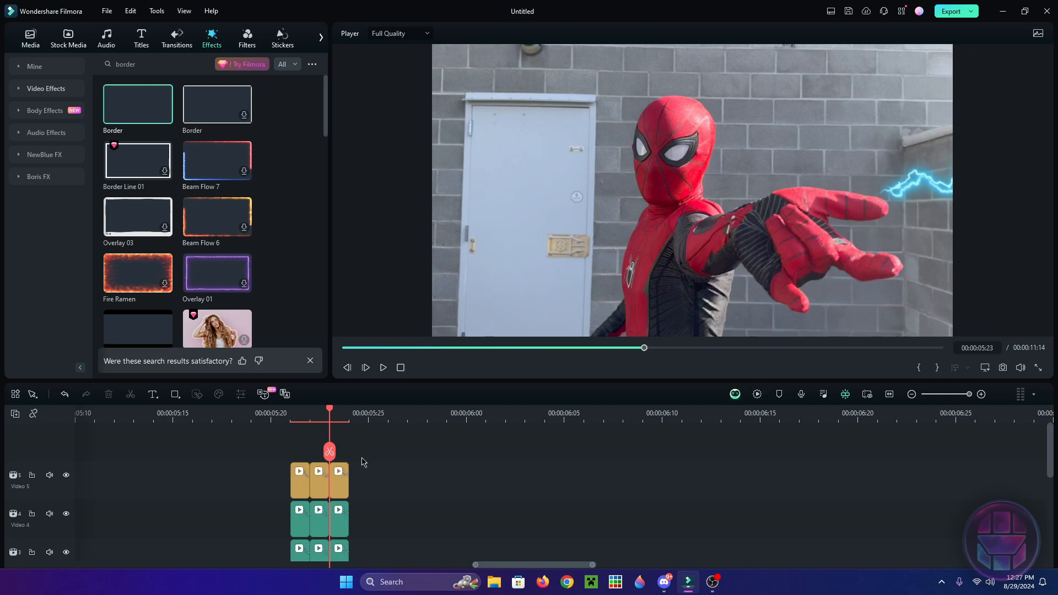
- Stack a copy of the three rotated lightning pieces on Video 6 starting at 00:00:05:21 and render the preview
{"action": "left_click_drag", "start_coordinate": [371, 452], "coordinate": [294, 480]}
{"action": "right_click", "coordinate": [298, 480]}
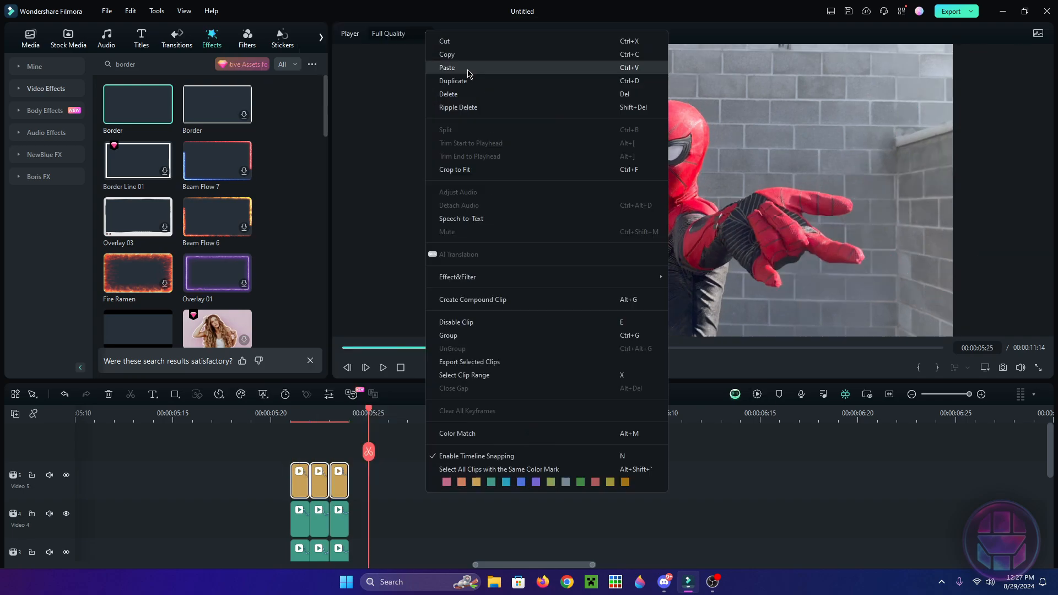
{"action": "left_click", "coordinate": [467, 67]}
{"action": "left_click_drag", "start_coordinate": [397, 480], "coordinate": [320, 446]}
{"action": "left_click", "coordinate": [291, 416]}
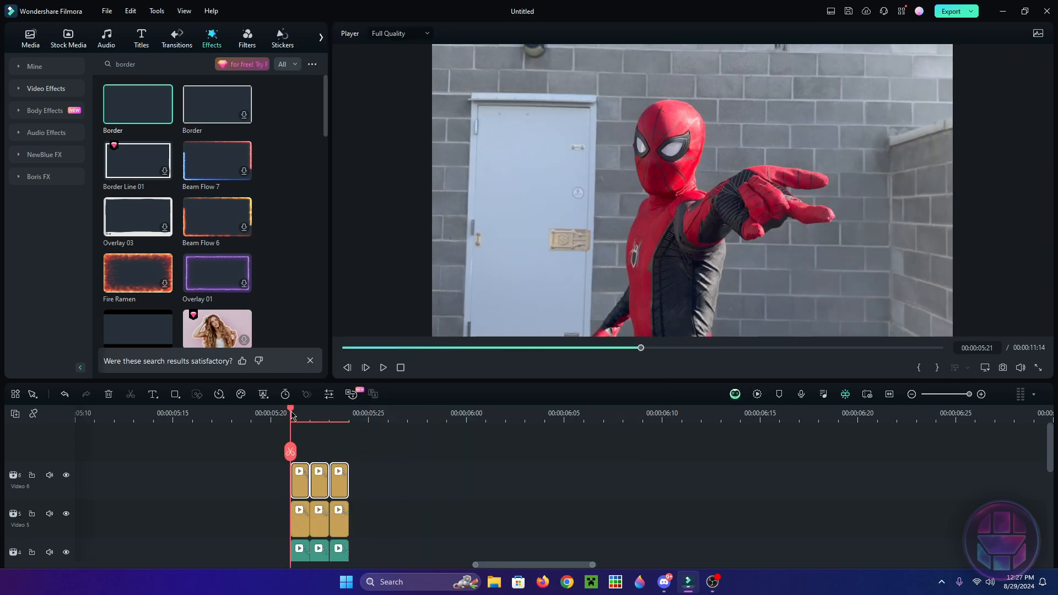
{"action": "left_click", "coordinate": [758, 395]}
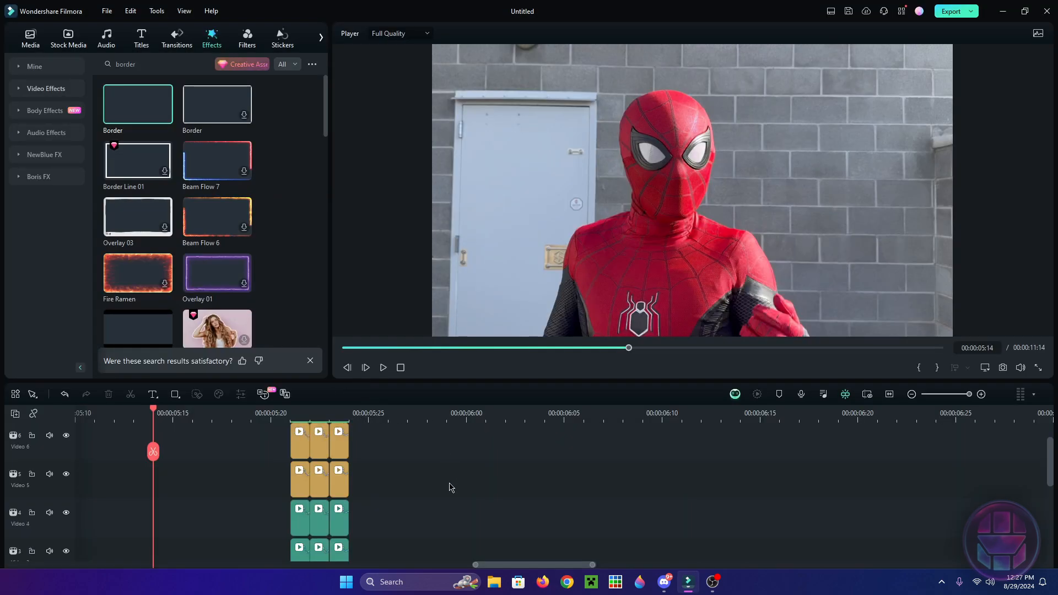
- Play back the stacked lightning layers several times from about 00:00:05:15
{"action": "scroll", "coordinate": [448, 485], "scroll_direction": "down", "scroll_amount": 1}
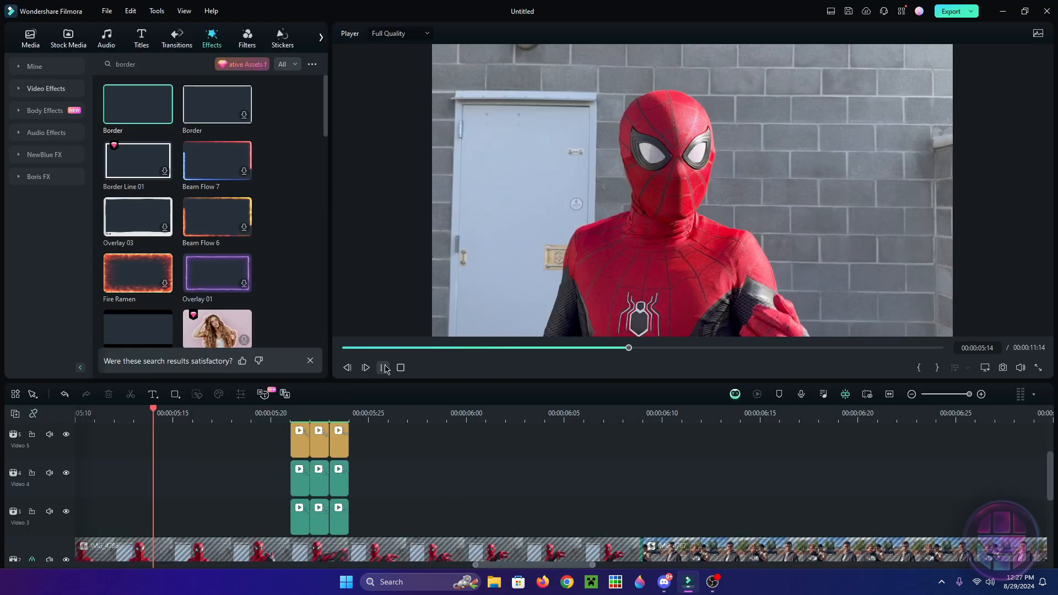
{"action": "left_click", "coordinate": [173, 415]}
{"action": "left_click", "coordinate": [383, 368]}
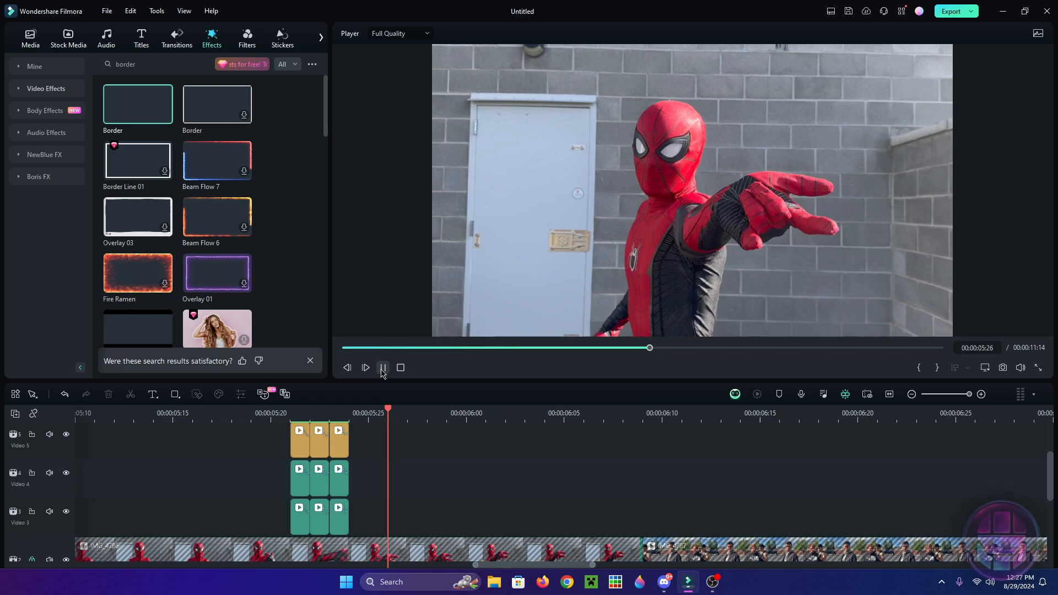
{"action": "left_click", "coordinate": [383, 372]}
{"action": "left_click", "coordinate": [134, 413]}
{"action": "left_click", "coordinate": [383, 369]}
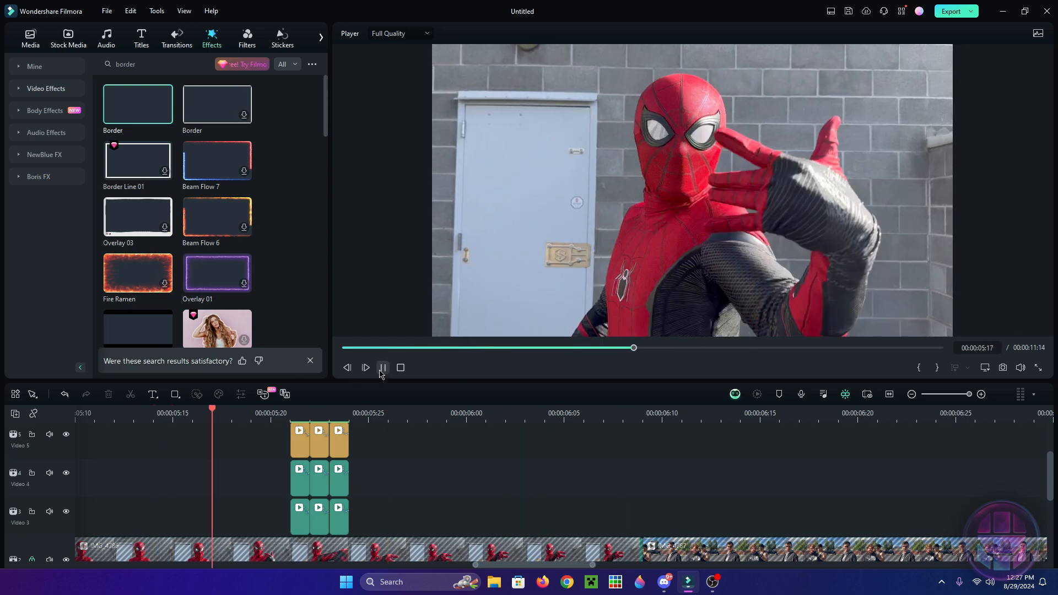
{"action": "left_click", "coordinate": [172, 414]}
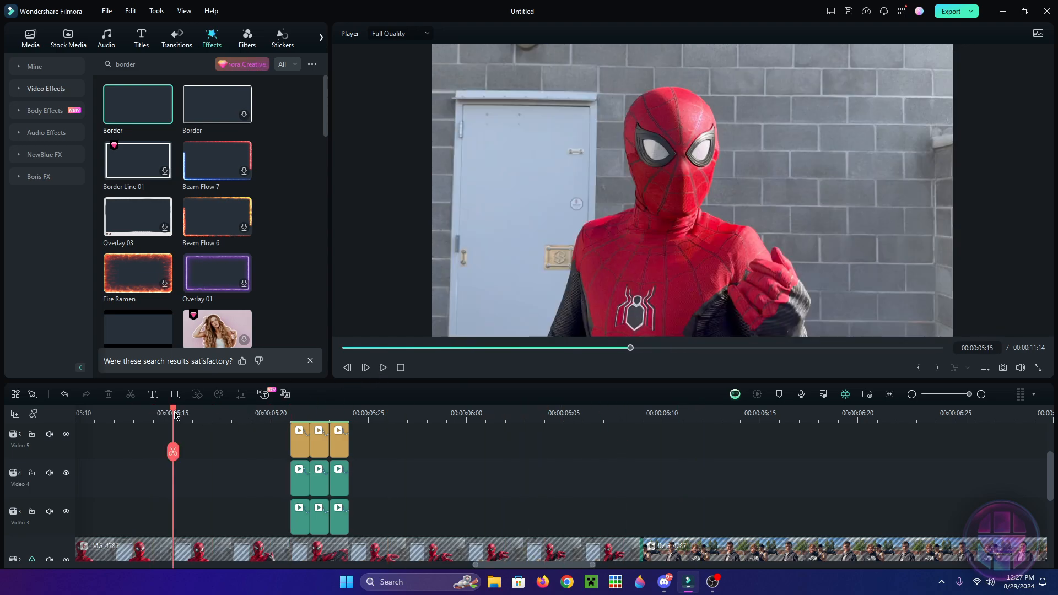
{"action": "key", "text": "space"}
- Examine the lightning frame by frame from 00:00:05:19 to 00:00:05:23 and play it back once more
{"action": "left_click", "coordinate": [244, 420]}
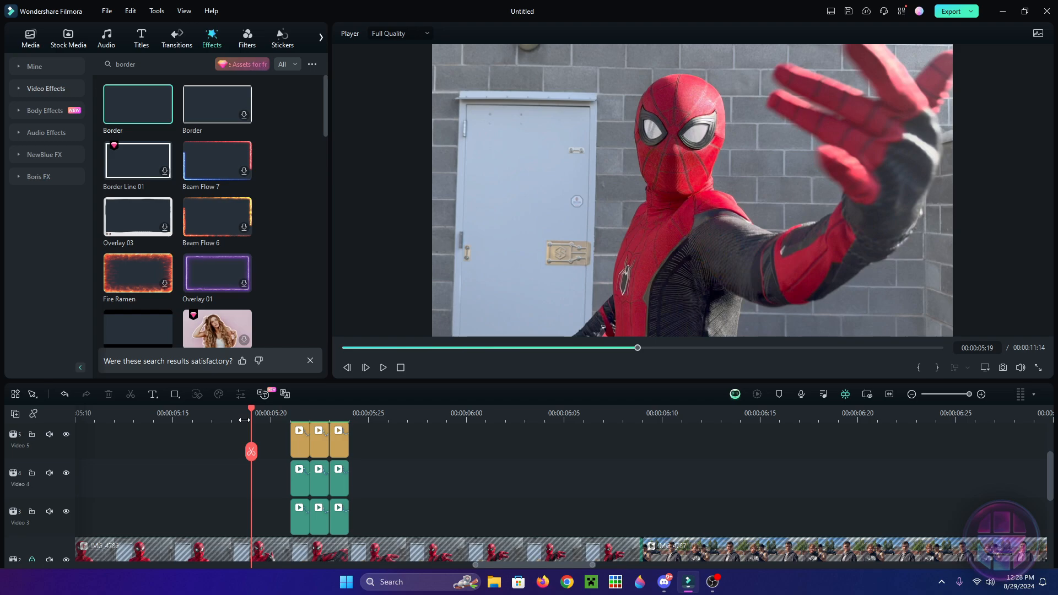
{"action": "scroll", "coordinate": [405, 522], "scroll_direction": "up", "scroll_amount": 2}
{"action": "left_click", "coordinate": [277, 412]}
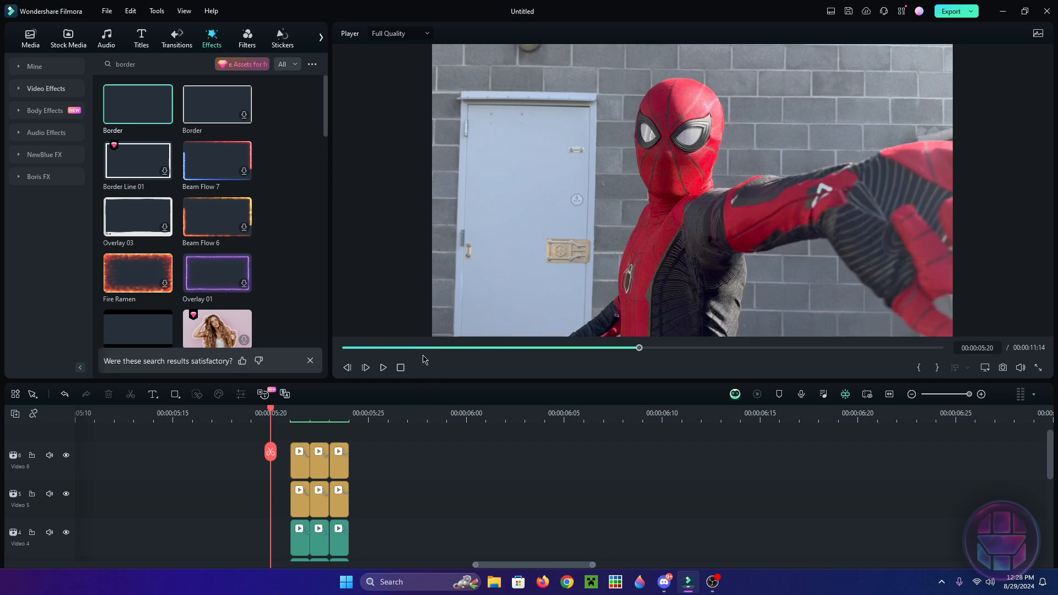
{"action": "left_click_drag", "start_coordinate": [271, 416], "coordinate": [296, 438]}
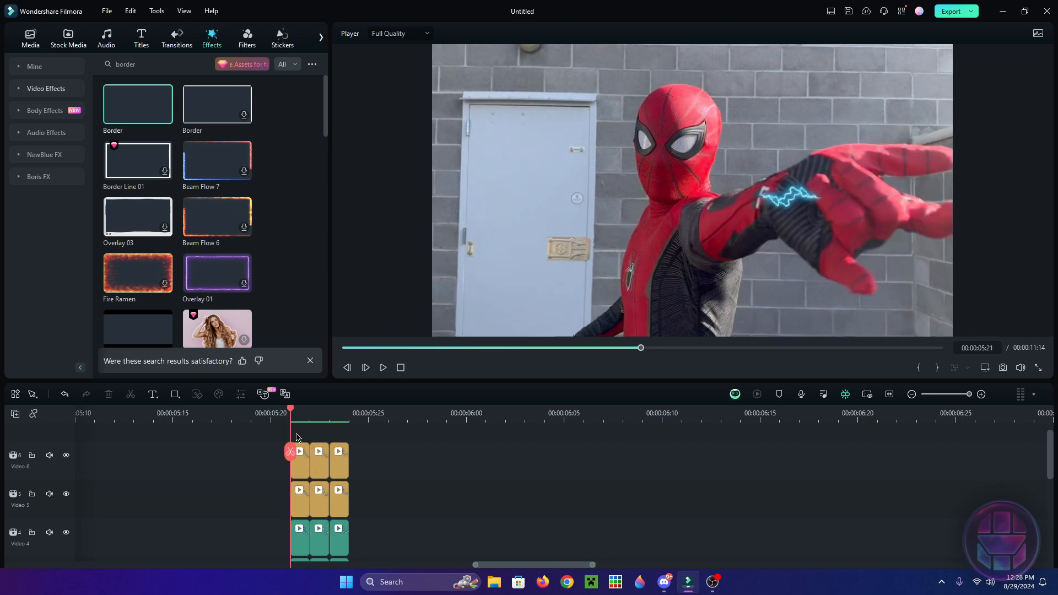
{"action": "left_click", "coordinate": [271, 413]}
{"action": "left_click_drag", "start_coordinate": [307, 424], "coordinate": [332, 428]}
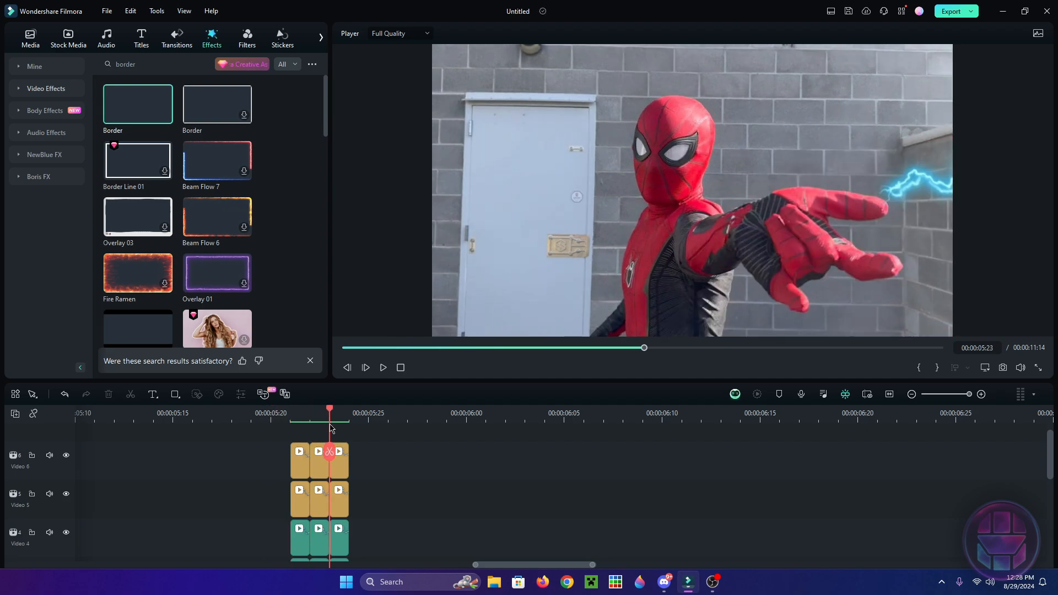
{"action": "left_click", "coordinate": [383, 368]}
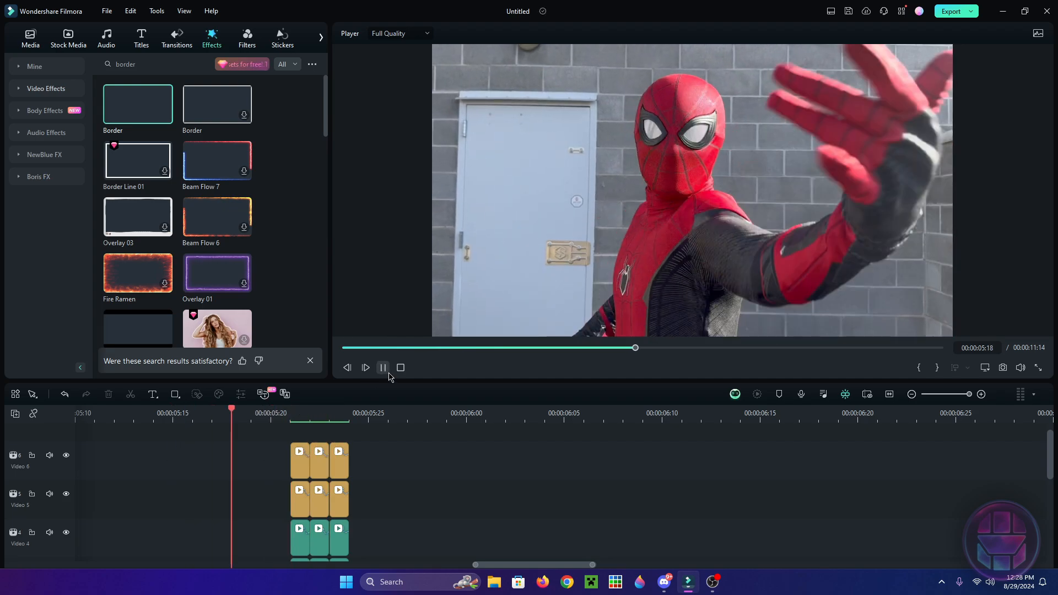
- Copy the three lightning pieces on Video 3 and paste them at 00:00:06:12, above the clip of the group of men
{"action": "left_click_drag", "start_coordinate": [366, 424], "coordinate": [859, 442]}
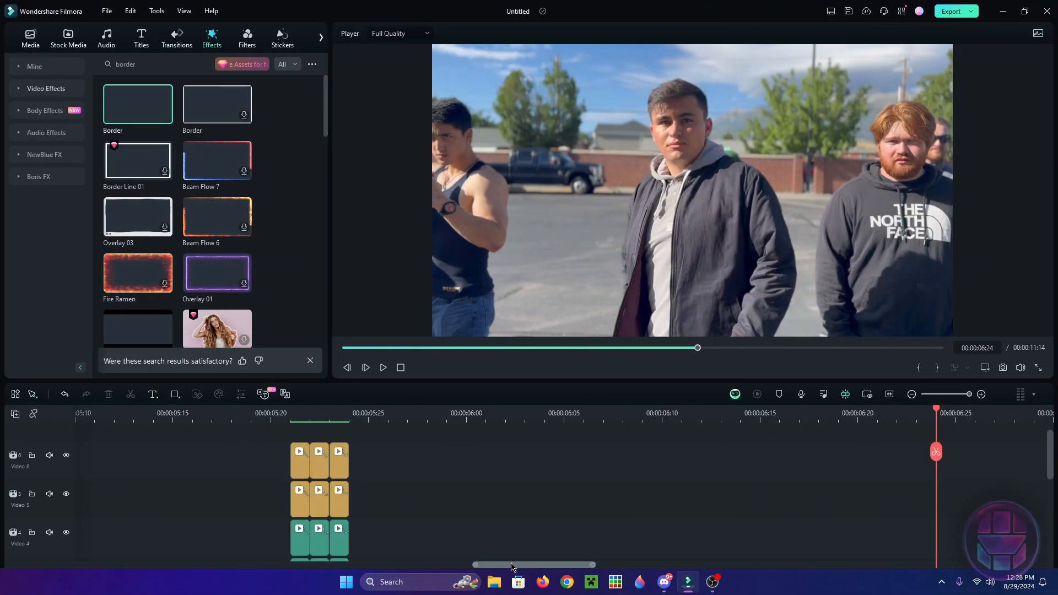
{"action": "scroll", "coordinate": [512, 507], "scroll_direction": "down", "scroll_amount": 6}
{"action": "left_click_drag", "start_coordinate": [512, 565], "coordinate": [552, 565]}
{"action": "left_click_drag", "start_coordinate": [543, 415], "coordinate": [552, 415]}
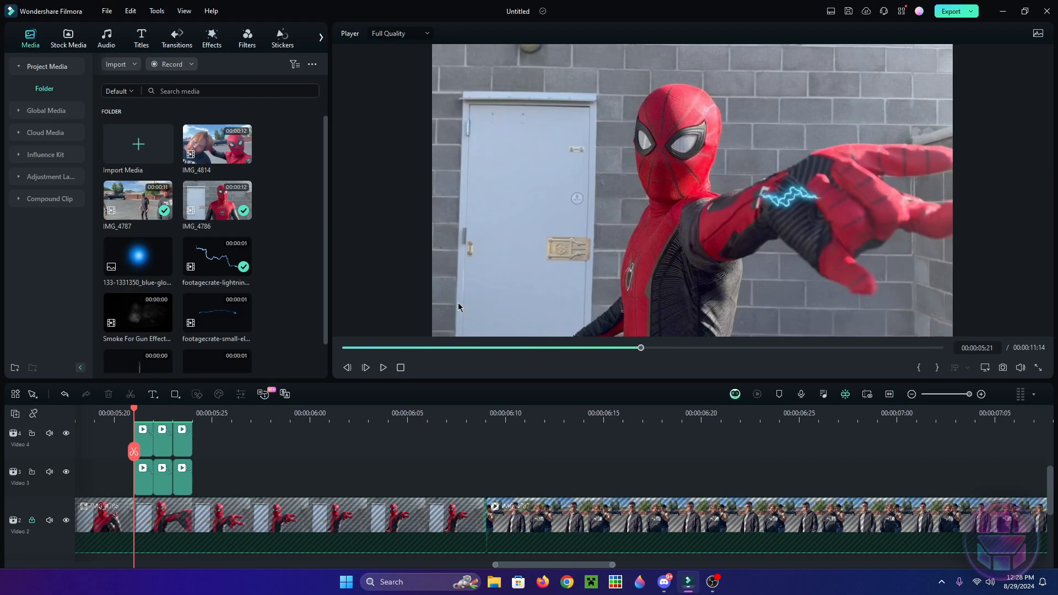
{"action": "key", "text": "ctrl+v"}
{"action": "scroll", "coordinate": [241, 498], "scroll_direction": "down", "scroll_amount": 1}
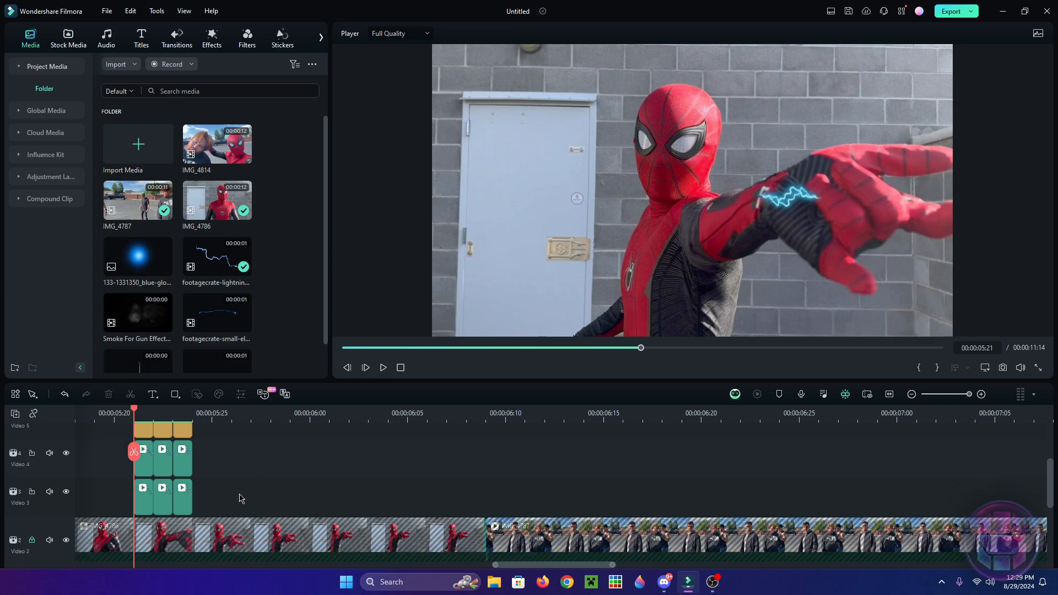
{"action": "left_click_drag", "start_coordinate": [102, 499], "coordinate": [129, 499]}
{"action": "right_click", "coordinate": [143, 504]}
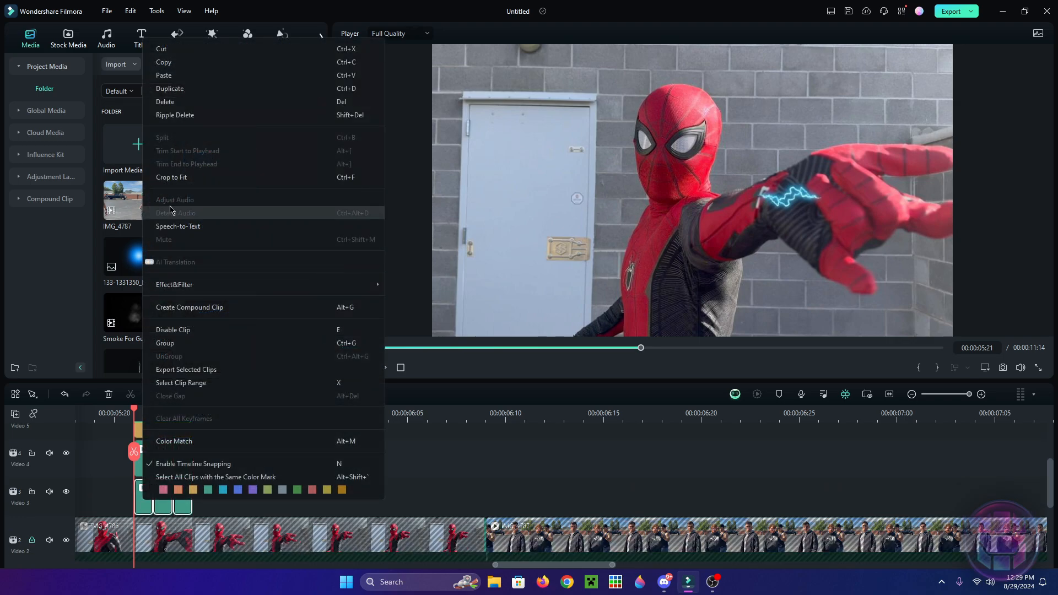
{"action": "left_click", "coordinate": [173, 69]}
{"action": "left_click", "coordinate": [544, 420]}
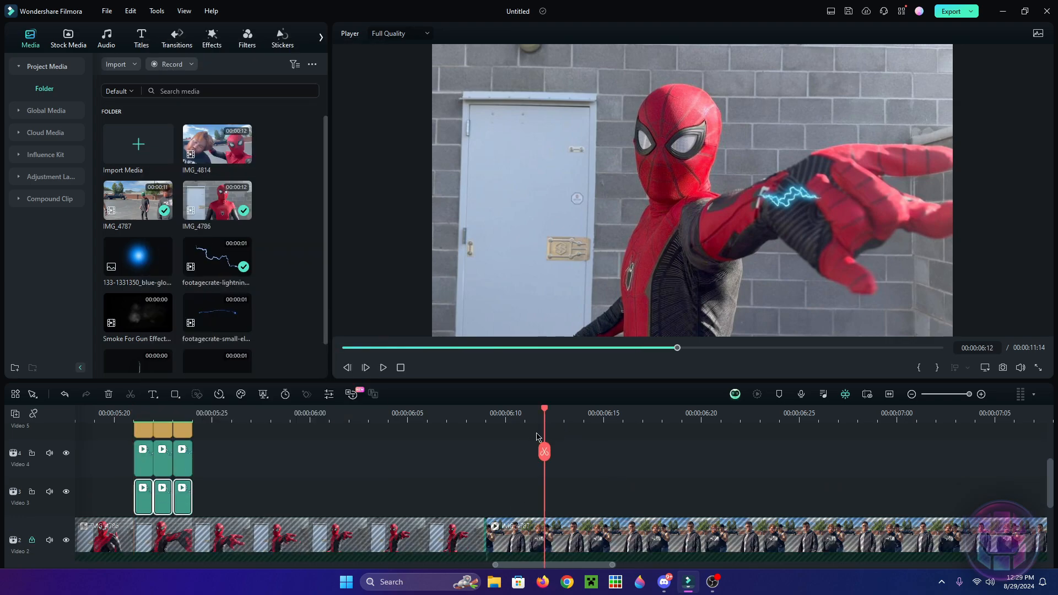
{"action": "right_click", "coordinate": [578, 496]}
{"action": "left_click", "coordinate": [619, 77]}
- Extend the third pasted lightning piece to 00:00:06:26 and split it at 00:00:06:15
{"action": "scroll", "coordinate": [195, 489], "scroll_direction": "up", "scroll_amount": 1}
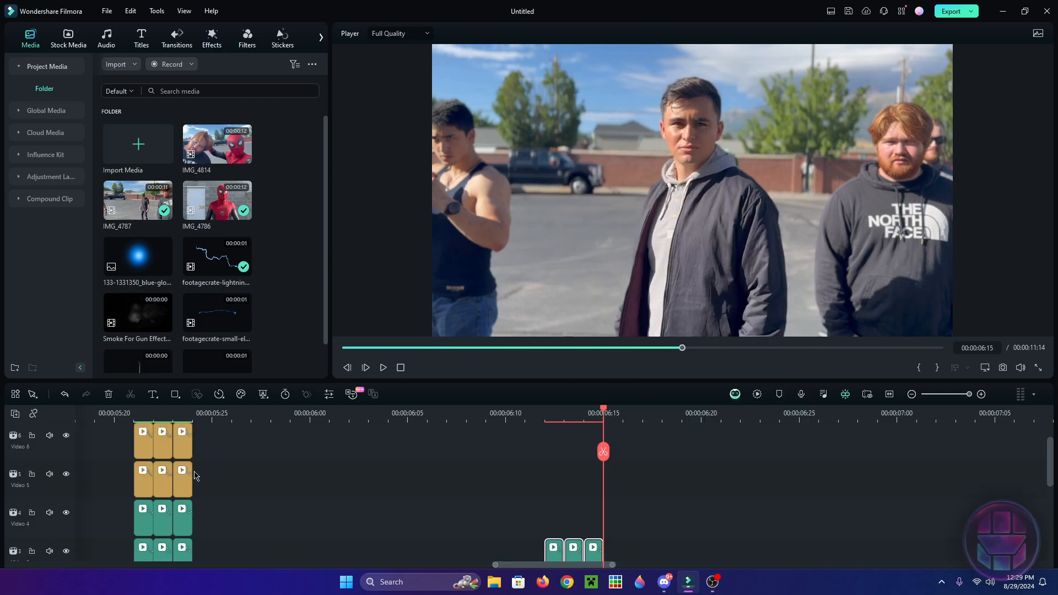
{"action": "scroll", "coordinate": [181, 502], "scroll_direction": "down", "scroll_amount": 2}
{"action": "scroll", "coordinate": [474, 414], "scroll_direction": "right", "scroll_amount": 3}
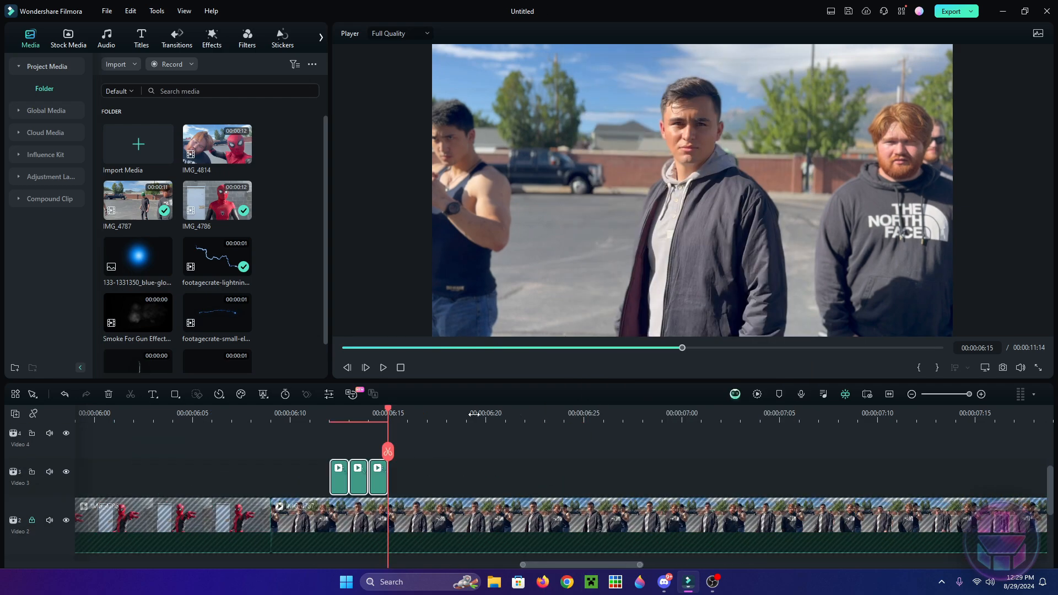
{"action": "left_click_drag", "start_coordinate": [386, 478], "coordinate": [602, 480]}
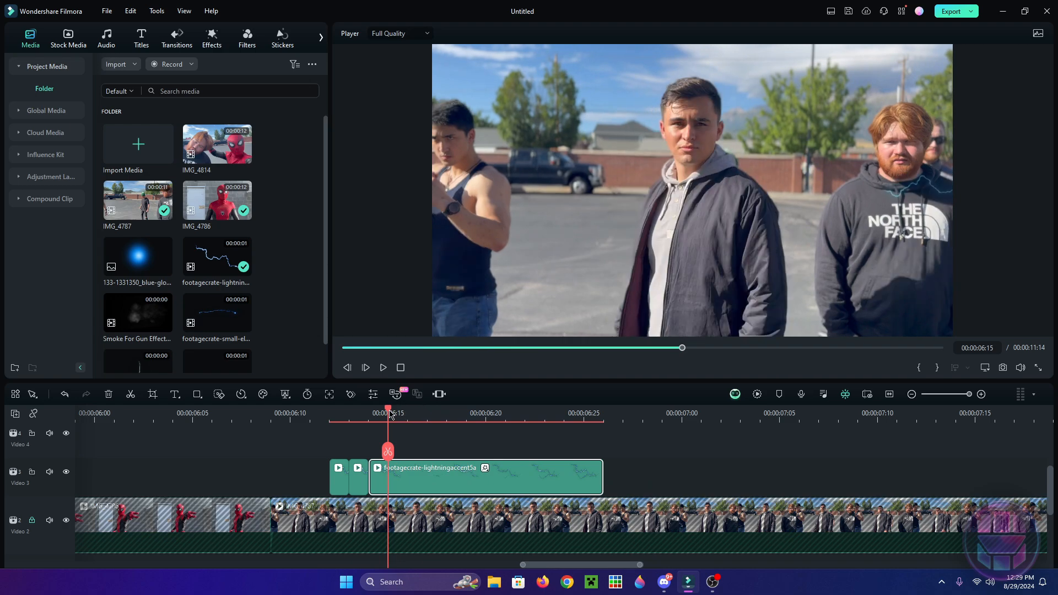
{"action": "left_click_drag", "start_coordinate": [390, 415], "coordinate": [423, 424]}
{"action": "left_click", "coordinate": [393, 462]}
{"action": "left_click", "coordinate": [389, 451]}
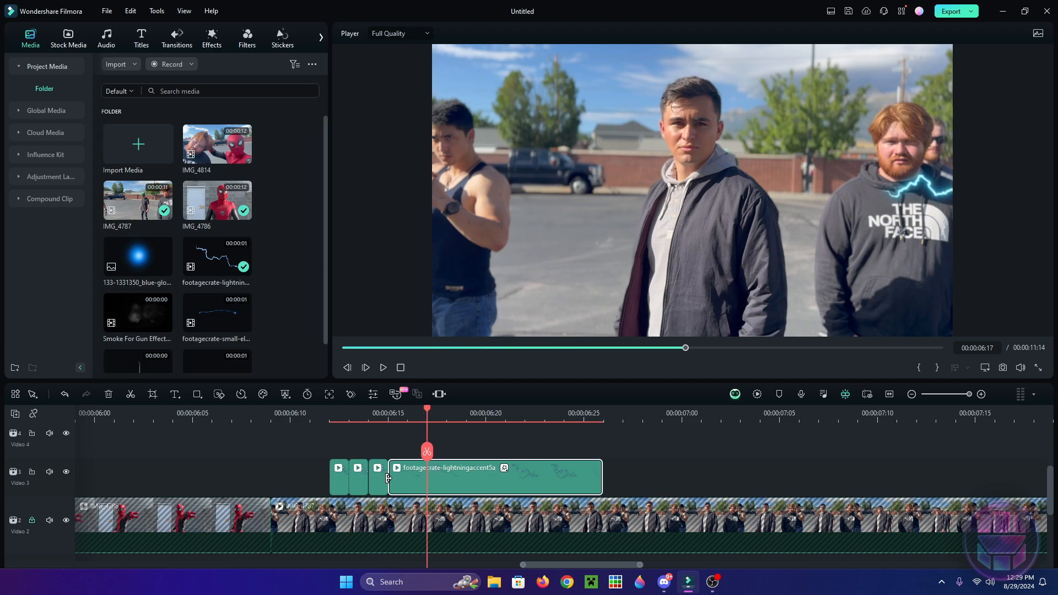
- Cut the fourth lightning piece at 00:00:06:16, delete the remainder and return the playhead to 00:00:06:12
{"action": "mouse_move", "coordinate": [388, 478]}
{"action": "left_mouse_down"}
{"action": "mouse_move", "coordinate": [427, 478]}
{"action": "mouse_move", "coordinate": [400, 475]}
{"action": "left_mouse_up"}
{"action": "left_click", "coordinate": [447, 419]}
{"action": "left_click", "coordinate": [447, 451]}
{"action": "key", "text": "Delete"}
{"action": "key", "text": "Left"}
{"action": "key", "text": "Left"}
{"action": "key", "text": "Left"}
{"action": "key", "text": "Left"}
{"action": "key", "text": "Left"}
{"action": "key", "text": "Left"}
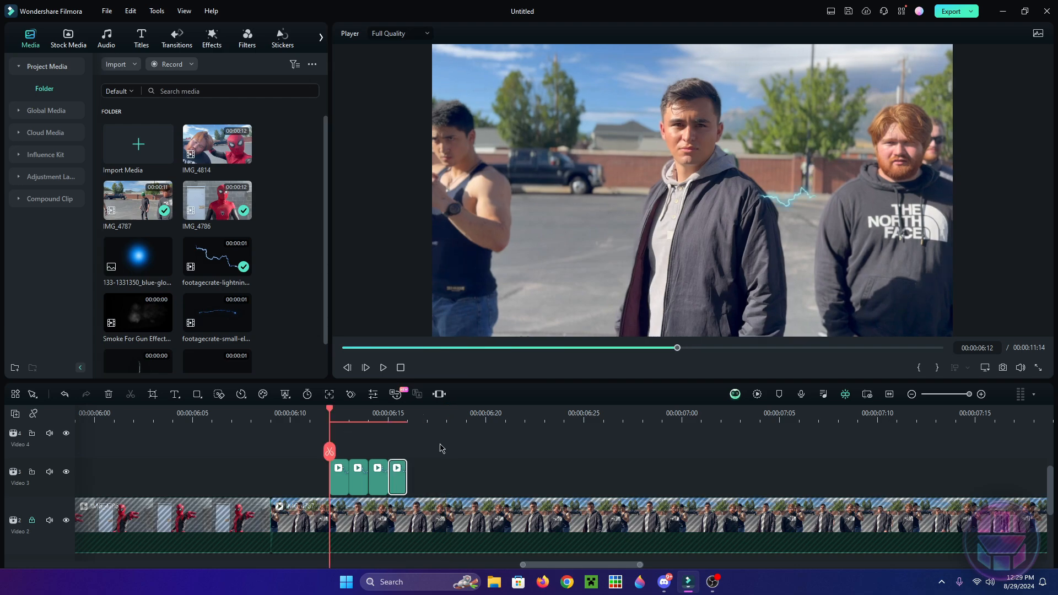
- Move the fourth lightning piece to 00:00:06:20 and place it tilted across the chest of the man in the middle
{"action": "left_click", "coordinate": [408, 414]}
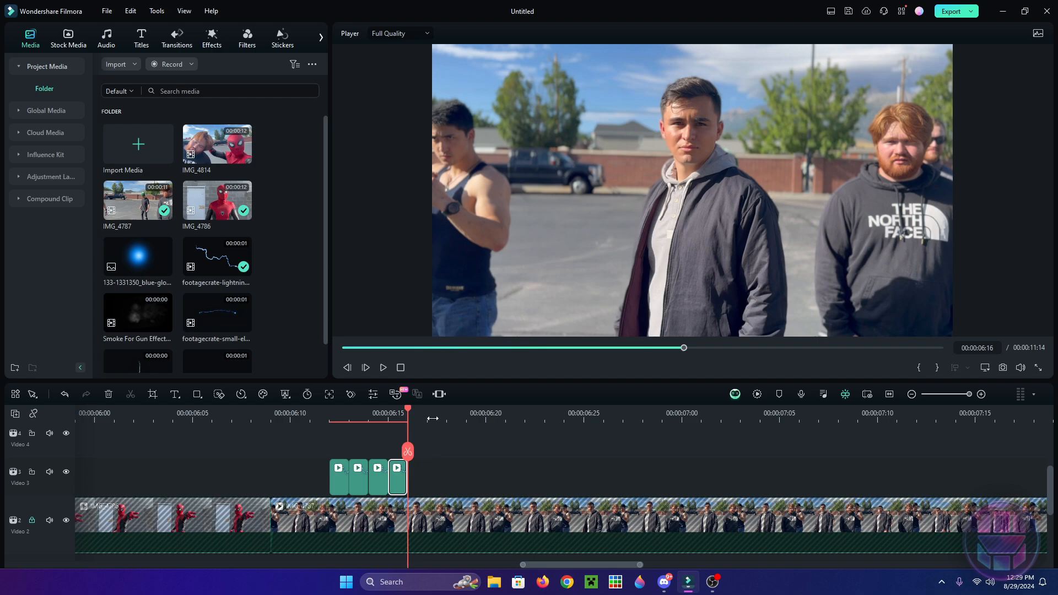
{"action": "left_click", "coordinate": [467, 415]}
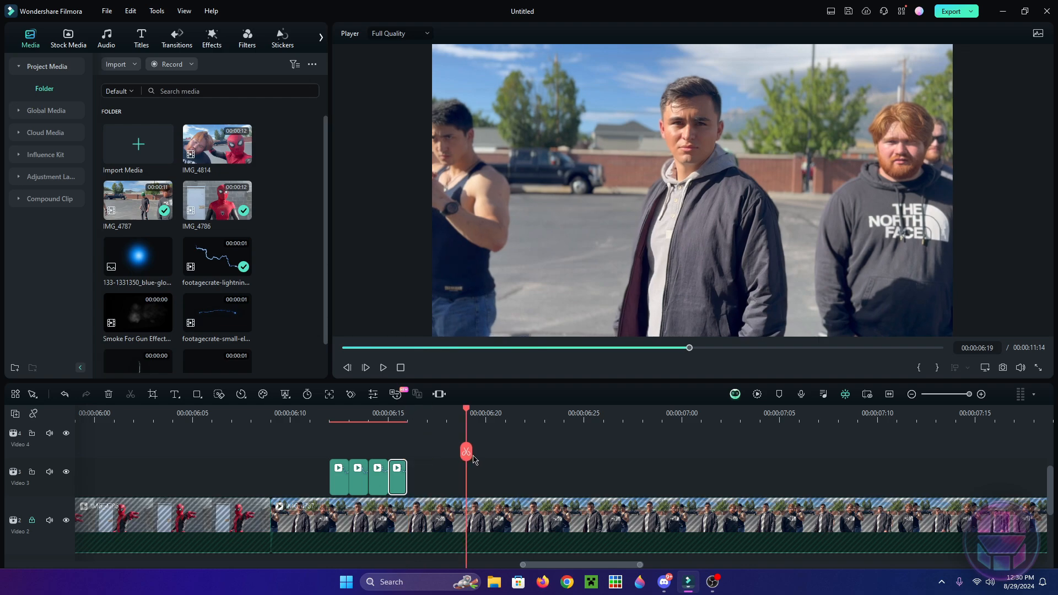
{"action": "mouse_move", "coordinate": [474, 459]}
{"action": "left_mouse_down"}
{"action": "mouse_move", "coordinate": [448, 461]}
{"action": "mouse_move", "coordinate": [465, 461]}
{"action": "left_mouse_up"}
{"action": "key", "text": "Right"}
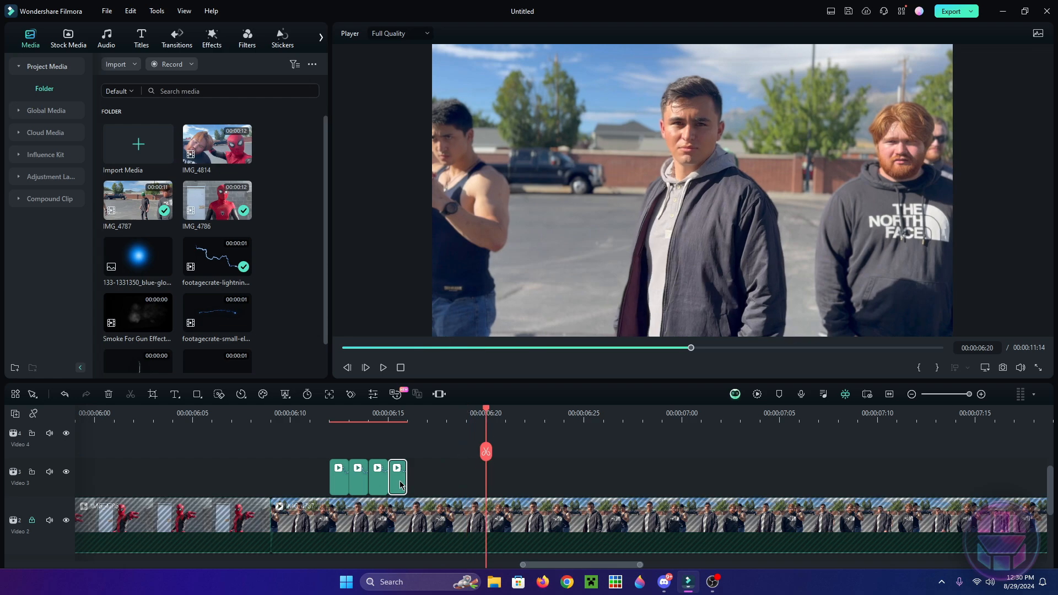
{"action": "left_click_drag", "start_coordinate": [408, 481], "coordinate": [506, 480]}
{"action": "left_click_drag", "start_coordinate": [821, 89], "coordinate": [722, 184]}
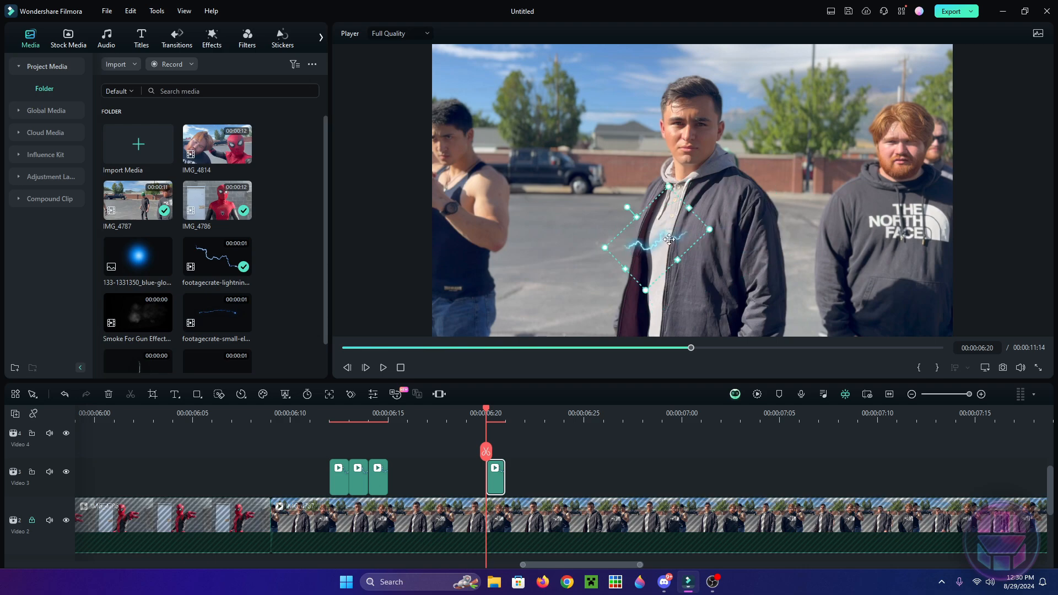
{"action": "left_click_drag", "start_coordinate": [669, 239], "coordinate": [669, 232]}
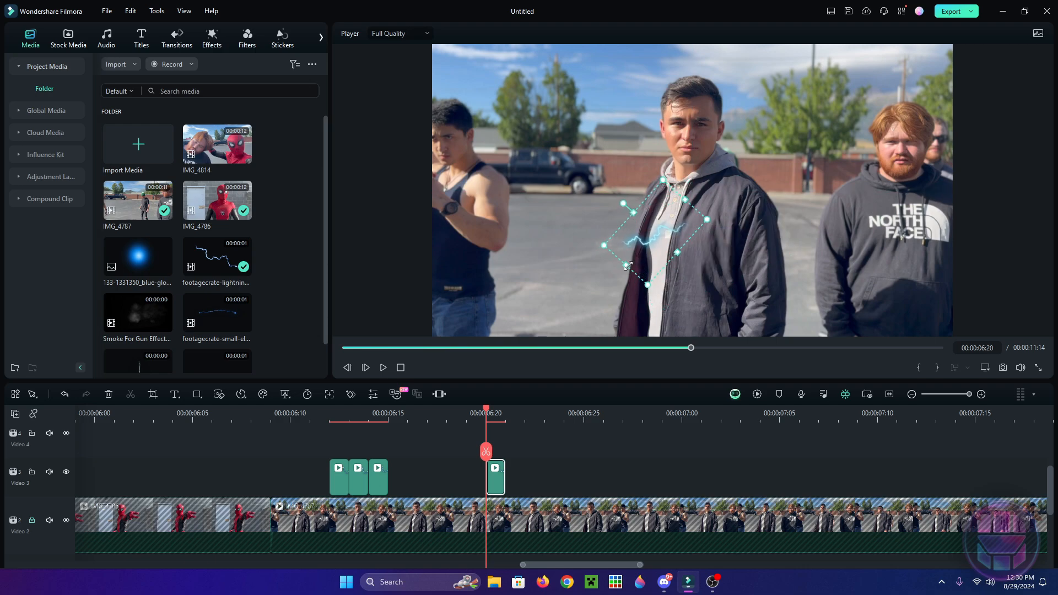
{"action": "left_click_drag", "start_coordinate": [628, 266], "coordinate": [635, 259]}
- Move the other three lightning pieces to start at 00:00:06:17, and shrink the third to about 22.92 by 25.52% beside the middle man's jacket
{"action": "left_click_drag", "start_coordinate": [394, 467], "coordinate": [310, 489]}
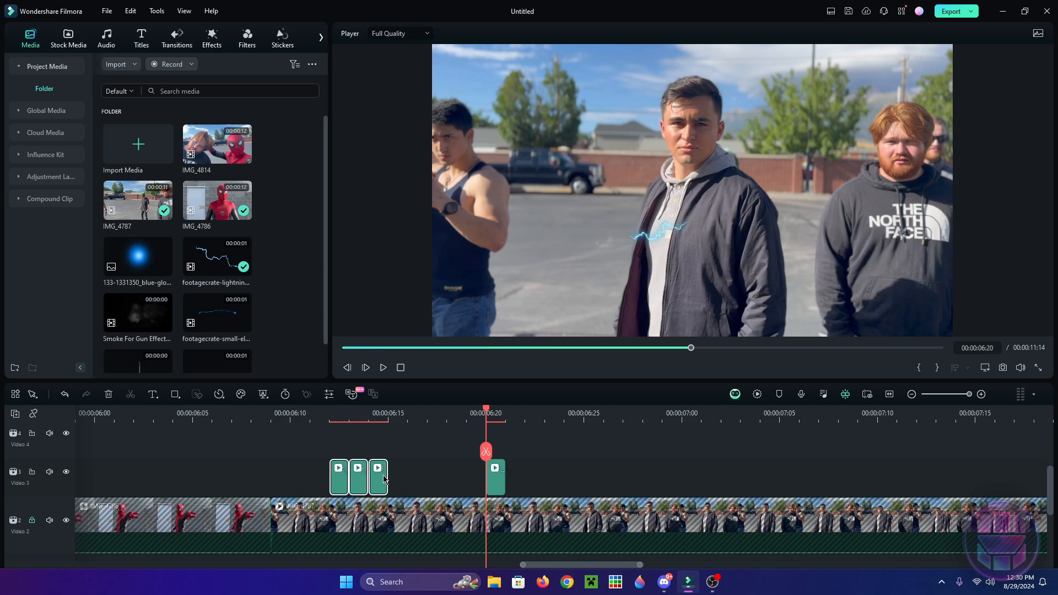
{"action": "left_click_drag", "start_coordinate": [385, 478], "coordinate": [524, 479]}
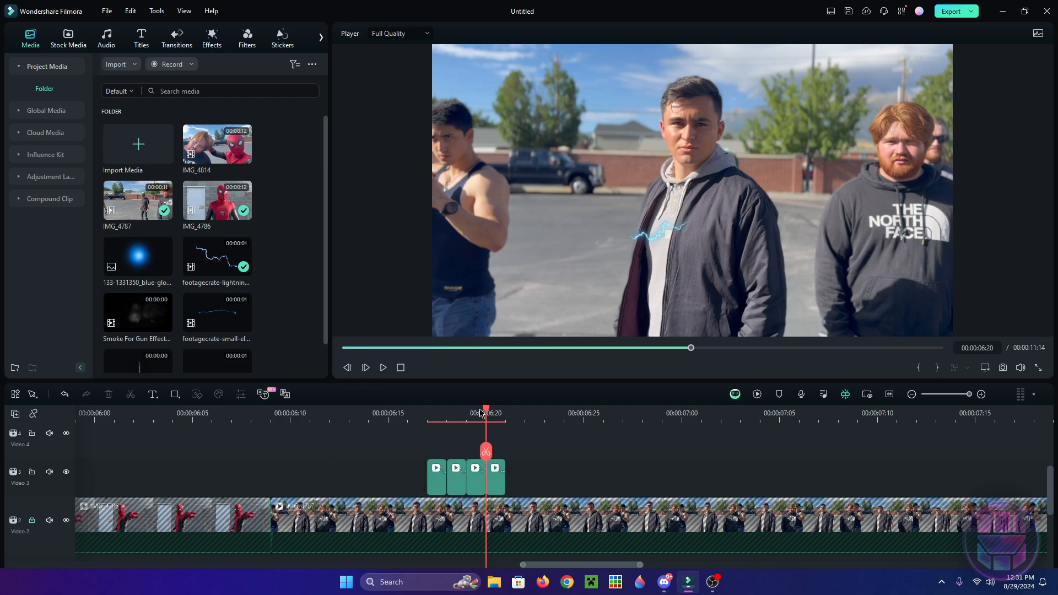
{"action": "left_click_drag", "start_coordinate": [481, 412], "coordinate": [471, 414]}
{"action": "left_click", "coordinate": [478, 473]}
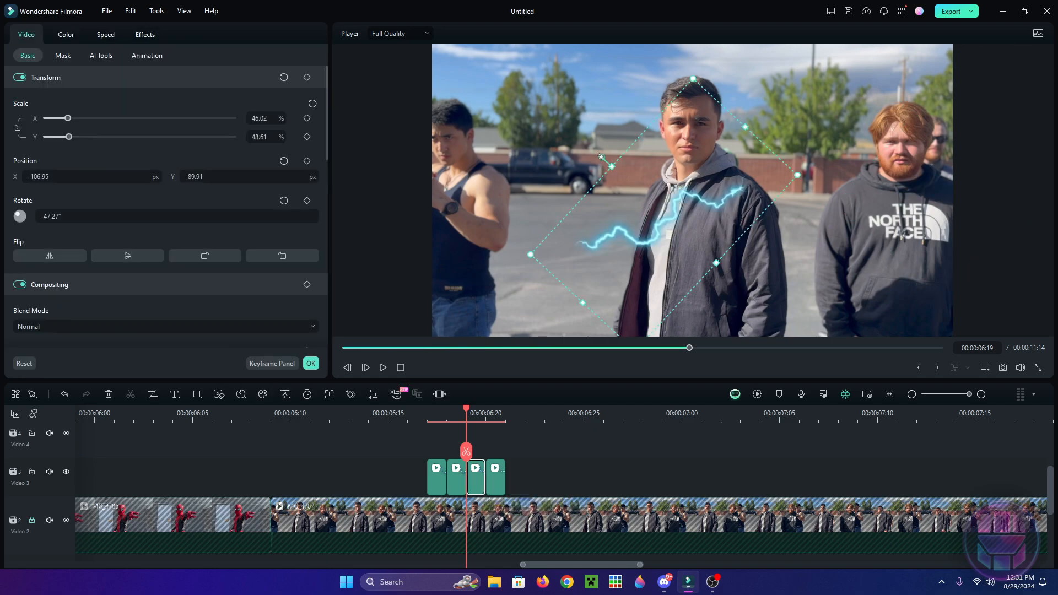
{"action": "left_click_drag", "start_coordinate": [600, 157], "coordinate": [622, 167]}
{"action": "left_click_drag", "start_coordinate": [800, 188], "coordinate": [677, 228]}
{"action": "left_click_drag", "start_coordinate": [581, 311], "coordinate": [589, 307]}
{"action": "left_click", "coordinate": [486, 418]}
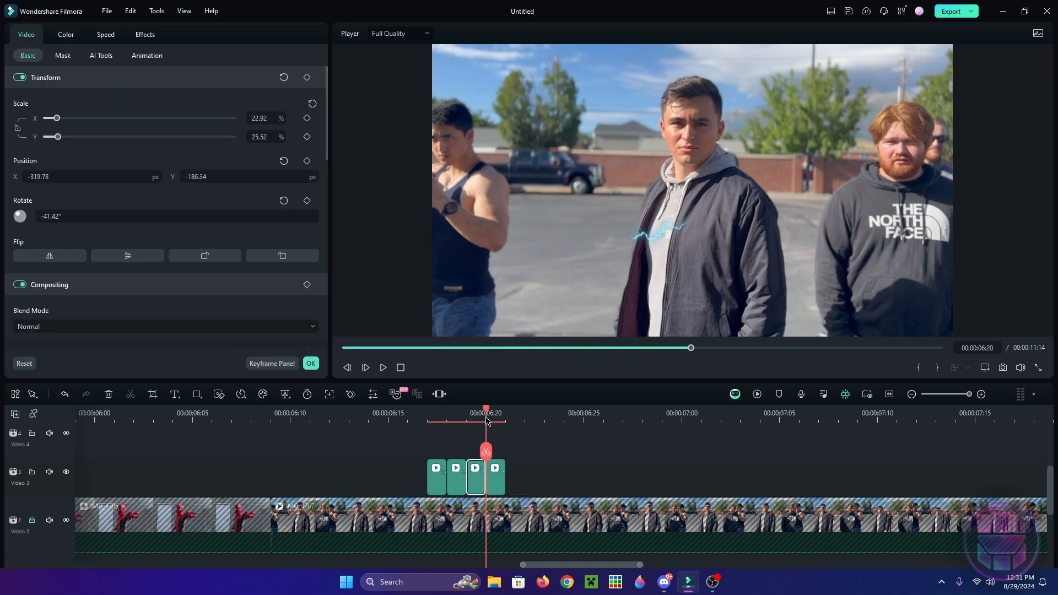
- Tilt the third lightning piece to -55.87° farther from the middle man, and reduce the fourth to 14.85 by 19.24% at -59.96°
{"action": "left_click", "coordinate": [474, 418]}
{"action": "left_click", "coordinate": [485, 417]}
{"action": "left_click", "coordinate": [473, 417]}
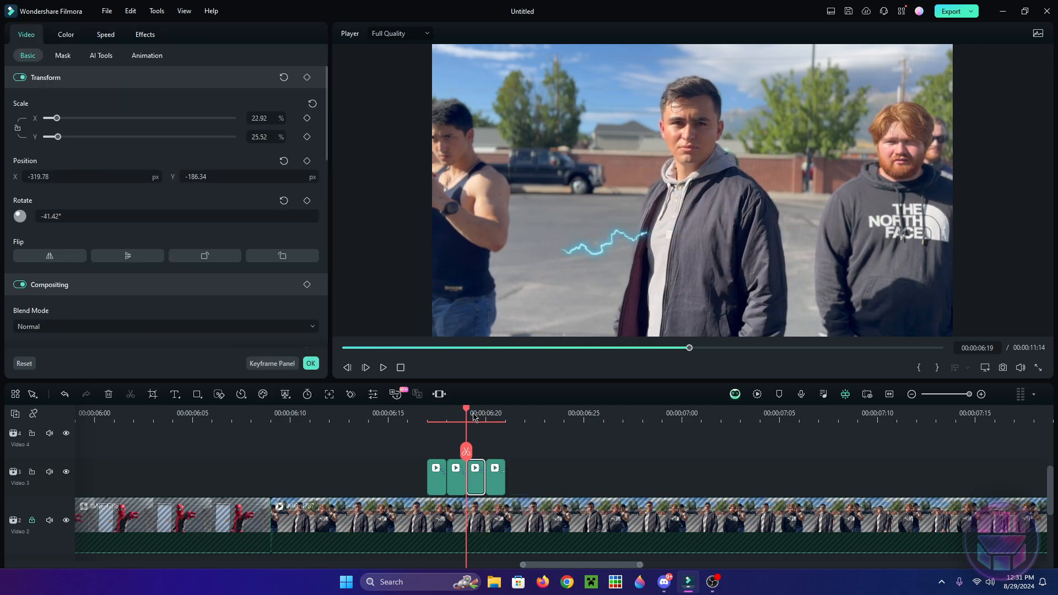
{"action": "left_click_drag", "start_coordinate": [572, 202], "coordinate": [501, 205]}
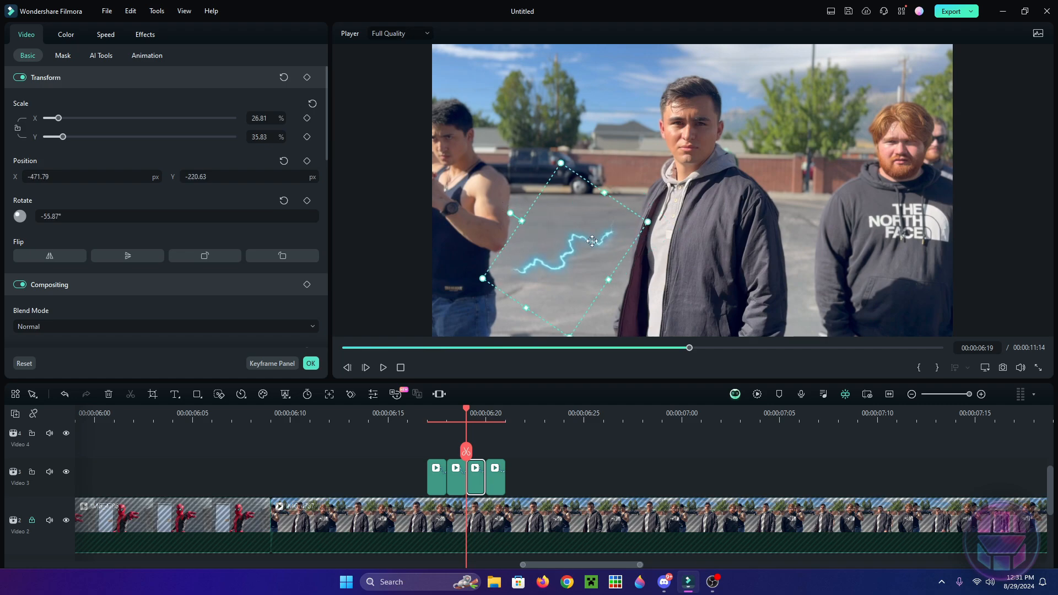
{"action": "left_click_drag", "start_coordinate": [592, 242], "coordinate": [588, 254]}
{"action": "left_click_drag", "start_coordinate": [473, 415], "coordinate": [482, 421]}
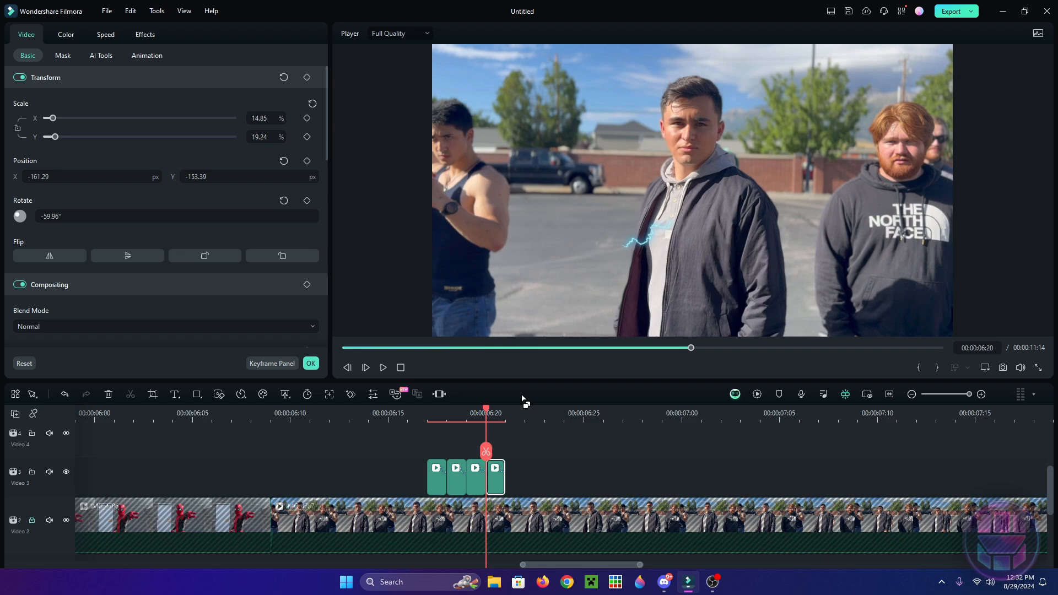
- Reshape the third lightning piece to 19.23 by 35.72%, rotated -60.83°, at about X -482 and Y -261
{"action": "left_click", "coordinate": [466, 417]}
{"action": "left_click", "coordinate": [475, 478]}
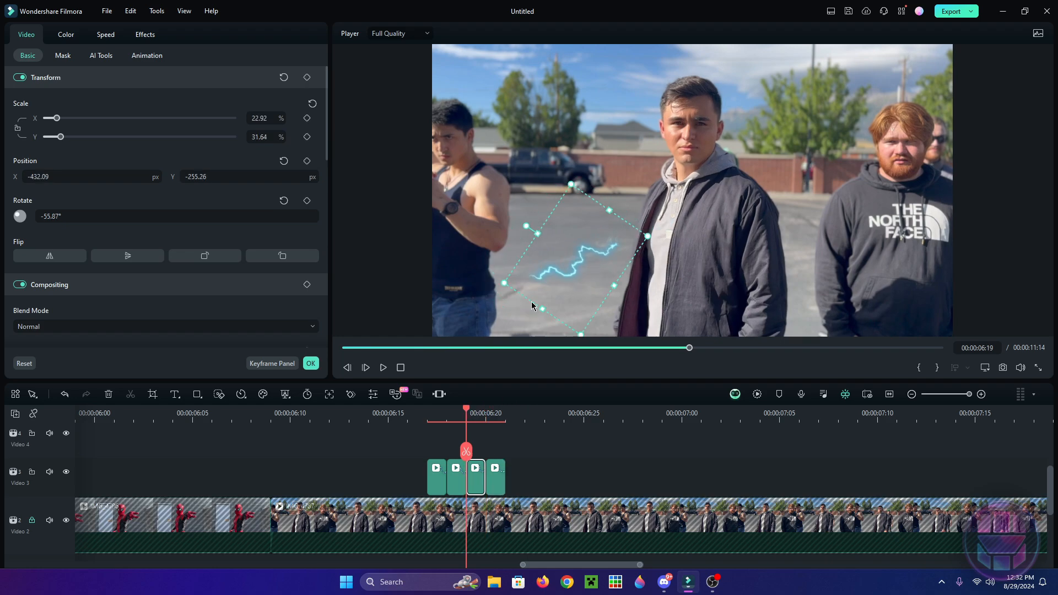
{"action": "left_click_drag", "start_coordinate": [542, 307], "coordinate": [558, 284]}
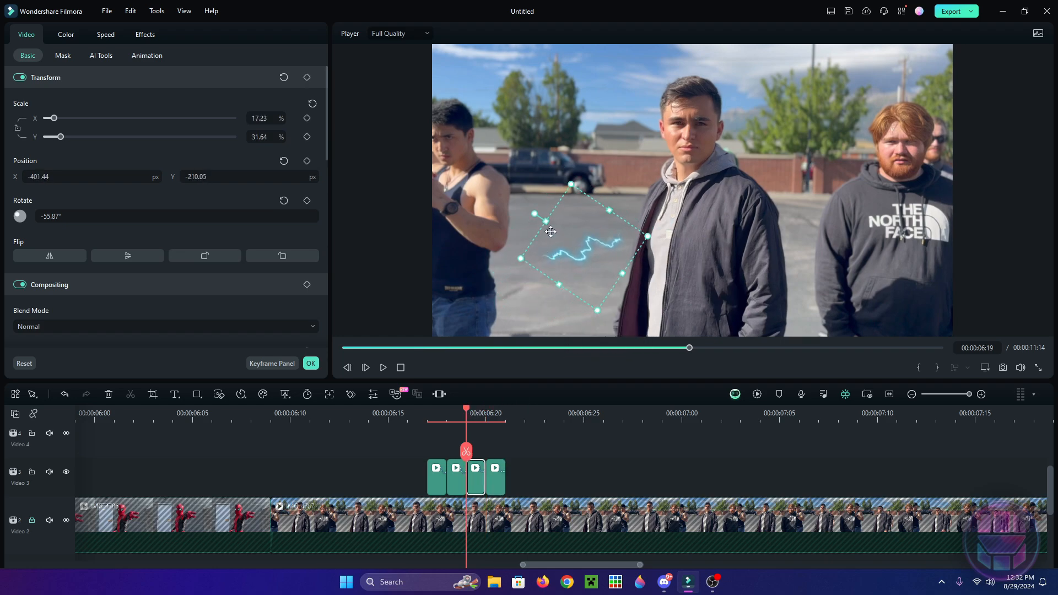
{"action": "left_click_drag", "start_coordinate": [551, 225], "coordinate": [559, 263]}
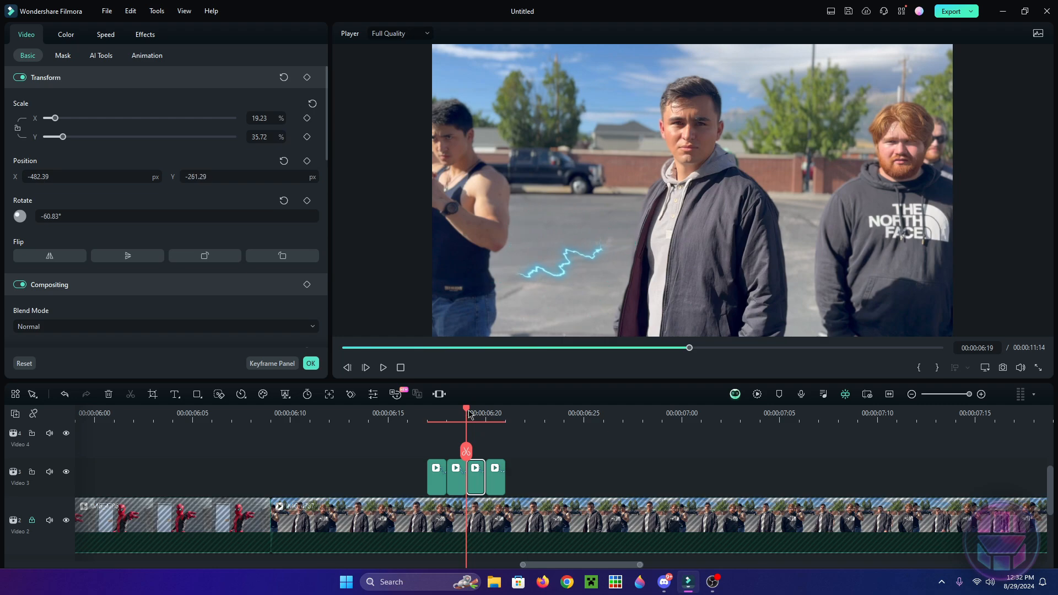
- Enlarge the second lightning piece at 00:00:06:18 to 33.84 by 44.23% and place it over the waist of the man in the tank top
{"action": "left_click", "coordinate": [447, 414]}
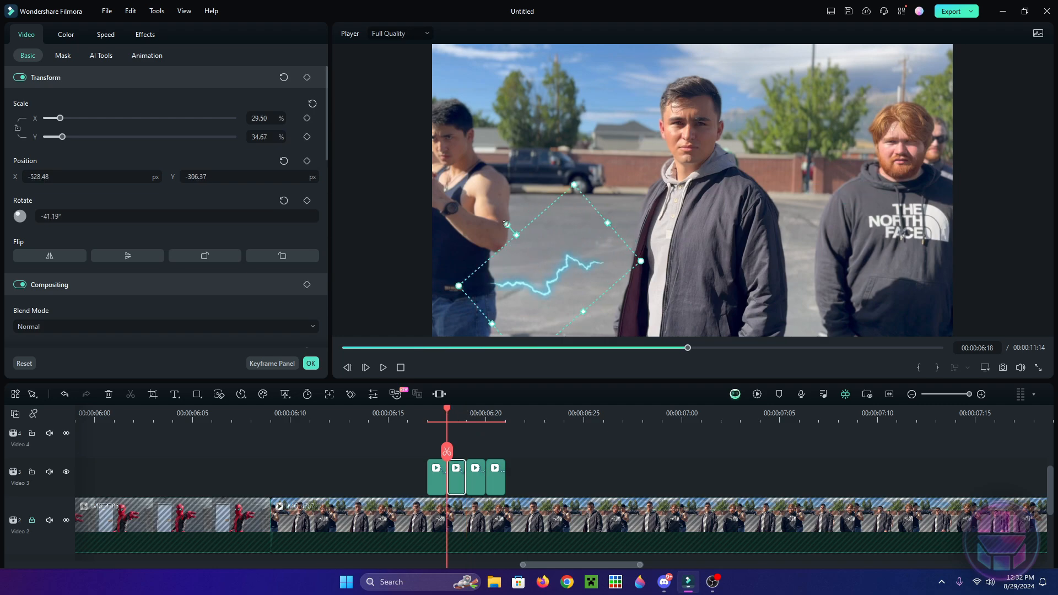
{"action": "mouse_move", "coordinate": [506, 224]}
{"action": "left_mouse_down"}
{"action": "mouse_move", "coordinate": [513, 219]}
{"action": "mouse_move", "coordinate": [506, 226]}
{"action": "left_mouse_up"}
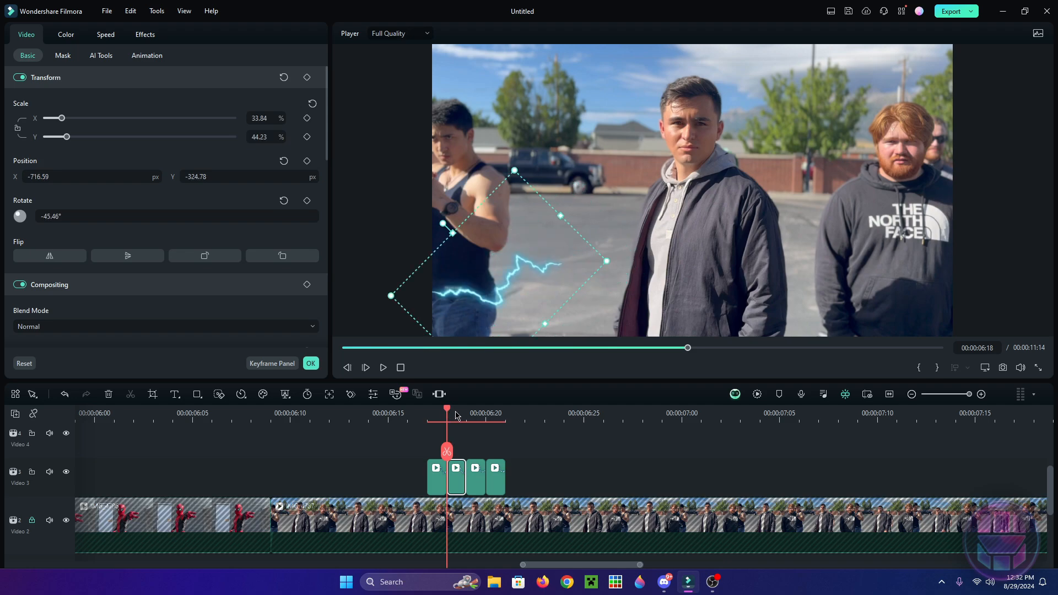
{"action": "left_click_drag", "start_coordinate": [521, 269], "coordinate": [491, 290]}
- Nudge the third lightning piece to X -466.12, Y -257.22 and compare it with the frame at 00:00:06:20
{"action": "key", "text": "Right"}
{"action": "left_click", "coordinate": [577, 260]}
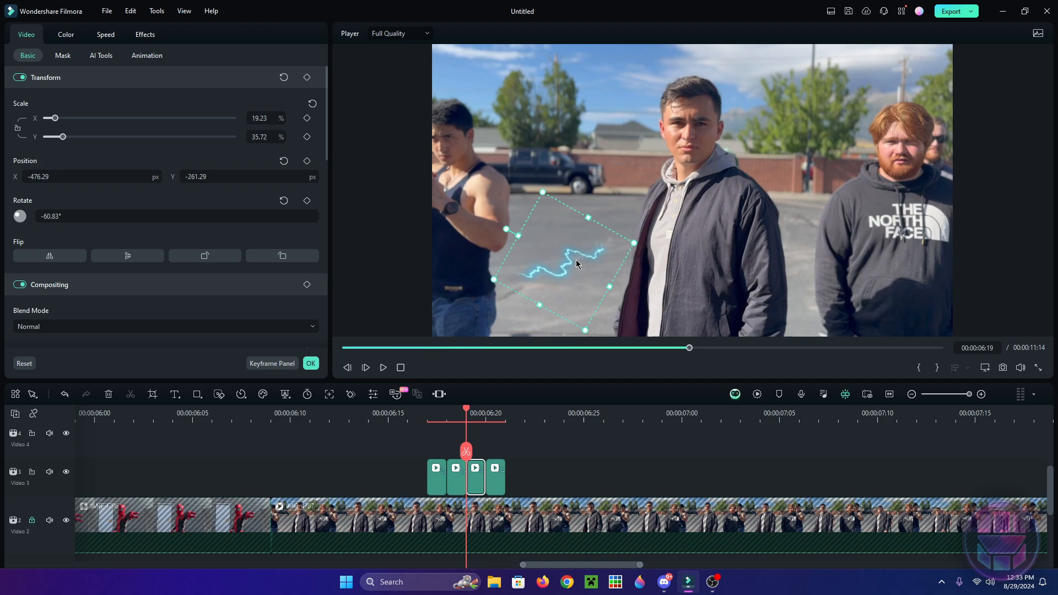
{"action": "left_click", "coordinate": [482, 418]}
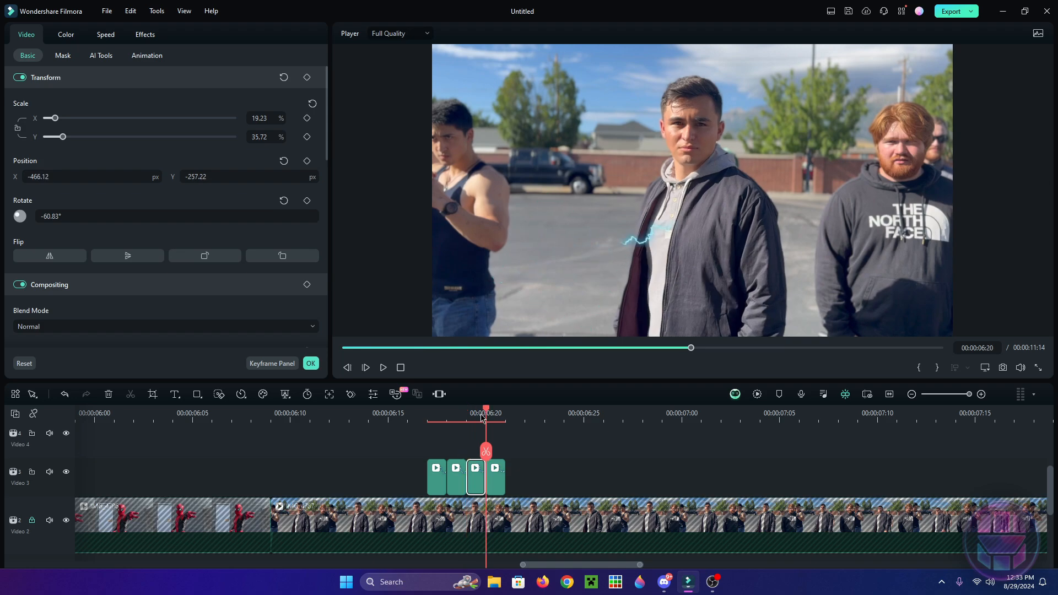
- Enlarge the first lightning piece at 00:00:06:17 to 82.98 by 92.23%, rotate it to -31.10° and move it to X -1353.81, Y -498.98
{"action": "left_click_drag", "start_coordinate": [481, 417], "coordinate": [429, 445]}
{"action": "left_click", "coordinate": [786, 188]}
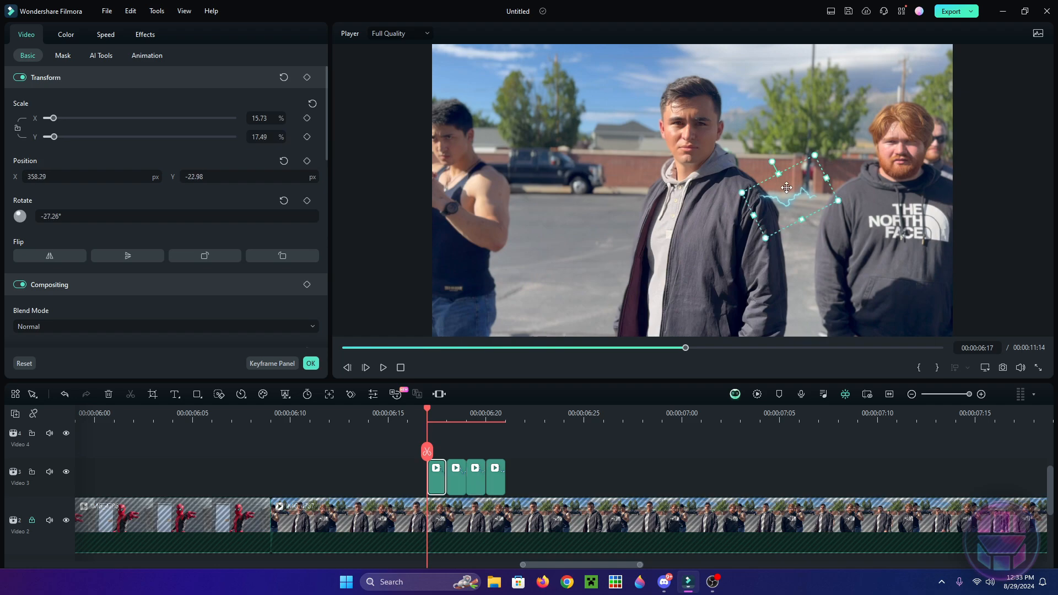
{"action": "left_click_drag", "start_coordinate": [786, 188], "coordinate": [504, 241]}
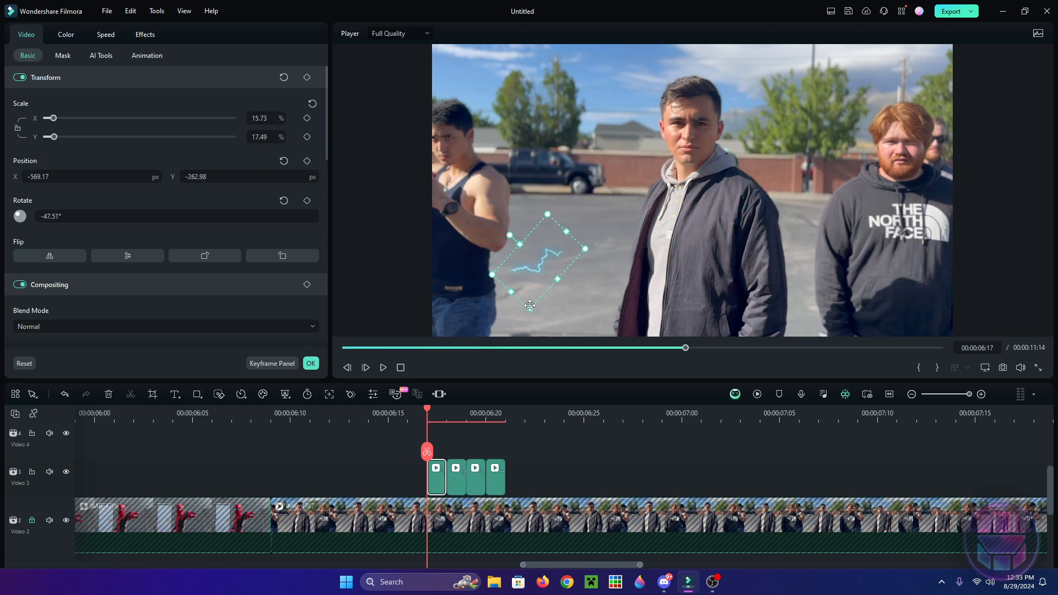
{"action": "left_click_drag", "start_coordinate": [530, 308], "coordinate": [511, 413]}
{"action": "left_click_drag", "start_coordinate": [539, 262], "coordinate": [506, 261]}
{"action": "left_click_drag", "start_coordinate": [436, 198], "coordinate": [466, 194]}
{"action": "left_click_drag", "start_coordinate": [659, 263], "coordinate": [761, 265]}
{"action": "left_click_drag", "start_coordinate": [630, 236], "coordinate": [468, 298]}
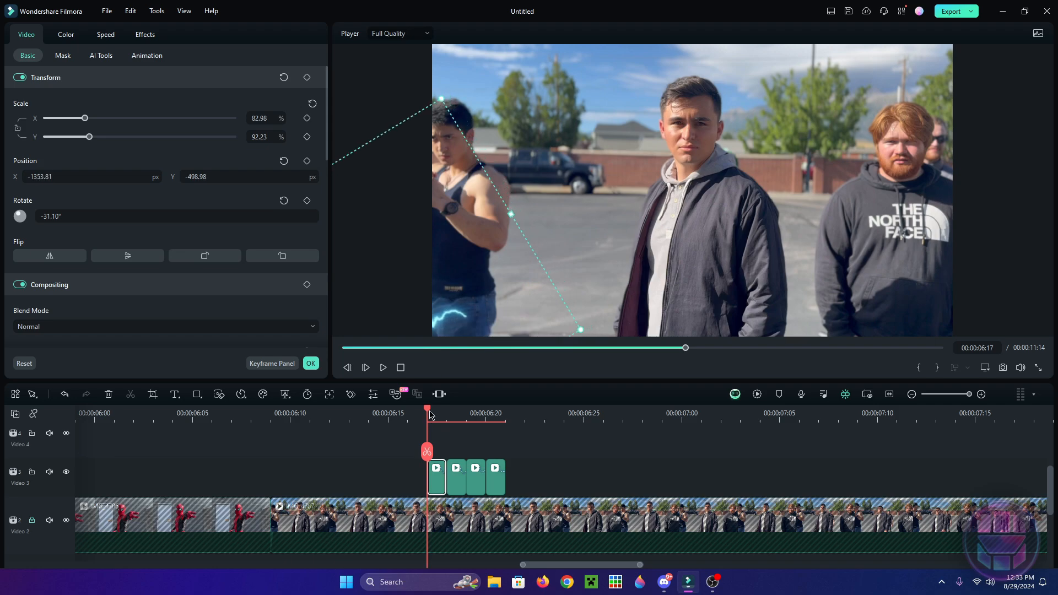
- Shift the second lightning piece to X -789.07, Y -382.82 at -48.65°, and adjust the fourth to X -169.43, Y -161.52 at -54.00°
{"action": "key", "text": "Right"}
{"action": "left_click", "coordinate": [482, 286]}
{"action": "left_click_drag", "start_coordinate": [481, 286], "coordinate": [489, 285]}
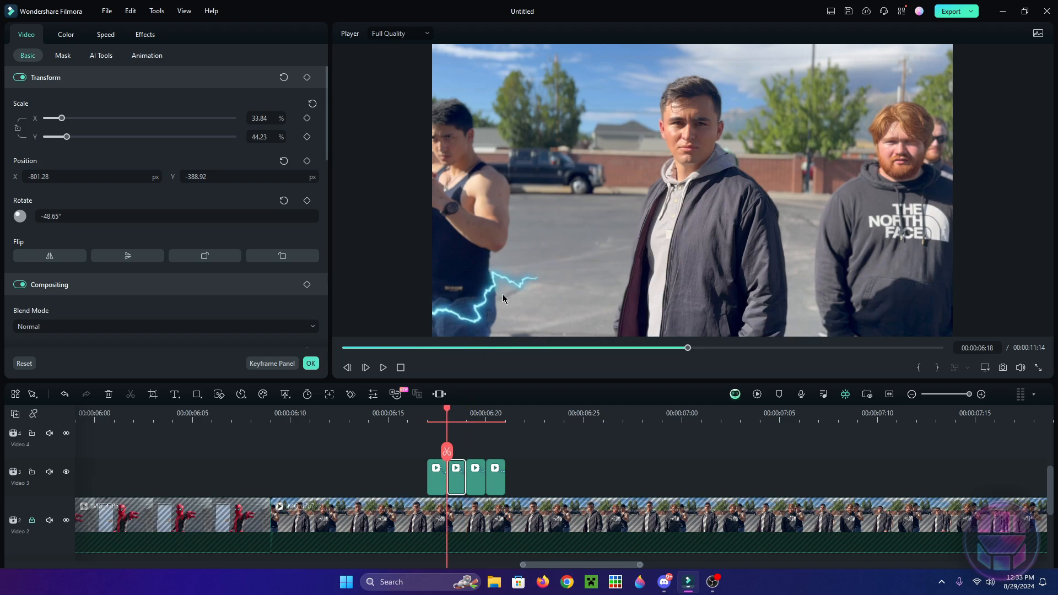
{"action": "left_click_drag", "start_coordinate": [504, 296], "coordinate": [508, 295]}
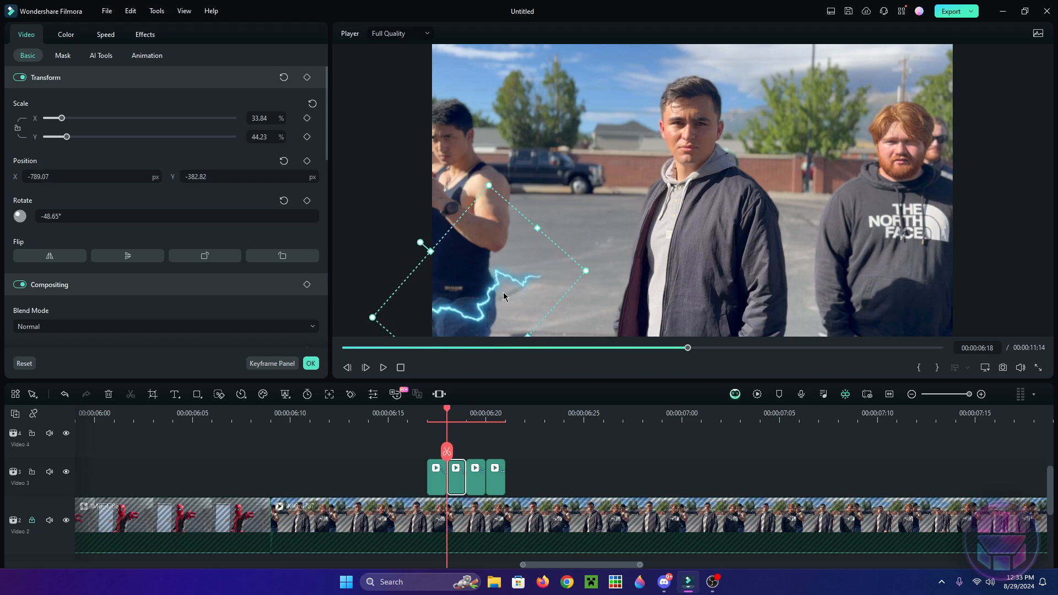
{"action": "left_click", "coordinate": [491, 477]}
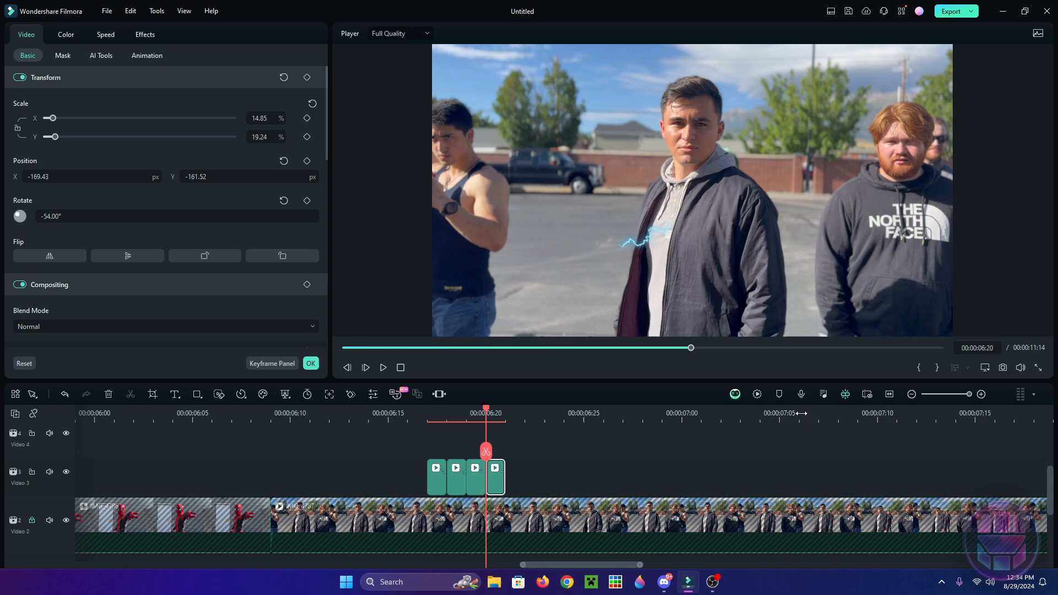
- Render the timeline preview and play back the lightning over the group of men
{"action": "left_click", "coordinate": [758, 395]}
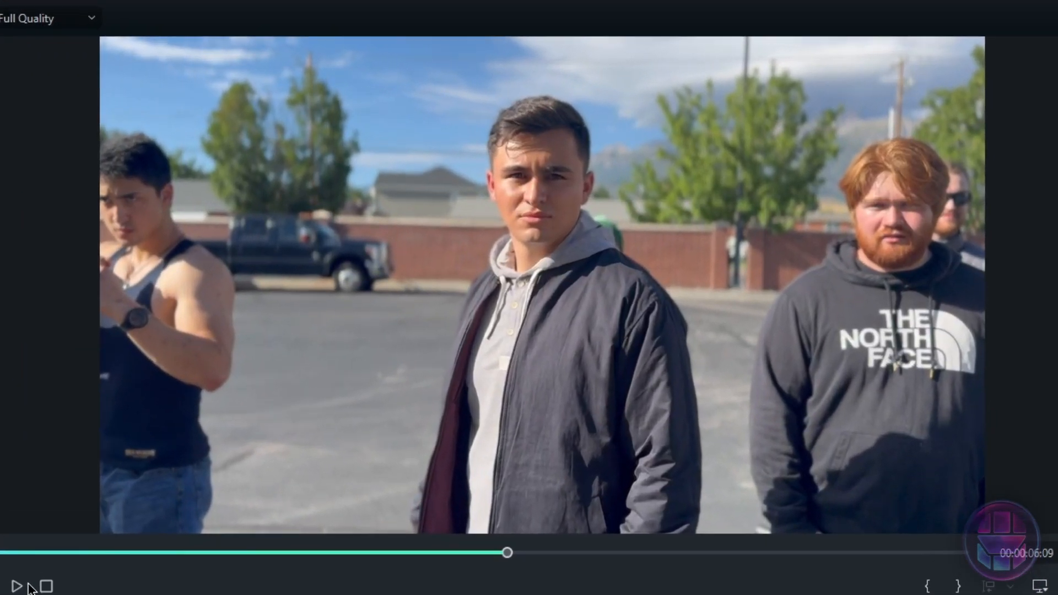
{"action": "key", "text": "space"}
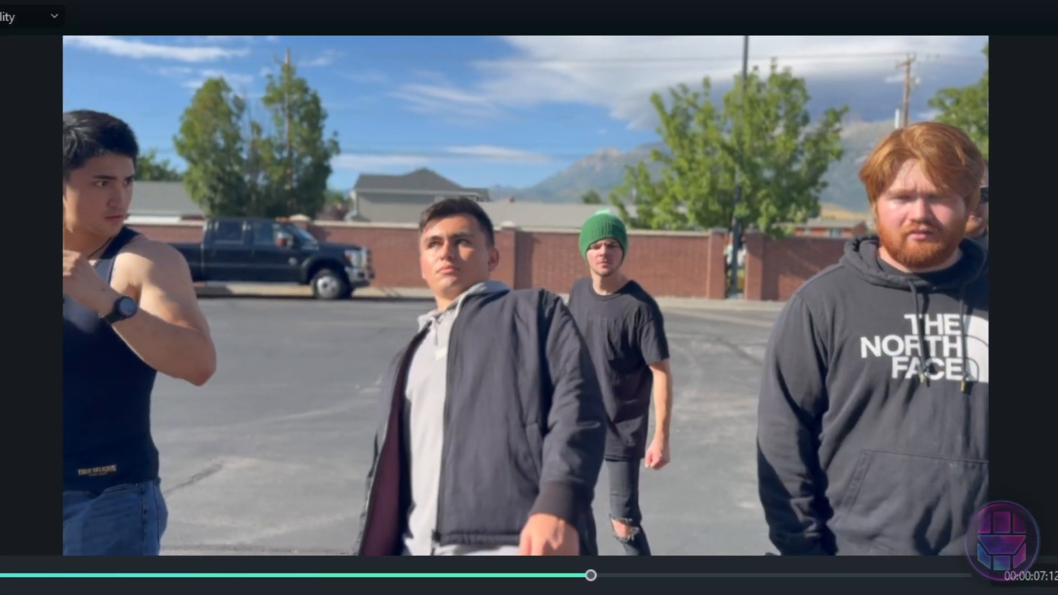
{"action": "key", "text": "space"}
{"action": "left_click", "coordinate": [382, 367]}
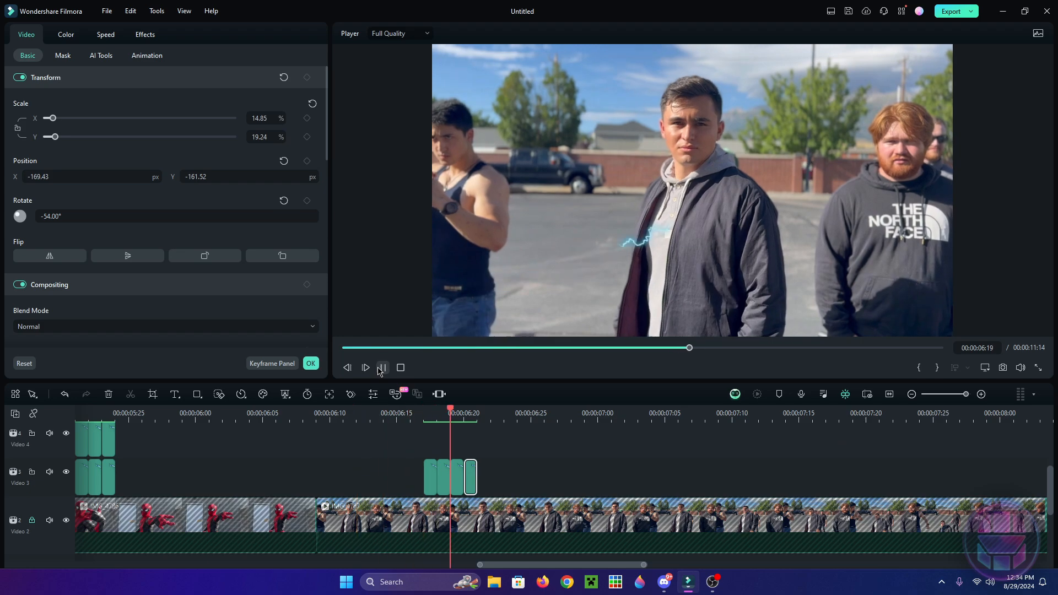
- Replay the lightning over the group of men several times from before 00:00:06:17 to check its motion
{"action": "left_click", "coordinate": [383, 423]}
{"action": "scroll", "coordinate": [384, 426], "scroll_direction": "down", "scroll_amount": 2}
{"action": "left_click", "coordinate": [384, 367]}
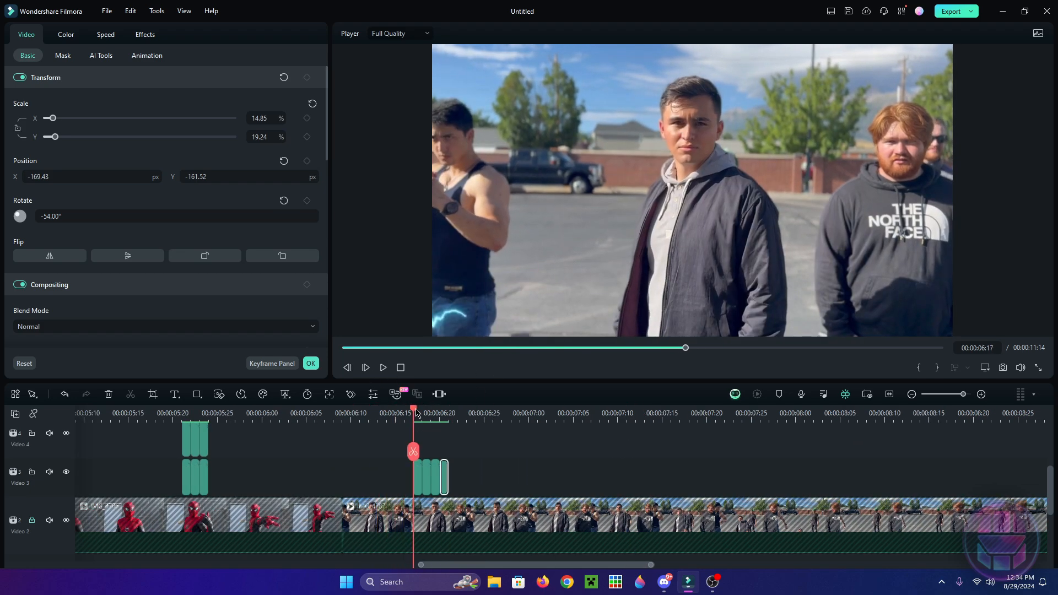
{"action": "left_click_drag", "start_coordinate": [418, 418], "coordinate": [449, 422]}
{"action": "scroll", "coordinate": [485, 412], "scroll_direction": "down", "scroll_amount": 1}
{"action": "left_click", "coordinate": [361, 414]}
{"action": "key", "text": "space"}
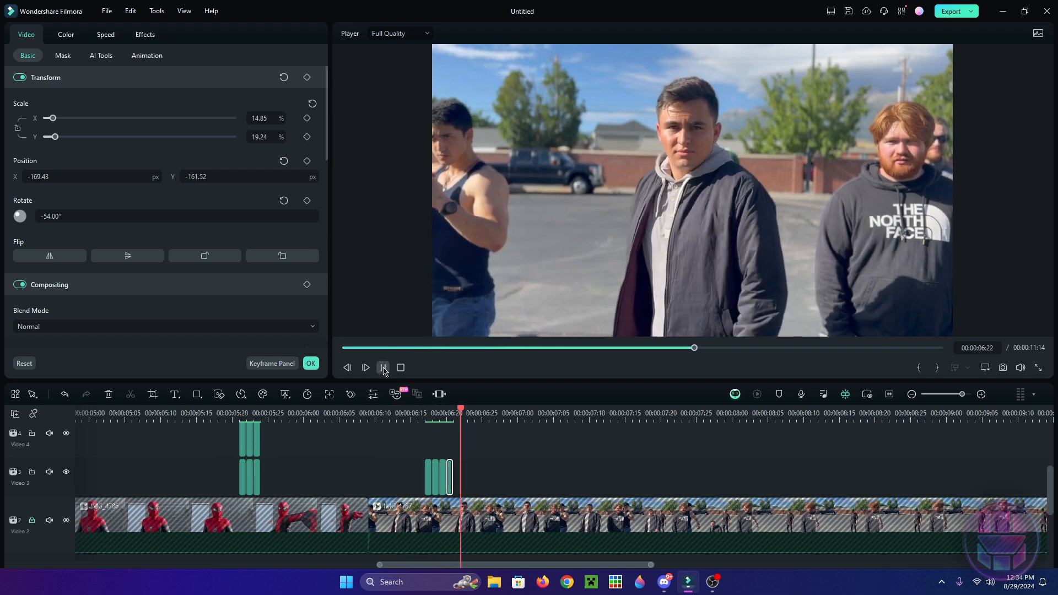
{"action": "key", "text": "space"}
{"action": "left_click", "coordinate": [383, 367]}
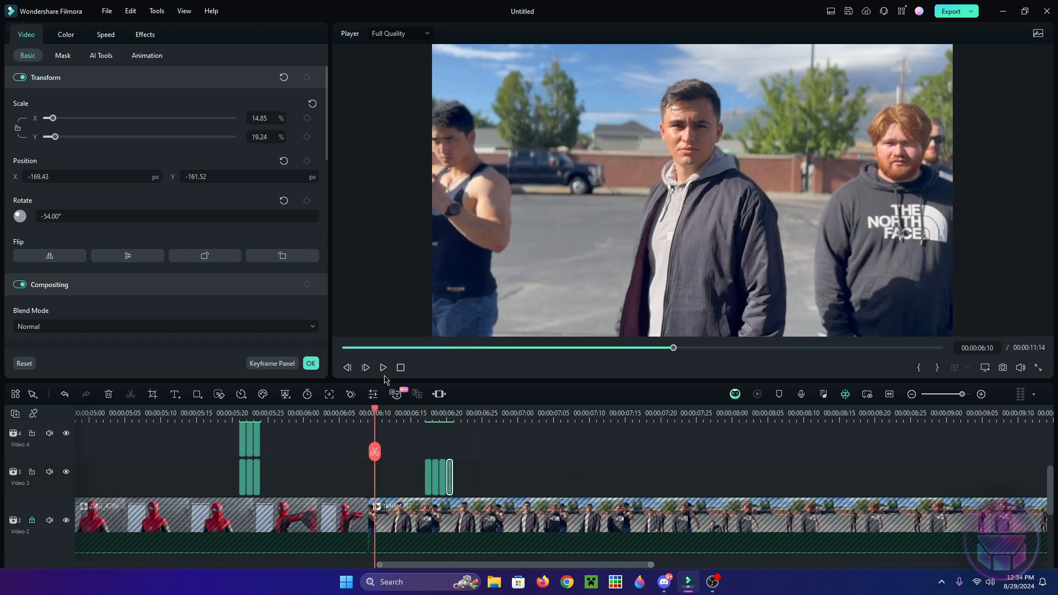
- Play back the cut from the Spider-Man shot to the parking-lot shot to check the lightning clips' timing
{"action": "left_click", "coordinate": [384, 374]}
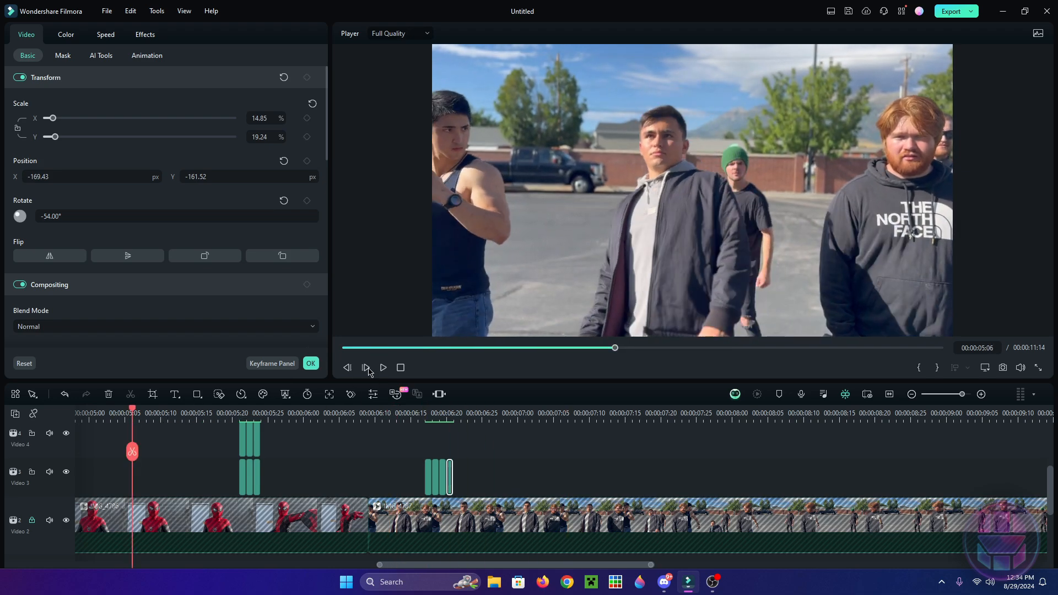
{"action": "left_click", "coordinate": [385, 369]}
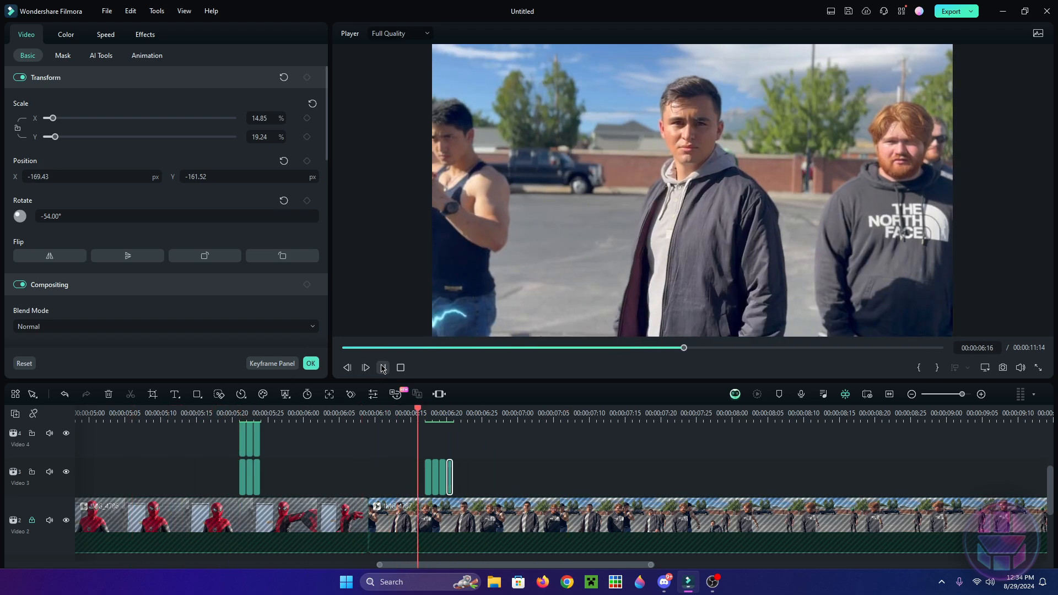
{"action": "left_click", "coordinate": [385, 369]}
{"action": "left_click_drag", "start_coordinate": [747, 347], "coordinate": [688, 347]}
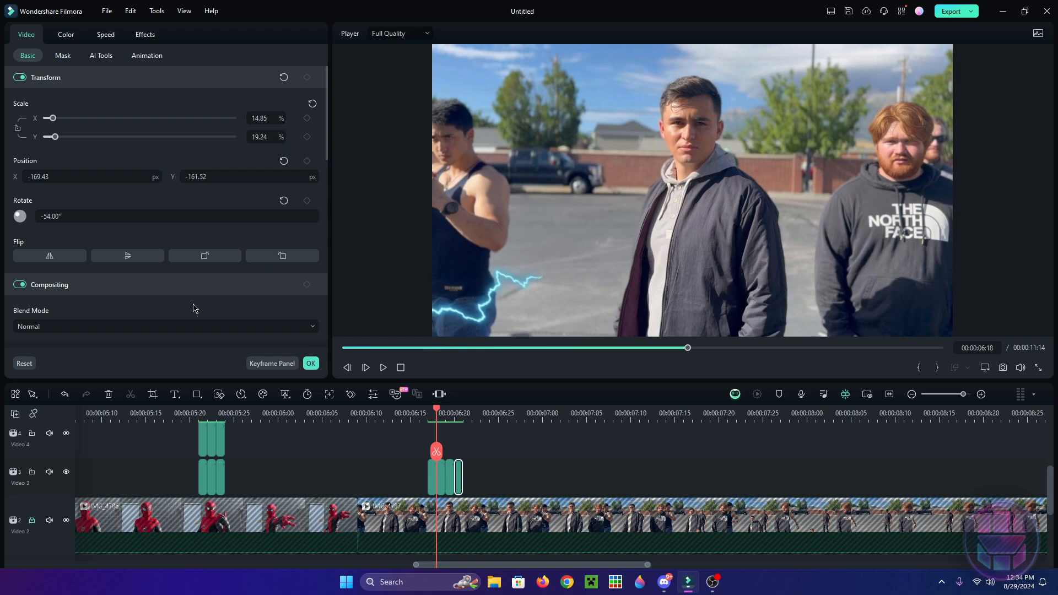
{"action": "left_click", "coordinate": [390, 420]}
{"action": "left_click", "coordinate": [382, 368]}
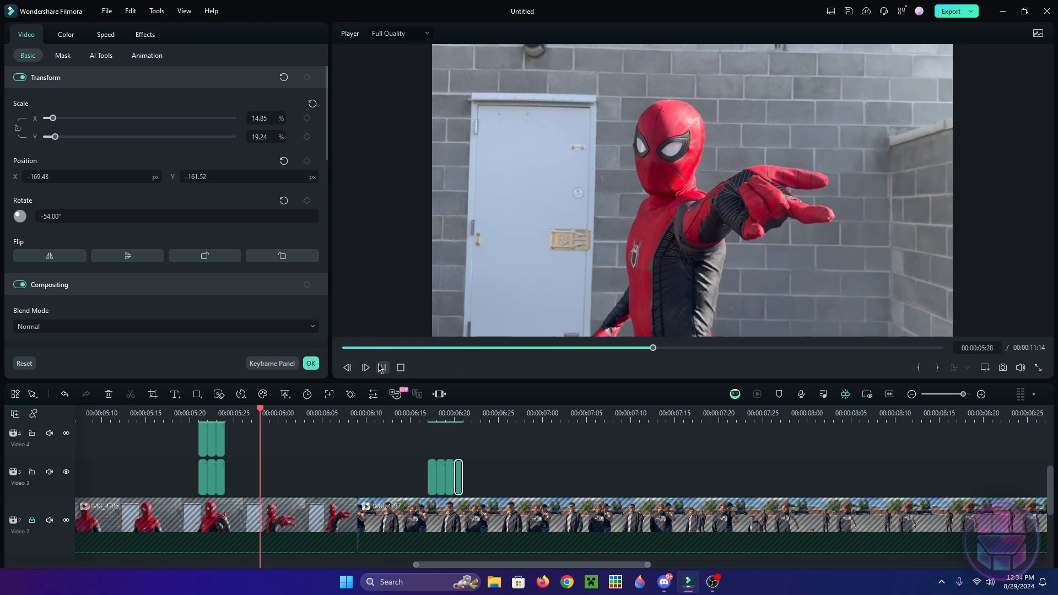
{"action": "left_click", "coordinate": [428, 415]}
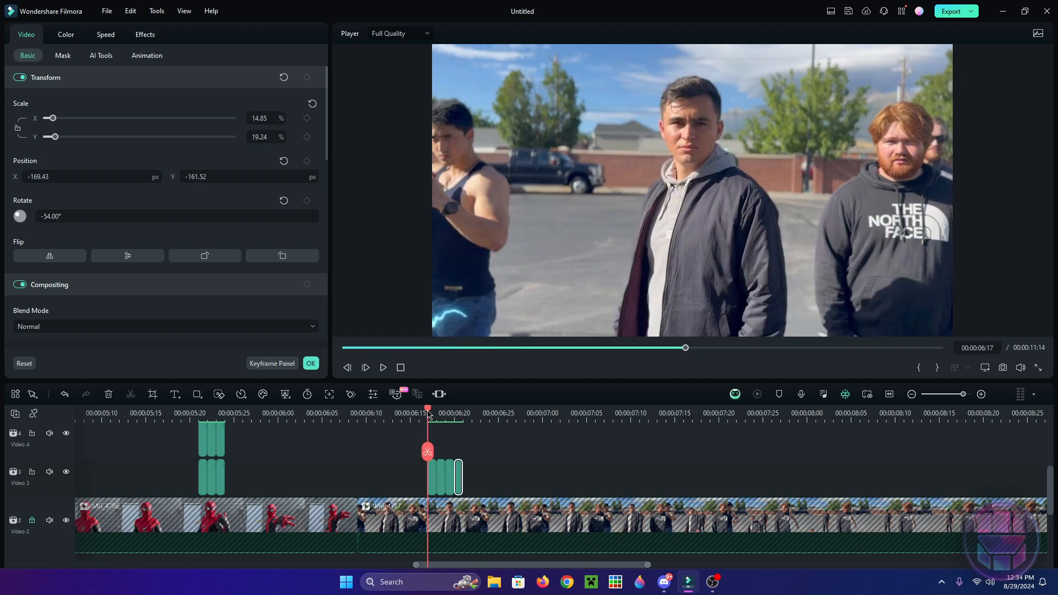
- Extend the last lightning clip on Video 3, split it at 00:00:06:21 and trim the new piece to one frame
{"action": "left_click_drag", "start_coordinate": [496, 566], "coordinate": [505, 569]}
{"action": "scroll", "coordinate": [387, 414], "scroll_direction": "up", "scroll_amount": 2}
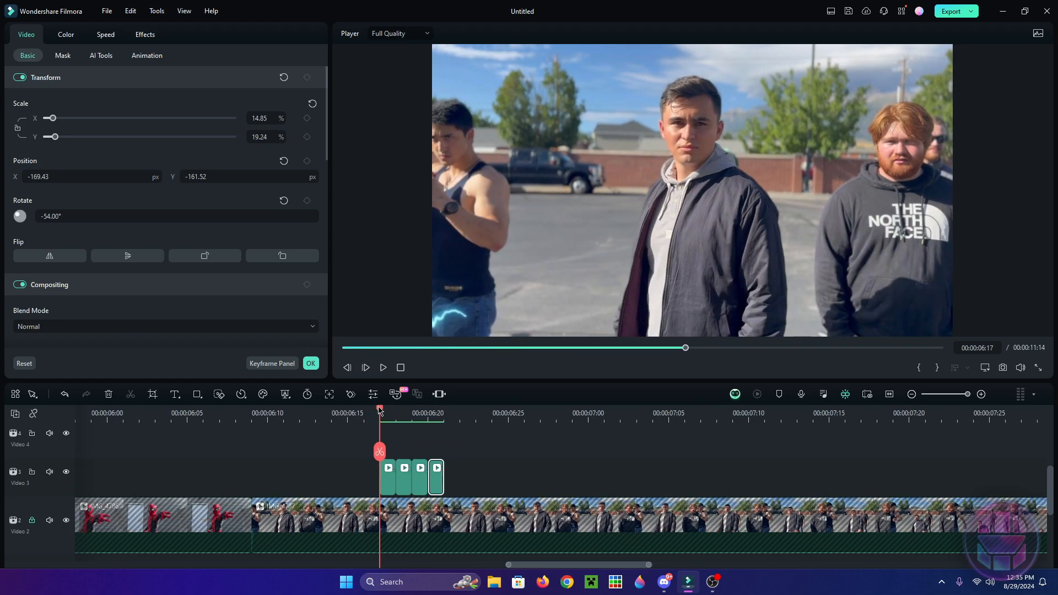
{"action": "left_click_drag", "start_coordinate": [380, 411], "coordinate": [428, 415]}
{"action": "left_click_drag", "start_coordinate": [442, 470], "coordinate": [604, 472]}
{"action": "left_click", "coordinate": [444, 416]}
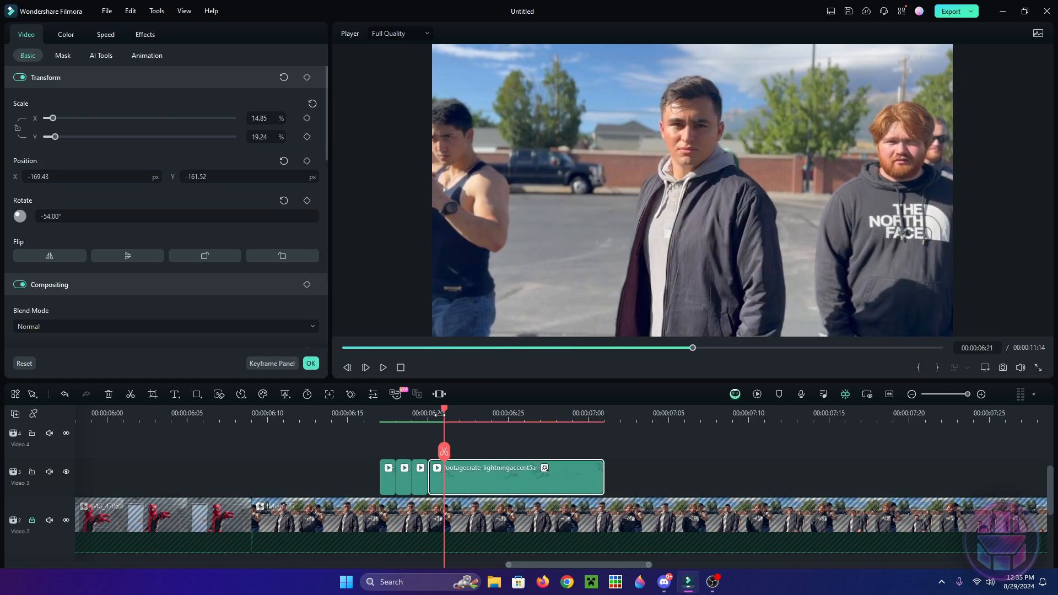
{"action": "left_click", "coordinate": [444, 452]}
{"action": "left_click", "coordinate": [509, 423]}
{"action": "left_click_drag", "start_coordinate": [510, 426], "coordinate": [573, 435]}
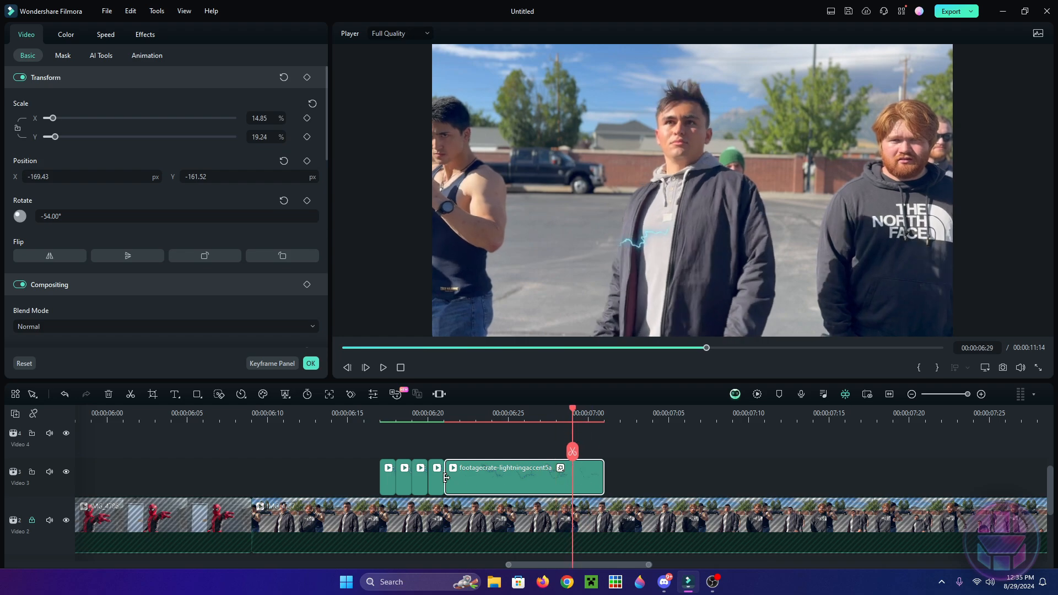
{"action": "left_click_drag", "start_coordinate": [578, 476], "coordinate": [451, 473]}
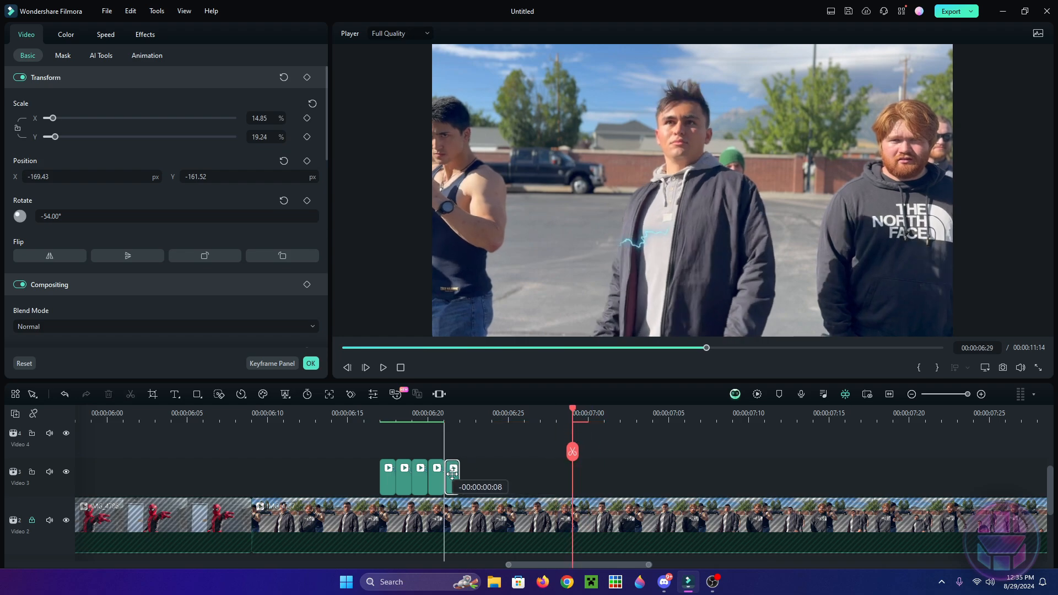
- Shrink the new lightning piece to about 8.95% by 13.60% and move it onto the man's chest at about X -129.54, Y -137.28
{"action": "left_click_drag", "start_coordinate": [430, 420], "coordinate": [446, 420]}
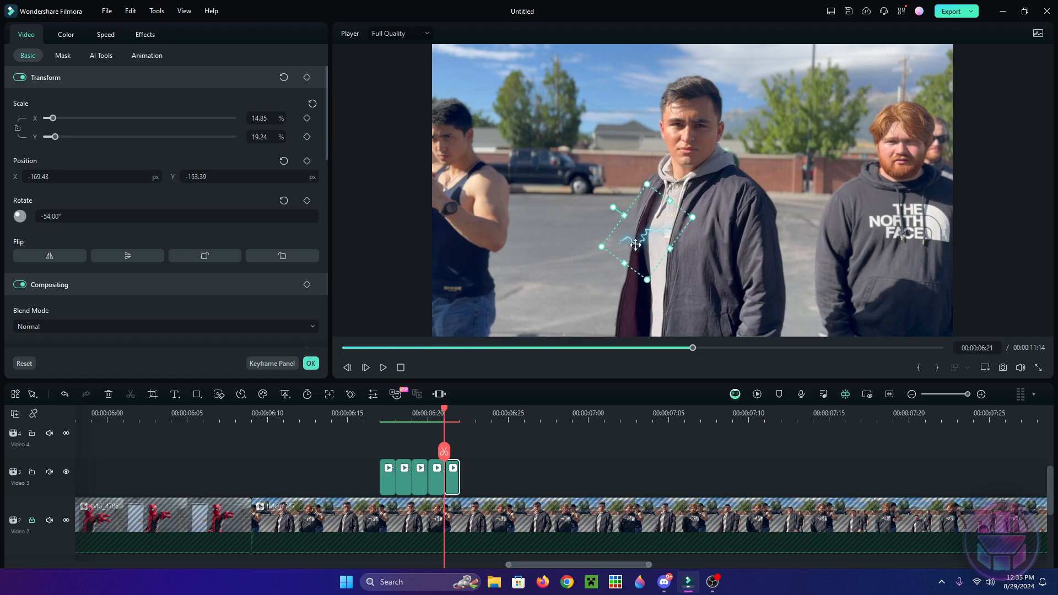
{"action": "left_click_drag", "start_coordinate": [426, 418], "coordinate": [442, 421]}
{"action": "left_click_drag", "start_coordinate": [629, 269], "coordinate": [645, 247]}
{"action": "left_click_drag", "start_coordinate": [677, 205], "coordinate": [674, 238]}
{"action": "mouse_move", "coordinate": [439, 417]}
{"action": "left_mouse_down"}
{"action": "mouse_move", "coordinate": [428, 422]}
{"action": "mouse_move", "coordinate": [442, 422]}
{"action": "left_mouse_up"}
- Play back the five-piece lightning strike from 00:00:06:13 to check how it travels to the man's chest
{"action": "left_click", "coordinate": [316, 415]}
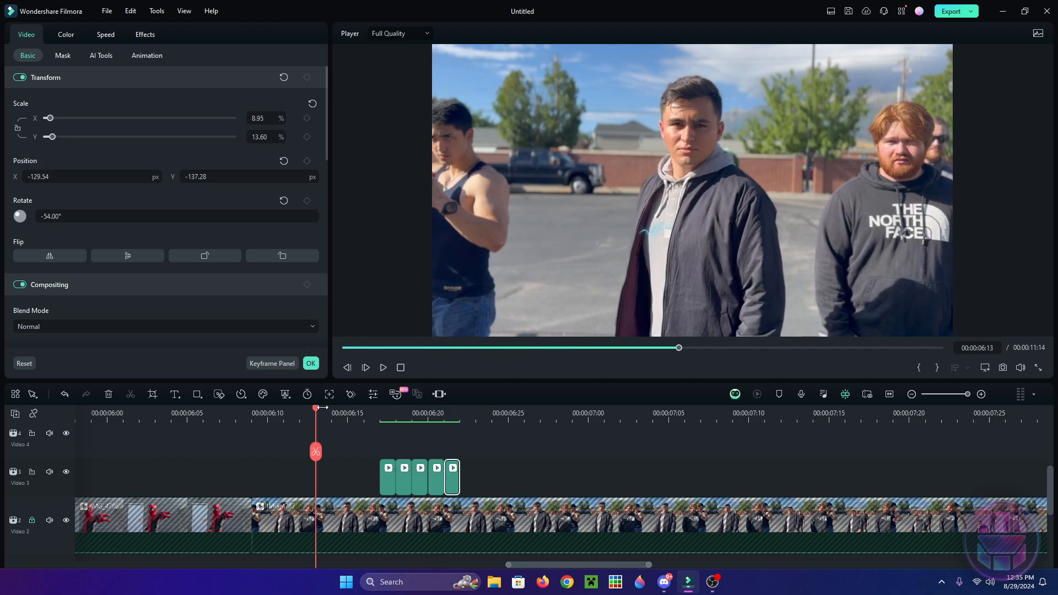
{"action": "left_click", "coordinate": [384, 369]}
{"action": "left_click", "coordinate": [383, 370]}
{"action": "left_click", "coordinate": [382, 370]}
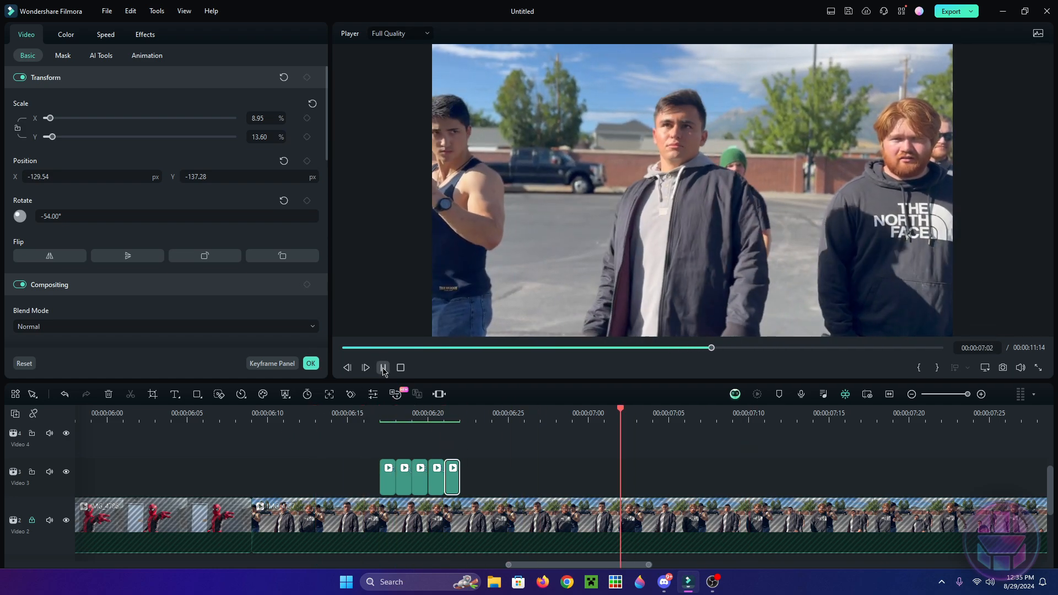
{"action": "left_click", "coordinate": [383, 370]}
- Copy the five lightning clips on Video 3 and stack the duplicates on Video 4, aligned to start at 00:00:06:17
{"action": "left_click_drag", "start_coordinate": [396, 417], "coordinate": [459, 426]}
{"action": "left_click", "coordinate": [379, 416]}
{"action": "left_click_drag", "start_coordinate": [490, 380], "coordinate": [492, 294]}
{"action": "left_click_drag", "start_coordinate": [419, 337], "coordinate": [441, 336]}
{"action": "left_click_drag", "start_coordinate": [546, 429], "coordinate": [402, 458]}
{"action": "right_click", "coordinate": [402, 460]}
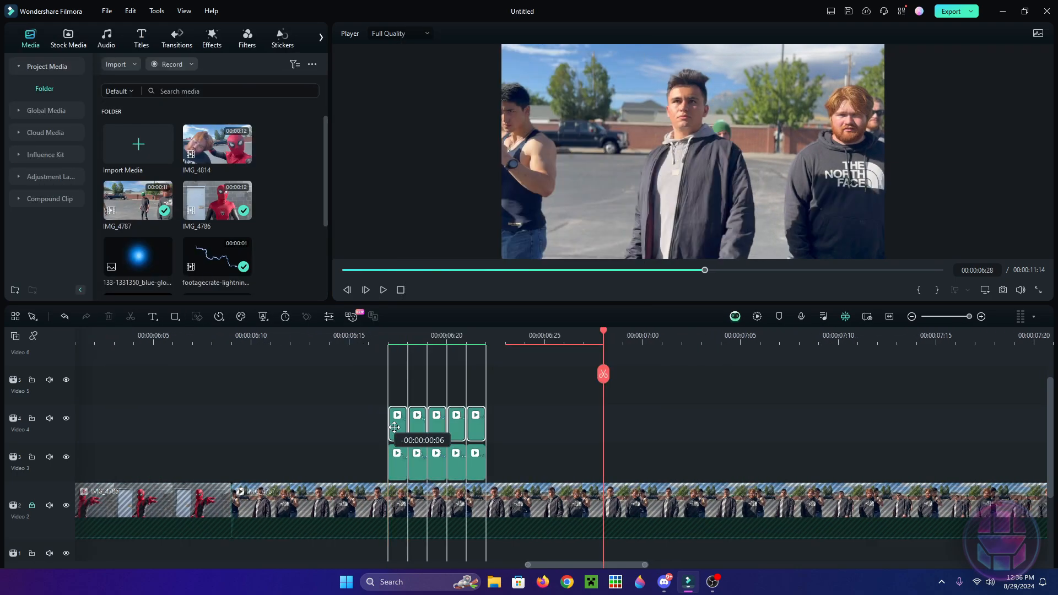
{"action": "left_click_drag", "start_coordinate": [409, 431], "coordinate": [407, 427]}
{"action": "left_click", "coordinate": [389, 337]}
{"action": "key", "text": "Return"}
{"action": "left_click_drag", "start_coordinate": [389, 332], "coordinate": [446, 342]}
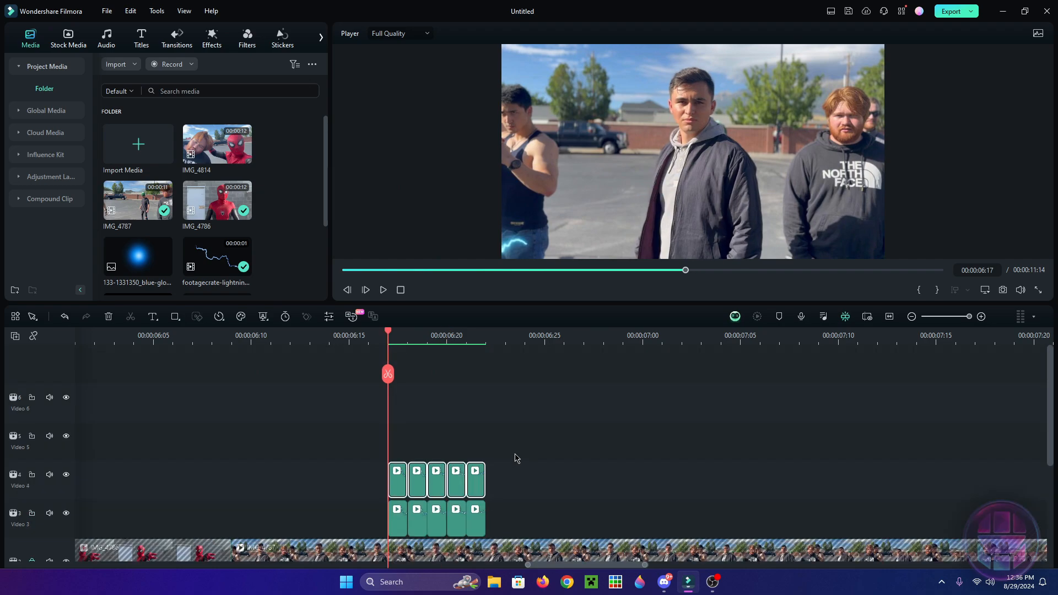
- Paste the five lightning clips again, align them on Video 5 above the originals and give them a yellow colour mark
{"action": "left_click", "coordinate": [518, 332]}
{"action": "right_click", "coordinate": [539, 441]}
{"action": "left_click", "coordinate": [578, 45]}
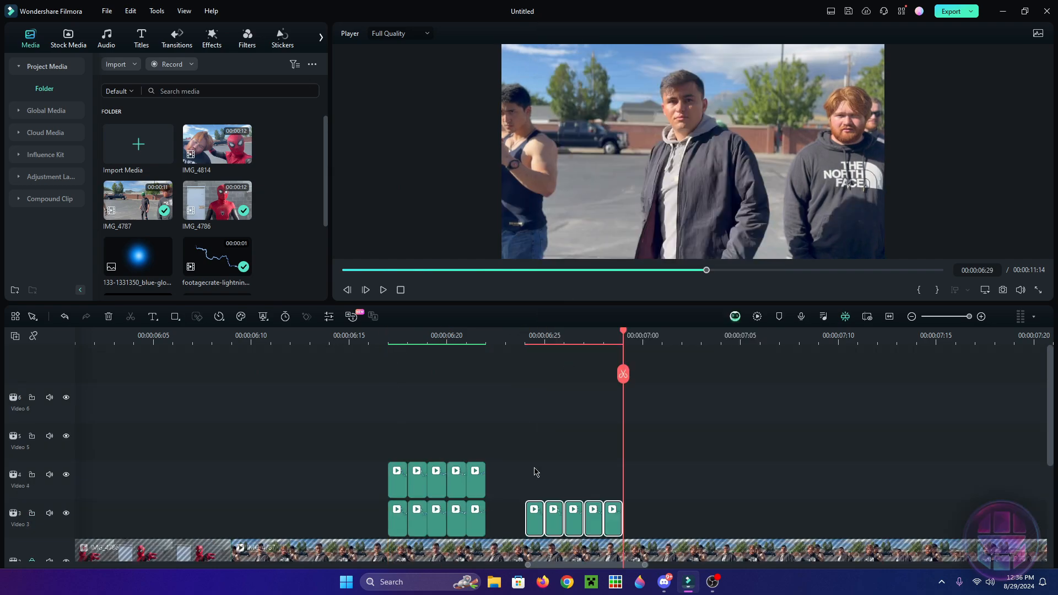
{"action": "left_click_drag", "start_coordinate": [610, 517], "coordinate": [474, 441]}
{"action": "left_click", "coordinate": [525, 452]}
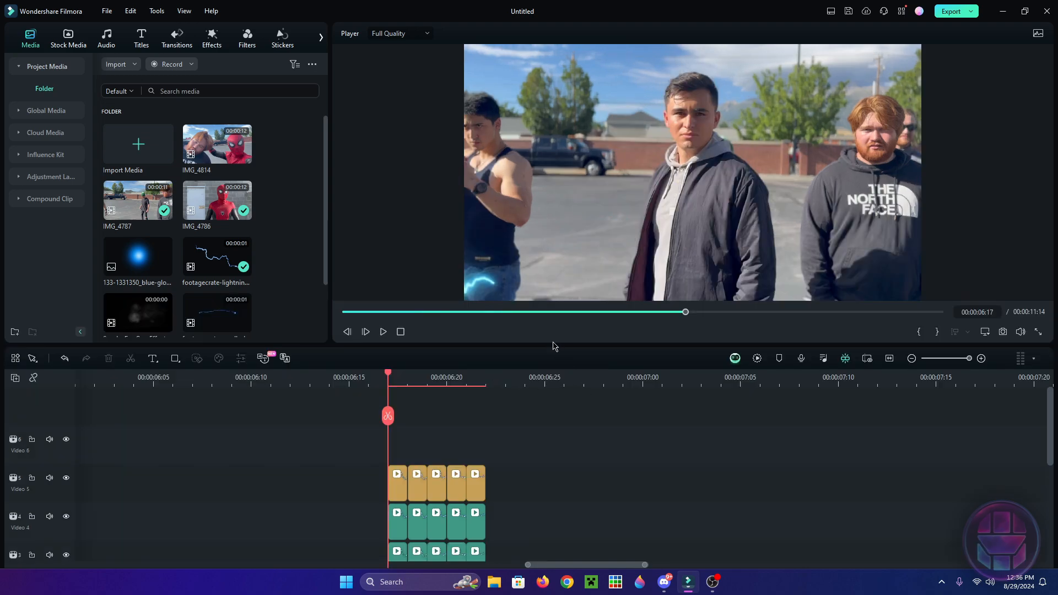
{"action": "left_click_drag", "start_coordinate": [553, 346], "coordinate": [548, 370]}
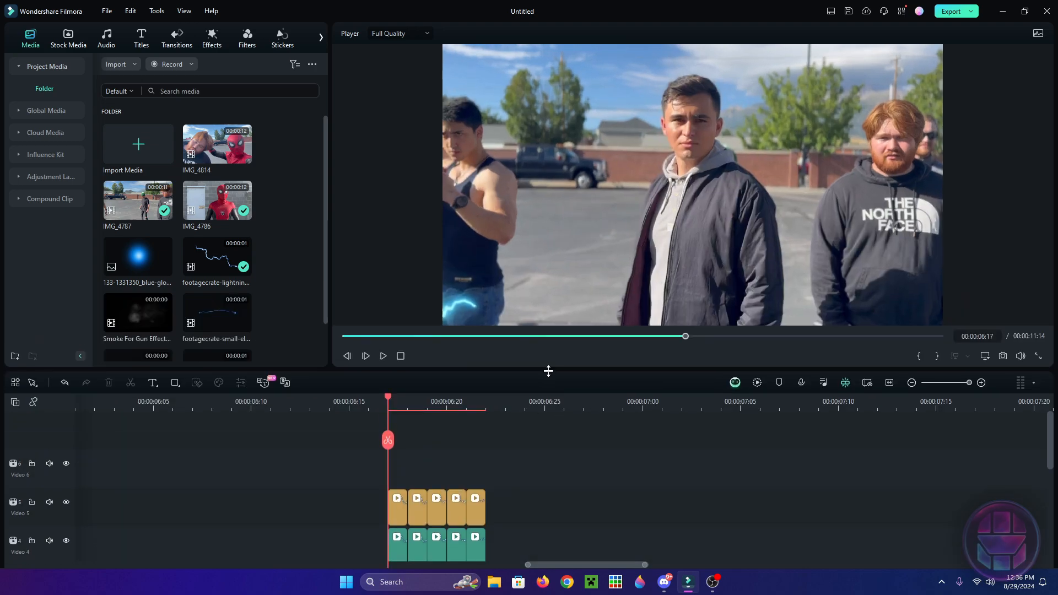
- Rotate the lightning clips on Video 5 in 90° turns to vary the bolts, bringing the fourth clip to -234°
{"action": "left_click", "coordinate": [420, 486]}
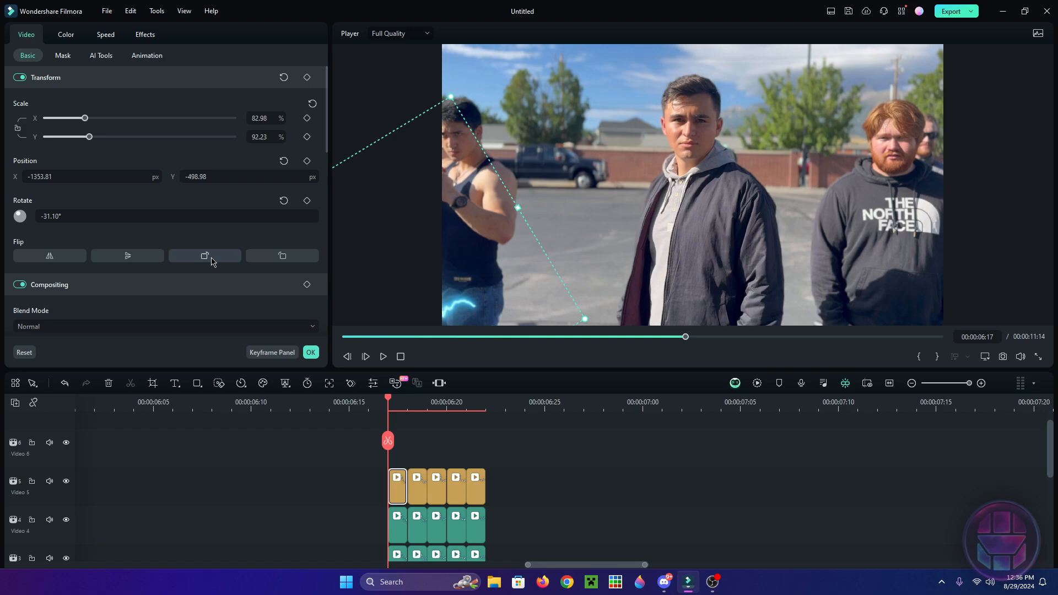
{"action": "key", "text": "Right"}
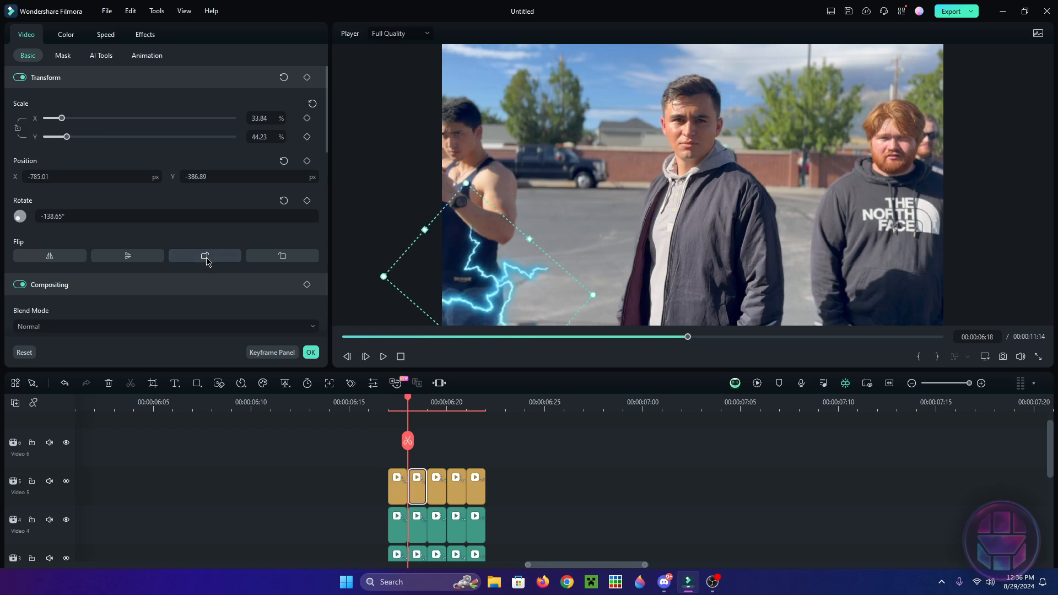
{"action": "key", "text": "Right"}
{"action": "left_click", "coordinate": [219, 256]}
{"action": "key", "text": "Right"}
{"action": "left_click", "coordinate": [215, 256]}
{"action": "left_click", "coordinate": [215, 256]}
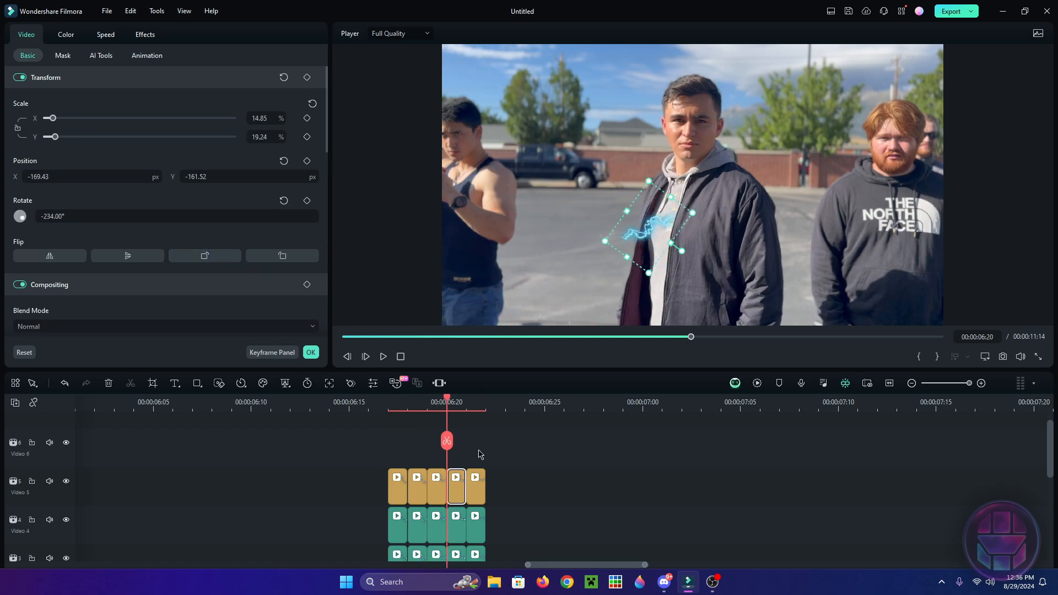
- Render the timeline preview and play back the layered lightning strike
{"action": "left_click", "coordinate": [348, 454]}
{"action": "left_click", "coordinate": [757, 384]}
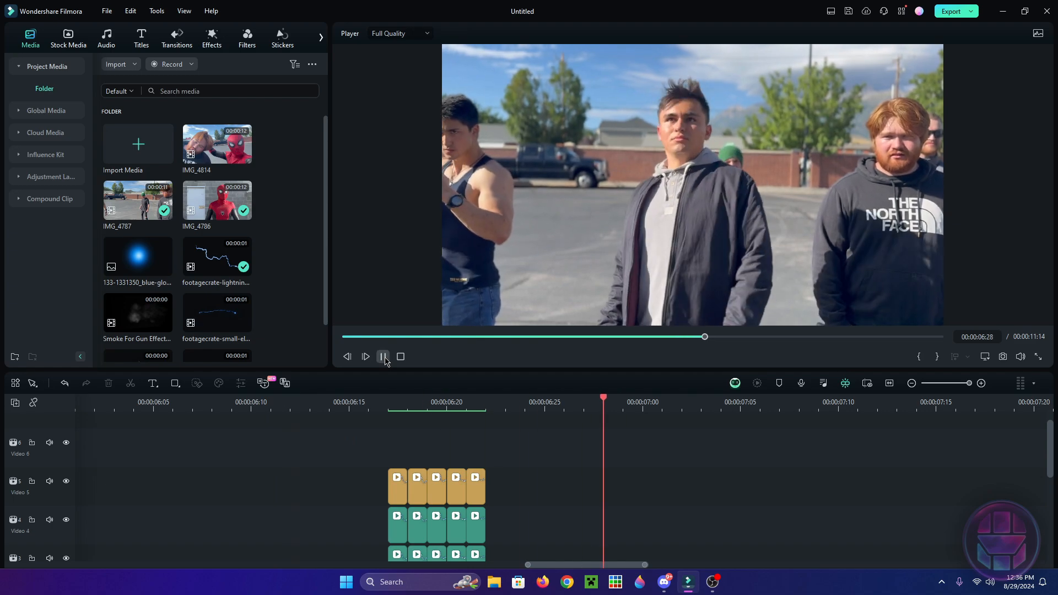
{"action": "left_click", "coordinate": [171, 403]}
{"action": "left_click", "coordinate": [384, 358]}
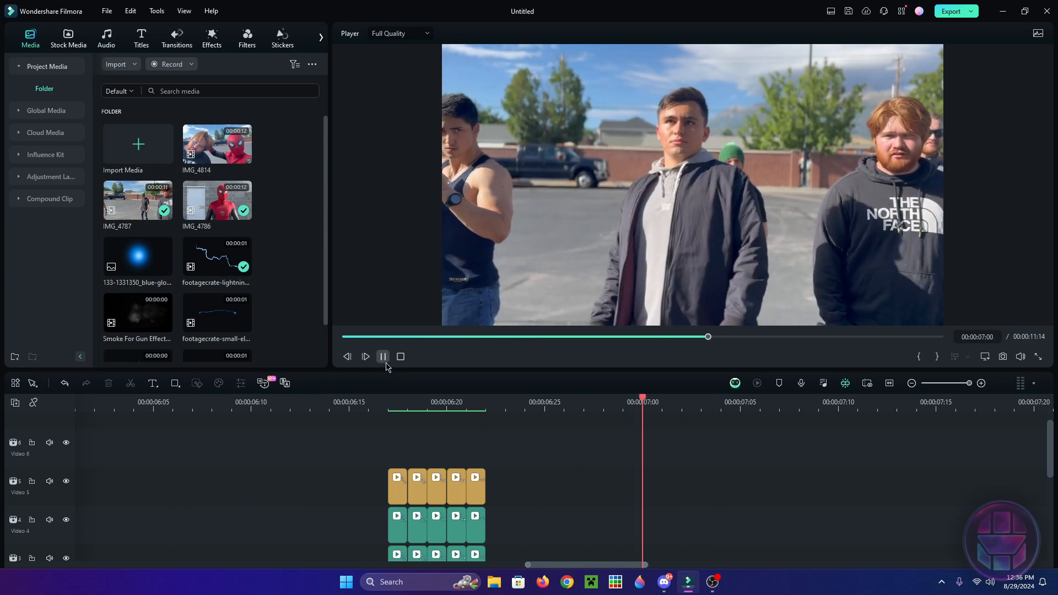
{"action": "left_click_drag", "start_coordinate": [511, 401], "coordinate": [347, 401]}
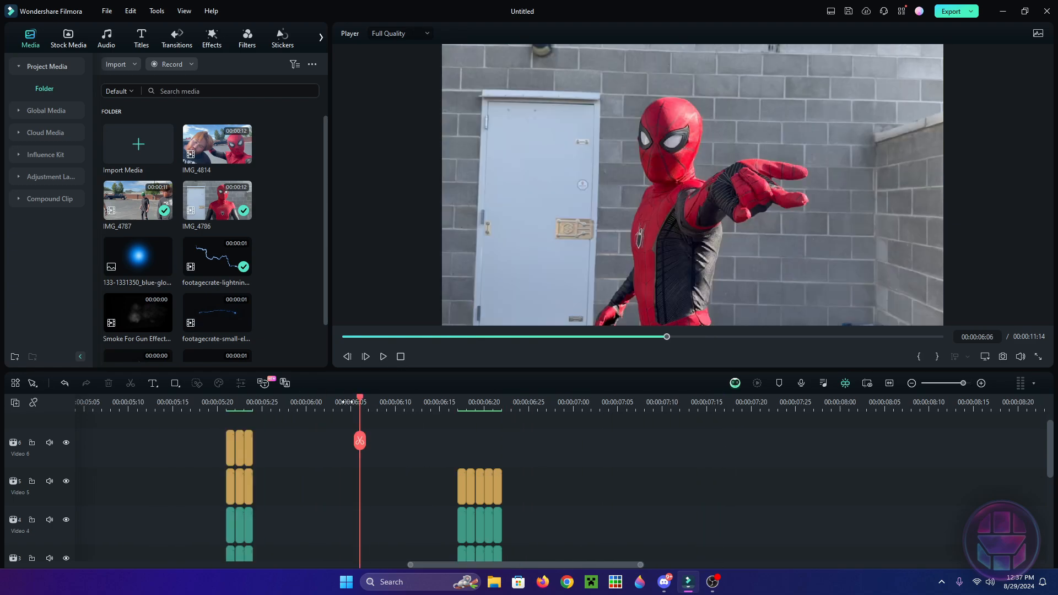
{"action": "left_click", "coordinate": [383, 359]}
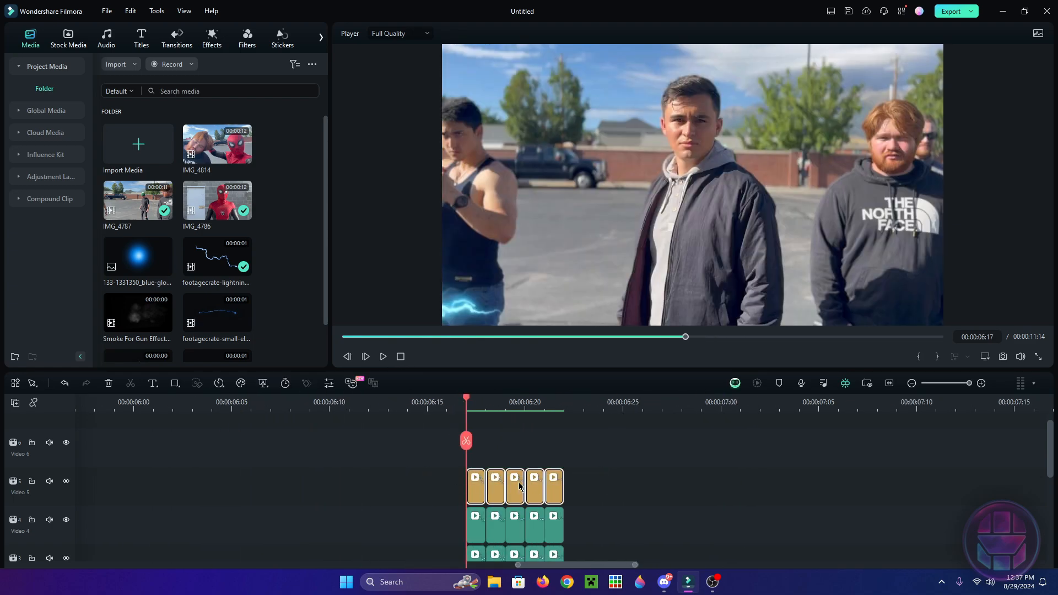
- Copy the five yellow lightning clips on Video 5 and stack the duplicates directly above them on Video 6
{"action": "right_click", "coordinate": [519, 486]}
{"action": "left_click", "coordinate": [543, 47]}
{"action": "right_click", "coordinate": [626, 491]}
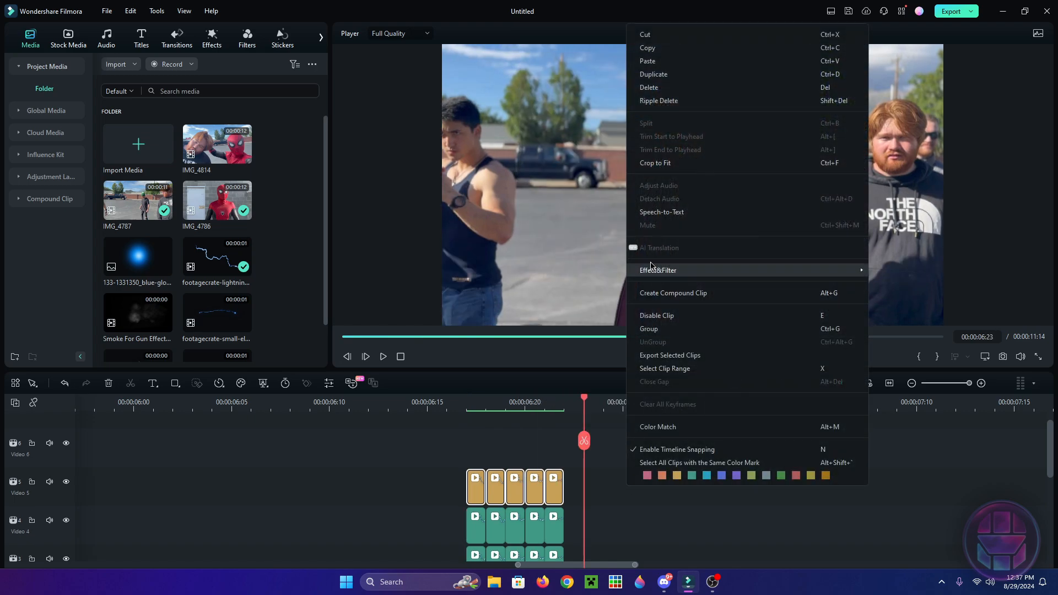
{"action": "left_click", "coordinate": [647, 61]}
{"action": "left_click_drag", "start_coordinate": [606, 486], "coordinate": [487, 448]}
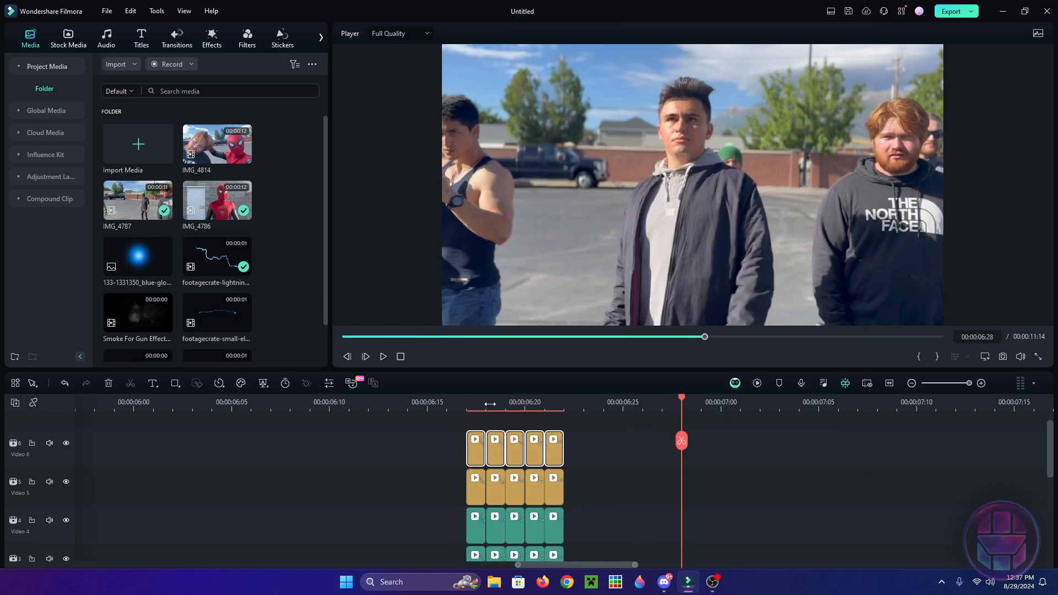
- Play and scrub through both lightning clusters to compare the hand bolts with the four-layer strike on the man
{"action": "left_click", "coordinate": [525, 403]}
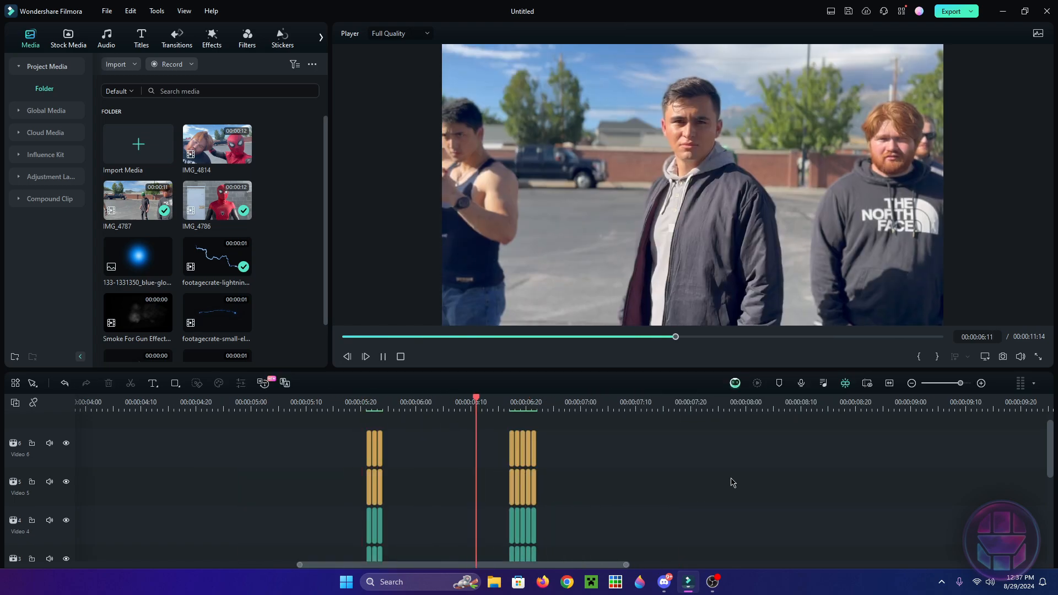
{"action": "left_click", "coordinate": [311, 404]}
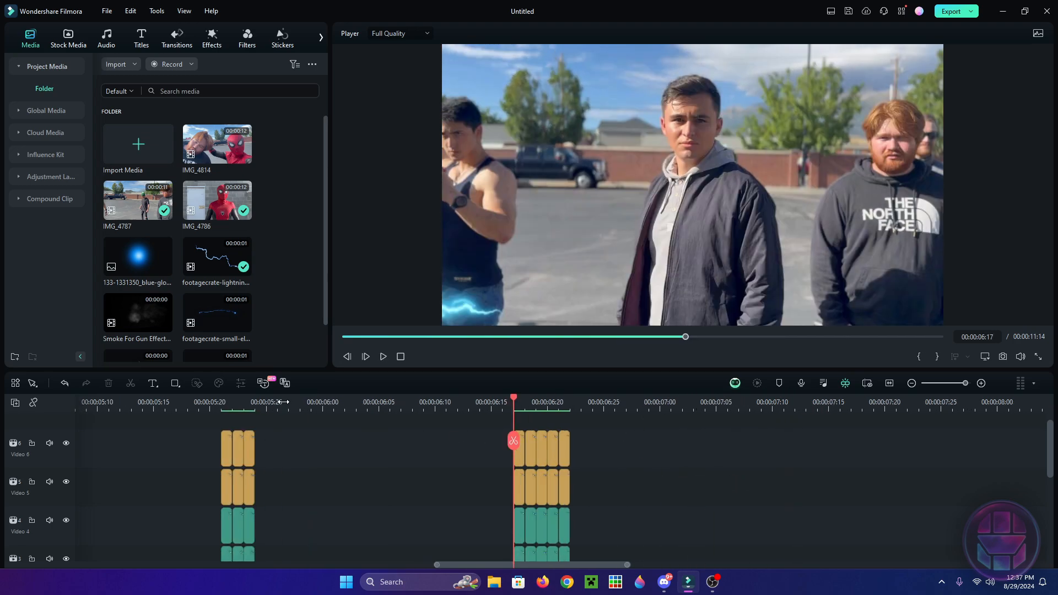
{"action": "left_click", "coordinate": [221, 404]}
{"action": "left_click_drag", "start_coordinate": [221, 404], "coordinate": [557, 439]}
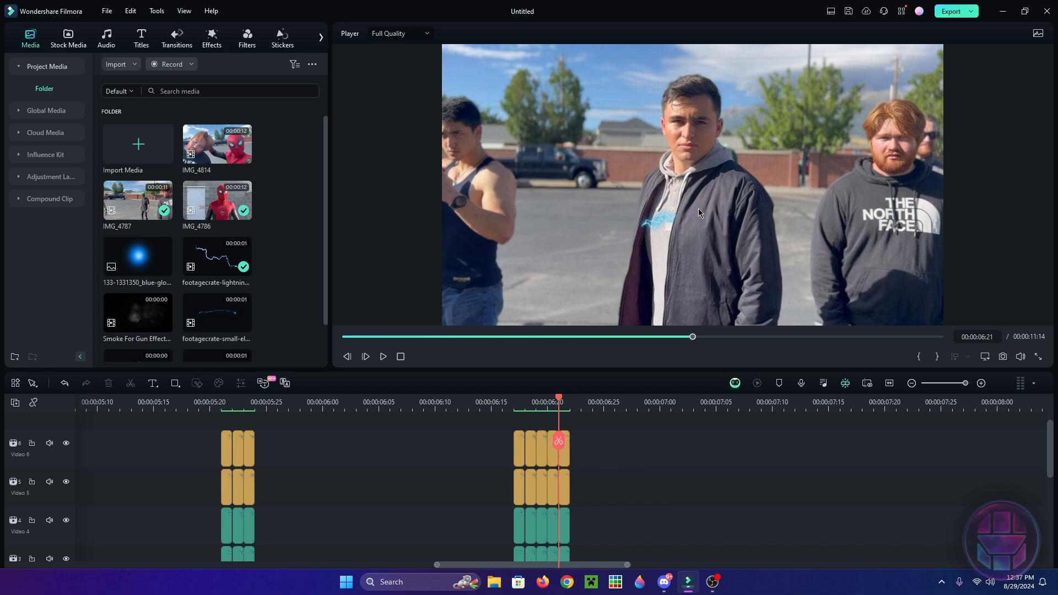
{"action": "left_click", "coordinate": [383, 356]}
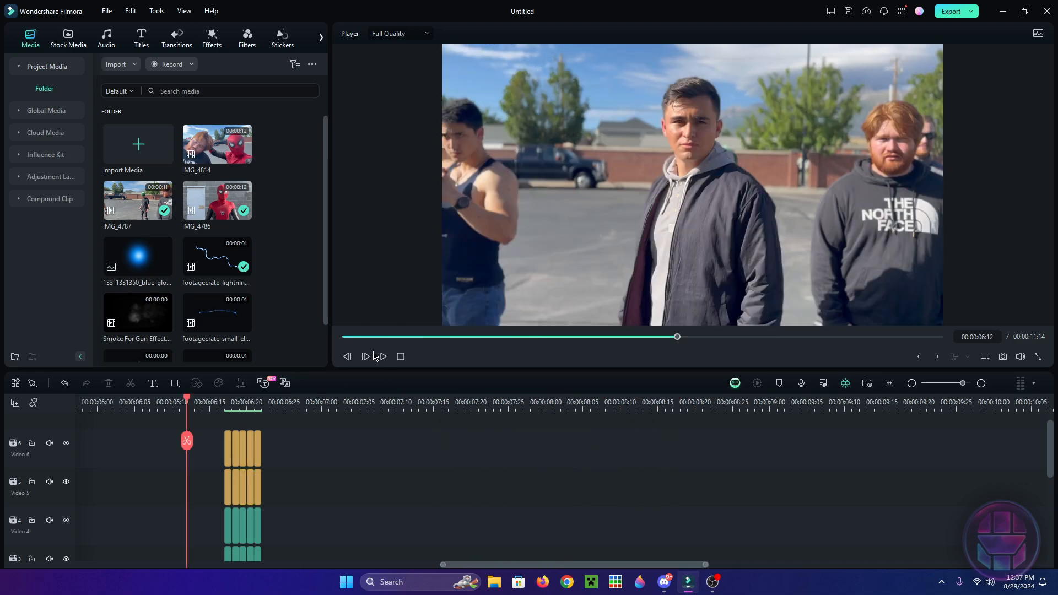
{"action": "left_click", "coordinate": [383, 356]}
{"action": "left_click", "coordinate": [384, 357]}
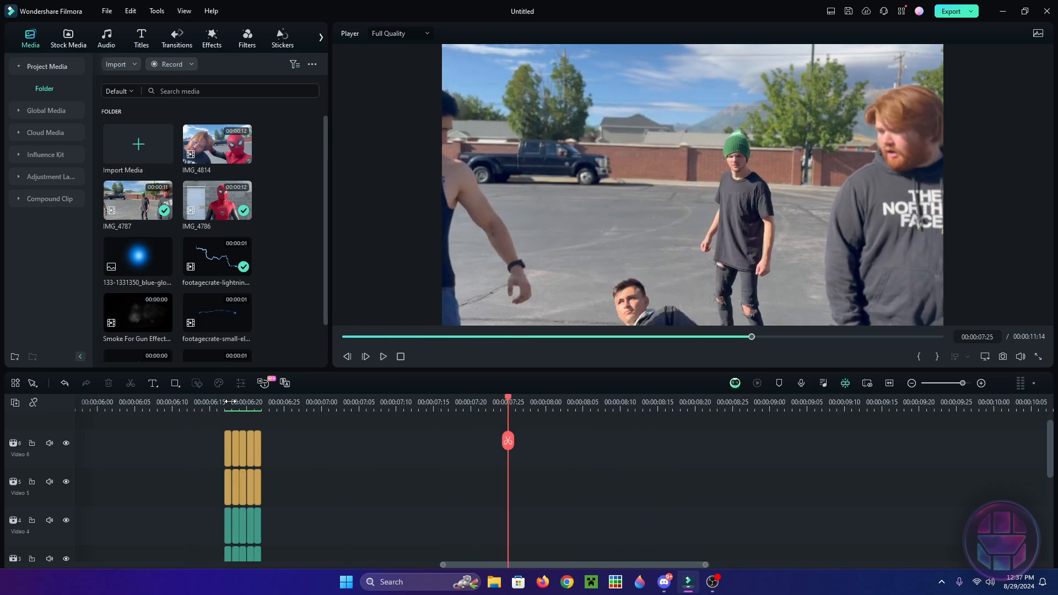
- Add the footagecrate-small-electric-arc-2 clip to Video 3 at 00:00:06:22, directly after the lightning clips
{"action": "left_click", "coordinate": [227, 401]}
{"action": "scroll", "coordinate": [263, 401], "scroll_direction": "up", "scroll_amount": 1}
{"action": "scroll", "coordinate": [219, 276], "scroll_direction": "down", "scroll_amount": 1}
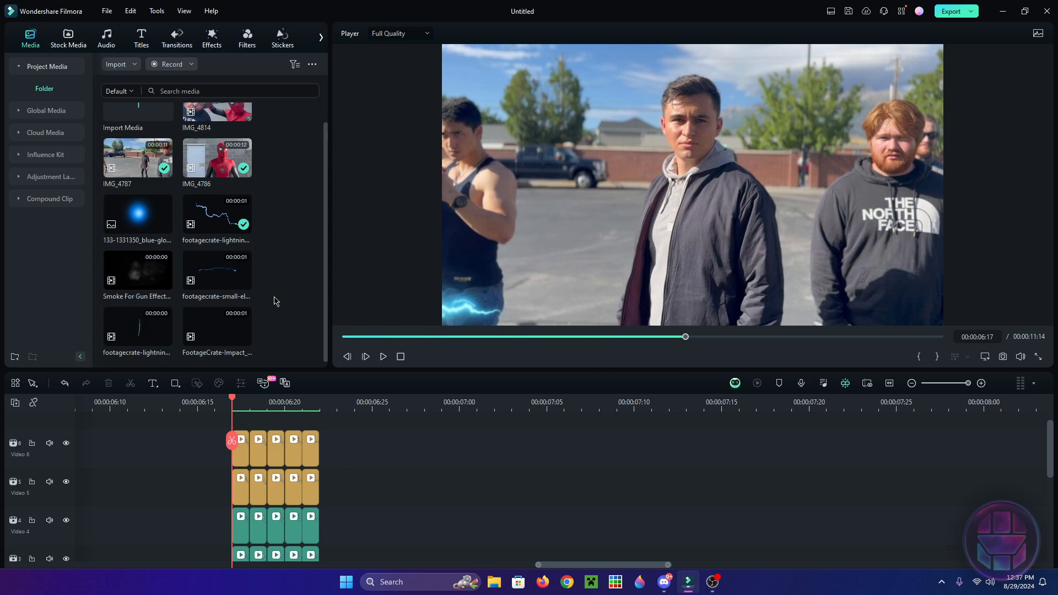
{"action": "double_click", "coordinate": [222, 276]}
{"action": "left_click_drag", "start_coordinate": [244, 406], "coordinate": [314, 411]}
{"action": "scroll", "coordinate": [413, 468], "scroll_direction": "up", "scroll_amount": 1}
{"action": "scroll", "coordinate": [404, 472], "scroll_direction": "up", "scroll_amount": 1}
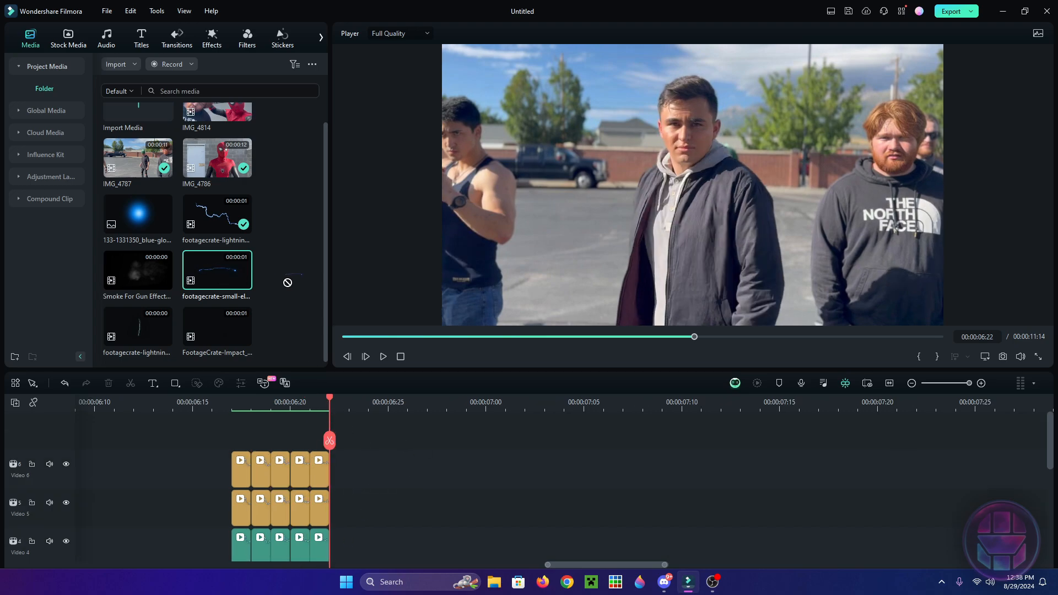
{"action": "left_click_drag", "start_coordinate": [365, 386], "coordinate": [453, 528]}
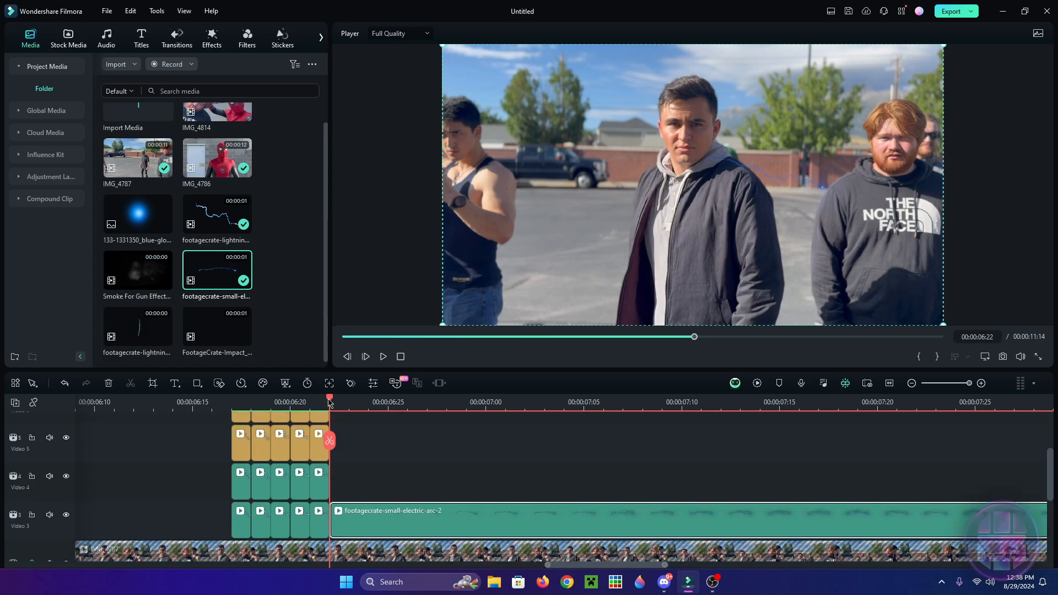
- Cut away the electric arc clip's opening part up to 00:00:07:04 and move the remainder directly after the lightning clips on Video 3
{"action": "left_click", "coordinate": [343, 406]}
{"action": "left_click_drag", "start_coordinate": [359, 409], "coordinate": [566, 439]}
{"action": "left_click", "coordinate": [564, 441]}
{"action": "right_click", "coordinate": [501, 515]}
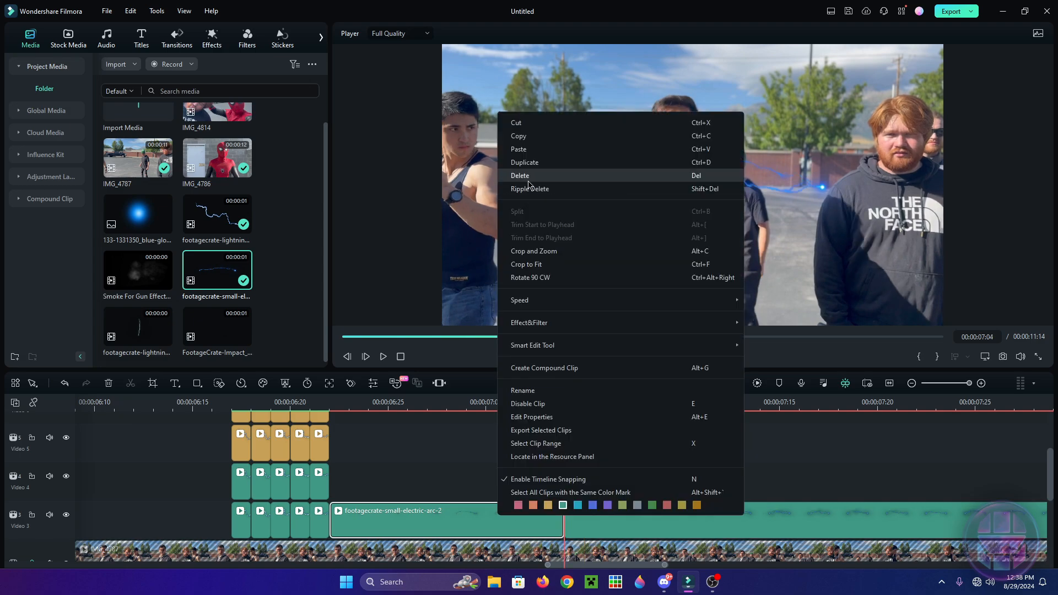
{"action": "left_click", "coordinate": [525, 178]}
{"action": "left_click_drag", "start_coordinate": [716, 520], "coordinate": [464, 517]}
- Preview the electric arc clip over the falling man and trim its end to 00:00:07:14
{"action": "left_click", "coordinate": [317, 404]}
{"action": "left_click_drag", "start_coordinate": [303, 411], "coordinate": [588, 405]}
{"action": "scroll", "coordinate": [406, 427], "scroll_direction": "down", "scroll_amount": 1}
{"action": "left_click", "coordinate": [663, 458]}
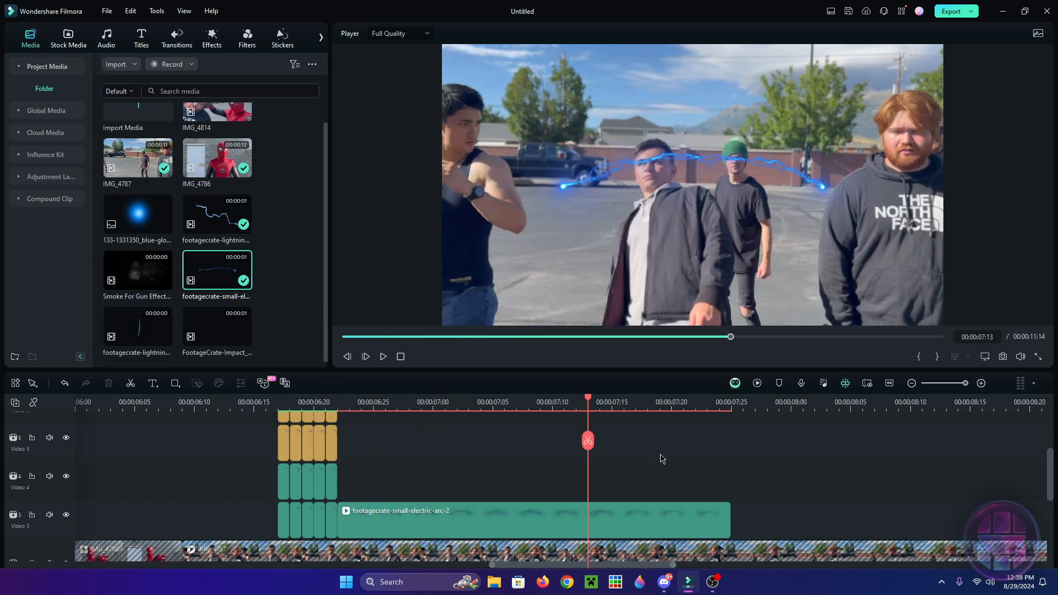
{"action": "left_click", "coordinate": [337, 401]}
{"action": "left_click", "coordinate": [384, 356]}
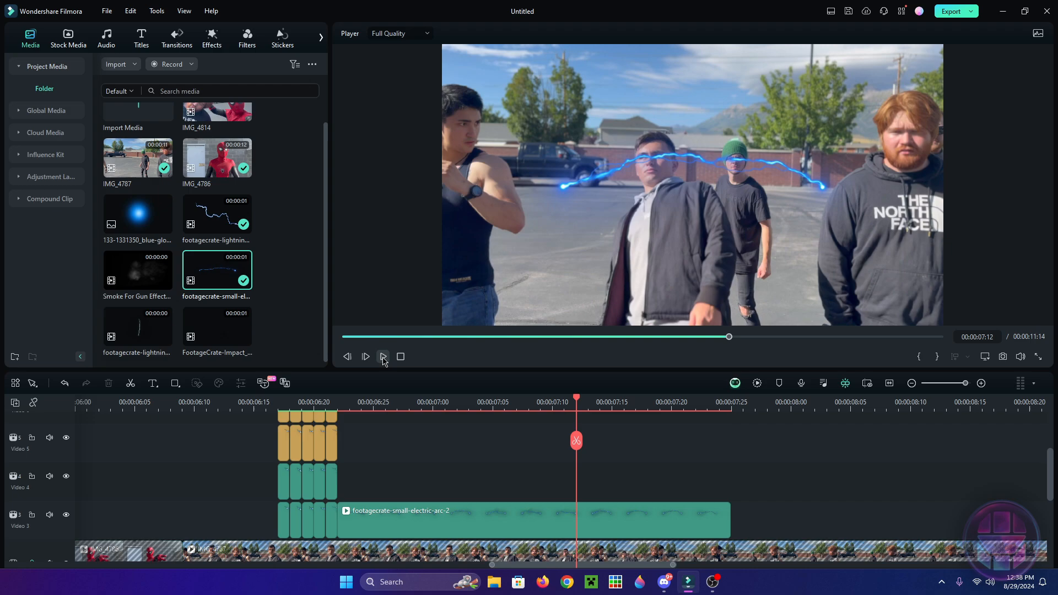
{"action": "left_click", "coordinate": [588, 402]}
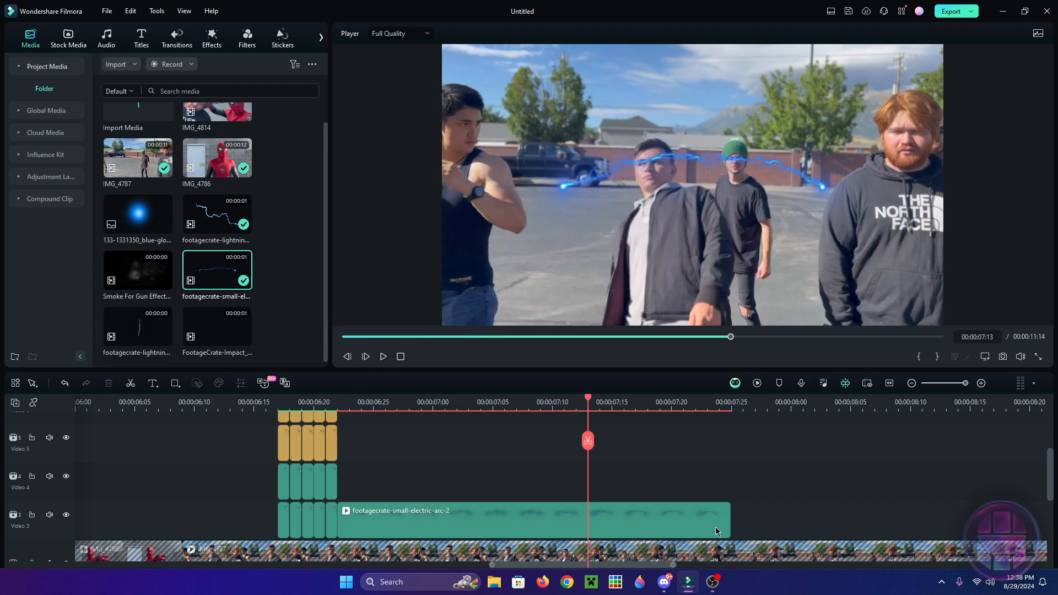
{"action": "left_click_drag", "start_coordinate": [729, 520], "coordinate": [589, 521]}
- Play and scrub through the trimmed electric arc clip to check its timing against the man's fall
{"action": "left_click", "coordinate": [333, 401]}
{"action": "left_click", "coordinate": [384, 356]}
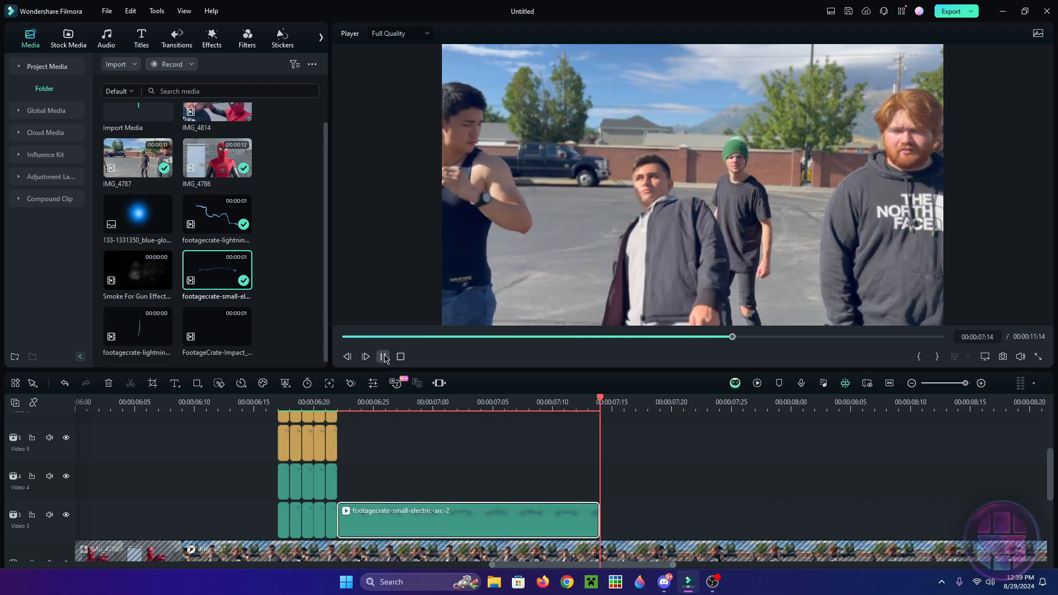
{"action": "left_click_drag", "start_coordinate": [481, 405], "coordinate": [587, 418]}
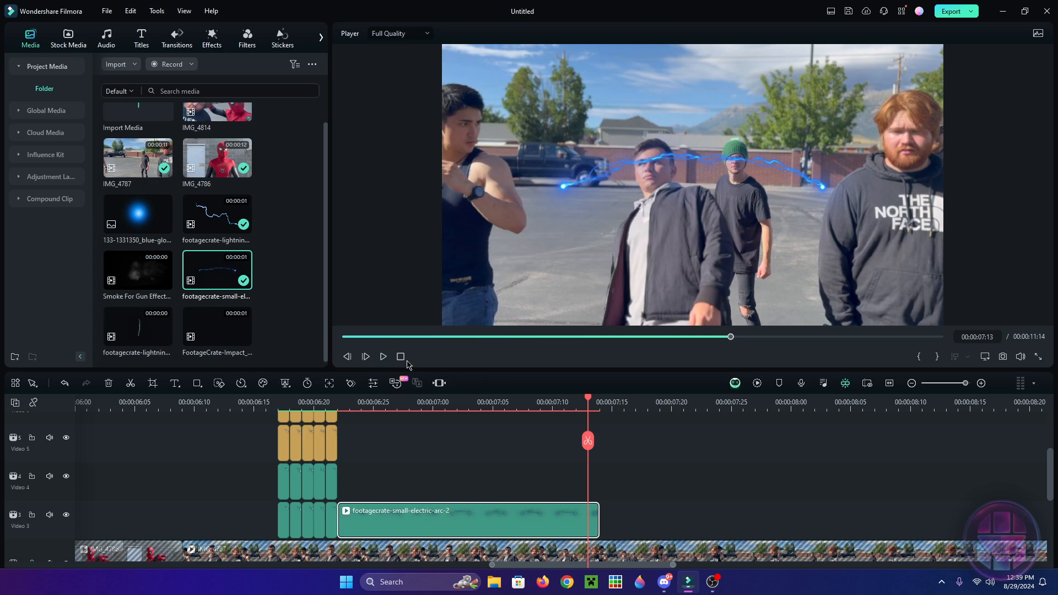
{"action": "left_click", "coordinate": [383, 357]}
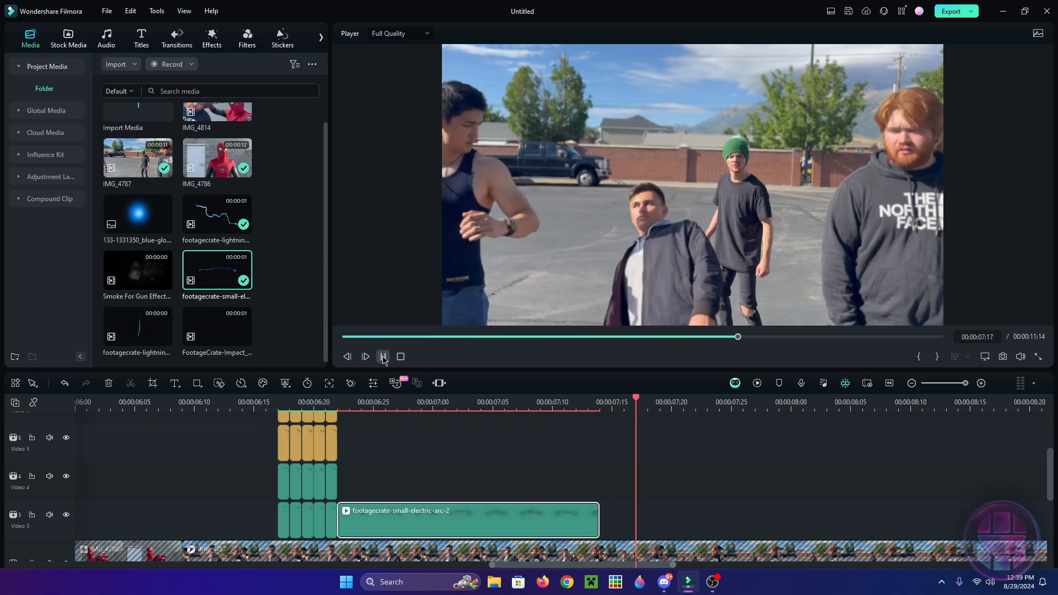
{"action": "left_click", "coordinate": [383, 358]}
{"action": "left_click", "coordinate": [327, 408]}
{"action": "left_click", "coordinate": [349, 403]}
{"action": "left_click_drag", "start_coordinate": [371, 402], "coordinate": [526, 416]}
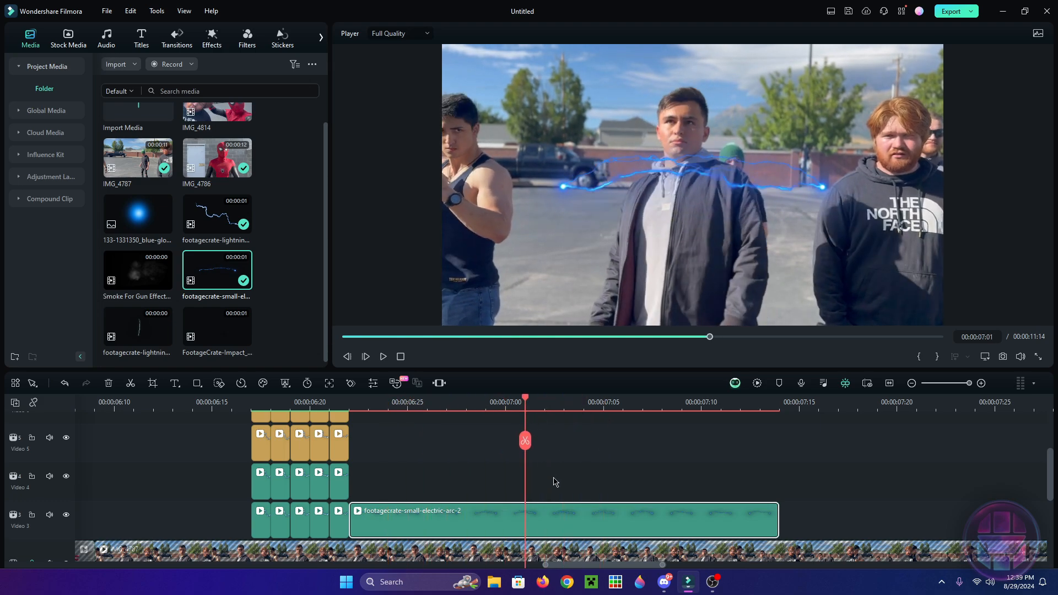
- Apply the Border video effect to the electric arc clip on Video 3, comparing the look with and without it
{"action": "left_click", "coordinate": [218, 46]}
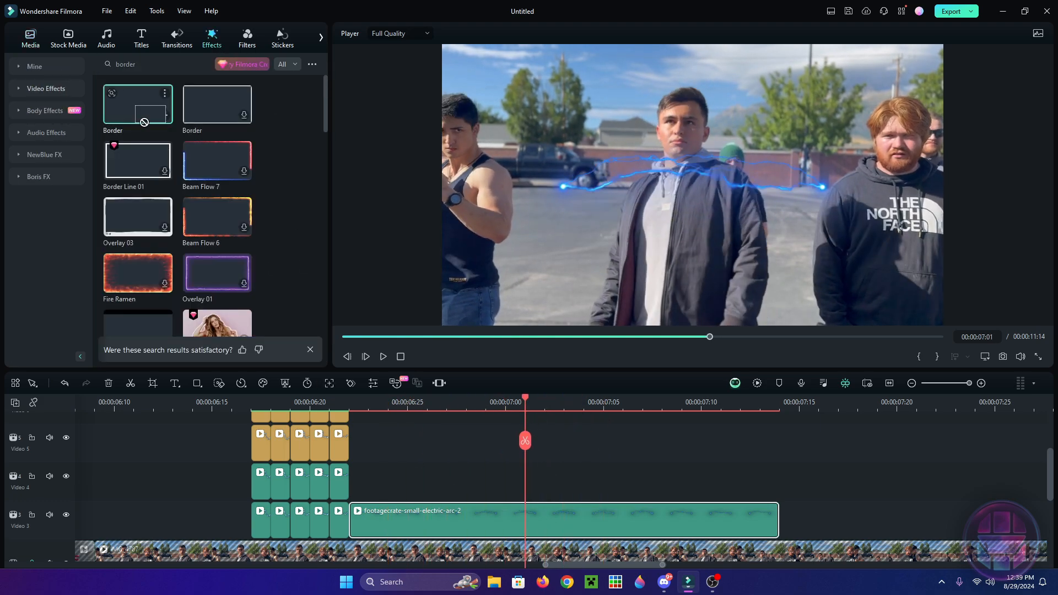
{"action": "left_click_drag", "start_coordinate": [140, 117], "coordinate": [504, 515]}
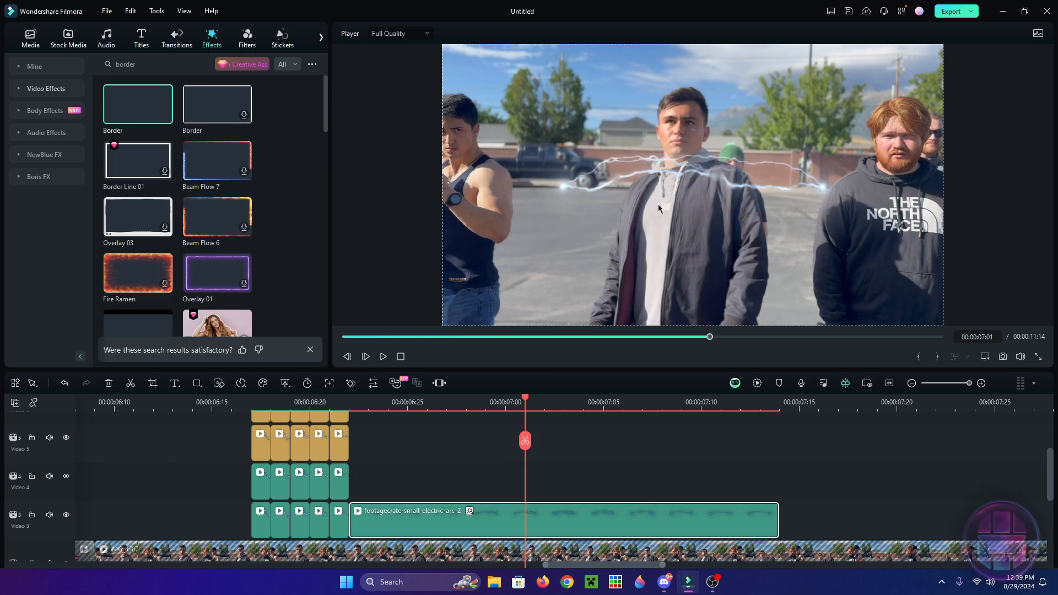
{"action": "left_click", "coordinate": [65, 383]}
{"action": "key", "text": "ctrl+y"}
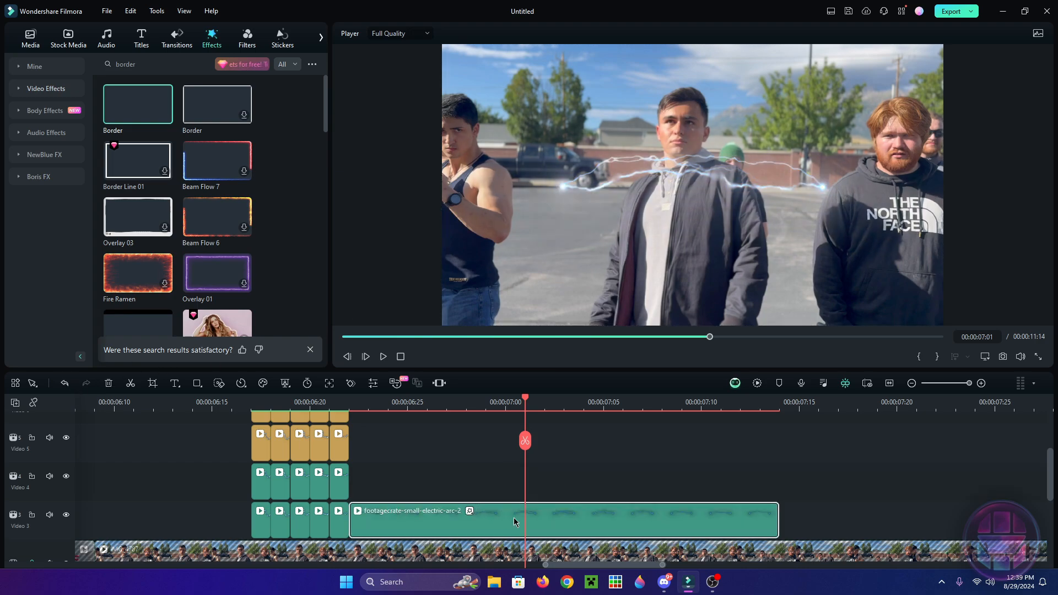
- Enable a light cyan drop shadow on the electric arc clip with distance 0%, blur 16% and opacity 100%
{"action": "left_click", "coordinate": [514, 522]}
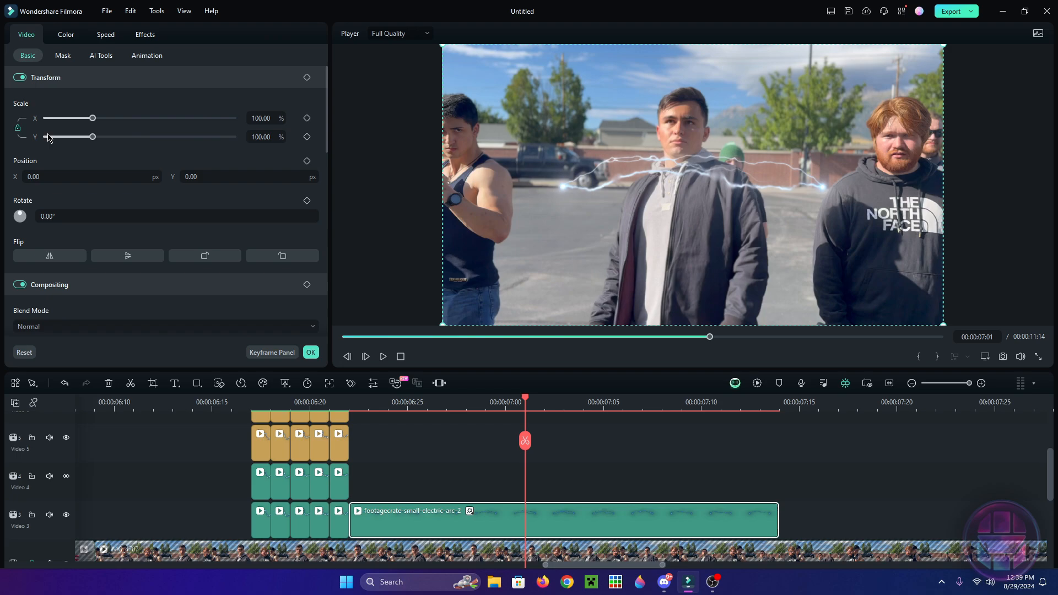
{"action": "scroll", "coordinate": [48, 138], "scroll_direction": "down", "scroll_amount": 10}
{"action": "left_click", "coordinate": [21, 249]}
{"action": "scroll", "coordinate": [33, 251], "scroll_direction": "down", "scroll_amount": 5}
{"action": "left_click", "coordinate": [48, 242]}
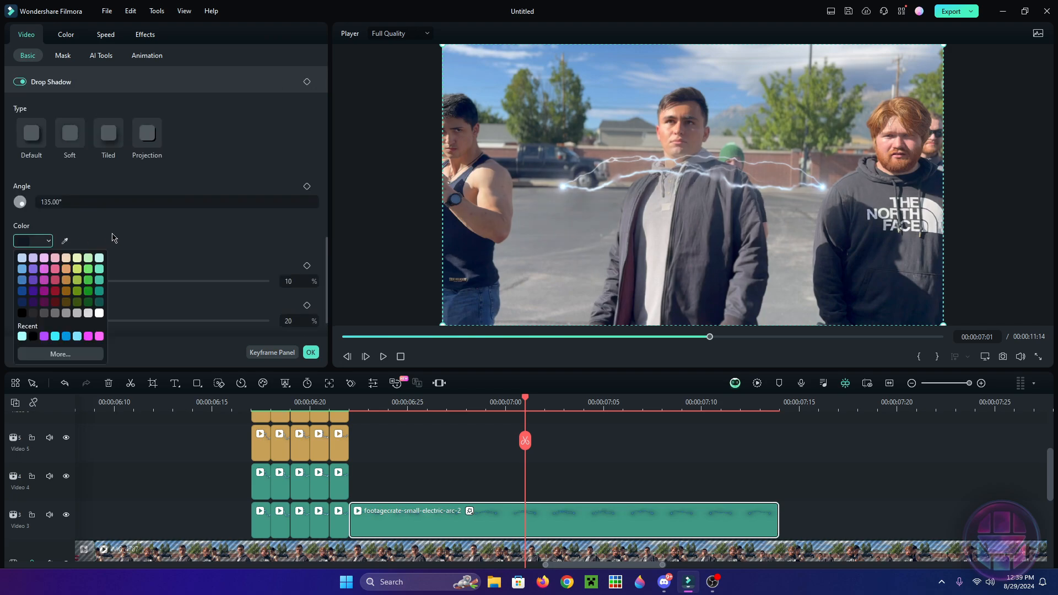
{"action": "left_click", "coordinate": [22, 337]}
{"action": "scroll", "coordinate": [37, 283], "scroll_direction": "down", "scroll_amount": 2}
{"action": "left_click_drag", "start_coordinate": [42, 239], "coordinate": [4, 240]}
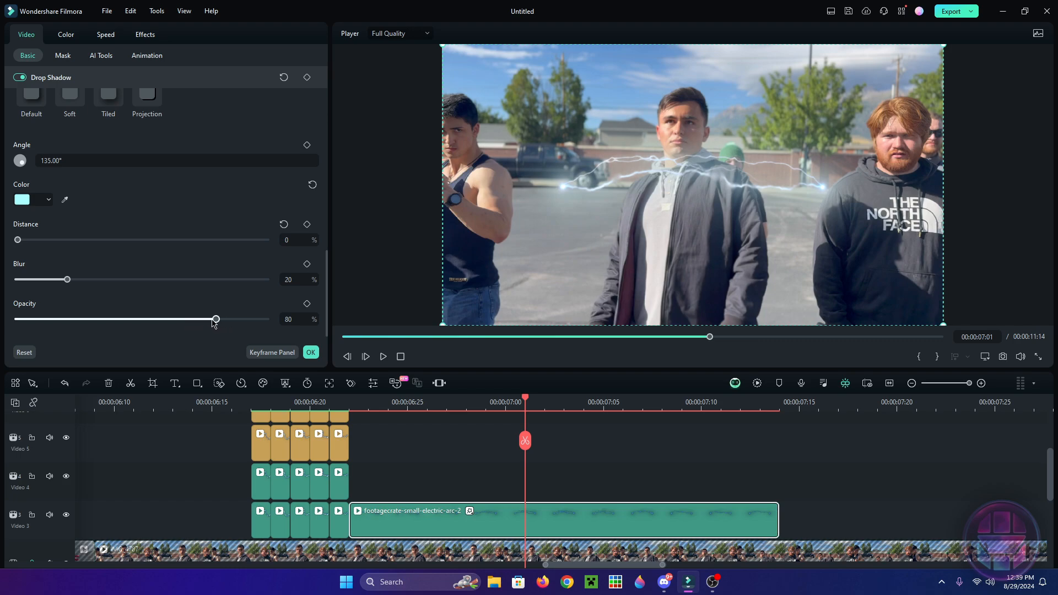
{"action": "left_click_drag", "start_coordinate": [213, 320], "coordinate": [266, 319]}
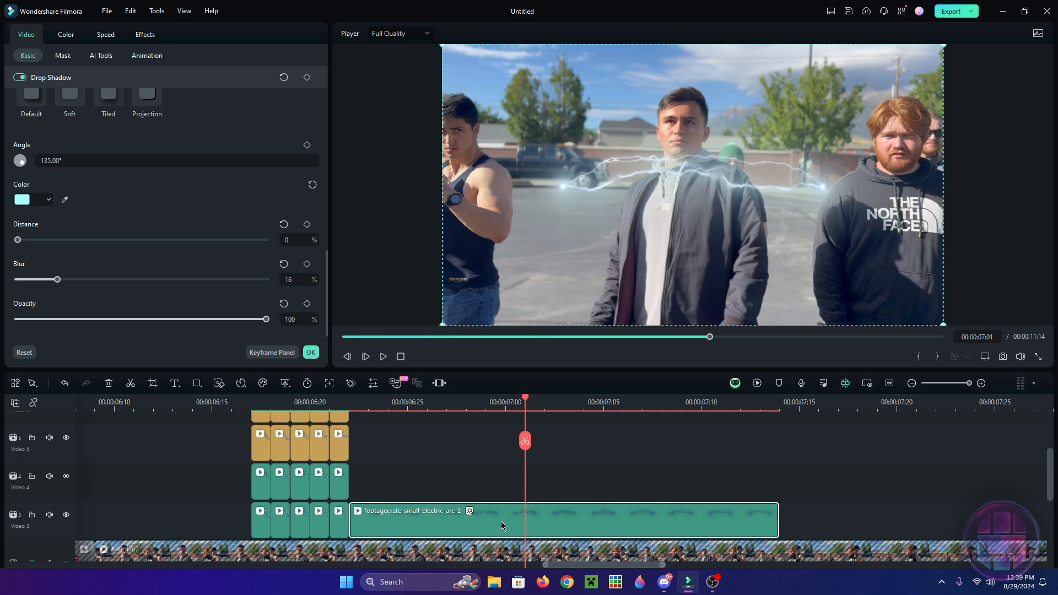
- Set the Border effect's start and end colours to light cyan and scrub through the arc to check the glow
{"action": "left_click", "coordinate": [145, 35]}
{"action": "left_click", "coordinate": [68, 113]}
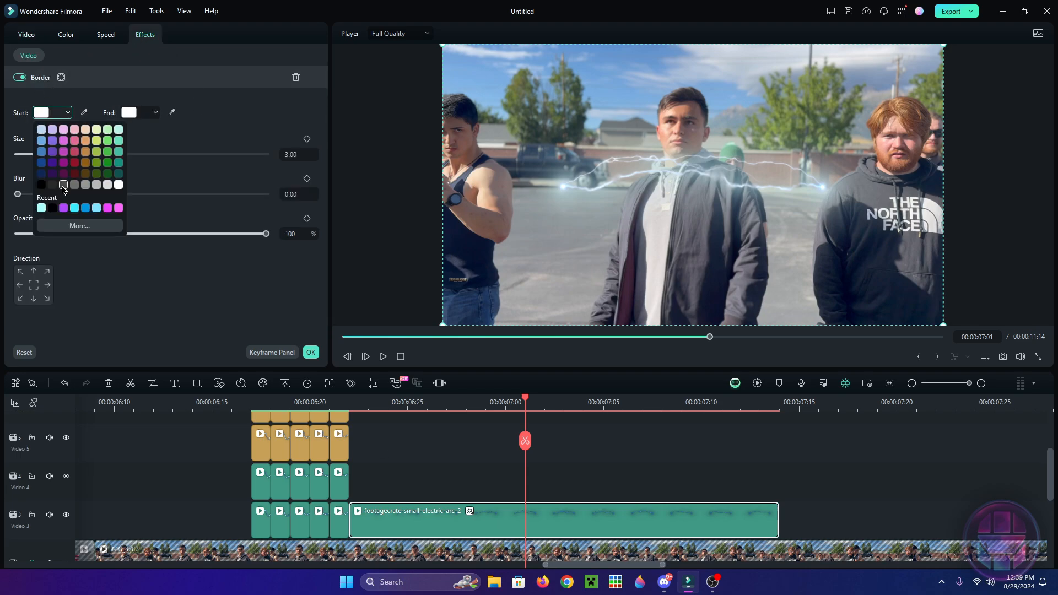
{"action": "left_click", "coordinate": [41, 209]}
{"action": "left_click", "coordinate": [155, 113]}
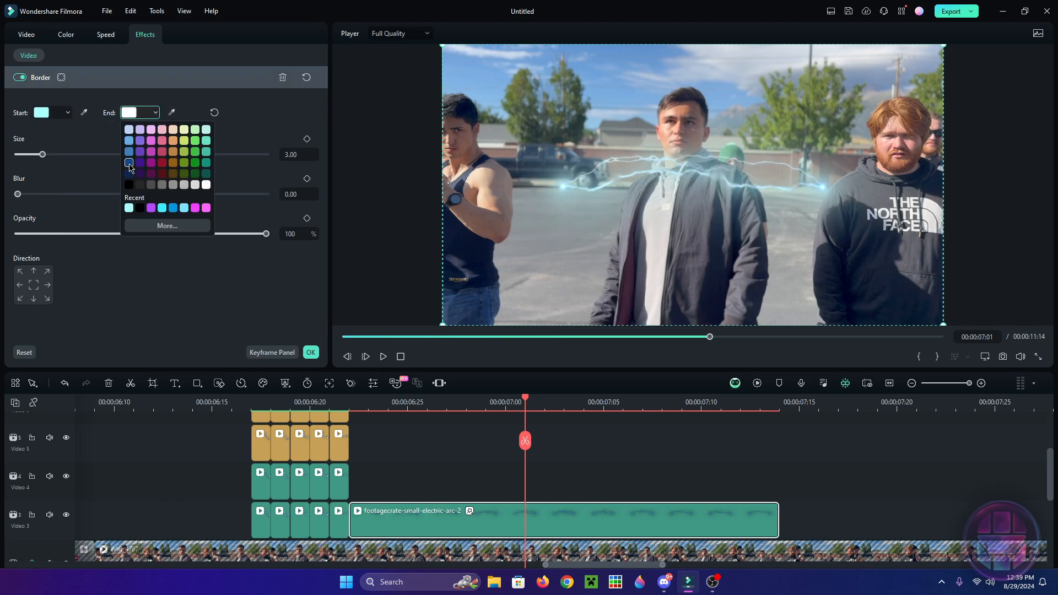
{"action": "left_click", "coordinate": [129, 209]}
{"action": "left_click_drag", "start_coordinate": [406, 405], "coordinate": [498, 412]}
{"action": "left_click_drag", "start_coordinate": [290, 398], "coordinate": [447, 417]}
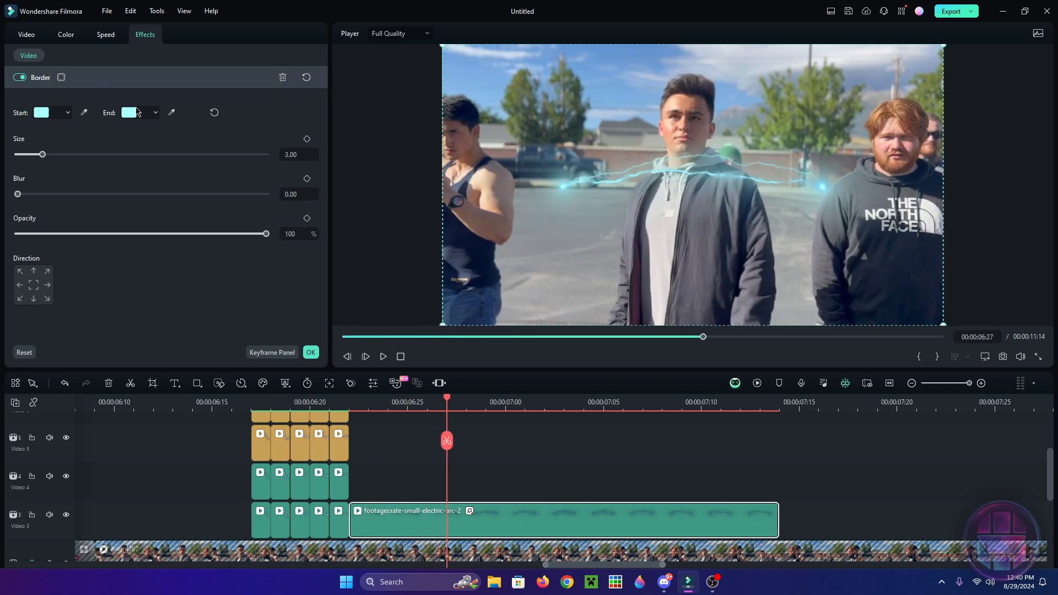
{"action": "left_click", "coordinate": [311, 353]}
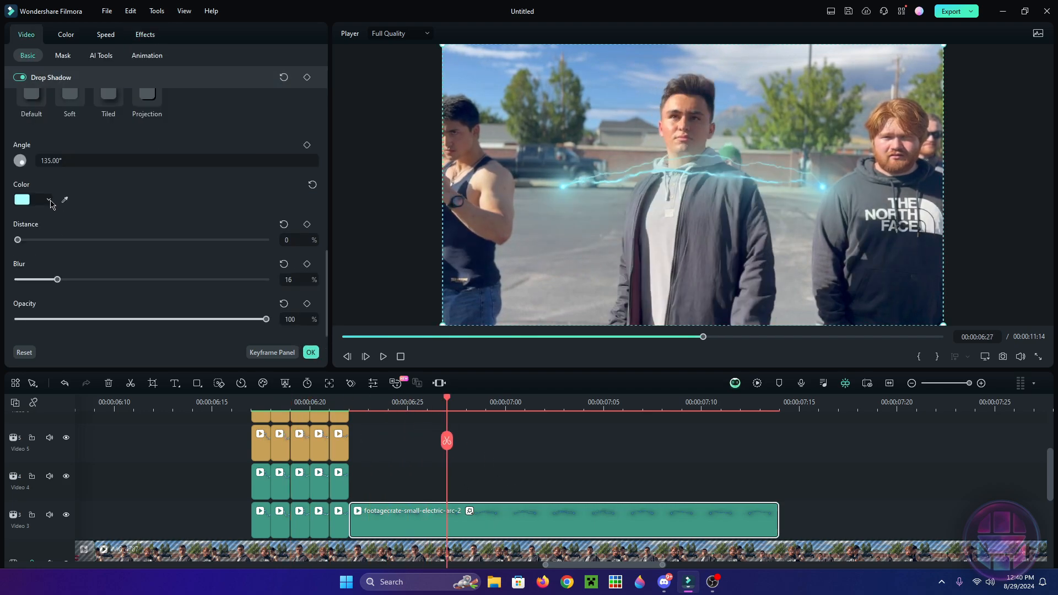
- Change the arc clip's drop shadow colour to the brighter recent cyan, comparing it with the previous shade
{"action": "left_click", "coordinate": [49, 200]}
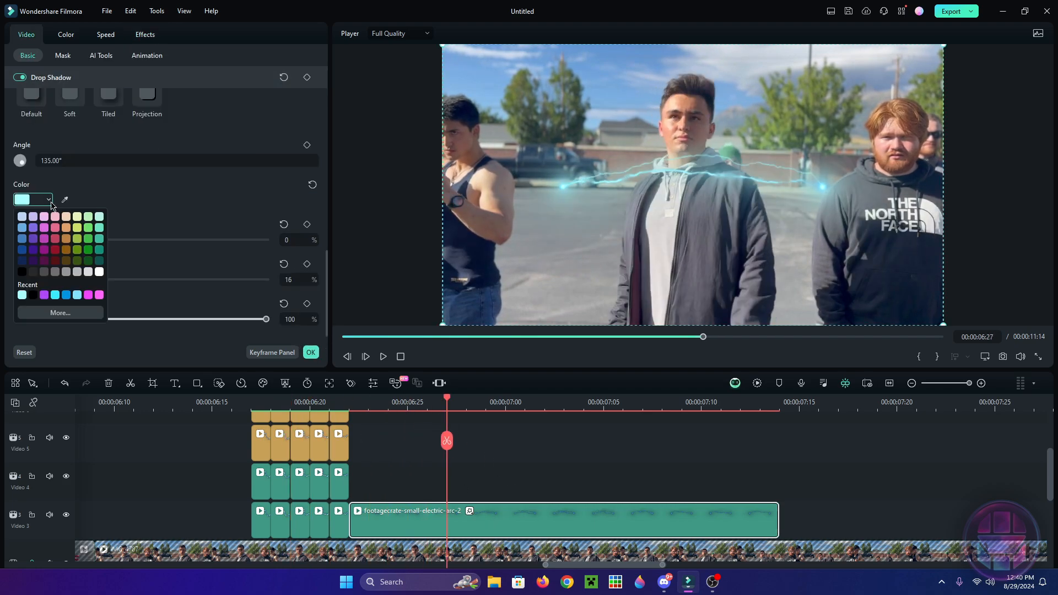
{"action": "left_click", "coordinate": [56, 296]}
{"action": "left_click", "coordinate": [64, 383]}
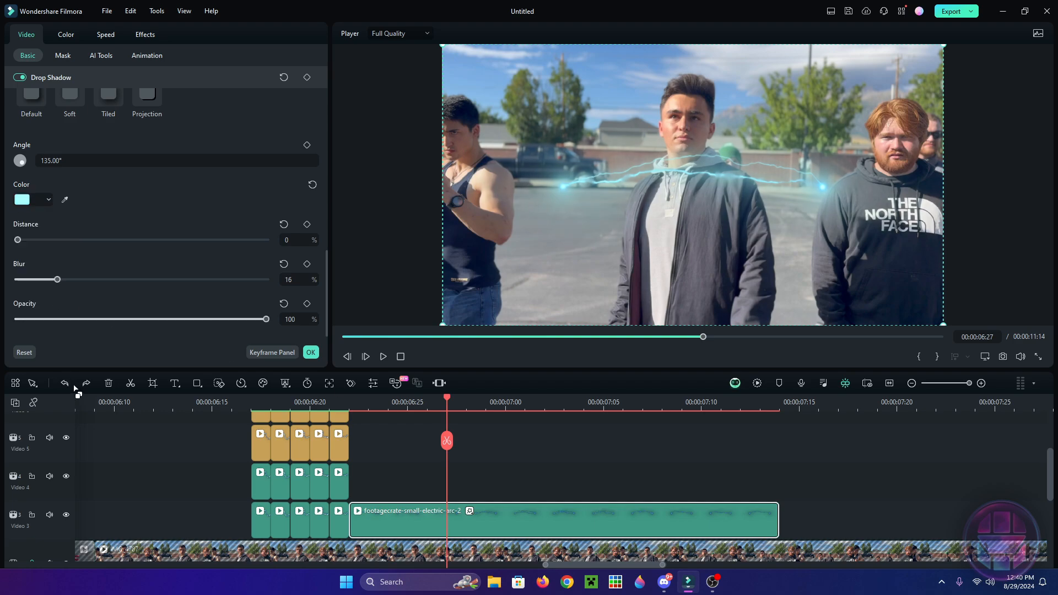
{"action": "left_click", "coordinate": [86, 387]}
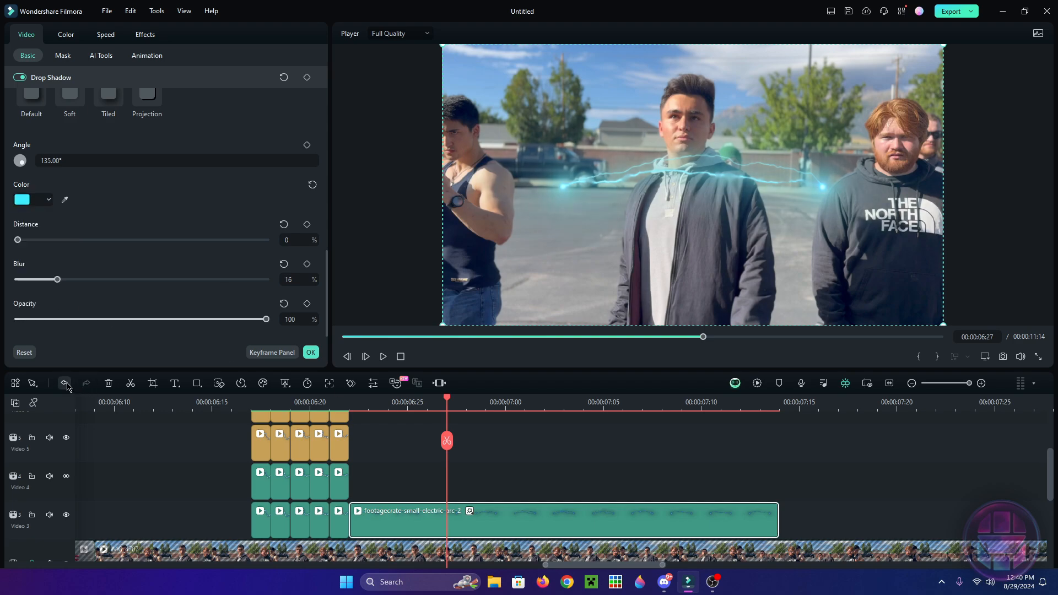
{"action": "left_click", "coordinate": [65, 384]}
{"action": "left_click", "coordinate": [86, 384]}
{"action": "left_click_drag", "start_coordinate": [447, 397], "coordinate": [477, 412]}
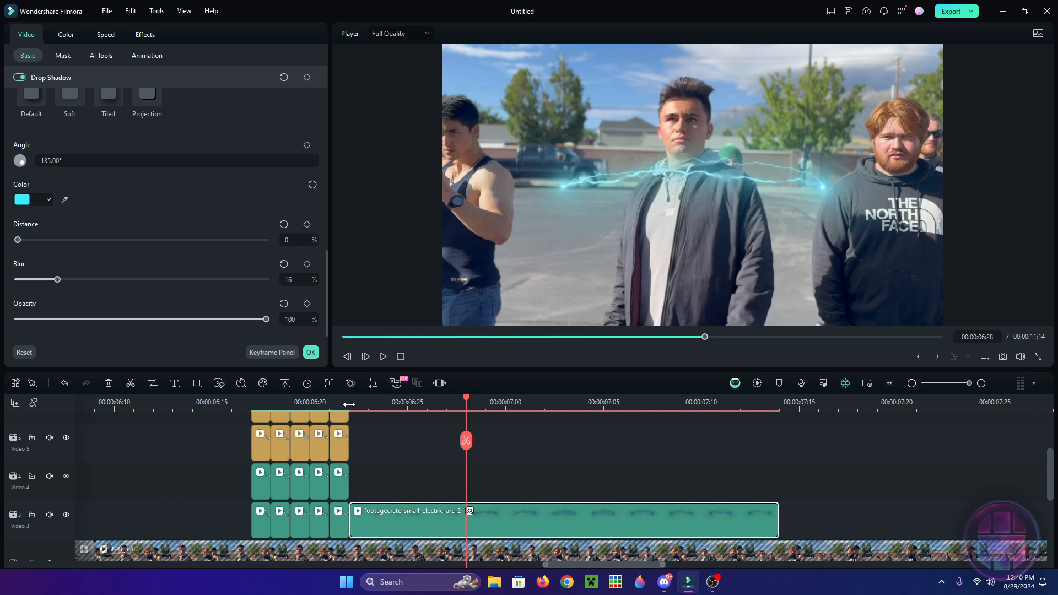
- Shrink the electric arc at 00:00:06:22 to about 18% wide and 77% high and place it over the man's chest
{"action": "left_click", "coordinate": [348, 405]}
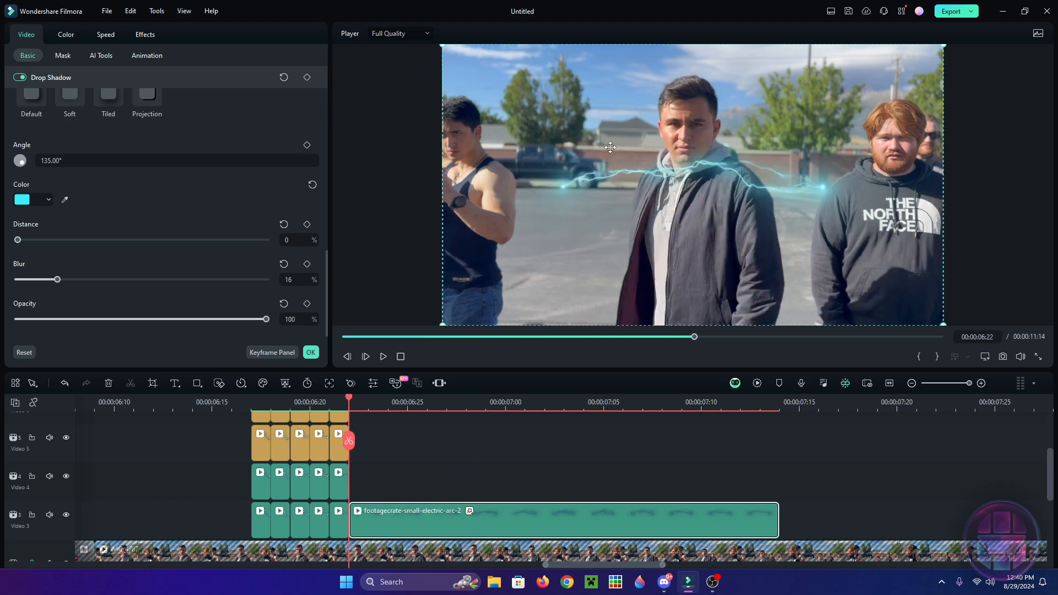
{"action": "scroll", "coordinate": [232, 208], "scroll_direction": "up", "scroll_amount": 15}
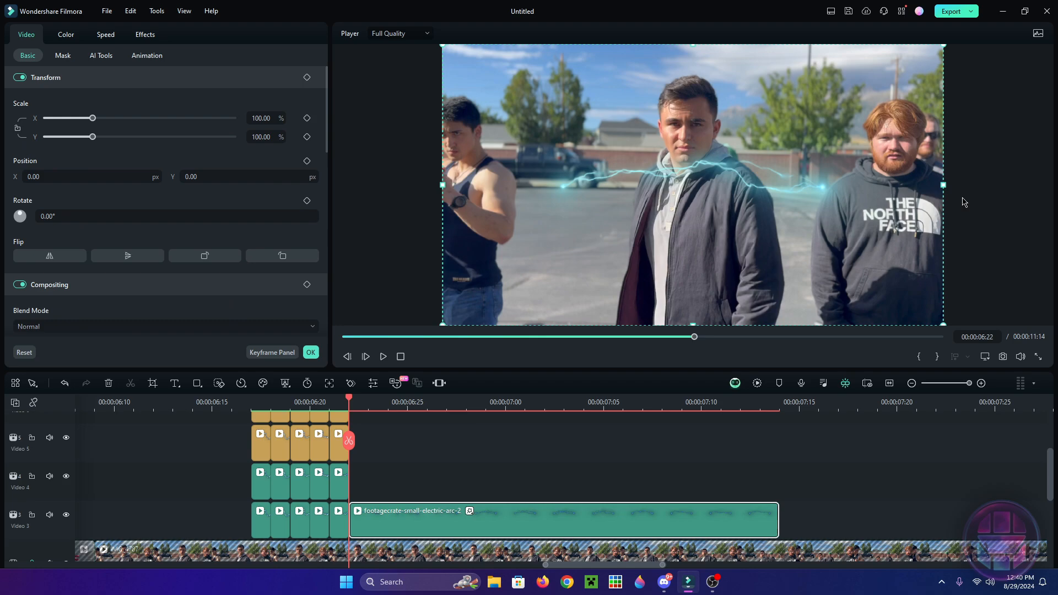
{"action": "left_click_drag", "start_coordinate": [942, 183], "coordinate": [774, 209]}
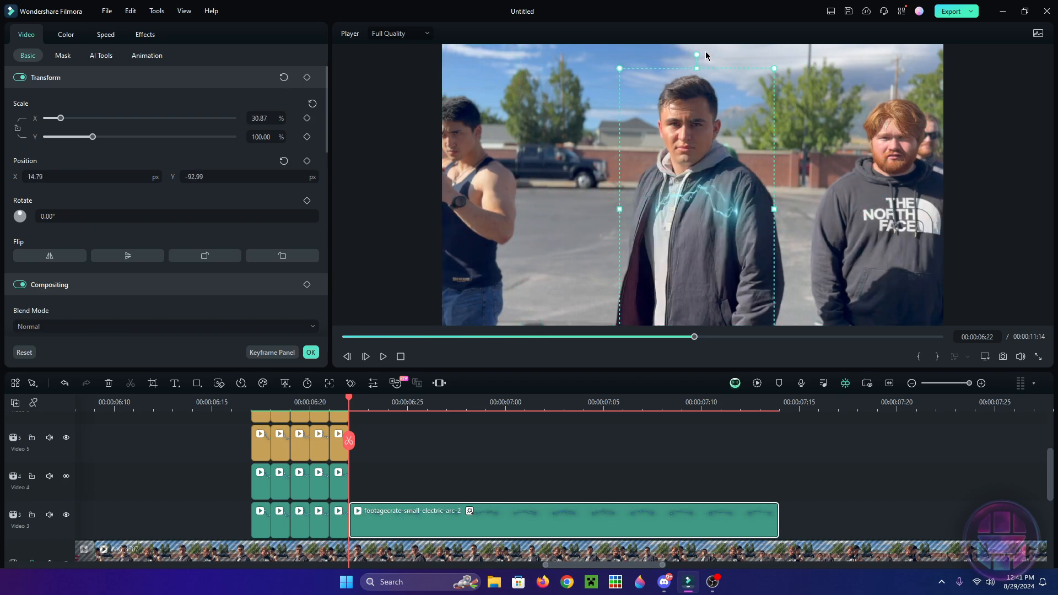
{"action": "left_click_drag", "start_coordinate": [699, 67], "coordinate": [695, 83]}
{"action": "left_click_drag", "start_coordinate": [775, 209], "coordinate": [733, 226]}
{"action": "left_click_drag", "start_coordinate": [619, 209], "coordinate": [634, 227]}
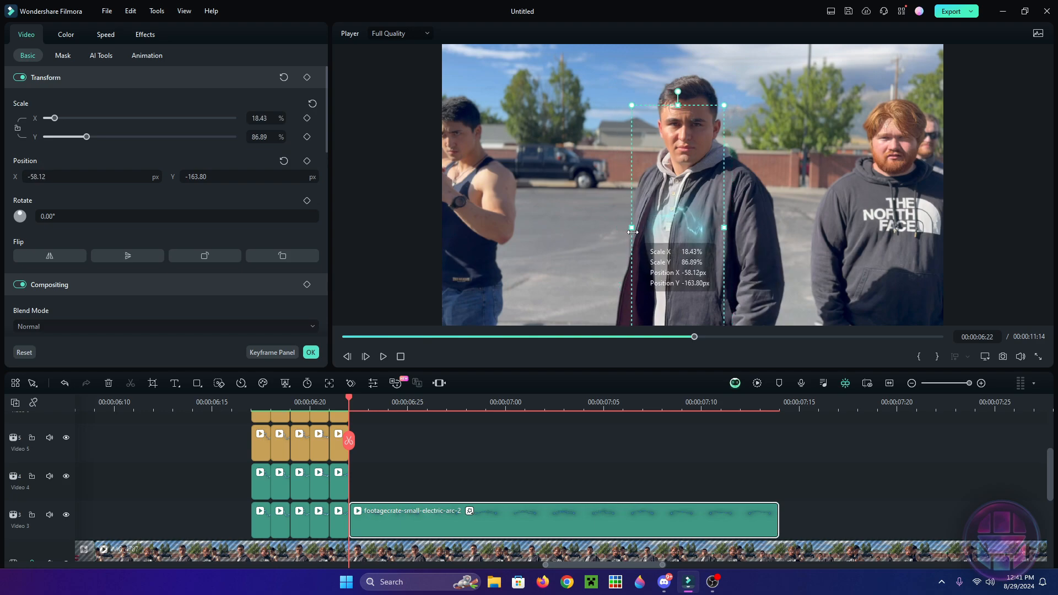
{"action": "left_click_drag", "start_coordinate": [680, 95], "coordinate": [675, 119]}
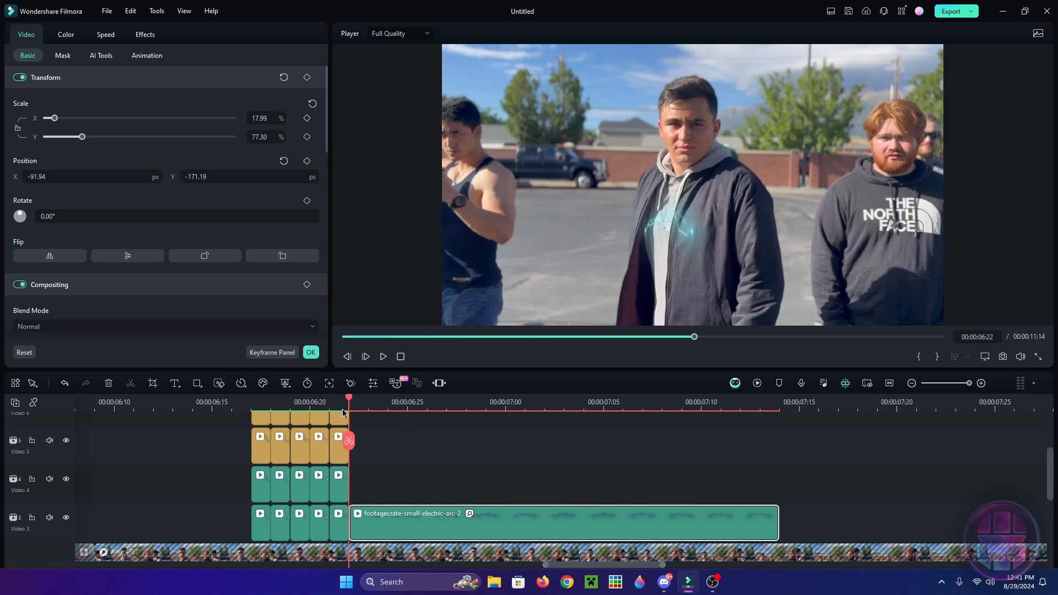
- Refine the arc's size to 14.25% by 67.71% and position it on the chest at about X -100, Y -162
{"action": "left_click", "coordinate": [626, 228]}
{"action": "left_click_drag", "start_coordinate": [623, 229], "coordinate": [633, 229]}
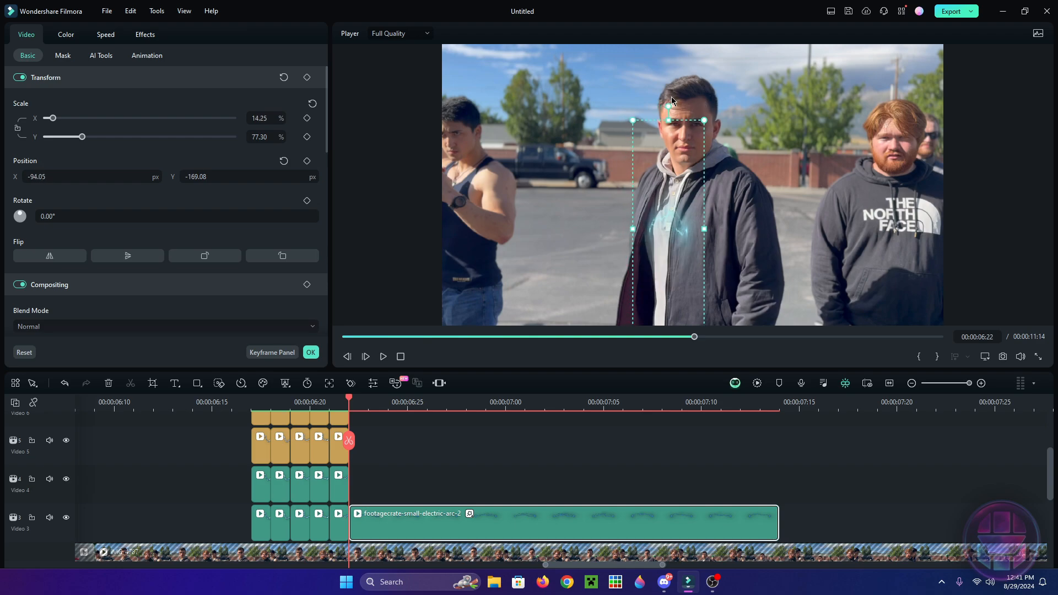
{"action": "left_click_drag", "start_coordinate": [672, 101], "coordinate": [671, 113]}
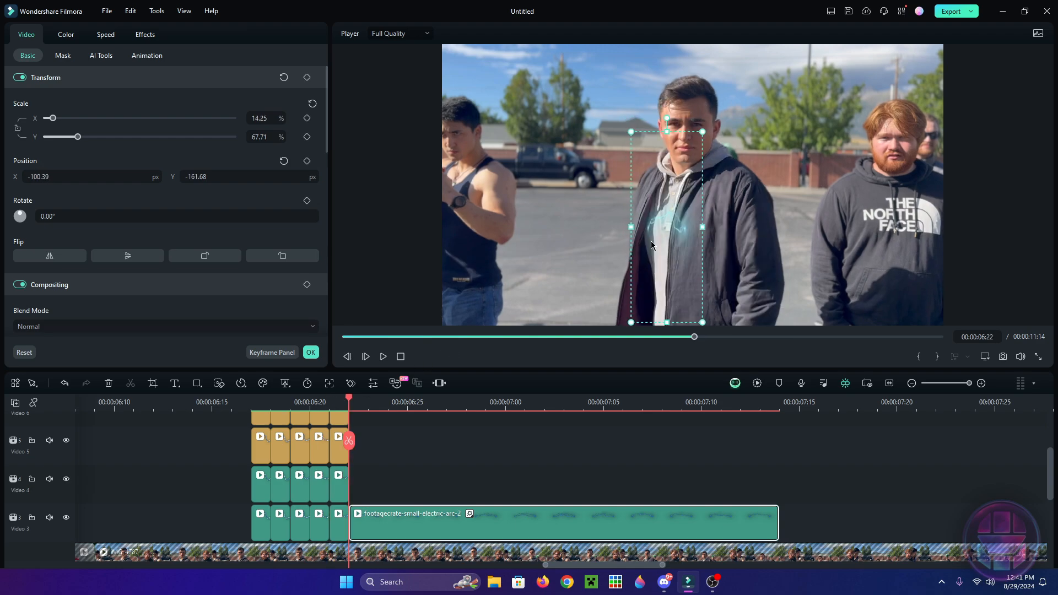
{"action": "left_click_drag", "start_coordinate": [651, 244], "coordinate": [650, 244]}
{"action": "key", "text": "ctrl+z"}
- Compare the lightning's impact point at 00:00:06:21 with the electric arc's position at 00:00:06:22
{"action": "left_click_drag", "start_coordinate": [334, 403], "coordinate": [345, 407]}
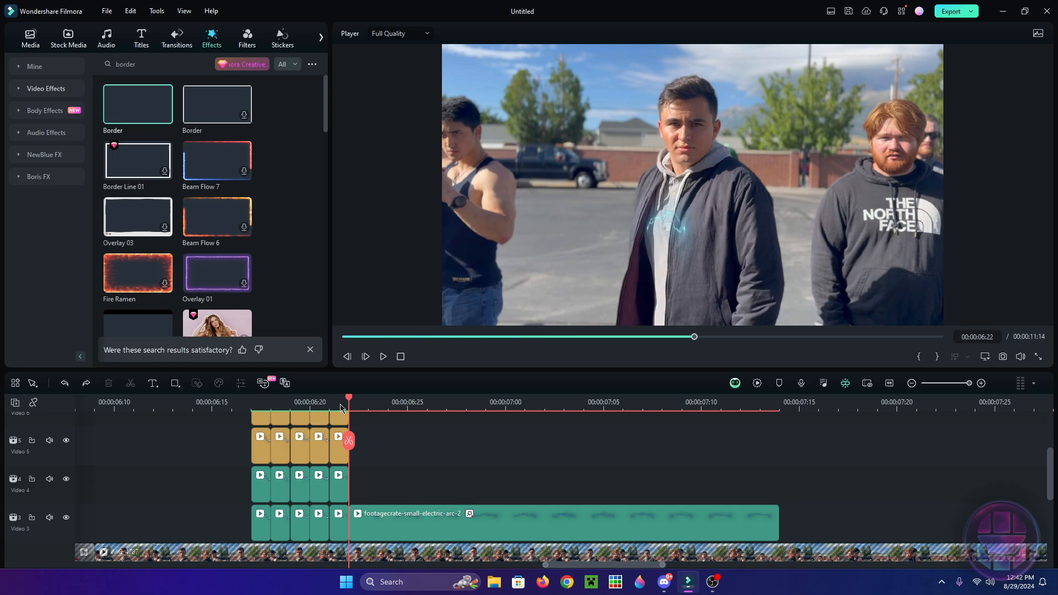
{"action": "left_click", "coordinate": [327, 407]}
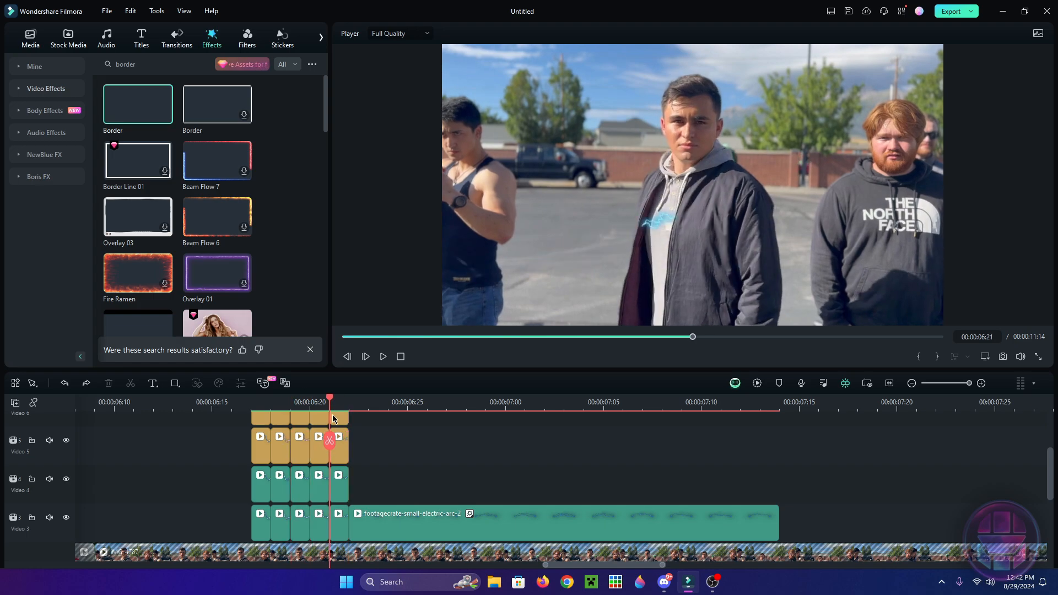
{"action": "key", "text": "Right"}
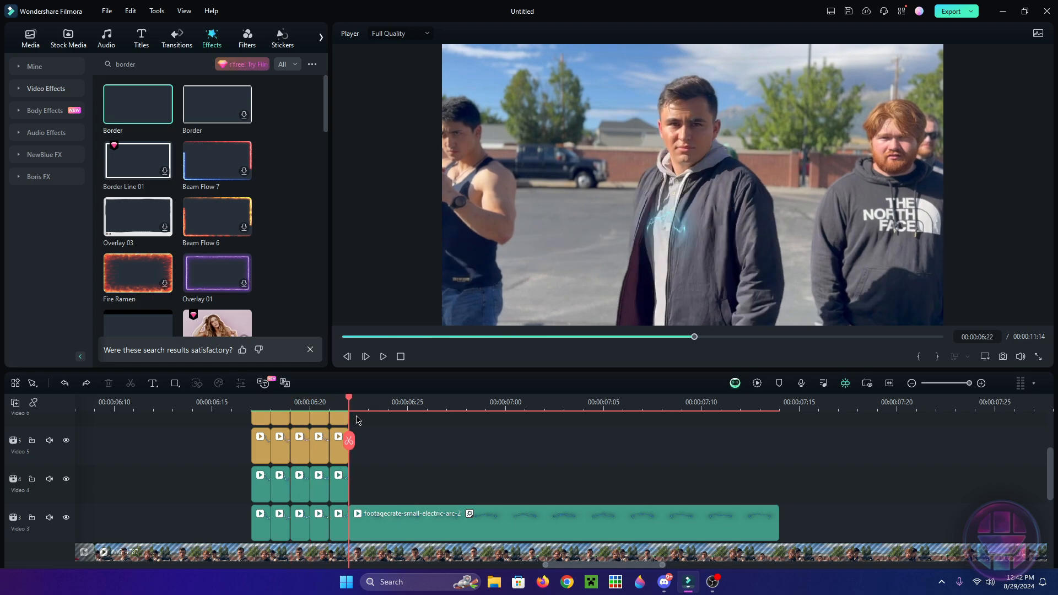
- Mark the electric arc clip on Video 3 with the pink colour label
{"action": "left_click", "coordinate": [651, 218]}
{"action": "double_click", "coordinate": [435, 513]}
{"action": "scroll", "coordinate": [441, 507], "scroll_direction": "down", "scroll_amount": 1}
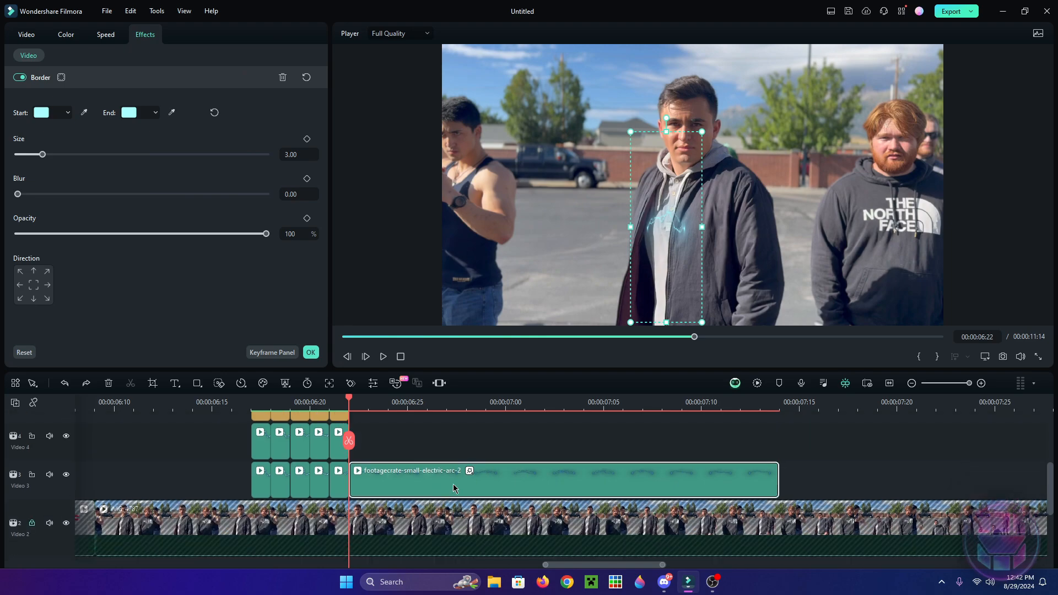
{"action": "right_click", "coordinate": [453, 484]}
{"action": "left_click", "coordinate": [478, 468]}
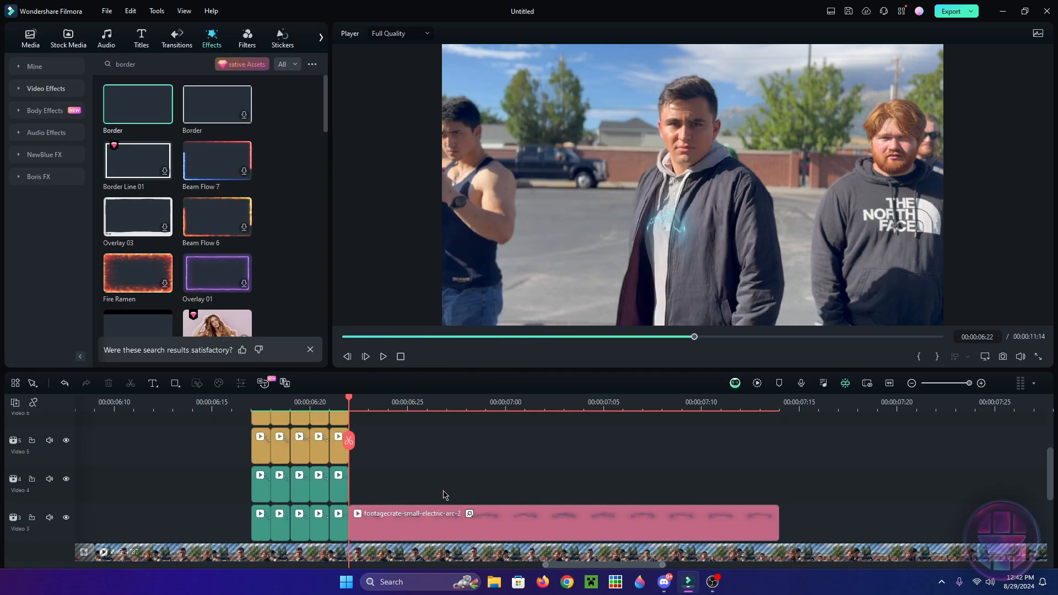
- Enable keyframing on the electric arc clip on Video 3, starting with a keyframe at its first frame, 00:00:06:22
{"action": "left_click", "coordinate": [414, 520]}
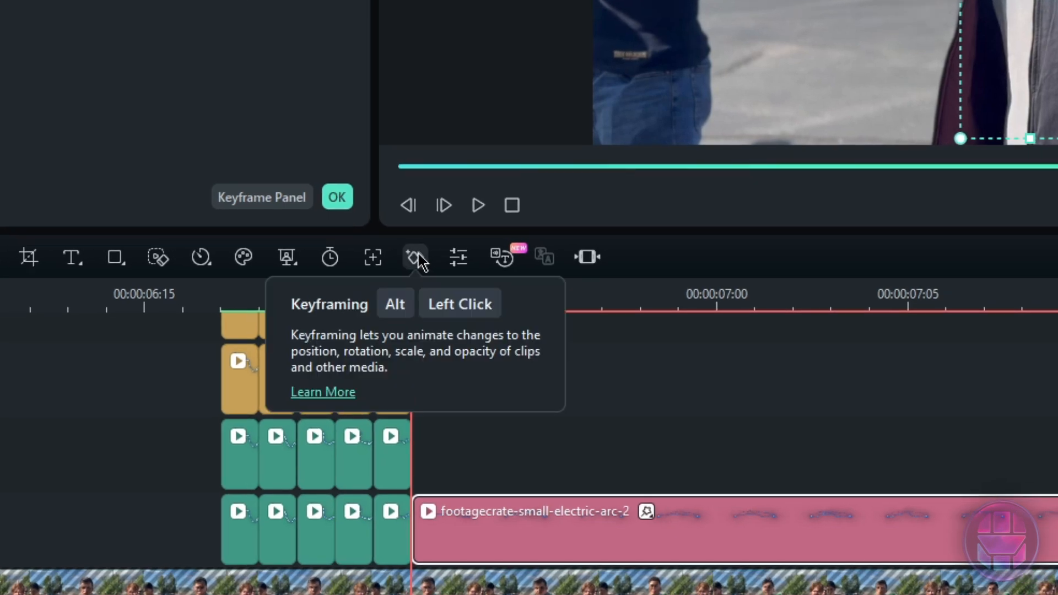
{"action": "left_click", "coordinate": [416, 258]}
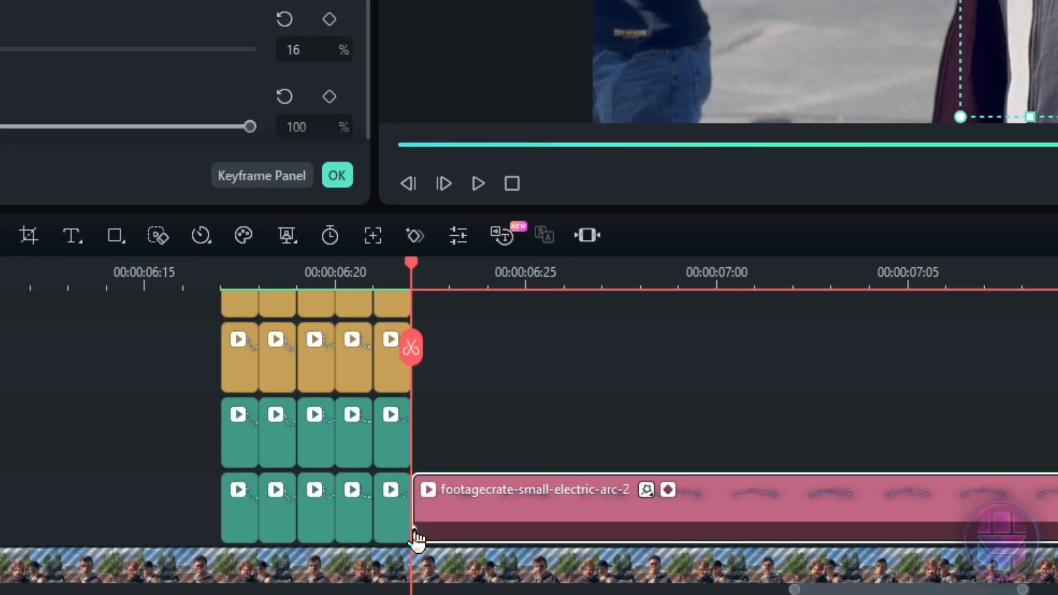
{"action": "left_click", "coordinate": [378, 286]}
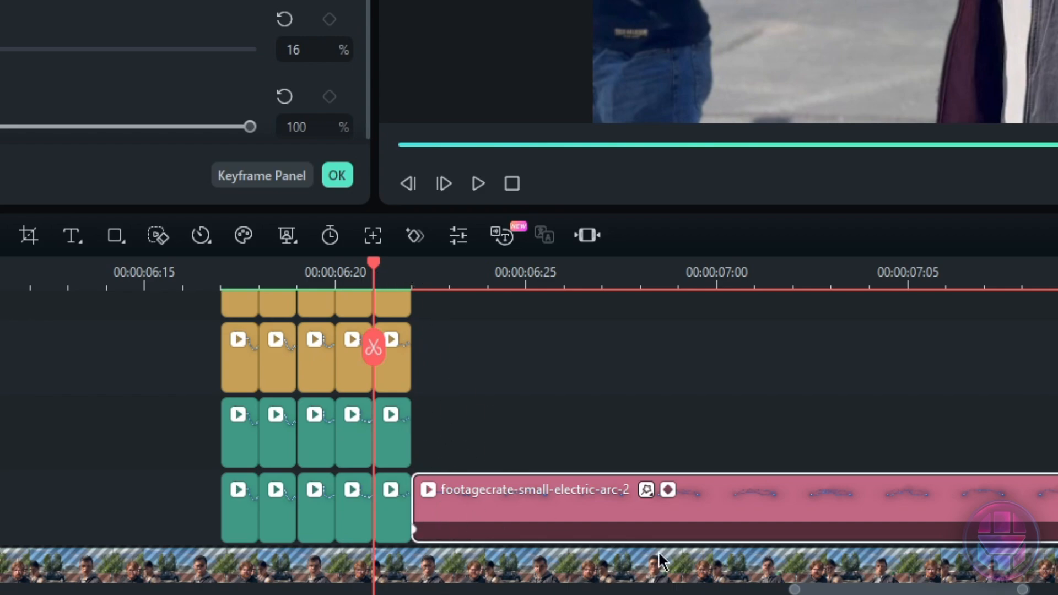
{"action": "left_click", "coordinate": [412, 285]}
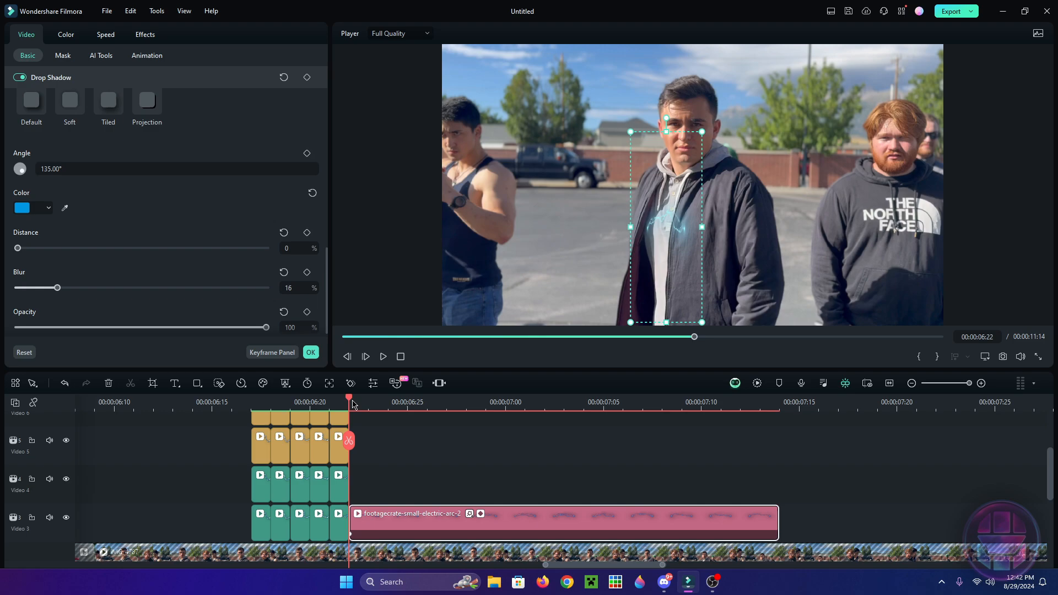
- Keyframe the electric arc at 00:00:06:23, widening it across the man's chest and repositioning it over his open jacket
{"action": "left_click", "coordinate": [359, 406]}
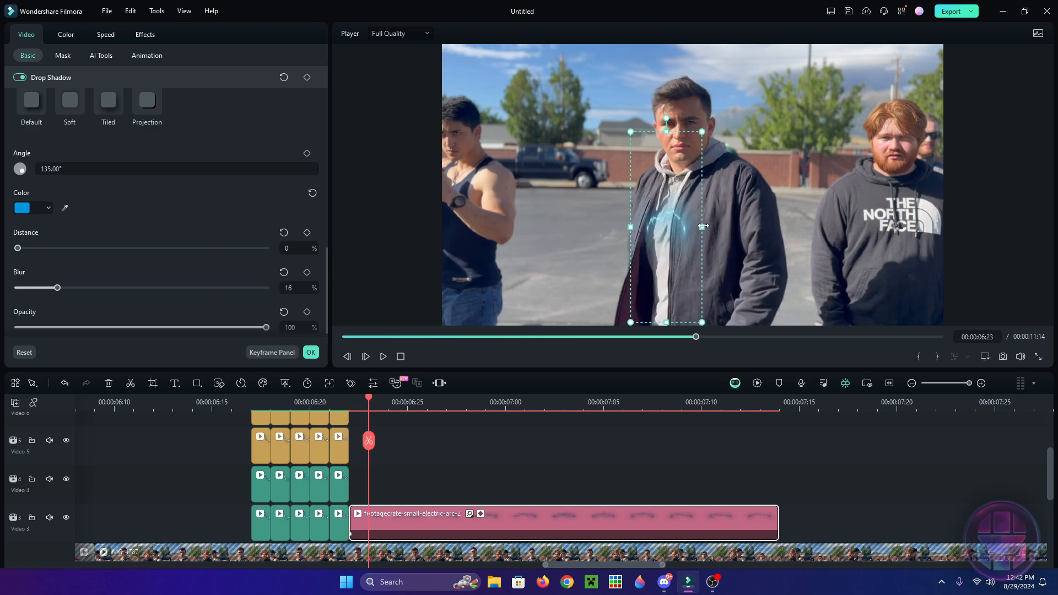
{"action": "mouse_move", "coordinate": [702, 226]}
{"action": "left_mouse_down"}
{"action": "mouse_move", "coordinate": [758, 229]}
{"action": "mouse_move", "coordinate": [713, 240]}
{"action": "left_mouse_up"}
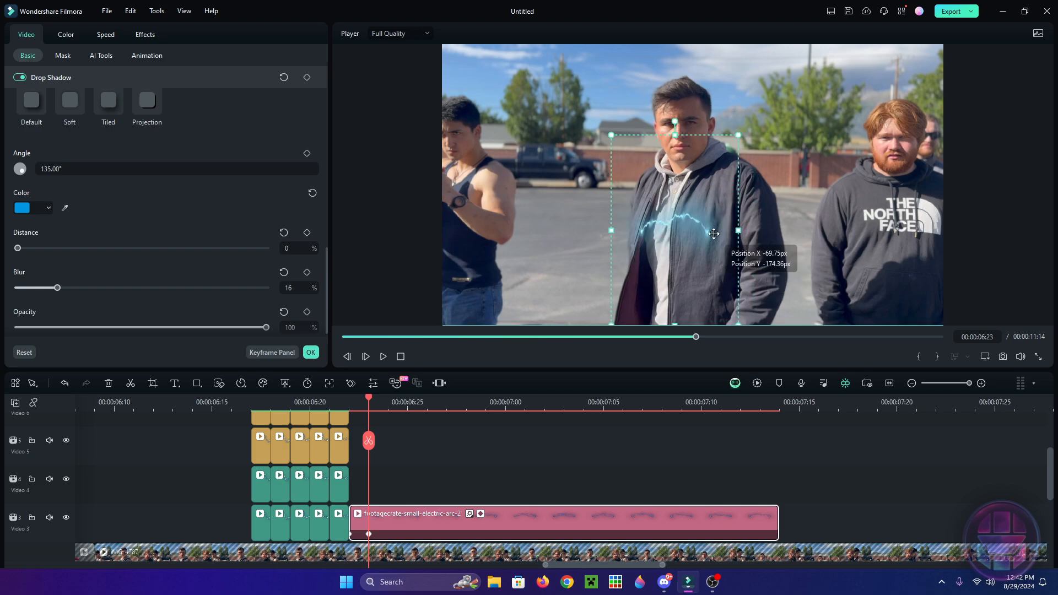
{"action": "mouse_move", "coordinate": [370, 407]}
{"action": "left_mouse_down"}
{"action": "mouse_move", "coordinate": [355, 407]}
{"action": "mouse_move", "coordinate": [368, 411]}
{"action": "left_mouse_up"}
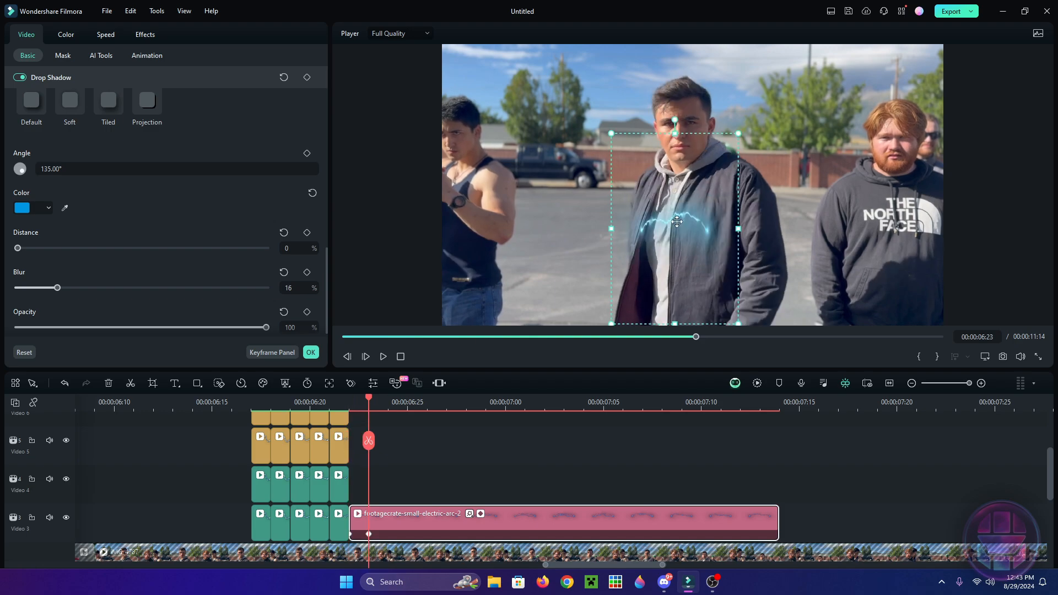
{"action": "left_click_drag", "start_coordinate": [361, 409], "coordinate": [364, 414]}
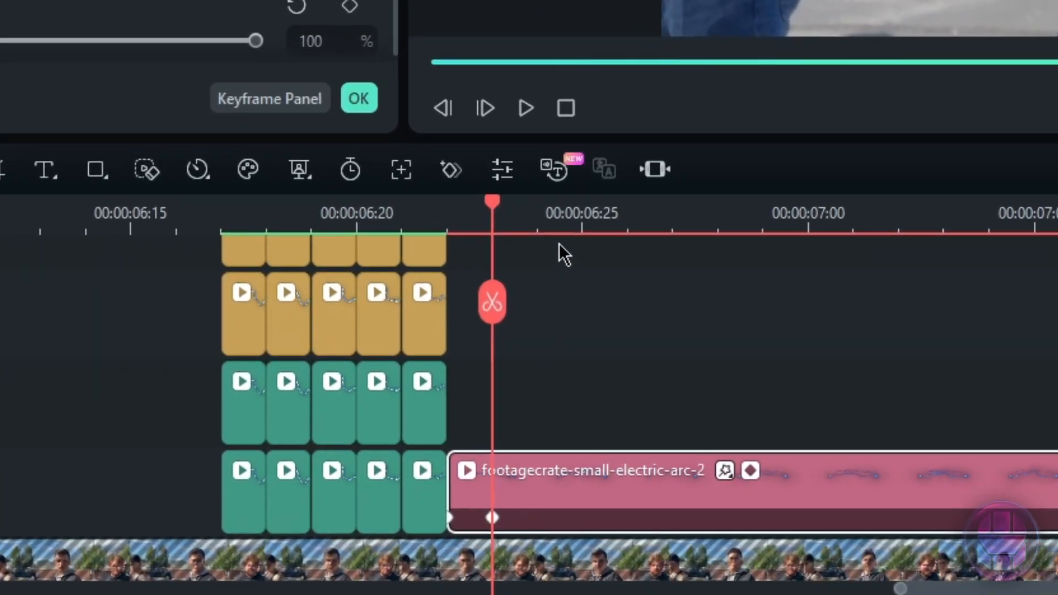
- Keyframe the electric arc at 00:00:06:24, stretching it from one side of the man's torso towards his far arm
{"action": "left_click", "coordinate": [536, 220]}
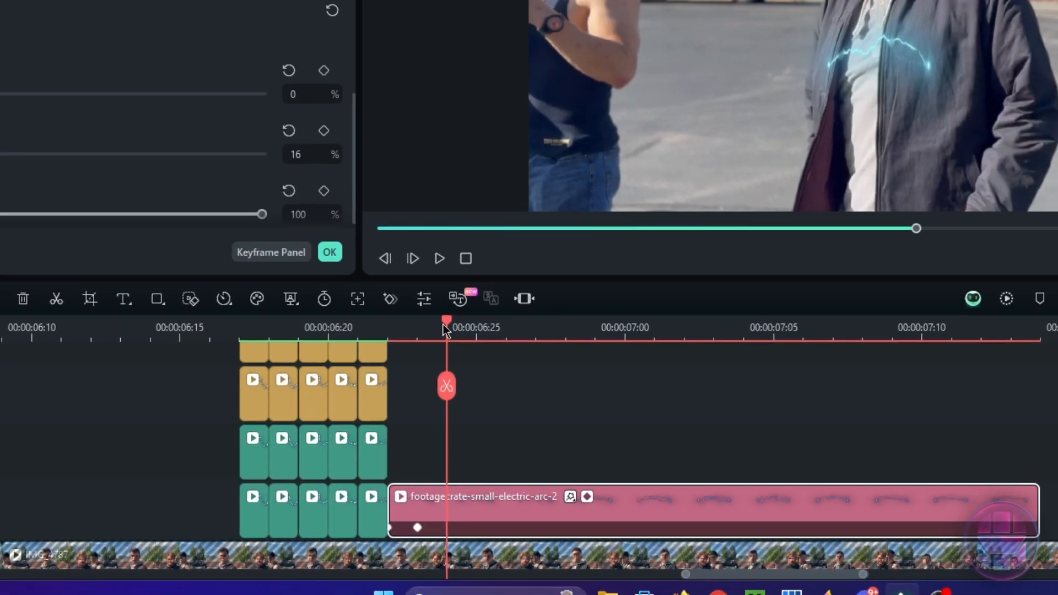
{"action": "left_click", "coordinate": [426, 268]}
{"action": "left_click", "coordinate": [465, 269]}
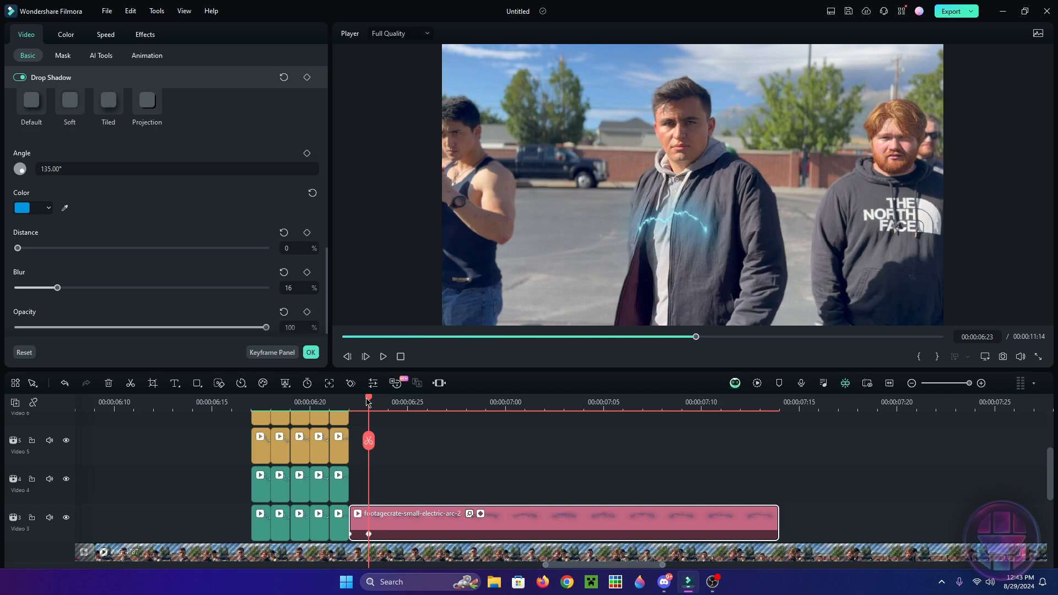
{"action": "left_click", "coordinate": [386, 403]}
{"action": "left_click", "coordinate": [689, 225]}
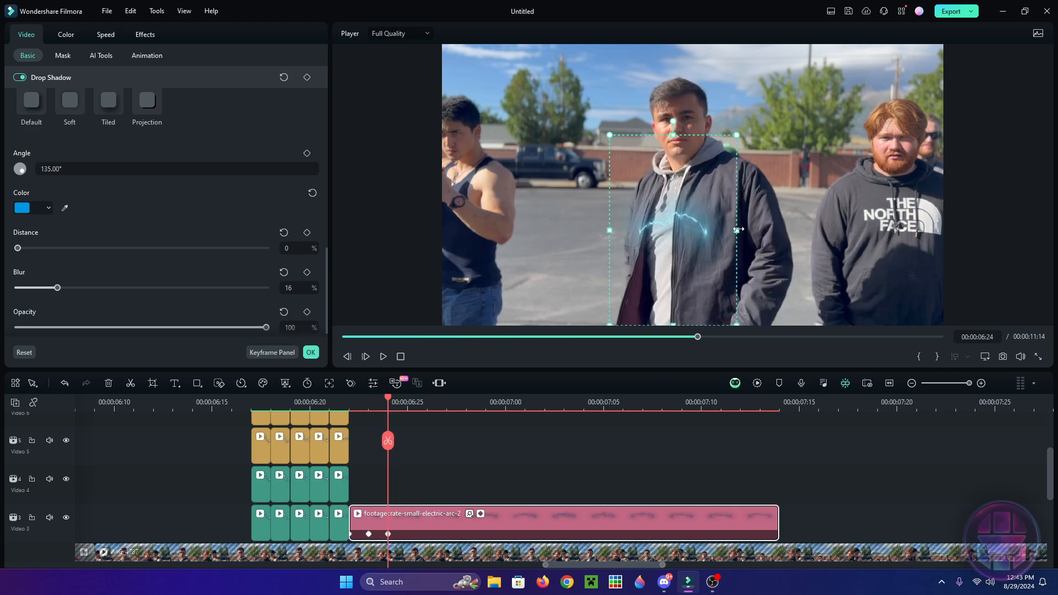
{"action": "left_click_drag", "start_coordinate": [742, 230], "coordinate": [805, 228]}
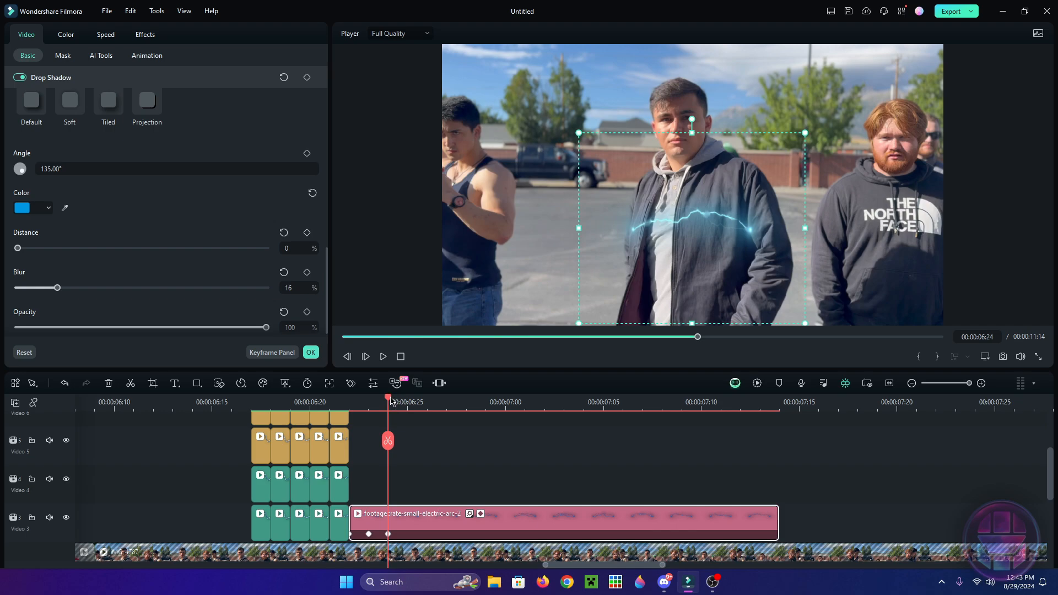
- Keyframe the electric arc at 00:00:06:25, widening it on both sides until it spans the man's full torso and arm
{"action": "left_click", "coordinate": [369, 402]}
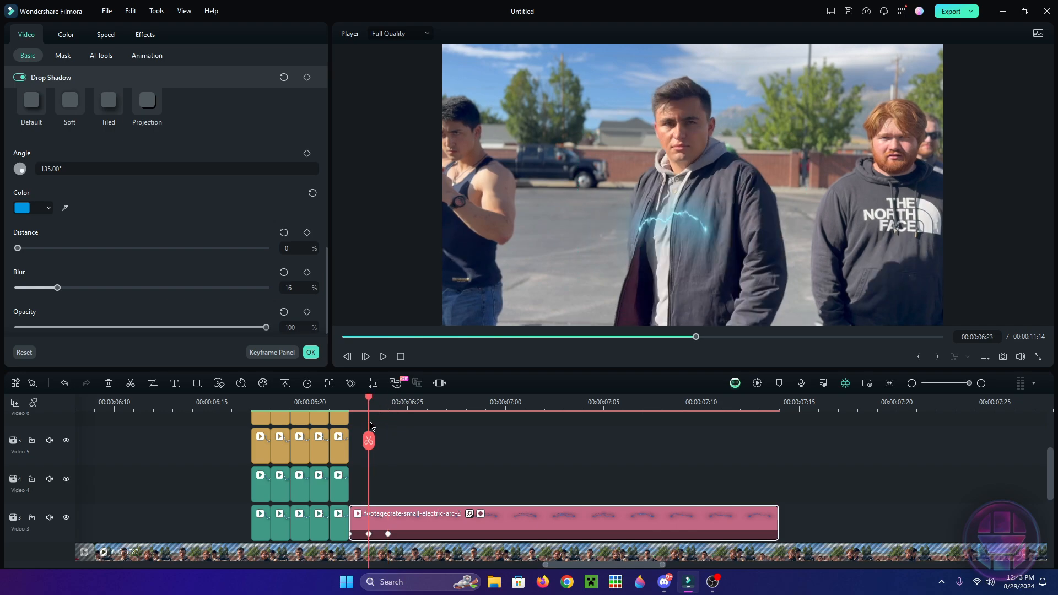
{"action": "left_click_drag", "start_coordinate": [371, 425], "coordinate": [408, 403]}
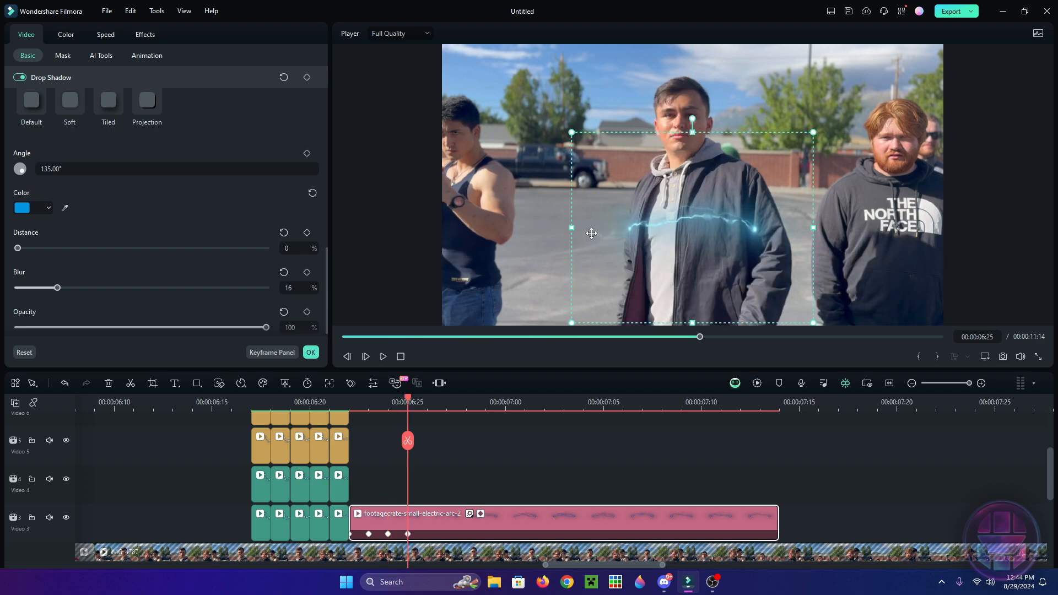
{"action": "left_click_drag", "start_coordinate": [572, 227], "coordinate": [570, 227]}
{"action": "left_click_drag", "start_coordinate": [814, 228], "coordinate": [851, 228]}
{"action": "left_click_drag", "start_coordinate": [570, 229], "coordinate": [557, 228]}
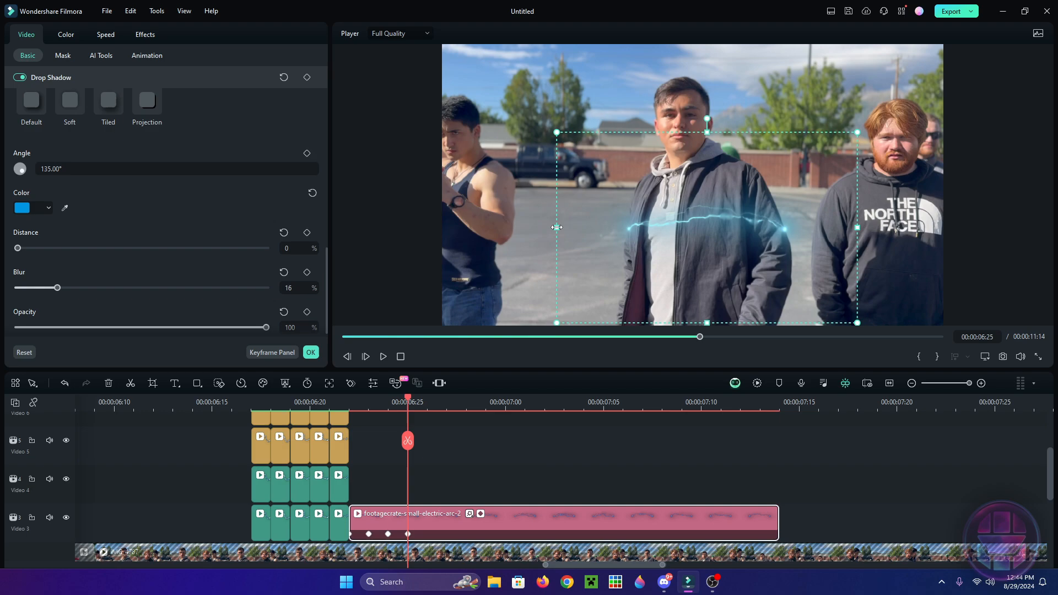
- Review the arc's growth from 00:00:06:22, and narrow the arc to the man's outline with a keyframe at 00:00:06:26
{"action": "left_click", "coordinate": [350, 403]}
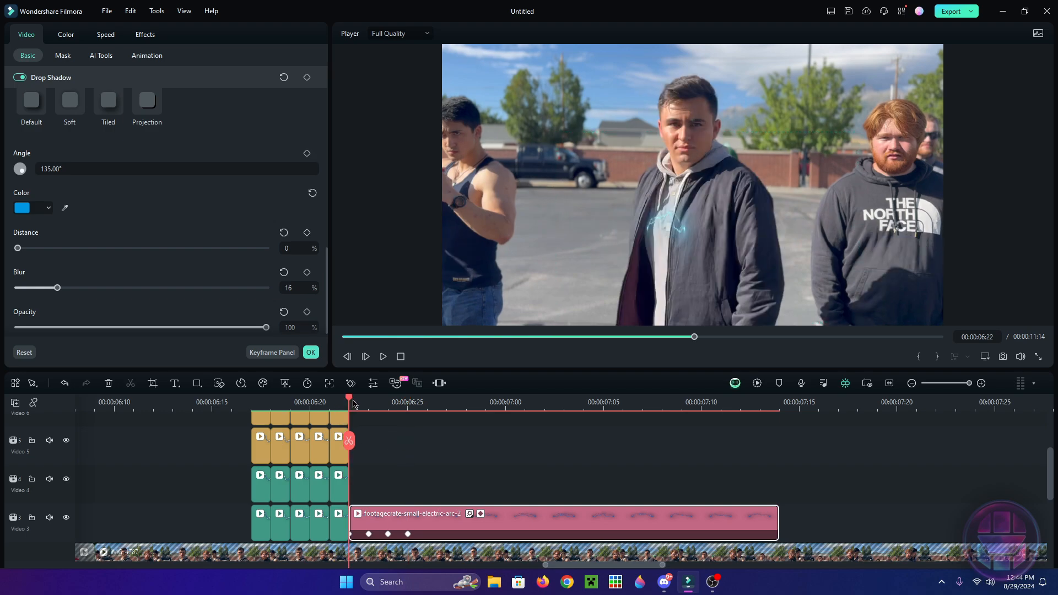
{"action": "left_click_drag", "start_coordinate": [353, 403], "coordinate": [408, 412]}
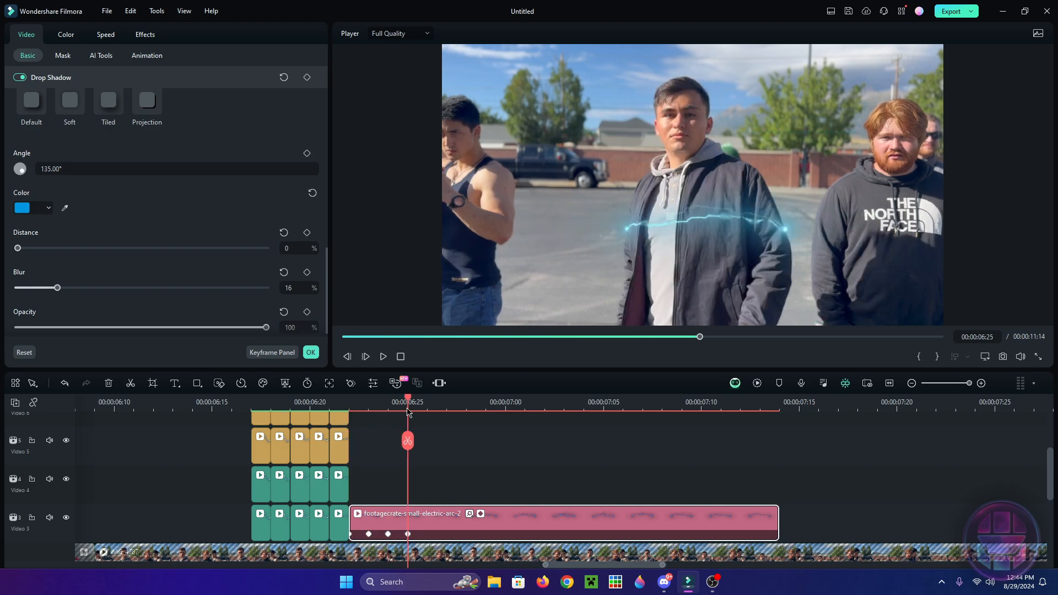
{"action": "left_click_drag", "start_coordinate": [346, 400], "coordinate": [410, 409]}
{"action": "left_click_drag", "start_coordinate": [408, 407], "coordinate": [724, 429]}
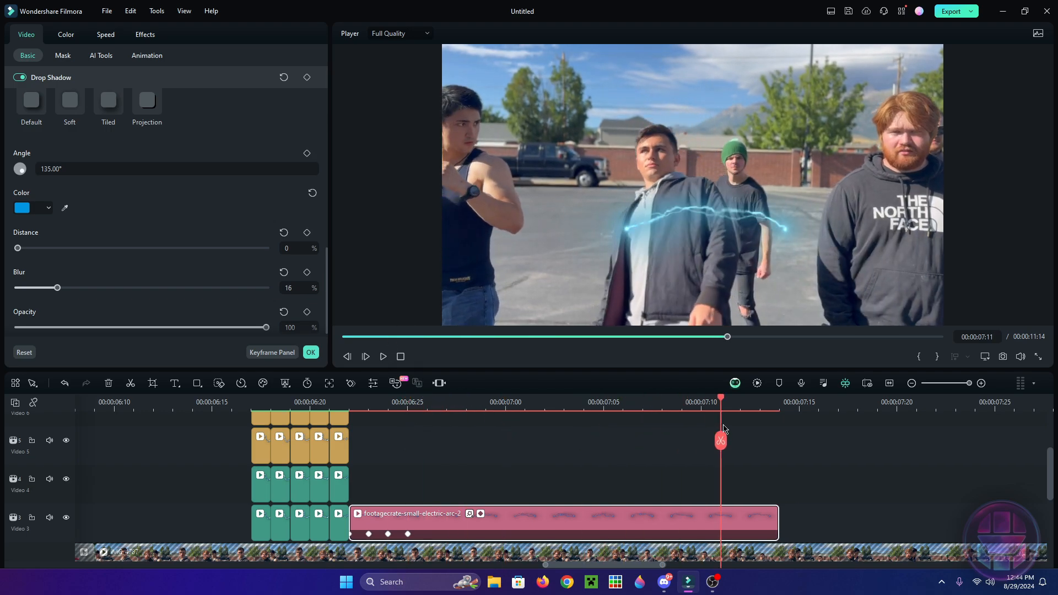
{"action": "left_click", "coordinate": [409, 400]}
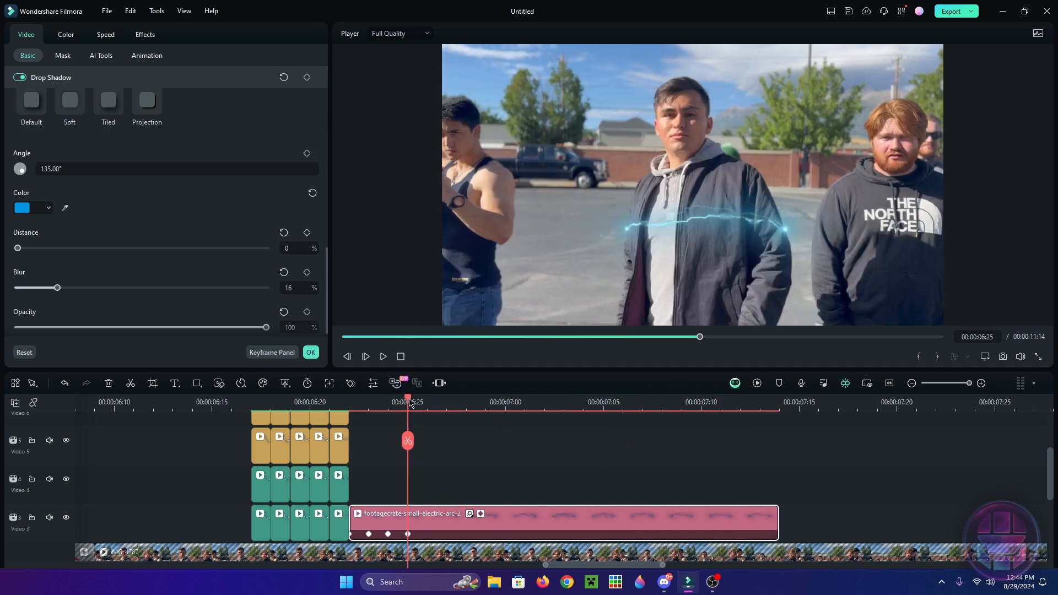
{"action": "left_click", "coordinate": [426, 411]}
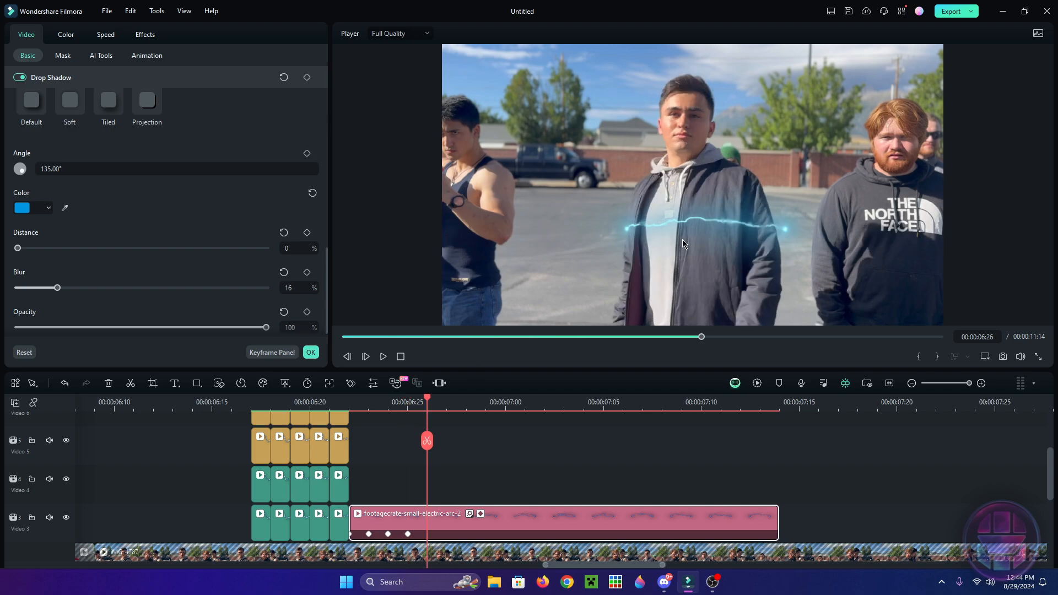
{"action": "left_click_drag", "start_coordinate": [859, 228], "coordinate": [847, 228]}
{"action": "left_click_drag", "start_coordinate": [554, 228], "coordinate": [561, 228]}
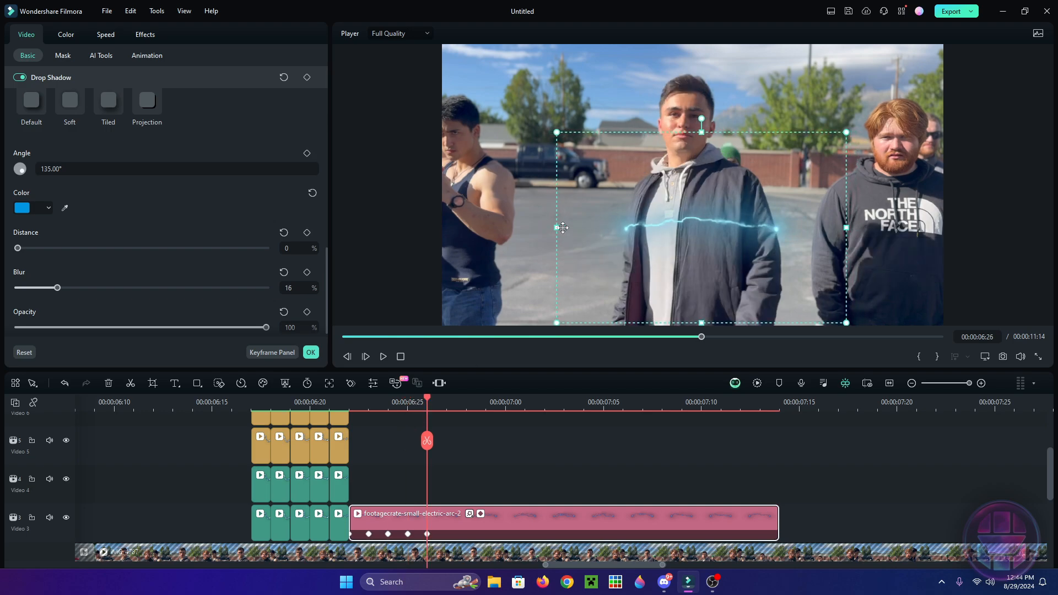
- Refit the electric arc's width to the man's moving torso with keyframes at 00:00:06:27 and 00:00:06:28
{"action": "left_click_drag", "start_coordinate": [407, 406], "coordinate": [447, 406]}
{"action": "left_click_drag", "start_coordinate": [848, 228], "coordinate": [837, 227]}
{"action": "mouse_move", "coordinate": [446, 411]}
{"action": "left_mouse_down"}
{"action": "mouse_move", "coordinate": [428, 411]}
{"action": "mouse_move", "coordinate": [464, 409]}
{"action": "left_mouse_up"}
{"action": "left_click", "coordinate": [464, 407]}
{"action": "left_click", "coordinate": [650, 228]}
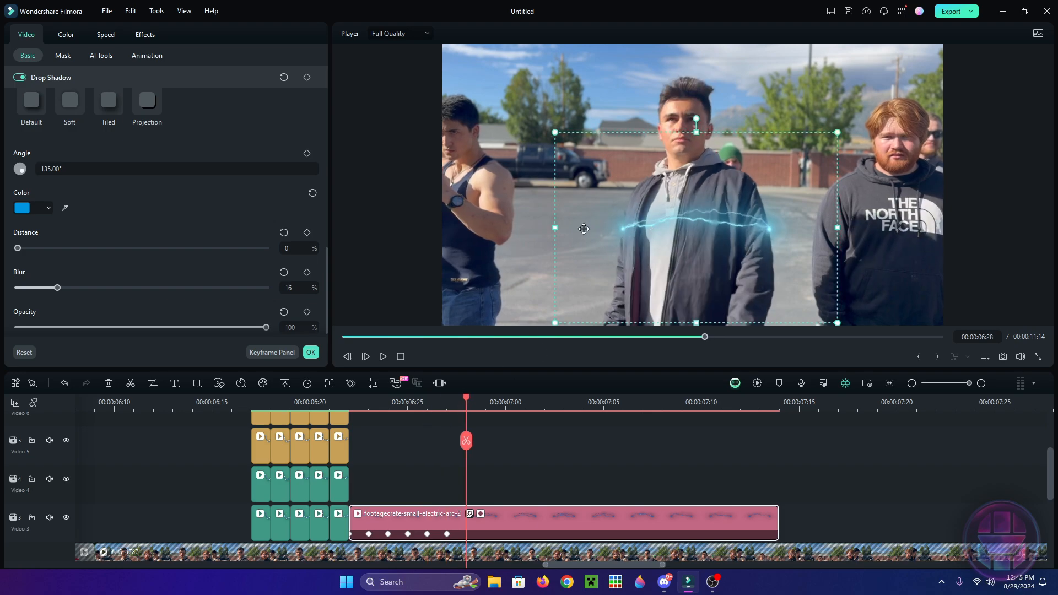
{"action": "left_click_drag", "start_coordinate": [555, 228], "coordinate": [553, 228]}
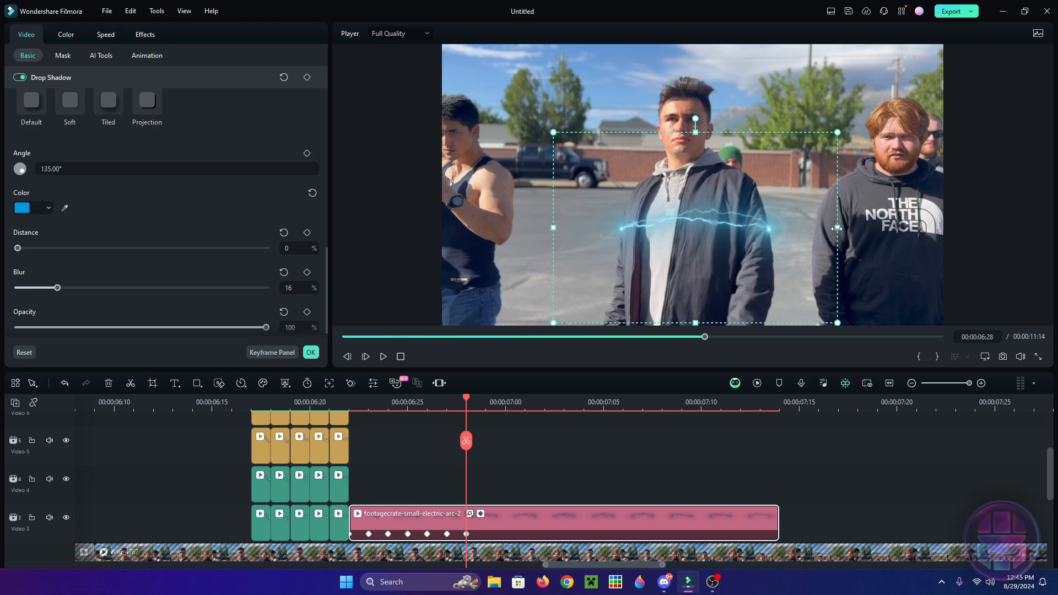
{"action": "left_click_drag", "start_coordinate": [836, 228], "coordinate": [838, 228]}
- Raise the electric arc slightly and trim its width to follow the chest at 00:00:06:29 and 00:00:07:00
{"action": "key", "text": "Right"}
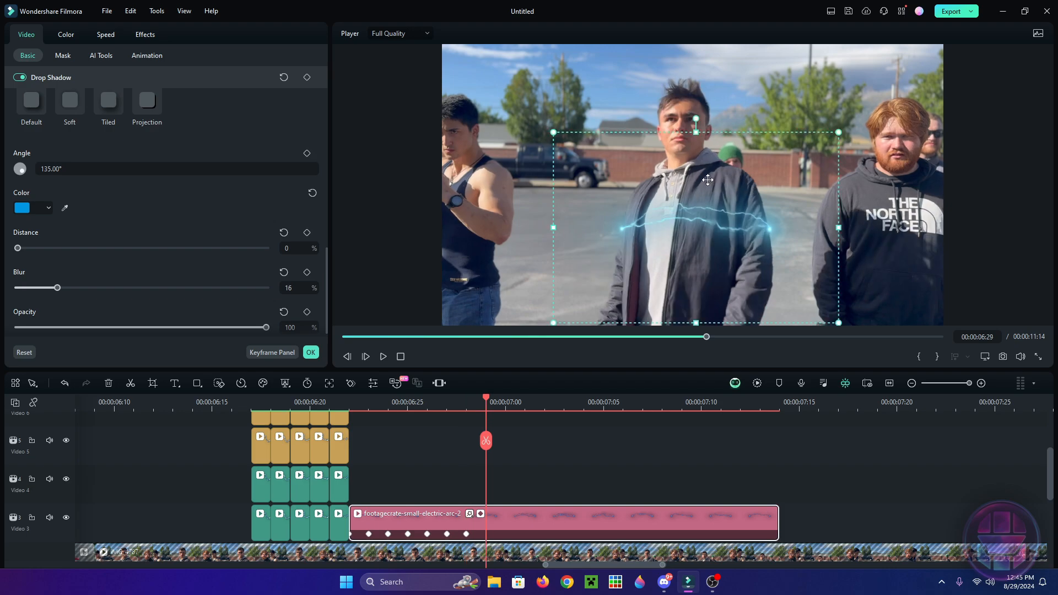
{"action": "left_click_drag", "start_coordinate": [713, 192], "coordinate": [713, 190]}
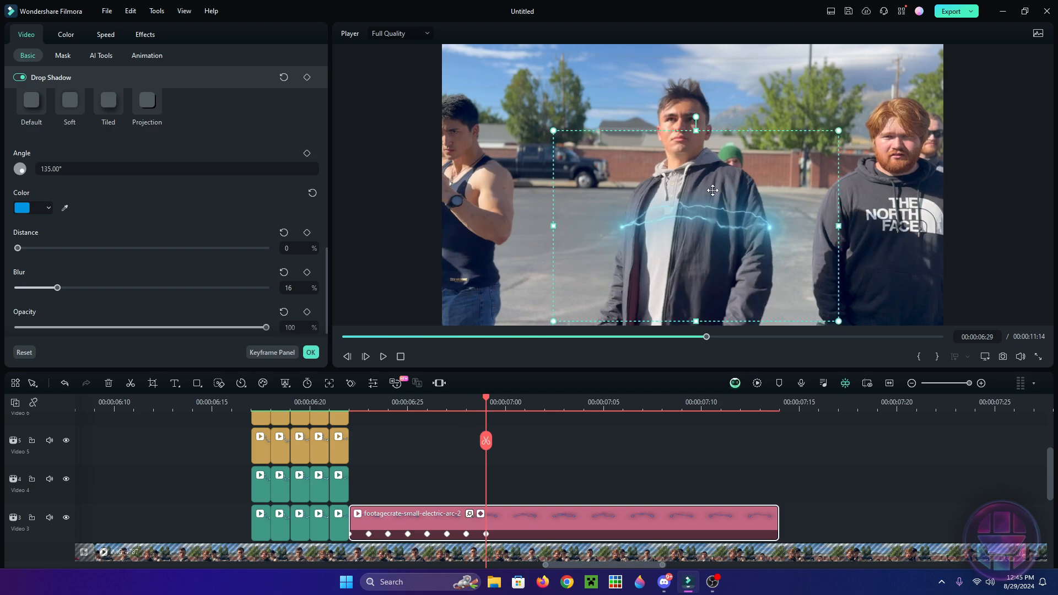
{"action": "left_click_drag", "start_coordinate": [841, 226], "coordinate": [838, 227]}
{"action": "mouse_move", "coordinate": [506, 409]}
{"action": "left_mouse_down"}
{"action": "mouse_move", "coordinate": [495, 420]}
{"action": "mouse_move", "coordinate": [505, 420]}
{"action": "left_mouse_up"}
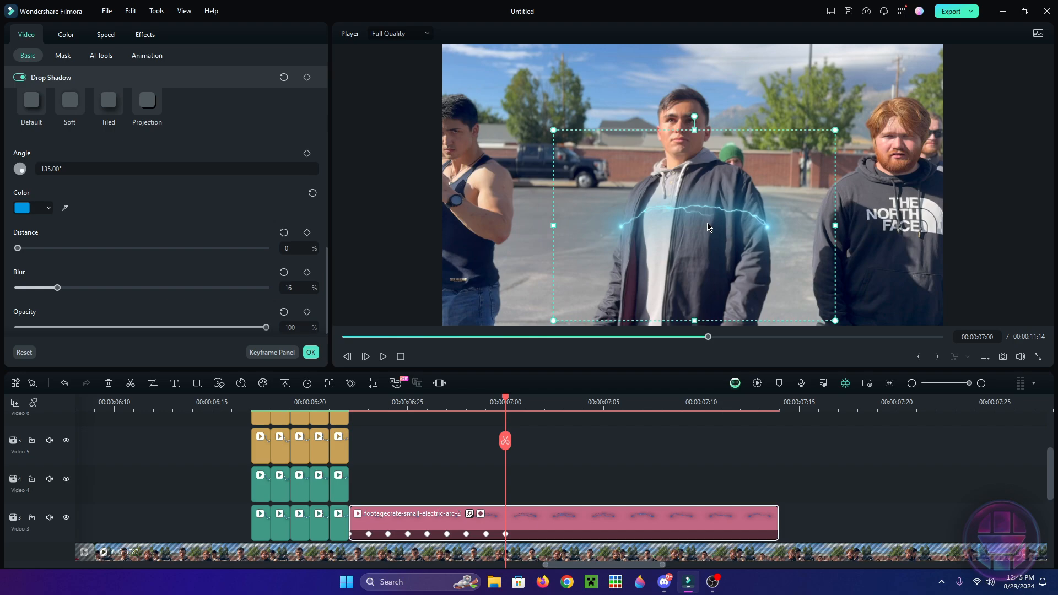
- Shift and narrow the electric arc to track the man's chest with keyframes at 00:00:07:01, 00:00:07:02 and 00:00:07:03
{"action": "mouse_move", "coordinate": [510, 417]}
{"action": "left_mouse_down"}
{"action": "mouse_move", "coordinate": [484, 419]}
{"action": "mouse_move", "coordinate": [525, 419]}
{"action": "left_mouse_up"}
{"action": "left_click_drag", "start_coordinate": [753, 240], "coordinate": [751, 238]}
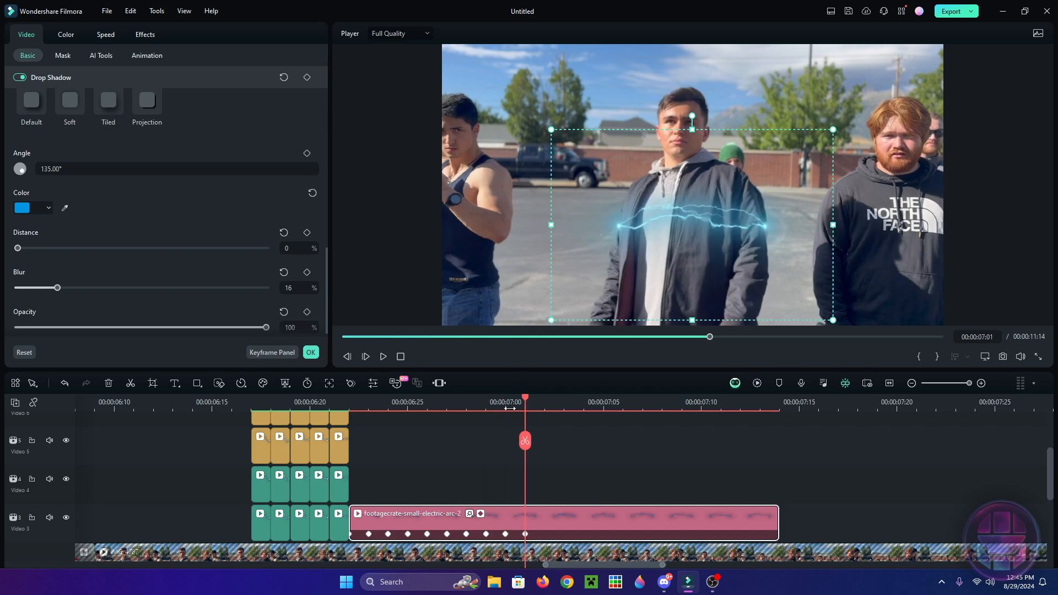
{"action": "left_click_drag", "start_coordinate": [525, 400], "coordinate": [543, 404]}
{"action": "left_click_drag", "start_coordinate": [661, 216], "coordinate": [657, 212]}
{"action": "left_click", "coordinate": [559, 409]}
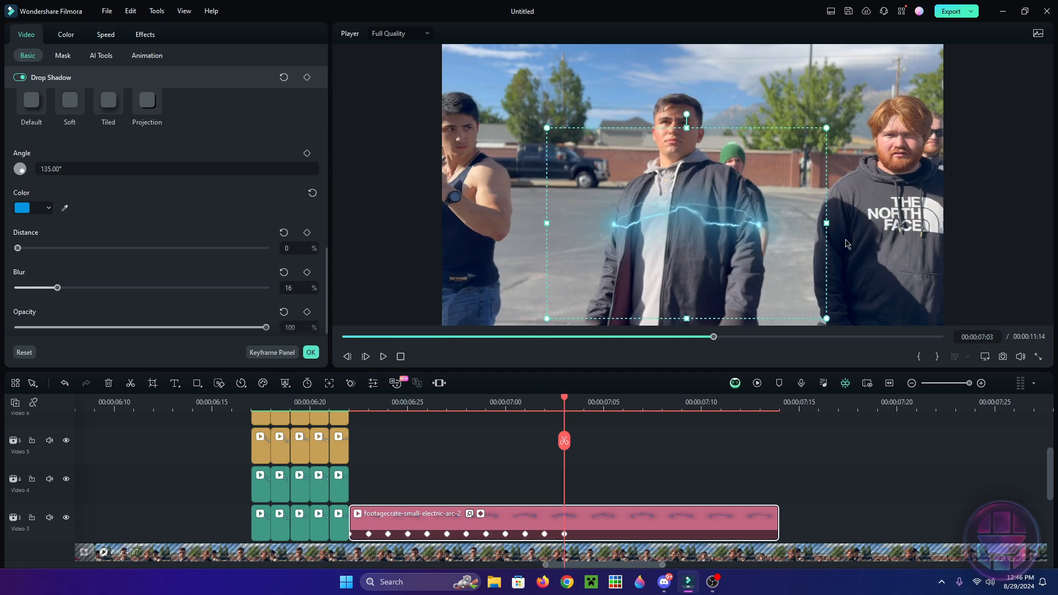
{"action": "left_click_drag", "start_coordinate": [824, 223], "coordinate": [824, 223]}
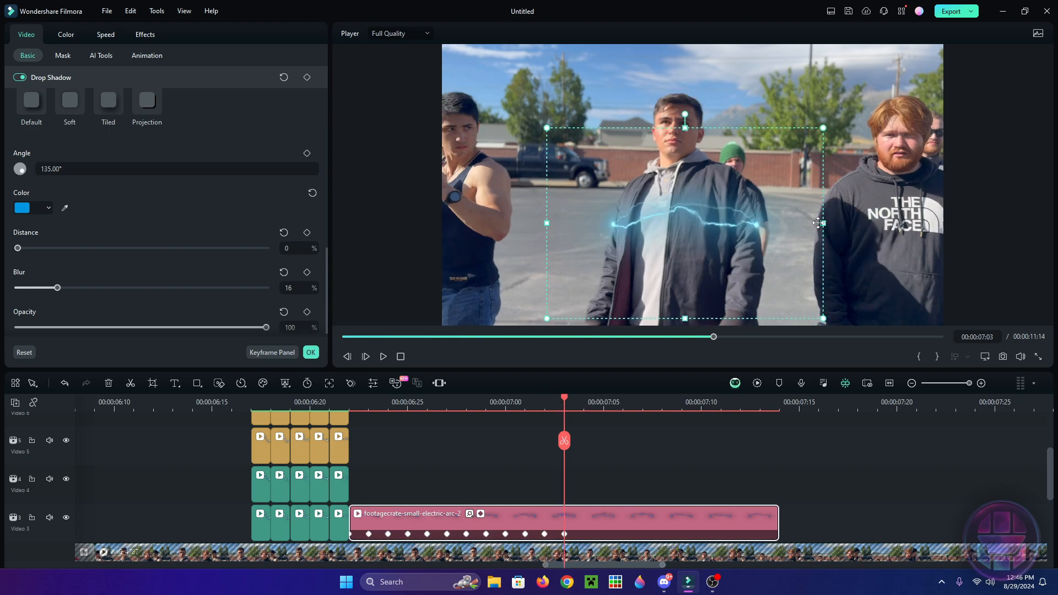
- Narrow the electric arc to the turning torso with keyframes at 00:00:07:04 and 00:00:07:05
{"action": "left_click_drag", "start_coordinate": [561, 399], "coordinate": [557, 403]}
{"action": "key", "text": "Right"}
{"action": "left_click_drag", "start_coordinate": [824, 223], "coordinate": [816, 224]}
{"action": "key", "text": "Right"}
{"action": "left_click", "coordinate": [588, 402]}
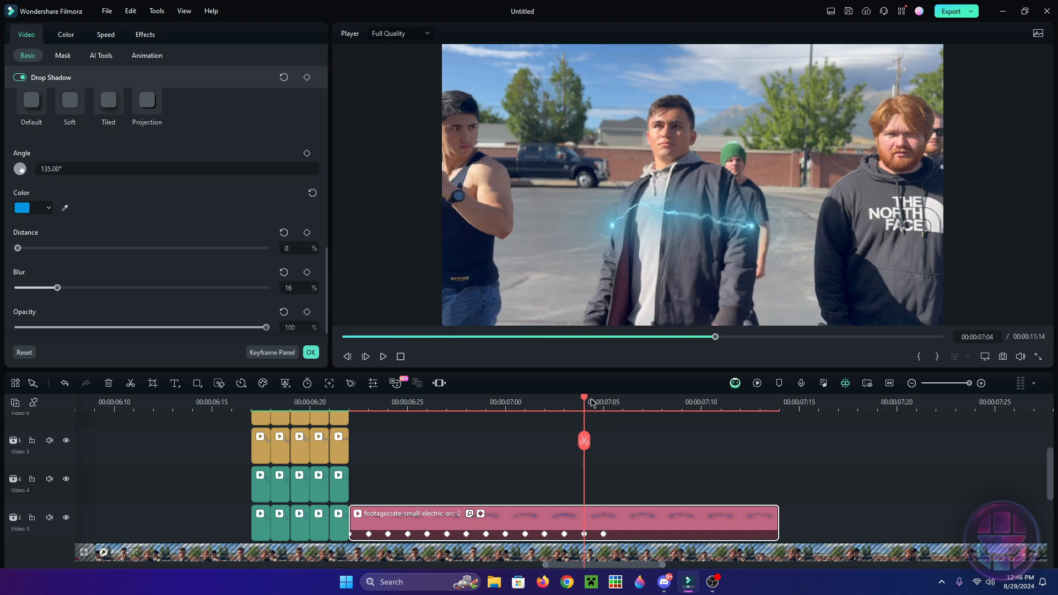
{"action": "left_click_drag", "start_coordinate": [592, 406], "coordinate": [600, 406]}
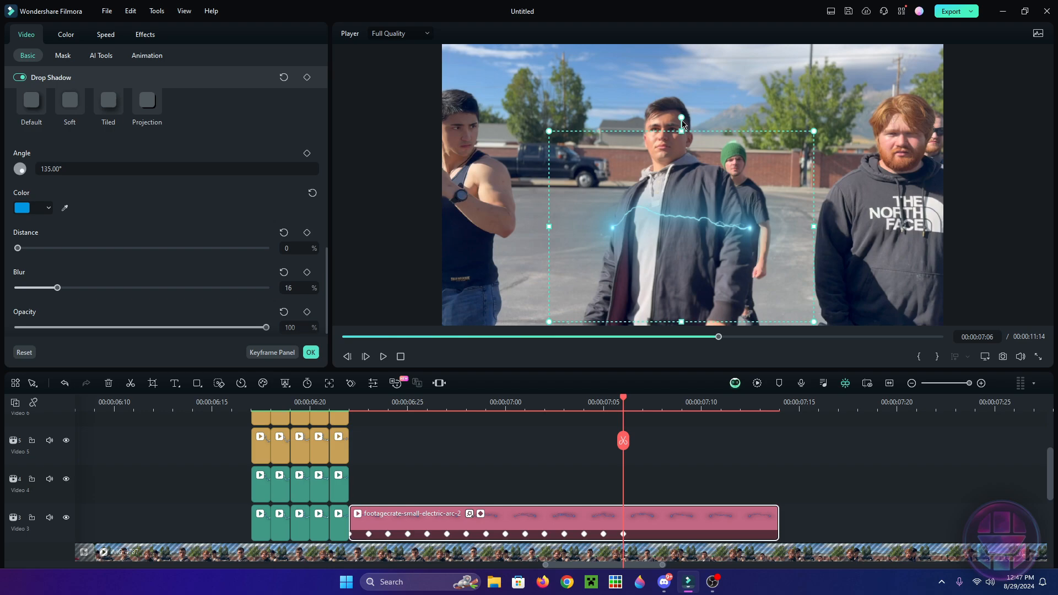
- Rotate the electric arc counterclockwise at 00:00:07:06 to match the man's lean, and keyframe its fit at 00:00:07:07
{"action": "left_click_drag", "start_coordinate": [682, 117], "coordinate": [663, 118]}
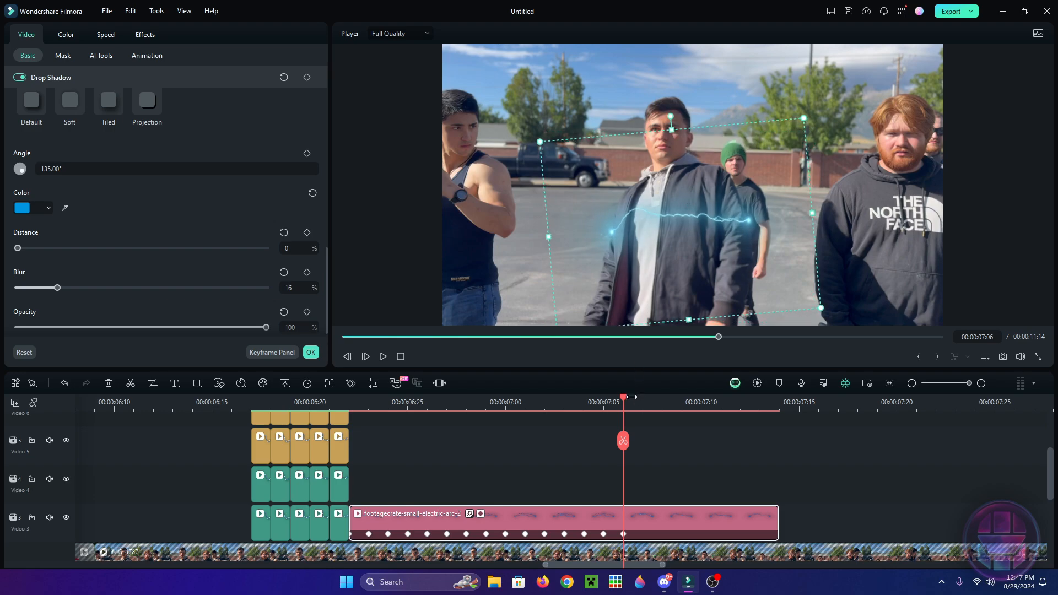
{"action": "mouse_move", "coordinate": [632, 397]}
{"action": "left_mouse_down"}
{"action": "mouse_move", "coordinate": [524, 403]}
{"action": "mouse_move", "coordinate": [636, 428]}
{"action": "mouse_move", "coordinate": [606, 424]}
{"action": "mouse_move", "coordinate": [642, 407]}
{"action": "left_mouse_up"}
{"action": "left_click", "coordinate": [657, 218]}
{"action": "left_click_drag", "start_coordinate": [812, 213], "coordinate": [812, 213]}
{"action": "left_click_drag", "start_coordinate": [631, 400], "coordinate": [637, 402]}
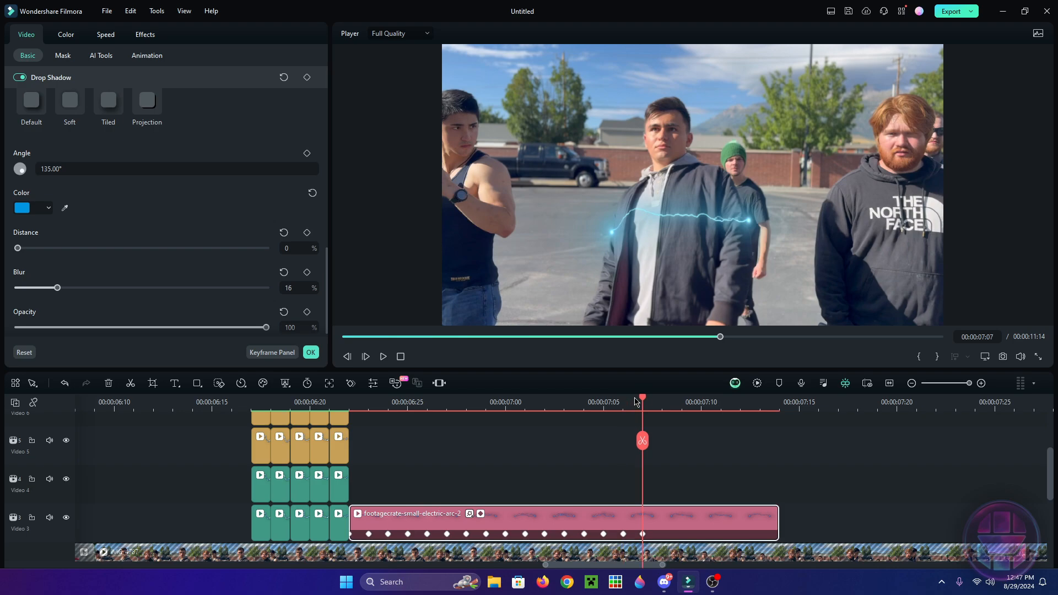
- Tilt the electric arc to about -8.90° at 00:00:07:08 and keyframe its fit on the torso at 00:00:07:09
{"action": "left_click", "coordinate": [717, 223]}
{"action": "key", "text": "Right"}
{"action": "left_click_drag", "start_coordinate": [668, 117], "coordinate": [656, 118]}
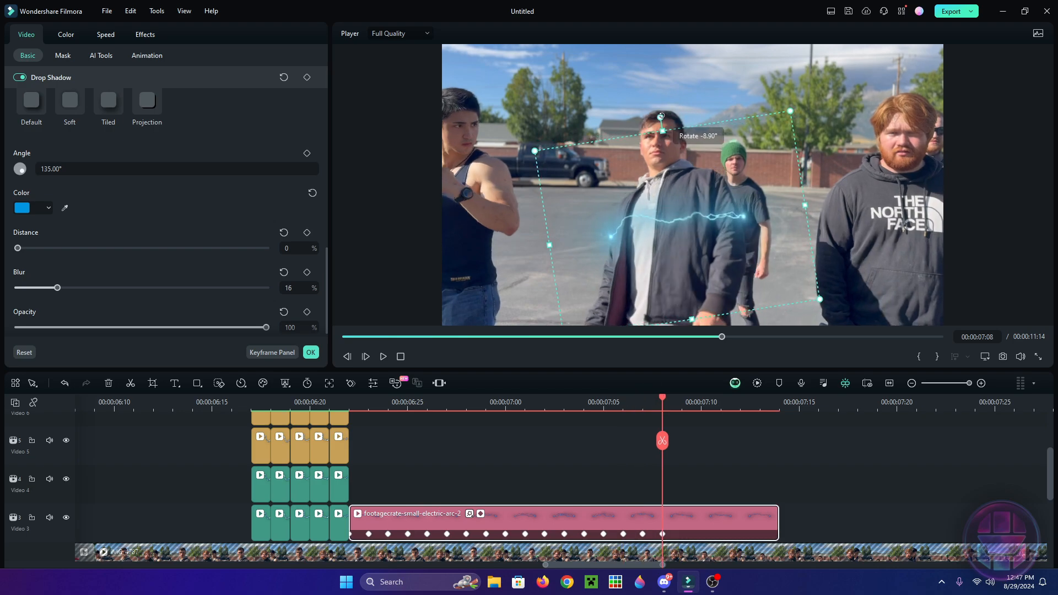
{"action": "left_click_drag", "start_coordinate": [649, 409], "coordinate": [702, 414]}
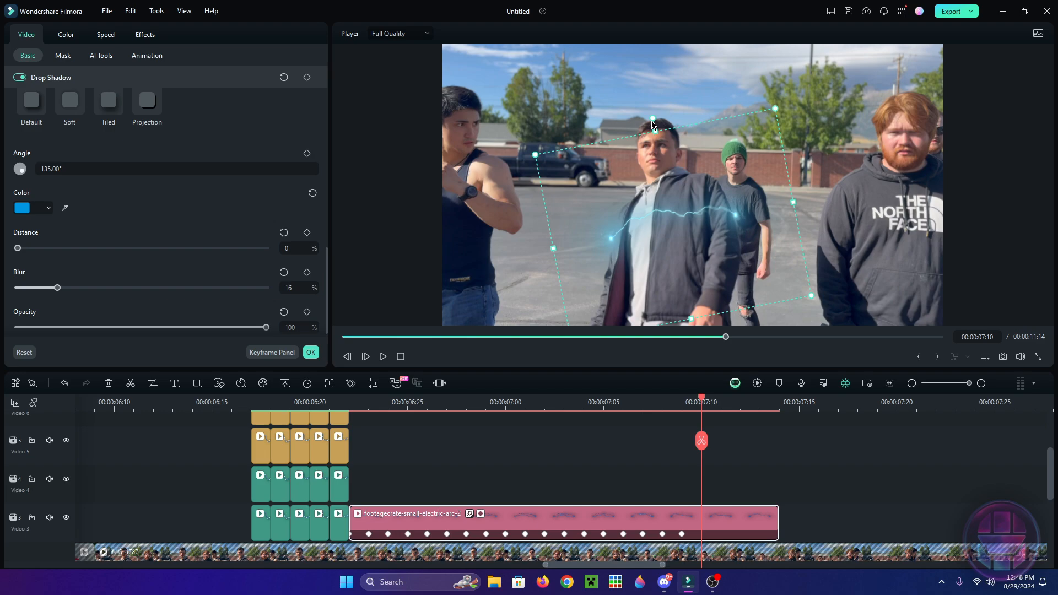
- Tilt the electric arc slightly counterclockwise and narrow it to the man's torso at 00:00:07:10, checking its fit against neighbouring frames
{"action": "left_click_drag", "start_coordinate": [652, 118], "coordinate": [649, 119]}
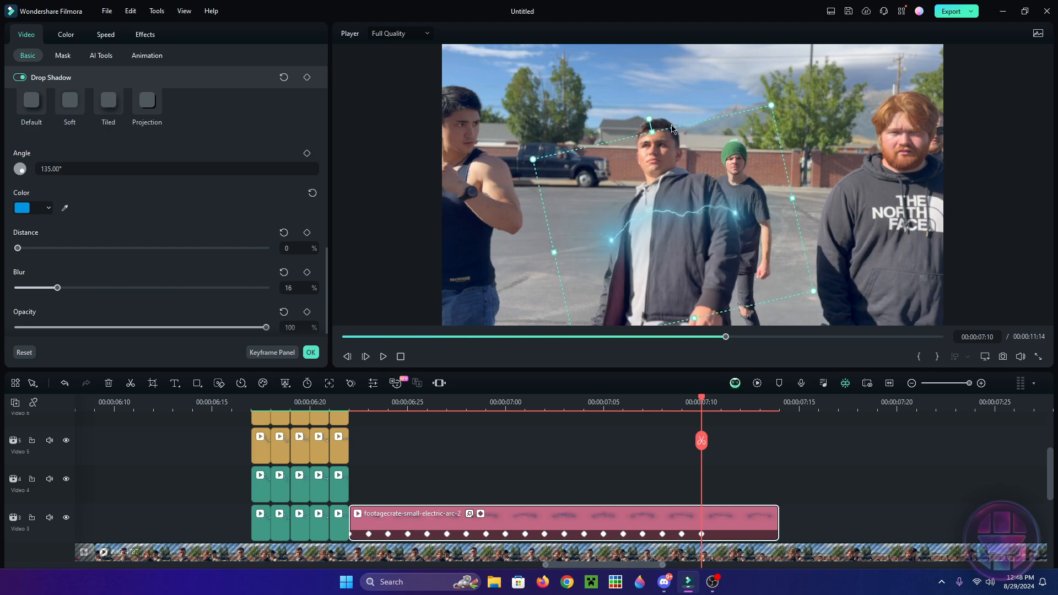
{"action": "left_click_drag", "start_coordinate": [793, 198], "coordinate": [789, 199]}
{"action": "left_click_drag", "start_coordinate": [607, 244], "coordinate": [605, 245]}
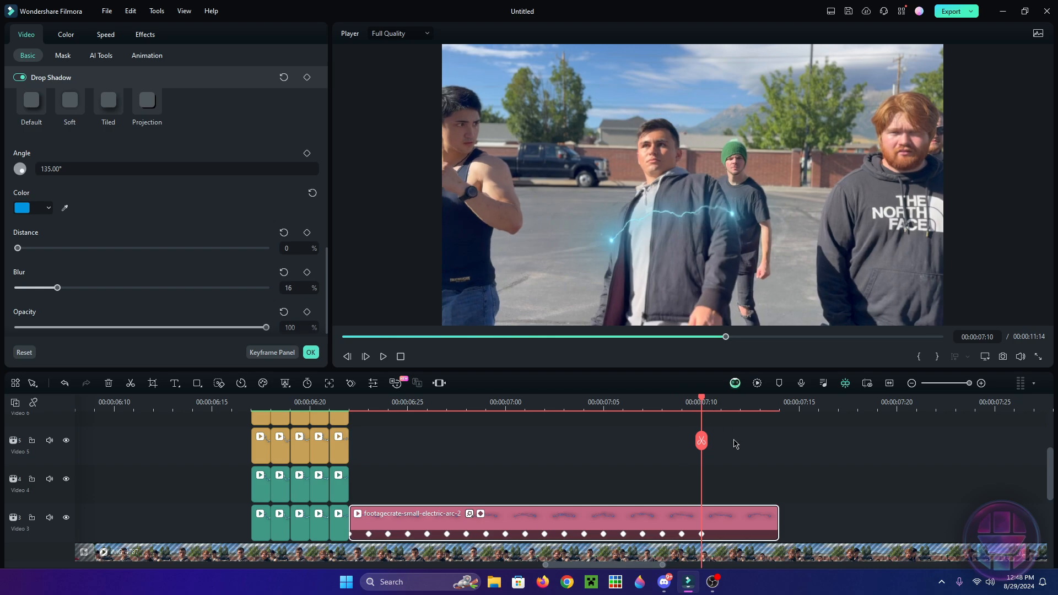
{"action": "left_click_drag", "start_coordinate": [351, 403], "coordinate": [761, 419]}
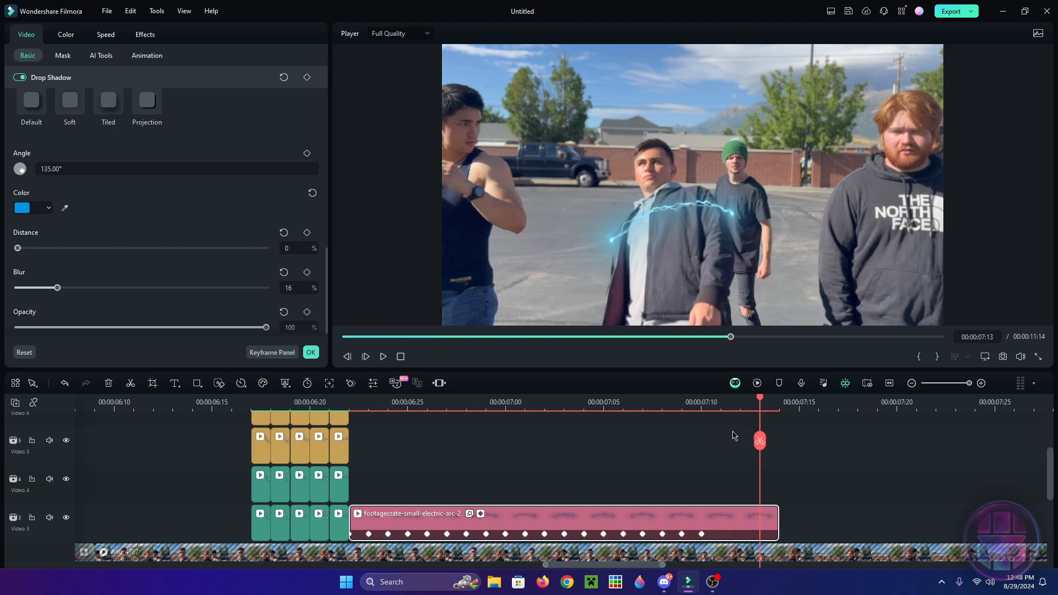
{"action": "left_click", "coordinate": [705, 407]}
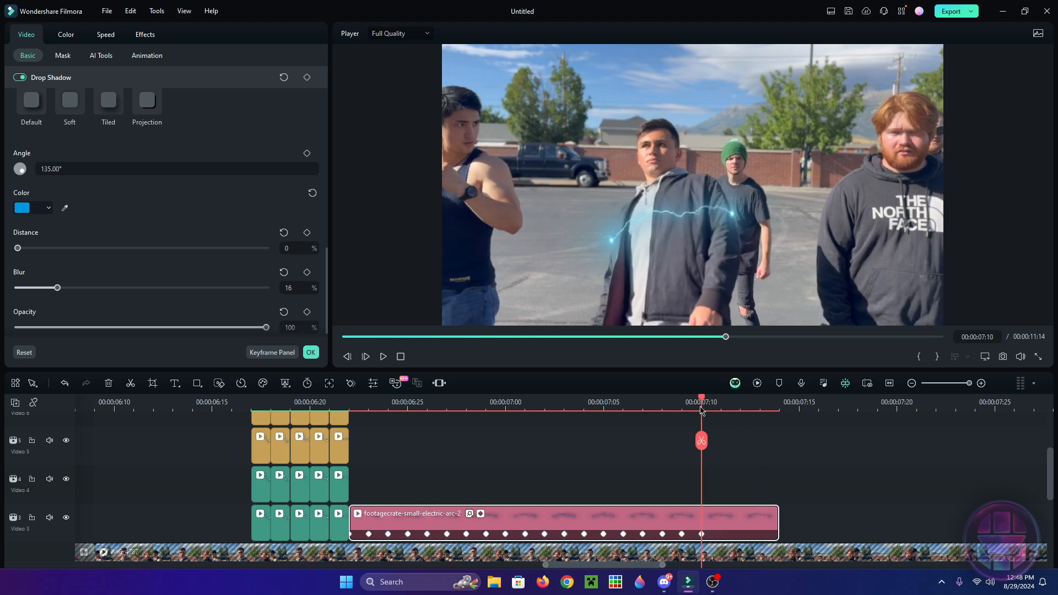
- Narrow the electric arc from both sides at 00:00:07:11 so that it fits across the man's chest
{"action": "left_click", "coordinate": [714, 405]}
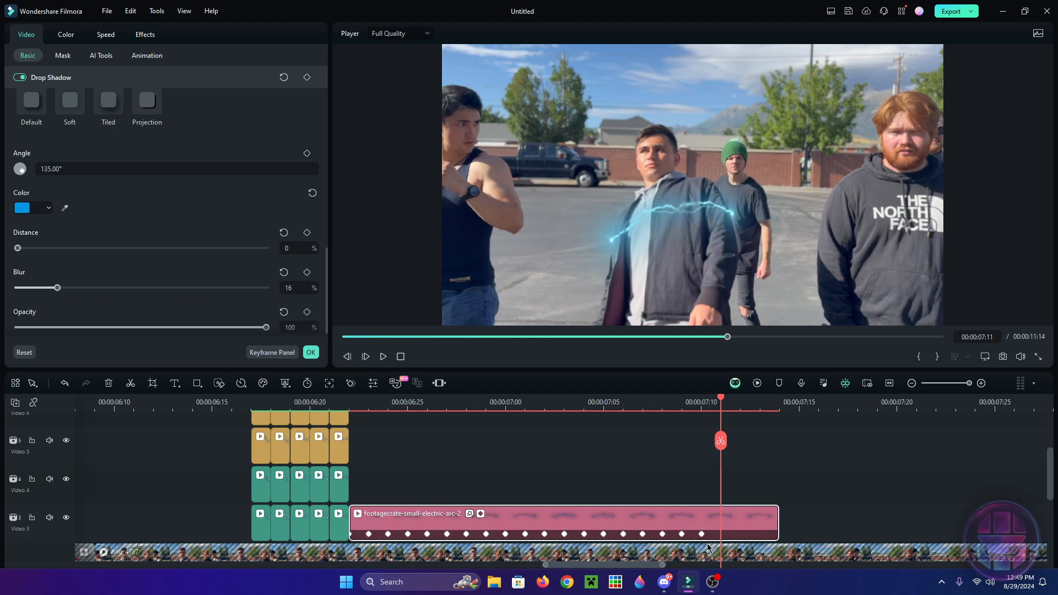
{"action": "left_click_drag", "start_coordinate": [421, 408], "coordinate": [688, 467]}
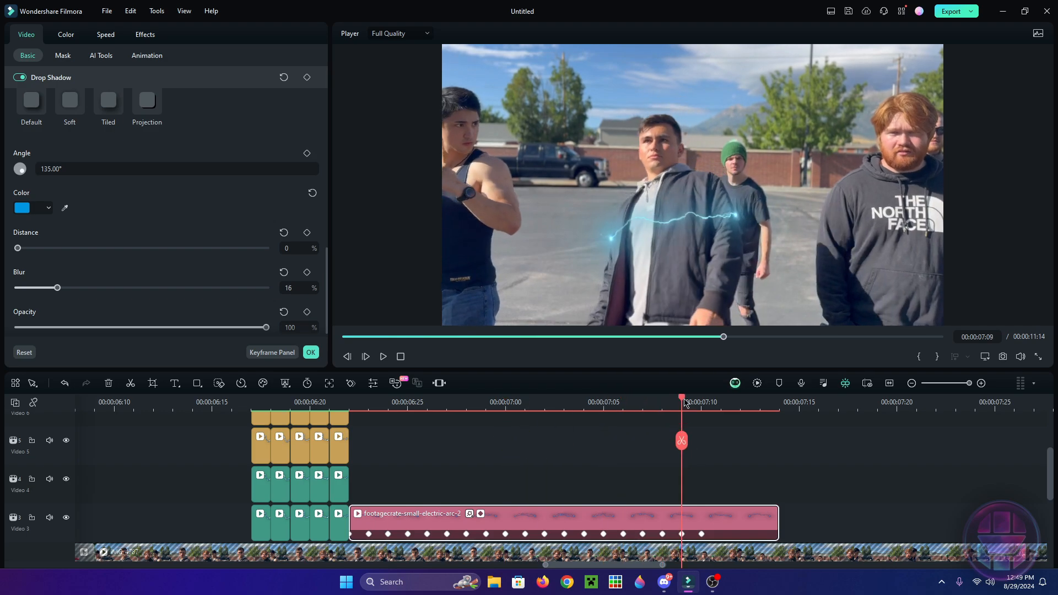
{"action": "left_click_drag", "start_coordinate": [684, 403], "coordinate": [720, 404]}
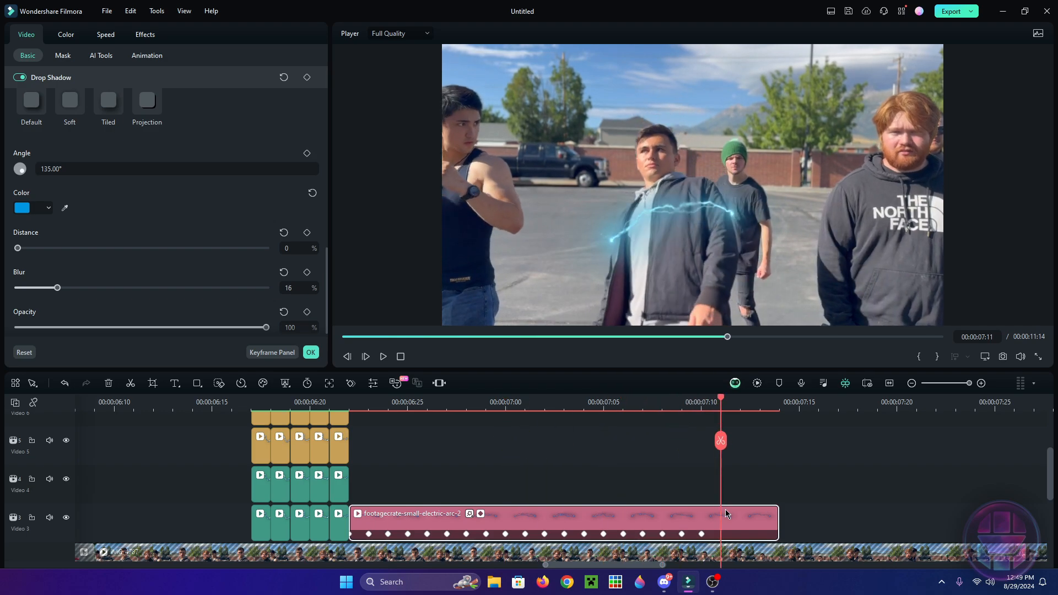
{"action": "left_click", "coordinate": [666, 218]}
{"action": "left_click_drag", "start_coordinate": [787, 200], "coordinate": [766, 204]}
{"action": "left_click_drag", "start_coordinate": [553, 251], "coordinate": [573, 248]}
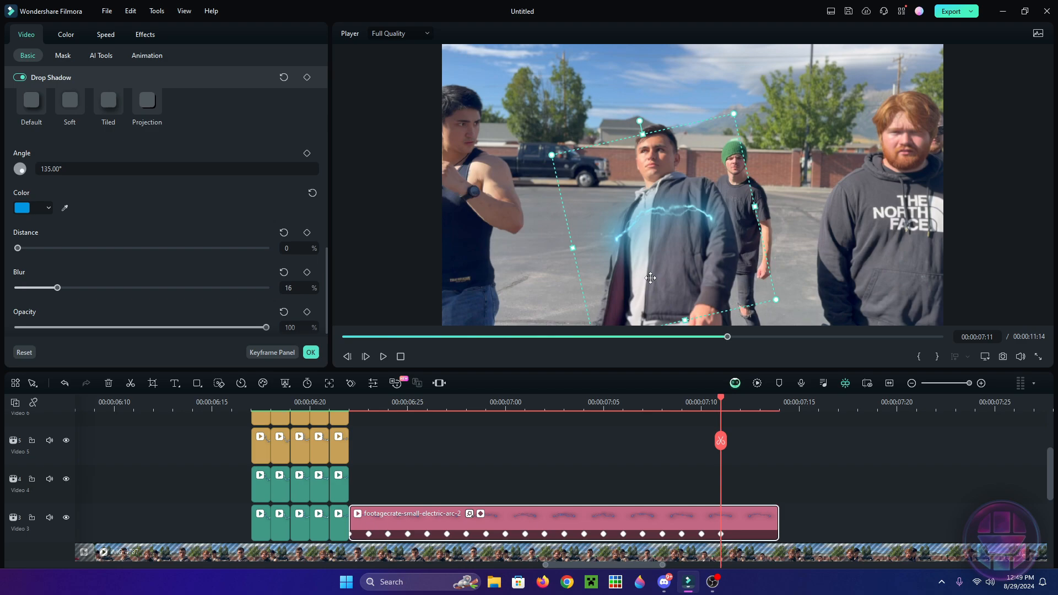
{"action": "left_click", "coordinate": [718, 405]}
{"action": "left_click", "coordinate": [680, 231]}
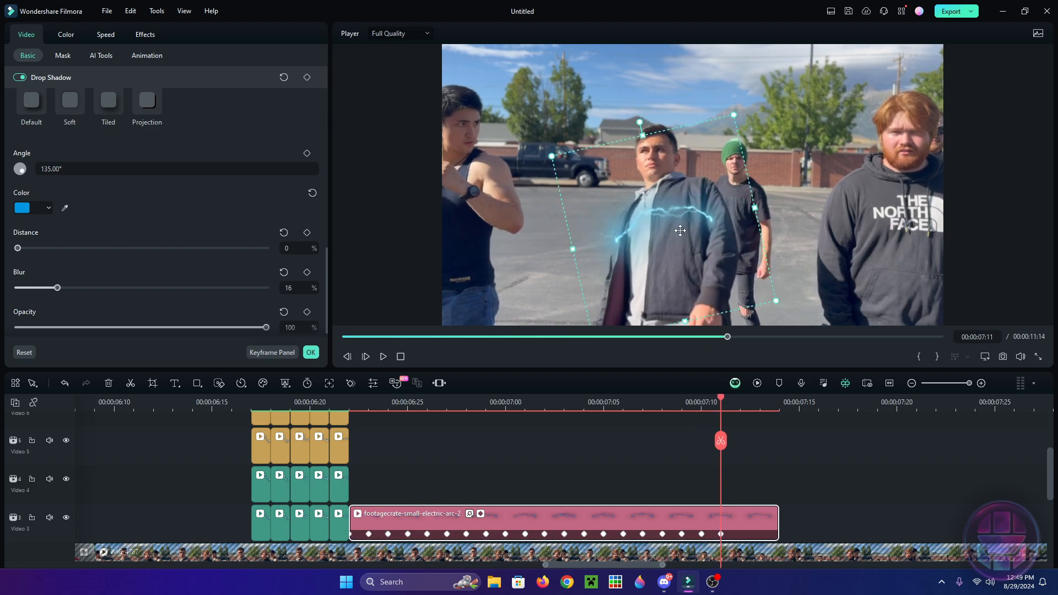
- Shrink the electric arc in width and height at 00:00:07:12 to follow the man's falling chest
{"action": "left_click", "coordinate": [701, 409]}
{"action": "left_click", "coordinate": [714, 414]}
{"action": "left_click", "coordinate": [733, 407]}
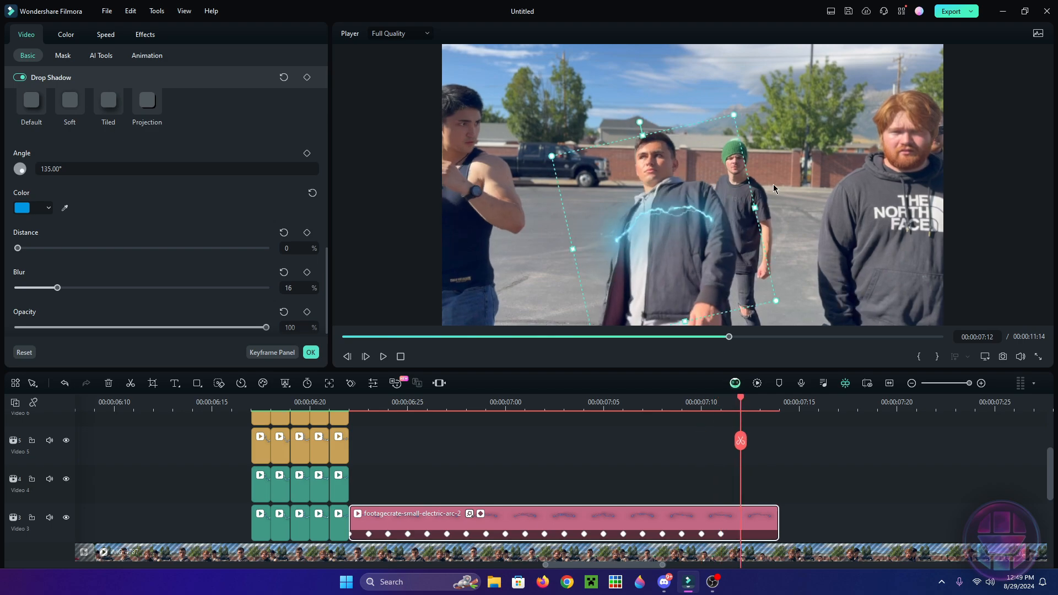
{"action": "left_click_drag", "start_coordinate": [757, 208], "coordinate": [732, 212]}
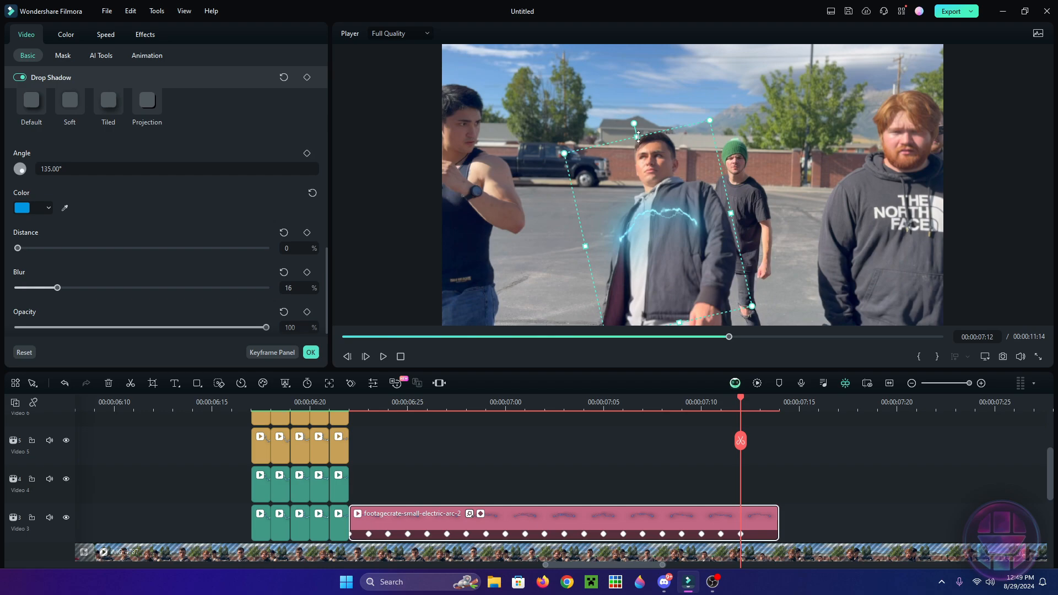
{"action": "left_click_drag", "start_coordinate": [638, 137], "coordinate": [644, 166]}
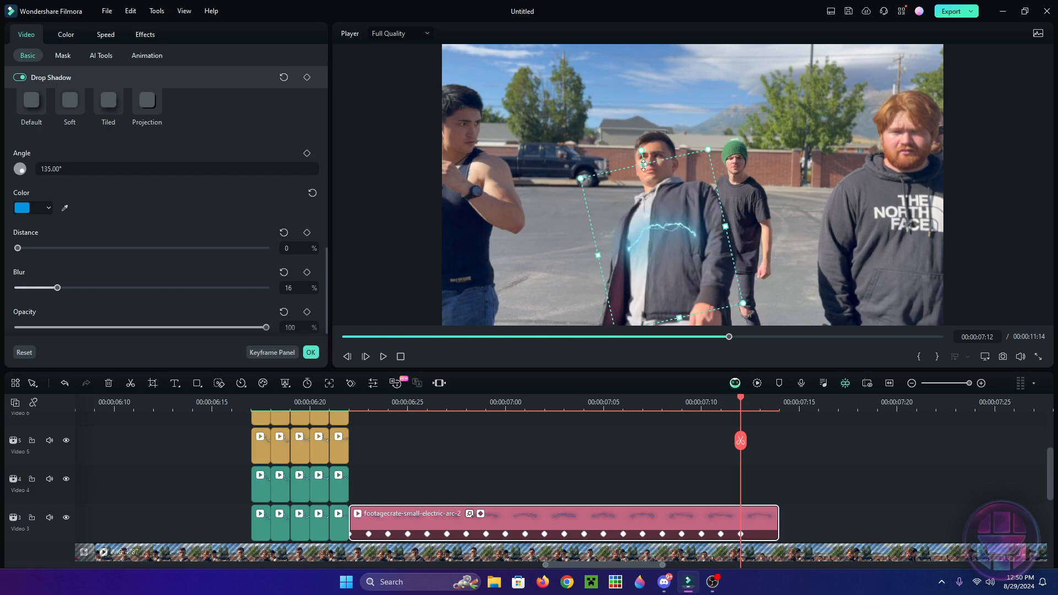
- Scale the electric arc down to a small patch on the man's upper chest at 00:00:07:13
{"action": "left_click", "coordinate": [732, 409]}
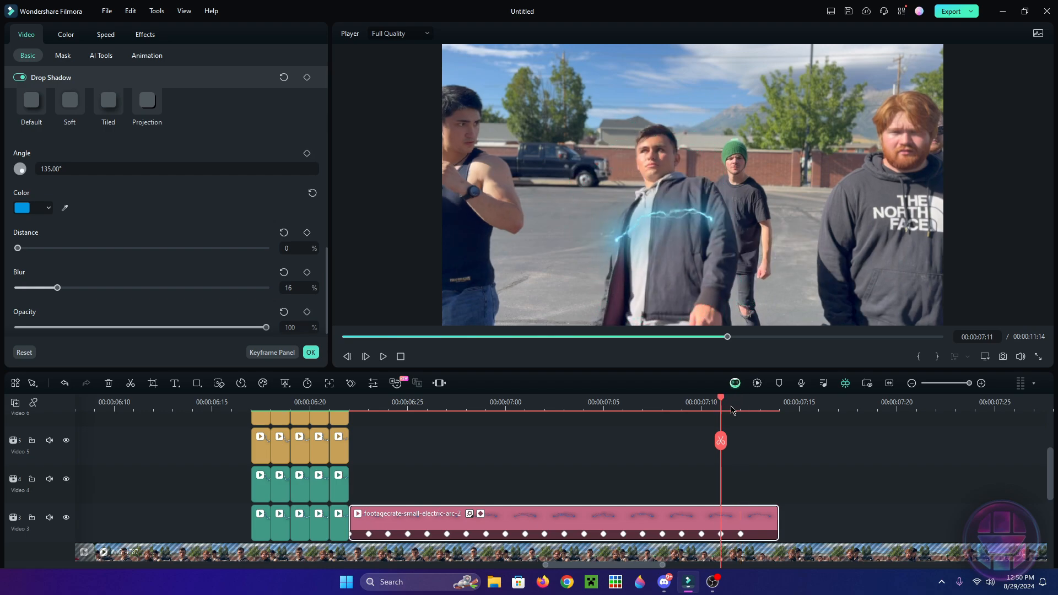
{"action": "left_click", "coordinate": [740, 412]}
{"action": "left_click", "coordinate": [755, 413]}
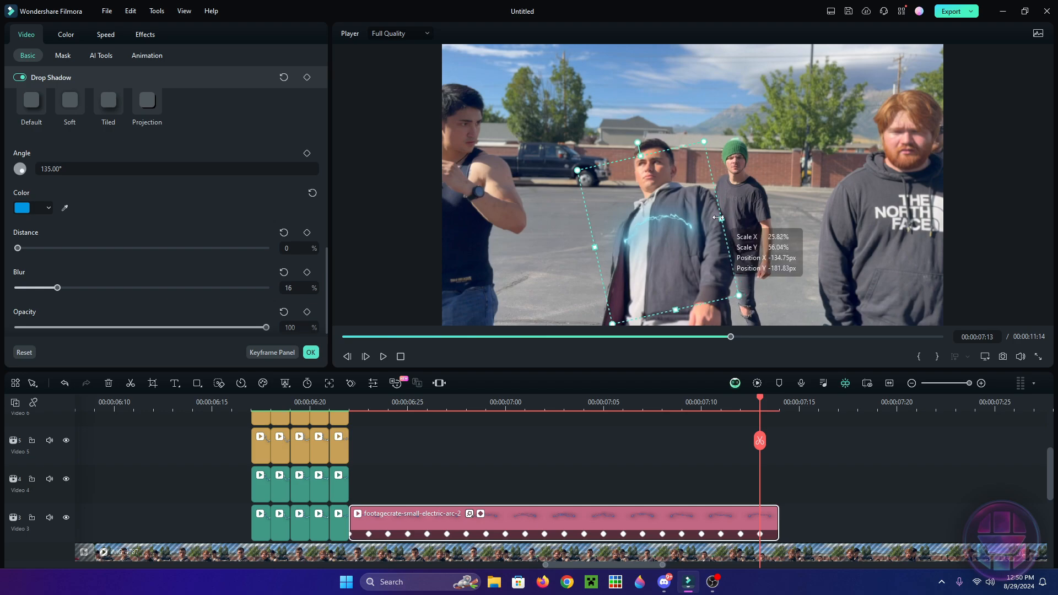
{"action": "left_click_drag", "start_coordinate": [648, 234], "coordinate": [653, 232]}
{"action": "left_click_drag", "start_coordinate": [711, 301], "coordinate": [690, 267]}
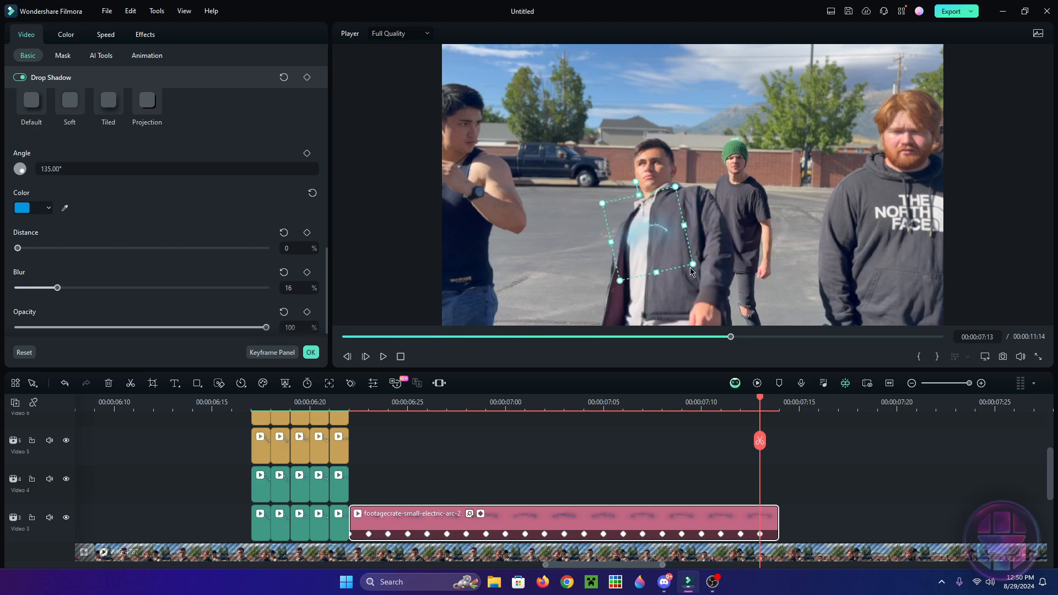
- Extend the electric arc clip to 00:00:07:15, then shrink the arc and reposition it on the chest at 00:00:07:14
{"action": "mouse_move", "coordinate": [760, 399]}
{"action": "left_mouse_down"}
{"action": "mouse_move", "coordinate": [741, 401]}
{"action": "mouse_move", "coordinate": [754, 404]}
{"action": "left_mouse_up"}
{"action": "left_click_drag", "start_coordinate": [778, 515], "coordinate": [798, 518]}
{"action": "left_click", "coordinate": [773, 405]}
{"action": "mouse_move", "coordinate": [672, 249]}
{"action": "left_mouse_down"}
{"action": "mouse_move", "coordinate": [650, 236]}
{"action": "mouse_move", "coordinate": [660, 243]}
{"action": "left_mouse_up"}
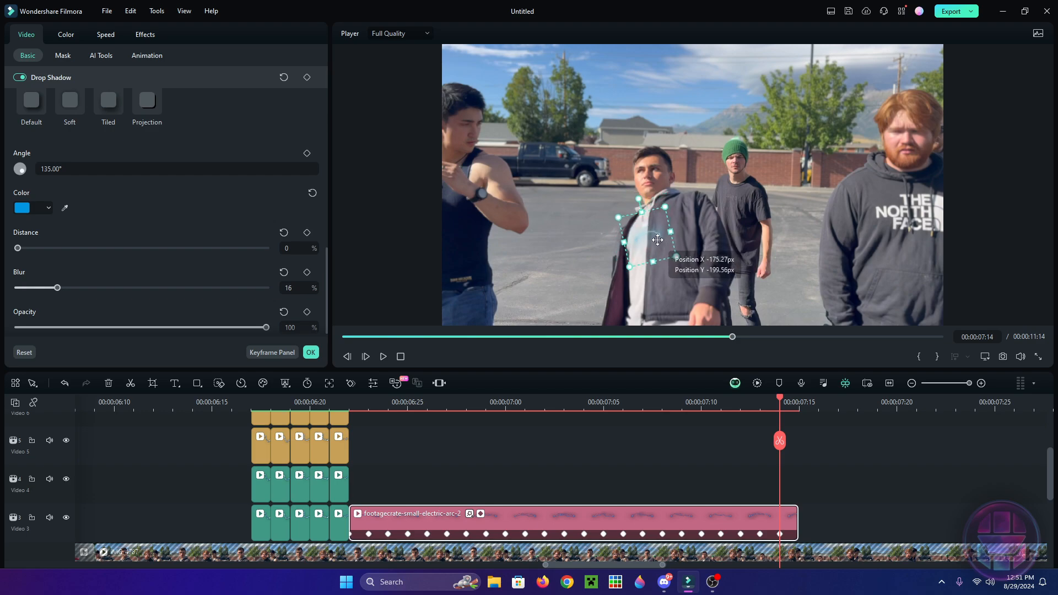
- Extend the electric arc clip to 00:00:07:16 and shrink the arc to a tiny spot on the chest at 00:00:07:15
{"action": "mouse_move", "coordinate": [778, 403]}
{"action": "left_mouse_down"}
{"action": "mouse_move", "coordinate": [681, 403]}
{"action": "mouse_move", "coordinate": [739, 404]}
{"action": "mouse_move", "coordinate": [758, 423]}
{"action": "mouse_move", "coordinate": [781, 403]}
{"action": "left_mouse_up"}
{"action": "left_click_drag", "start_coordinate": [797, 513], "coordinate": [817, 513]}
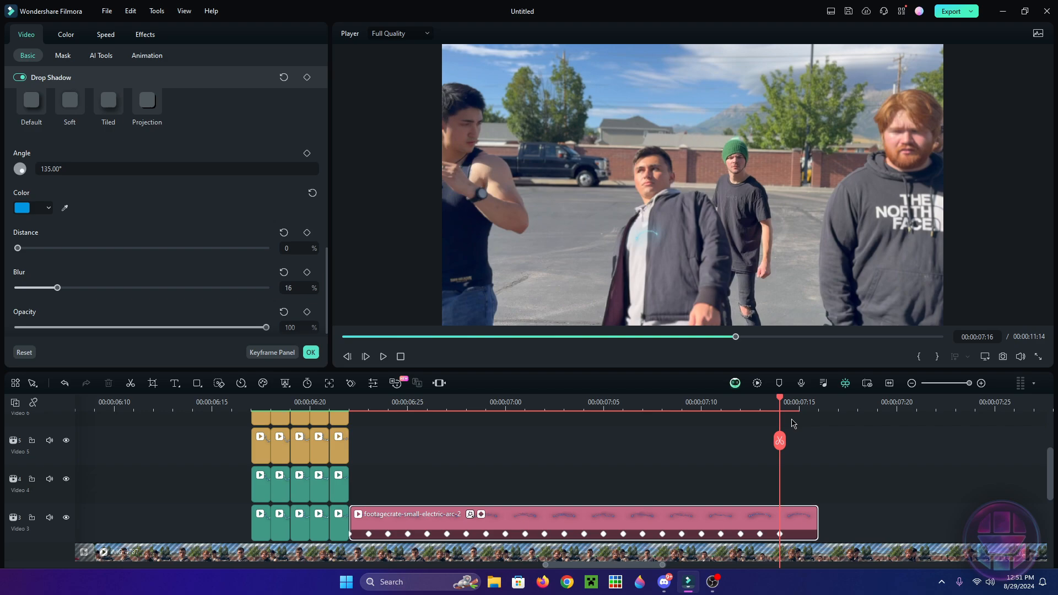
{"action": "left_click_drag", "start_coordinate": [781, 400], "coordinate": [799, 403]}
{"action": "left_click_drag", "start_coordinate": [641, 213], "coordinate": [641, 216]}
{"action": "left_click_drag", "start_coordinate": [794, 403], "coordinate": [801, 499]}
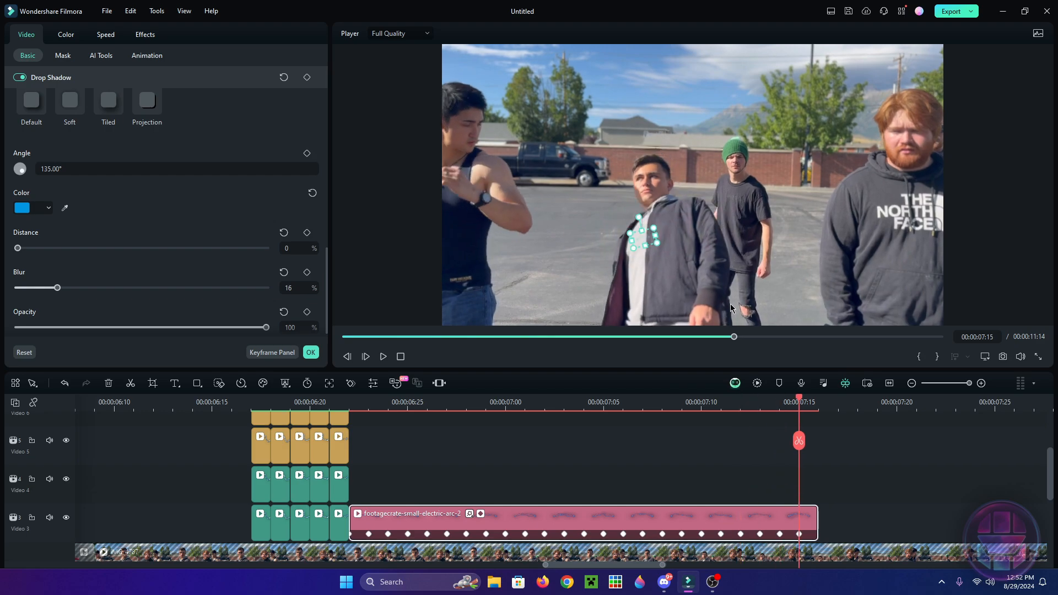
- Render the timeline preview and review how the electric arc tracks and shrinks on the man's falling body
{"action": "key", "text": "Left"}
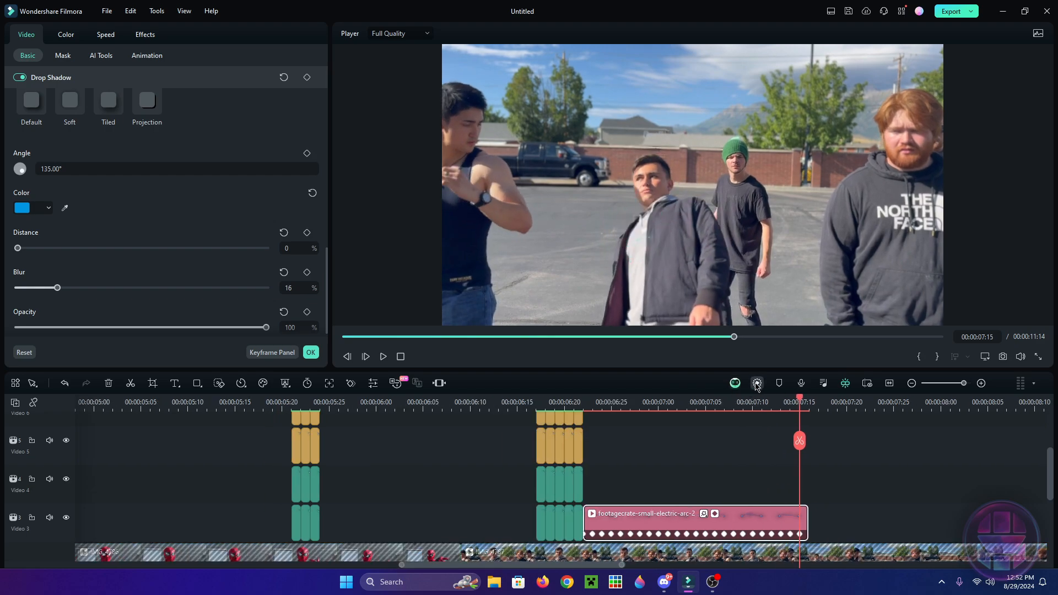
{"action": "left_click", "coordinate": [757, 383]}
{"action": "key", "text": "Up"}
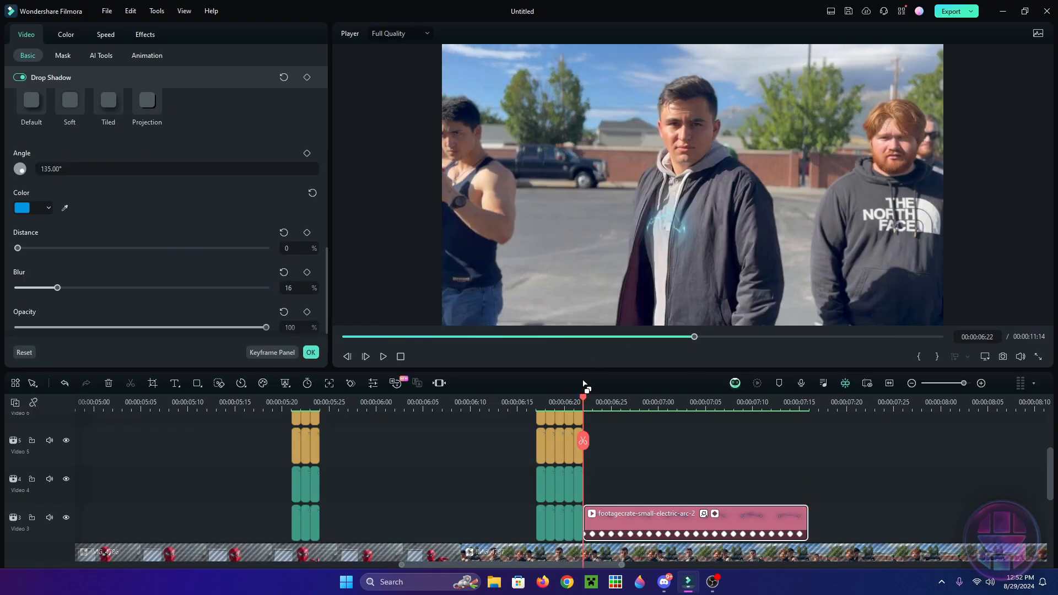
{"action": "left_click_drag", "start_coordinate": [585, 401], "coordinate": [671, 412]}
{"action": "left_click_drag", "start_coordinate": [716, 419], "coordinate": [826, 439]}
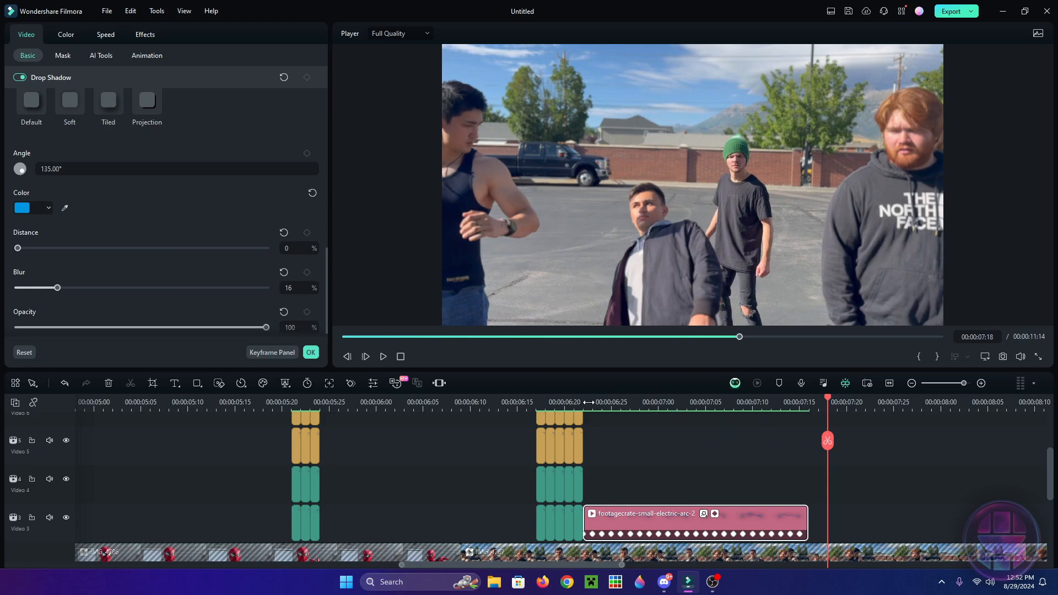
{"action": "left_click", "coordinate": [528, 402]}
{"action": "left_click_drag", "start_coordinate": [532, 404], "coordinate": [856, 441]}
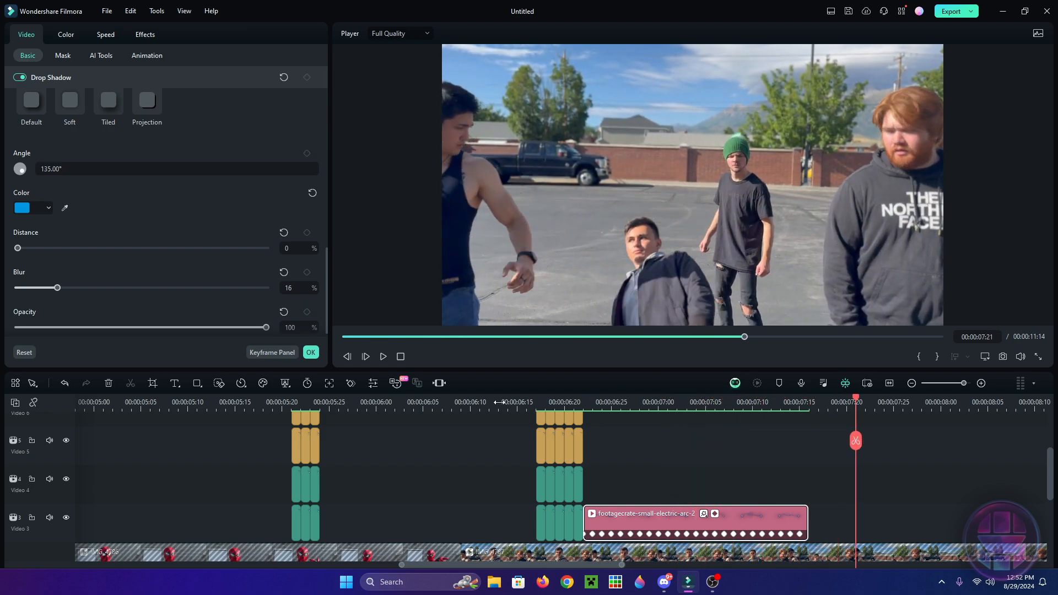
{"action": "left_click", "coordinate": [458, 395]}
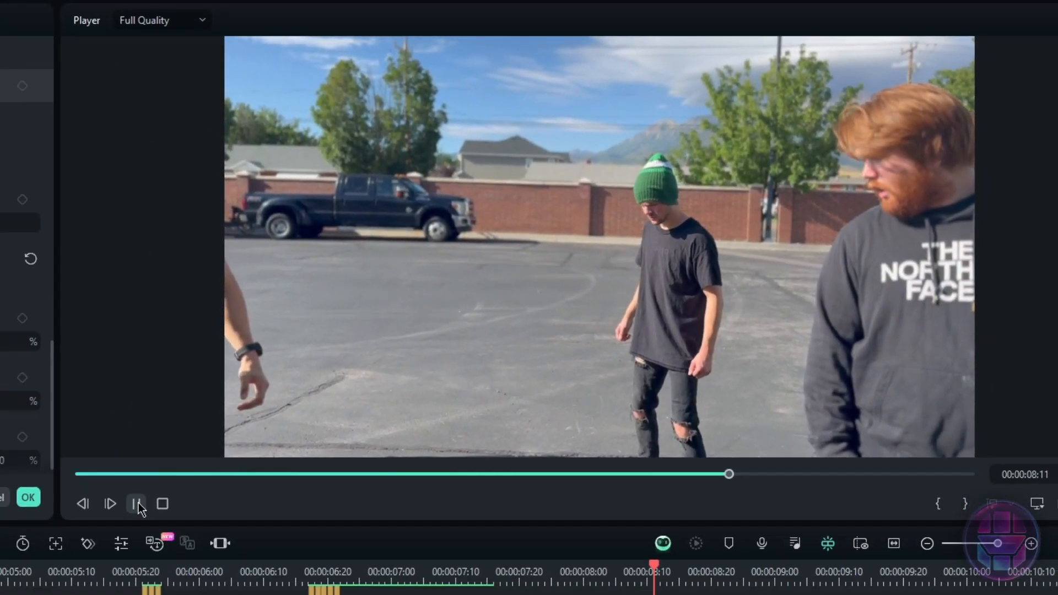
- Rescale the electric arc at 00:00:07:11, 00:00:07:12 and 00:00:07:13 so that it shrinks more gradually on the chest
{"action": "left_click_drag", "start_coordinate": [415, 583], "coordinate": [456, 583]}
{"action": "key", "text": "Right"}
{"action": "key", "text": "Right"}
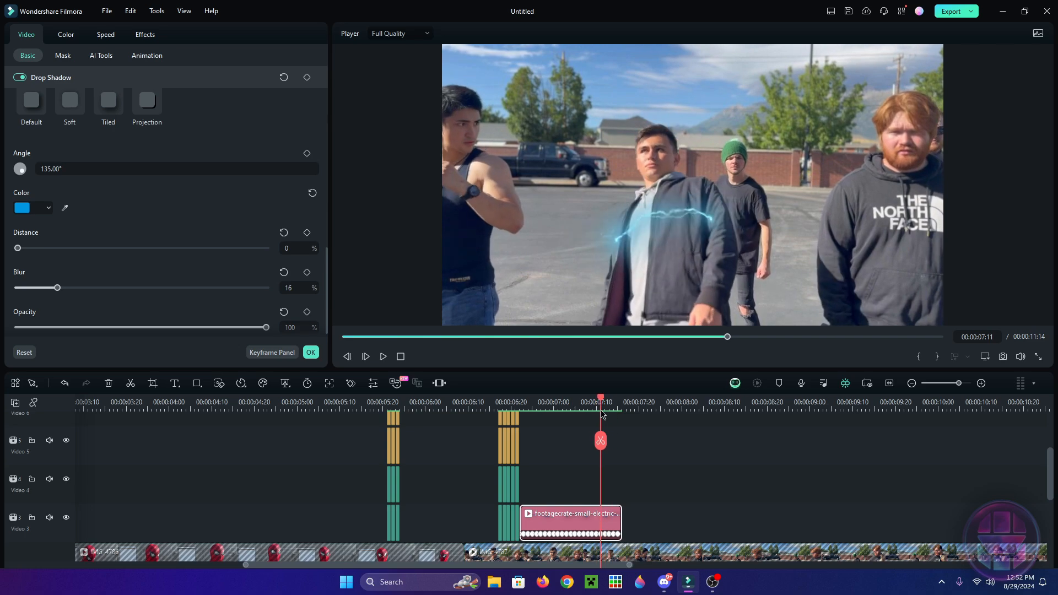
{"action": "scroll", "coordinate": [754, 422], "scroll_direction": "up", "scroll_amount": 2}
{"action": "key", "text": "Left"}
{"action": "key", "text": "Left"}
{"action": "key", "text": "Right"}
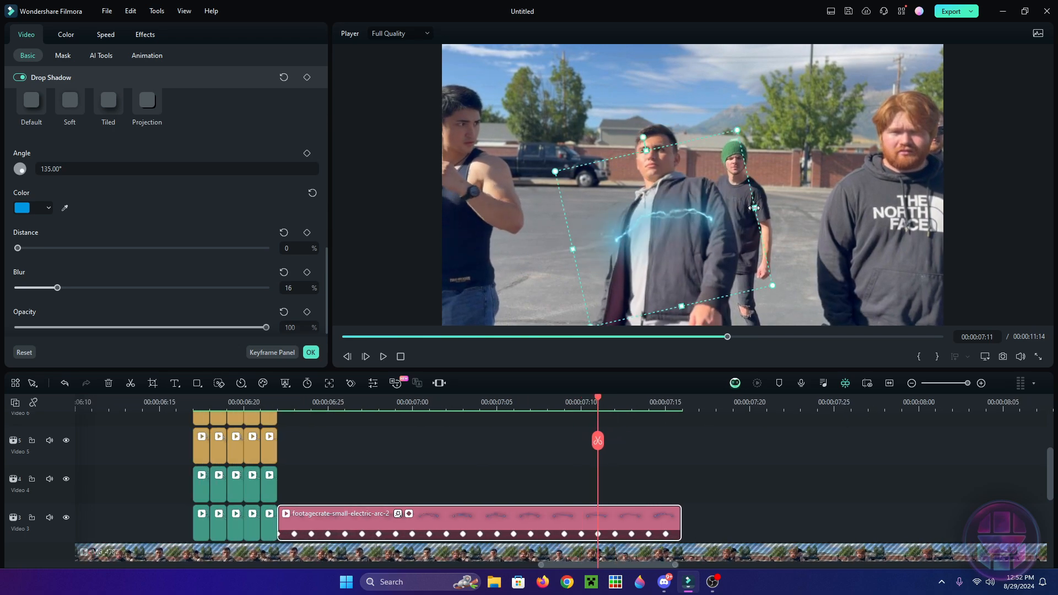
{"action": "key", "text": "Right"}
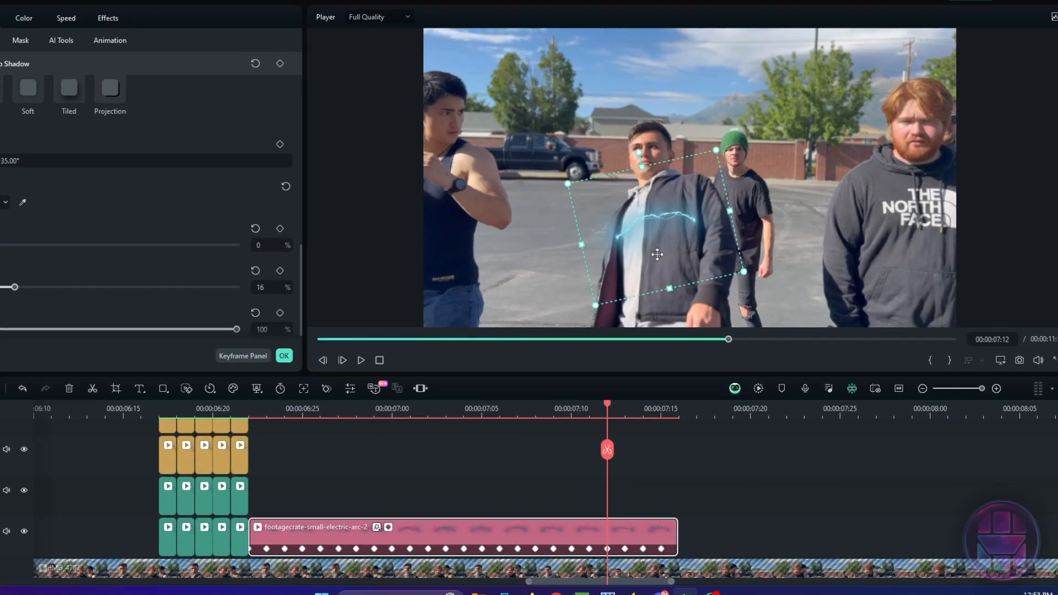
{"action": "left_click_drag", "start_coordinate": [744, 272], "coordinate": [713, 252]}
{"action": "key", "text": "Right"}
{"action": "key", "text": "Right"}
{"action": "mouse_move", "coordinate": [643, 410]}
{"action": "left_mouse_down"}
{"action": "mouse_move", "coordinate": [625, 411]}
{"action": "mouse_move", "coordinate": [656, 415]}
{"action": "left_mouse_up"}
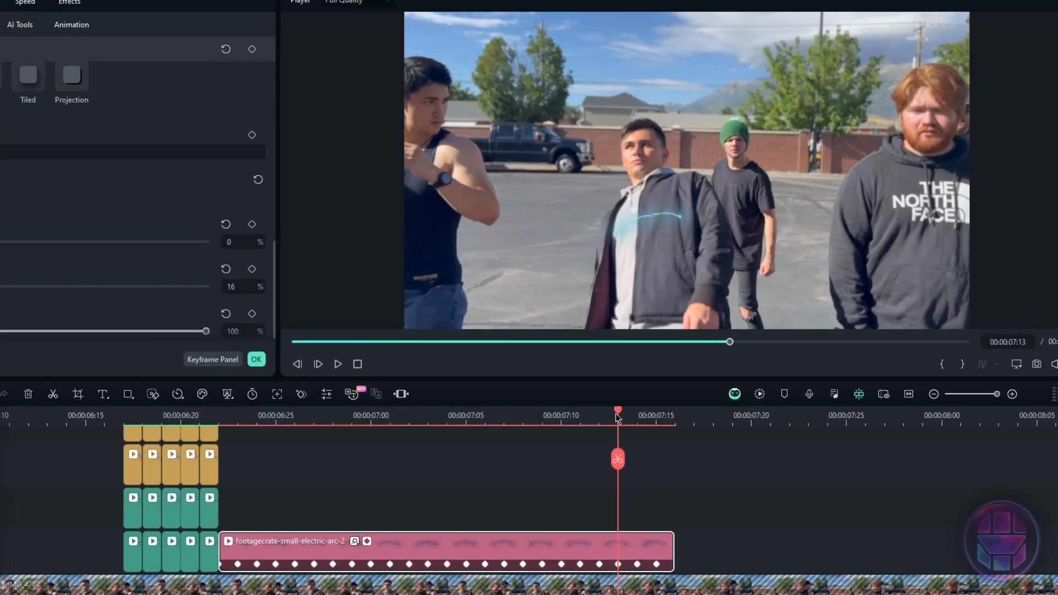
- Extend the electric arc clip to 00:00:07:17 and refit the shrinking arc on the chest from 00:00:07:15
{"action": "left_click_drag", "start_coordinate": [673, 551], "coordinate": [693, 551]}
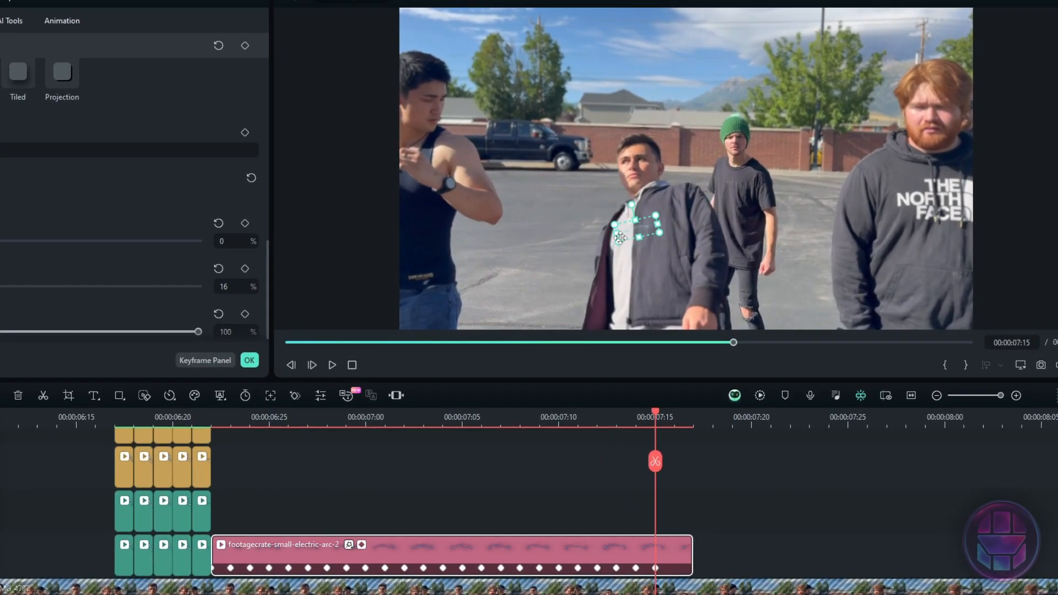
{"action": "left_click_drag", "start_coordinate": [677, 238], "coordinate": [645, 246]}
{"action": "key", "text": "Right"}
- Examine the arc's shrinking motion between 00:00:06:22 and 00:00:07:16, checking the fit at 00:00:07:13 and 00:00:07:14
{"action": "left_click", "coordinate": [315, 368]}
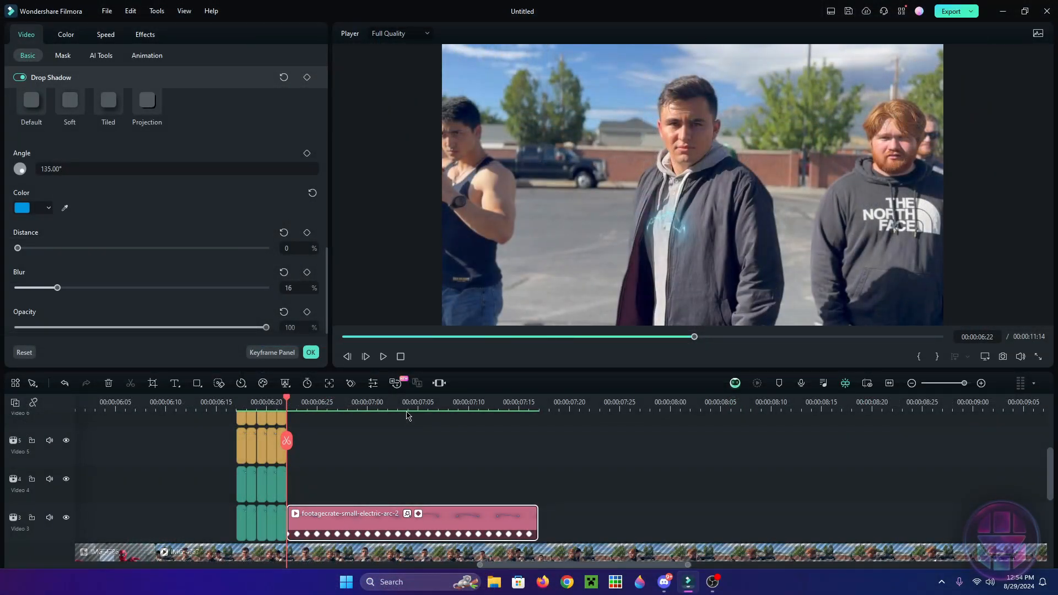
{"action": "left_click_drag", "start_coordinate": [415, 396], "coordinate": [492, 415]}
{"action": "left_click", "coordinate": [753, 406]}
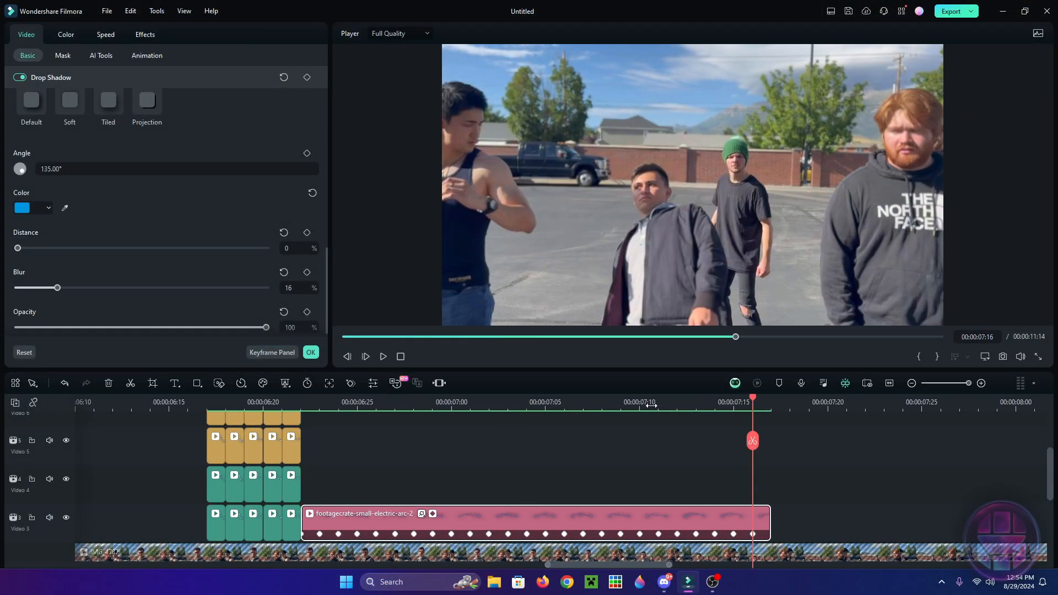
{"action": "left_click_drag", "start_coordinate": [642, 399], "coordinate": [702, 443]}
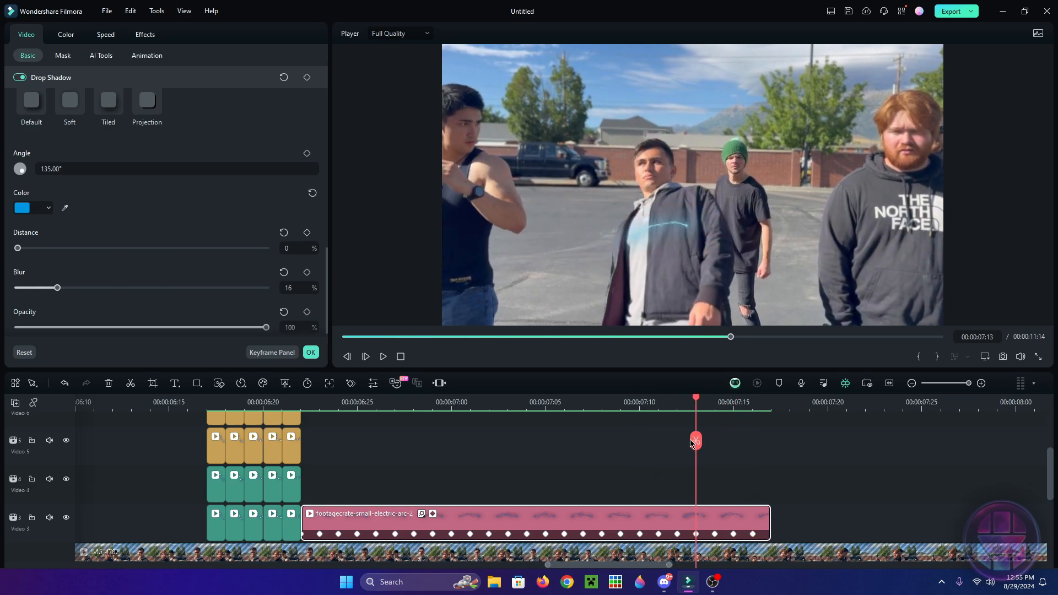
{"action": "left_click", "coordinate": [653, 243]}
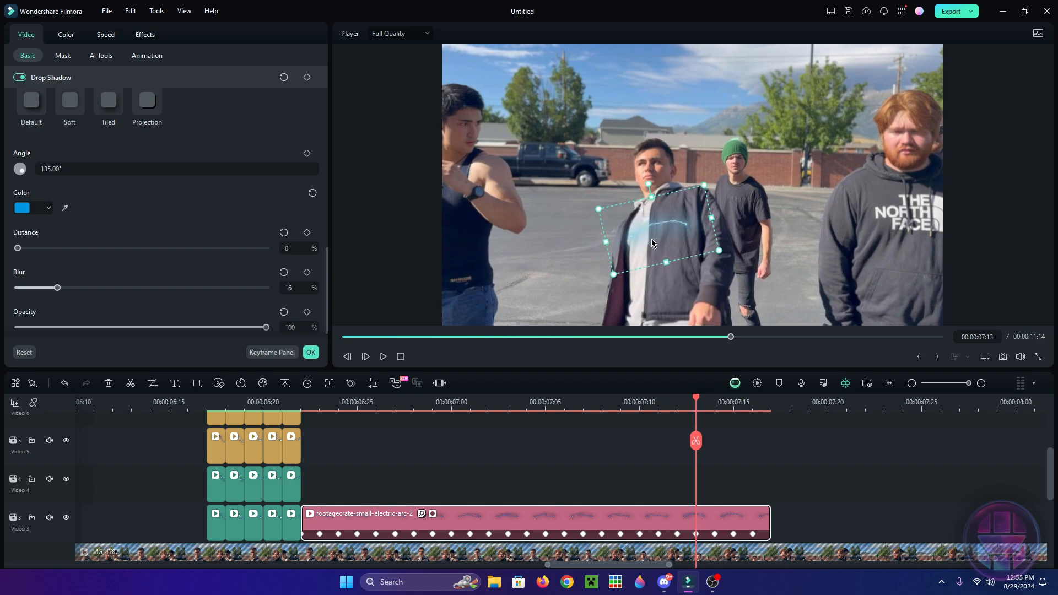
{"action": "left_click_drag", "start_coordinate": [707, 402], "coordinate": [824, 397]}
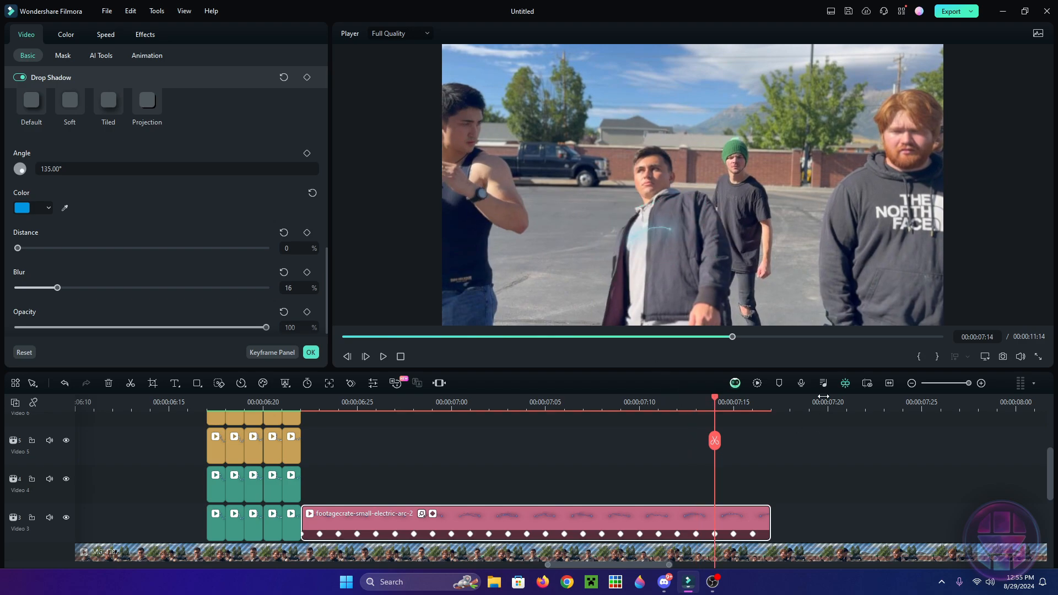
- Render the timeline preview again and play back the residual electric arc effect
{"action": "left_click", "coordinate": [757, 383]}
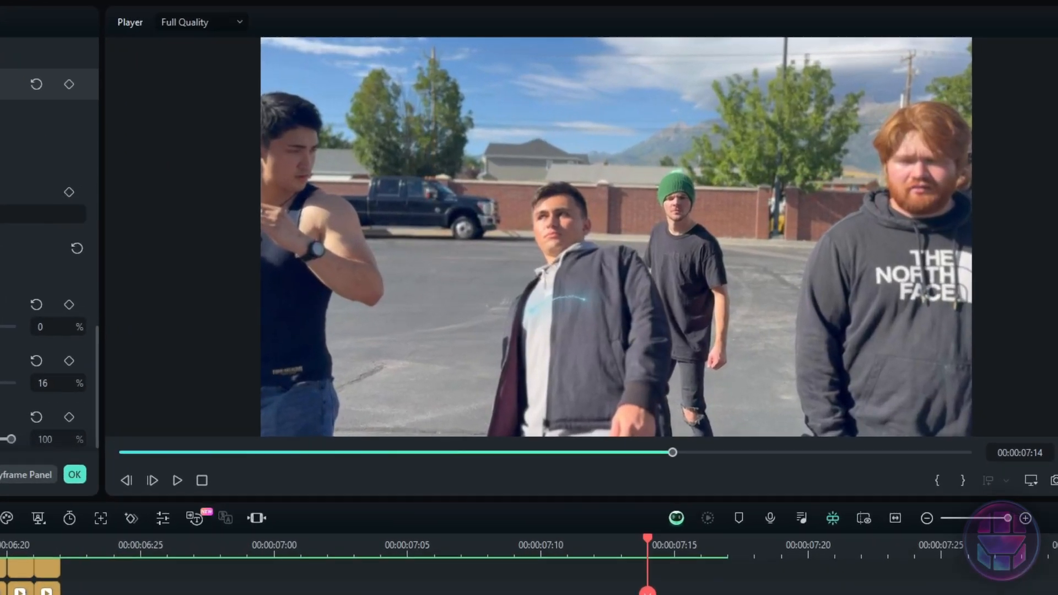
{"action": "left_click", "coordinate": [98, 405]}
{"action": "key", "text": "space"}
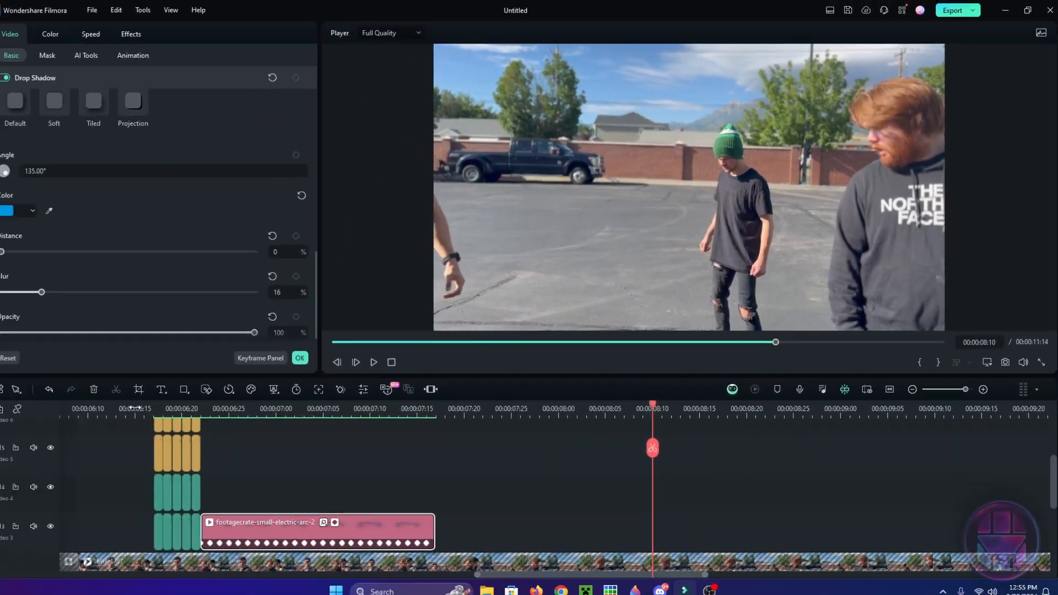
- Review the lightning effects from the hand shot at 00:00:05:21 through the residual arc on the man's chest
{"action": "left_click", "coordinate": [89, 540]}
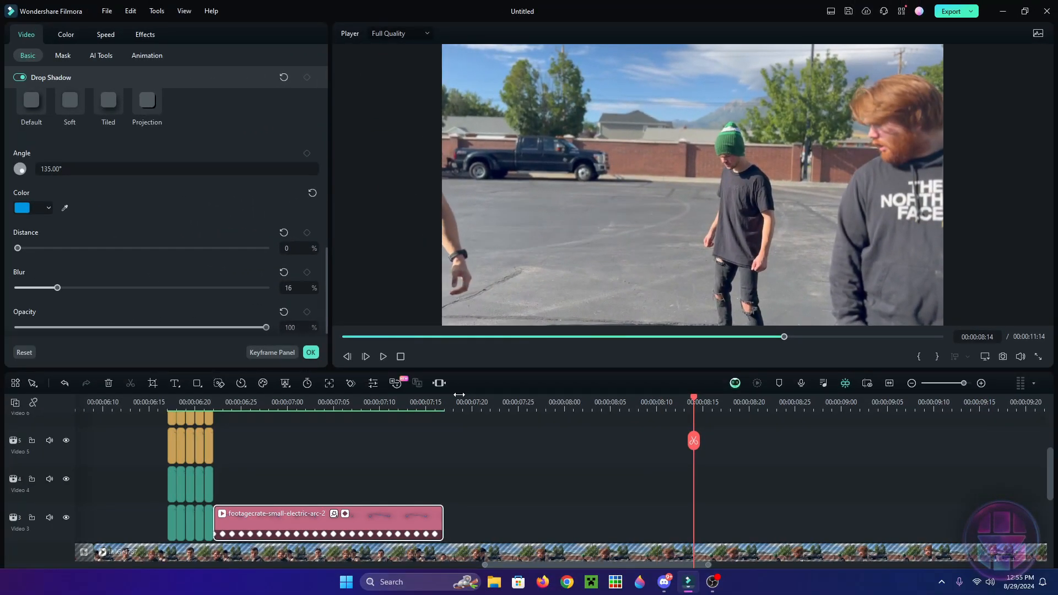
{"action": "left_click", "coordinate": [459, 400]}
{"action": "scroll", "coordinate": [627, 561], "scroll_direction": "down", "scroll_amount": 3}
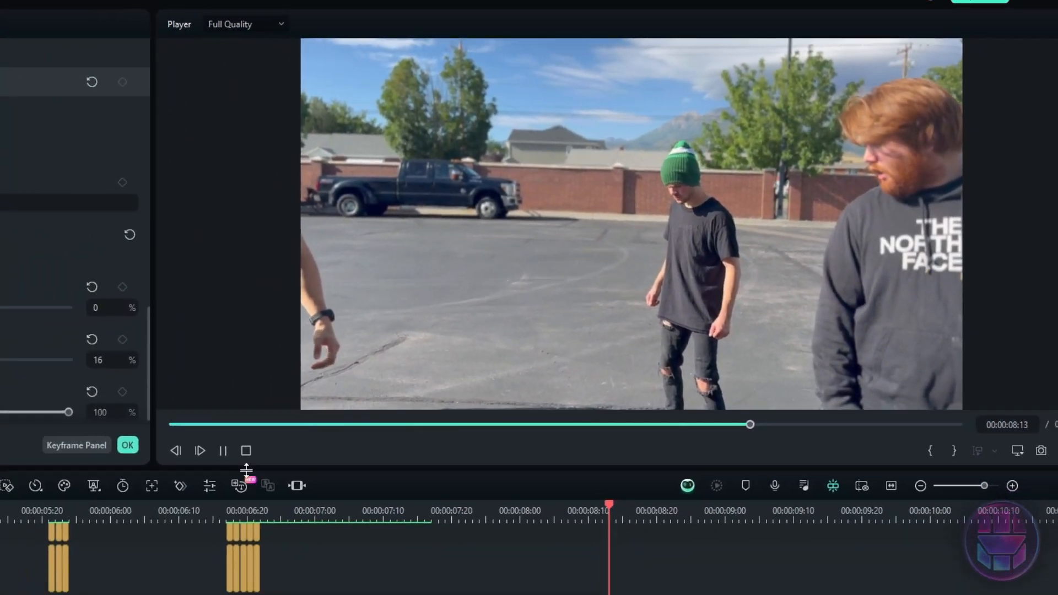
{"action": "key", "text": "space"}
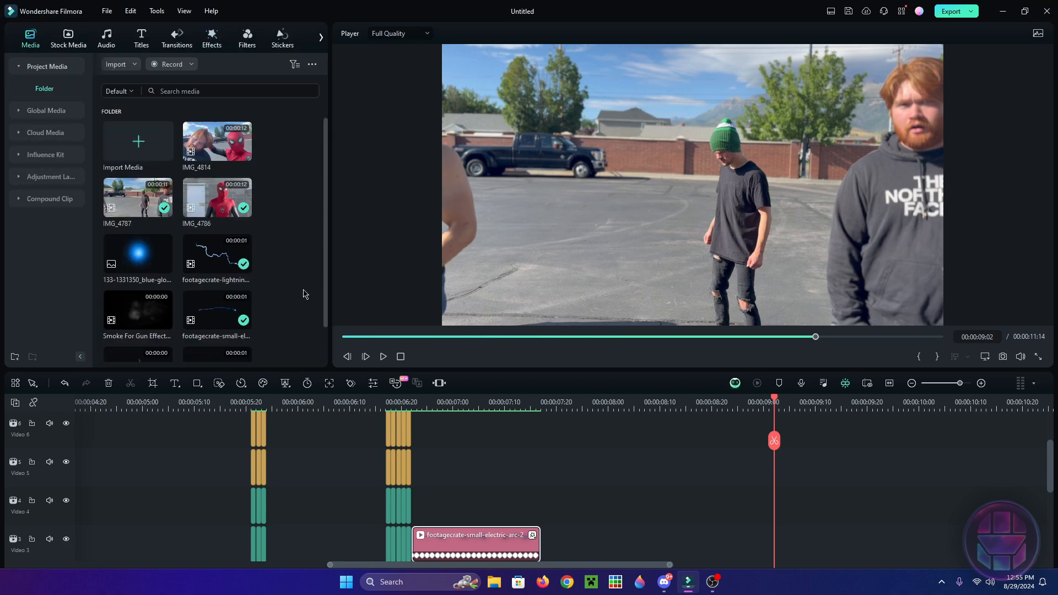
{"action": "scroll", "coordinate": [303, 293], "scroll_direction": "down", "scroll_amount": 1}
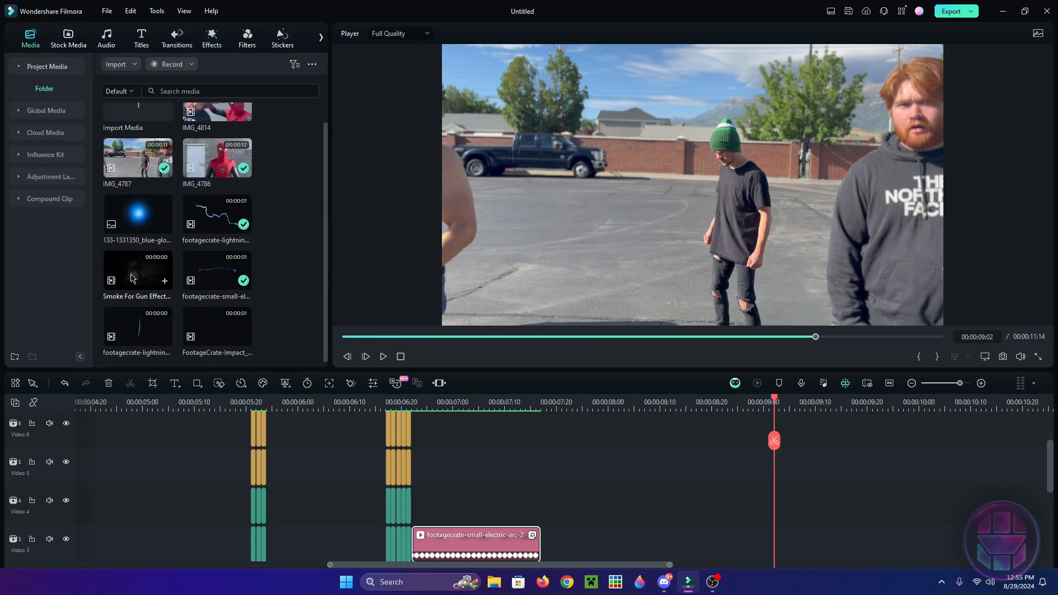
{"action": "scroll", "coordinate": [438, 441], "scroll_direction": "up", "scroll_amount": 1}
{"action": "left_click", "coordinate": [255, 403]}
{"action": "scroll", "coordinate": [257, 404], "scroll_direction": "up", "scroll_amount": 1}
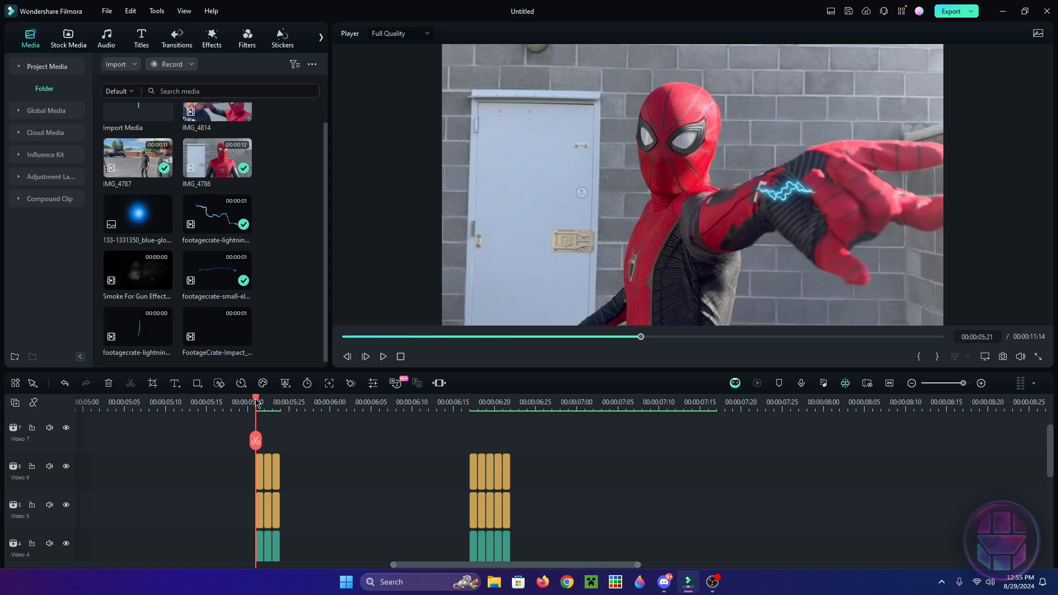
{"action": "left_click_drag", "start_coordinate": [259, 404], "coordinate": [733, 397]}
{"action": "scroll", "coordinate": [810, 456], "scroll_direction": "down", "scroll_amount": 3}
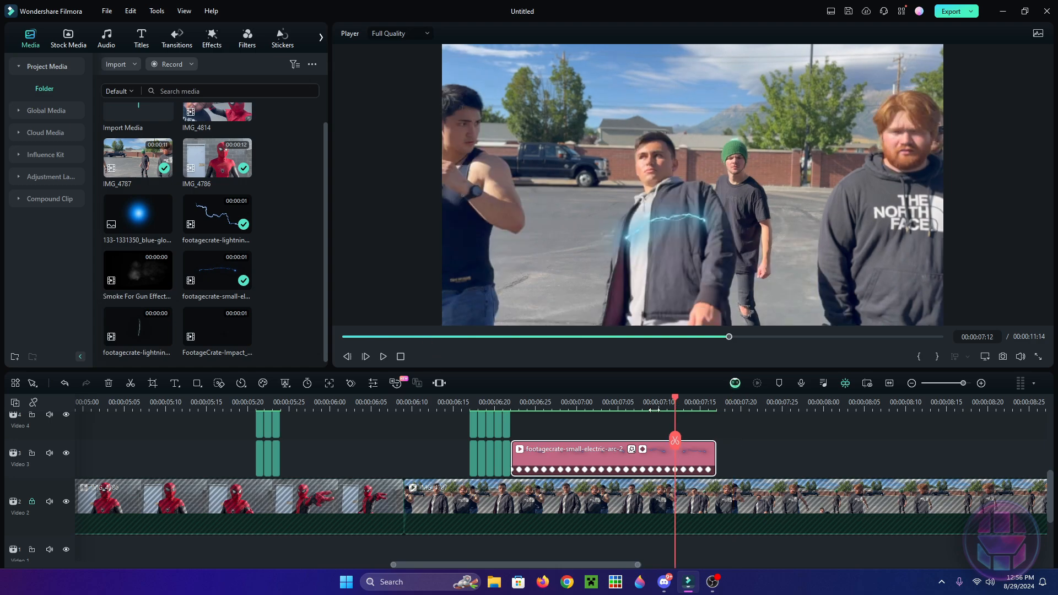
{"action": "scroll", "coordinate": [342, 474], "scroll_direction": "up", "scroll_amount": 3}
- Preview the Smoke For Gun Effects clip and place it on the Video 7 track starting at 00:00:05:21
{"action": "left_click", "coordinate": [255, 405]}
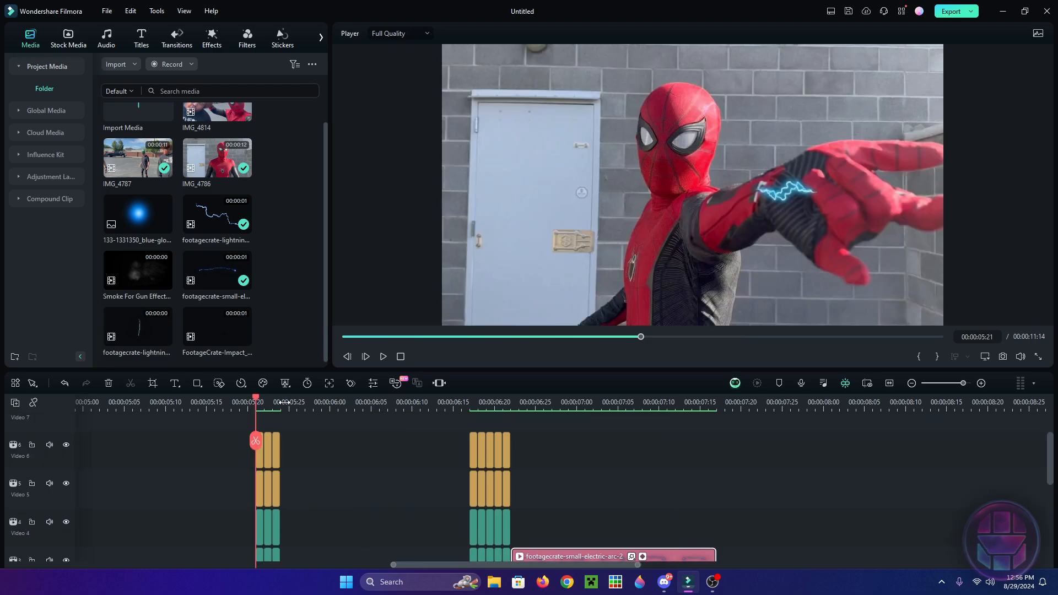
{"action": "scroll", "coordinate": [381, 413], "scroll_direction": "up", "scroll_amount": 3}
{"action": "scroll", "coordinate": [380, 413], "scroll_direction": "up", "scroll_amount": 1}
{"action": "left_click", "coordinate": [145, 275]}
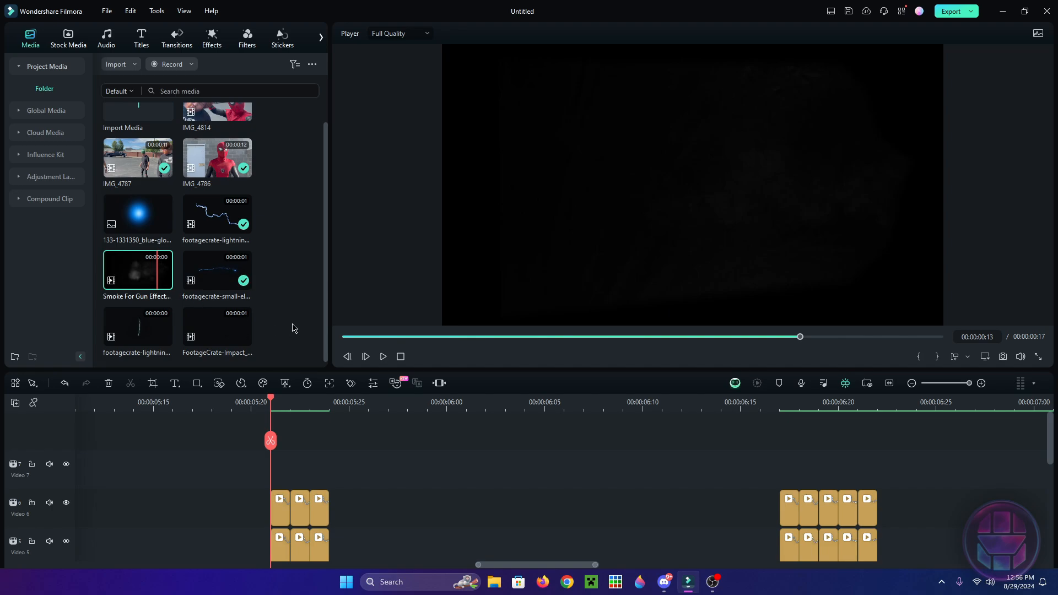
{"action": "left_click_drag", "start_coordinate": [346, 394], "coordinate": [346, 403]}
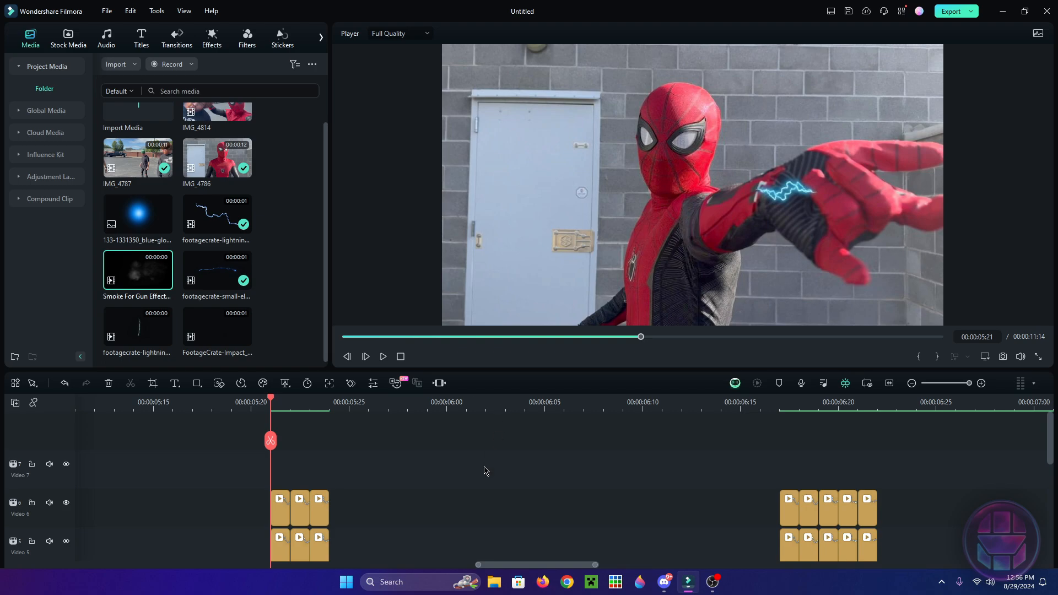
{"action": "left_click_drag", "start_coordinate": [142, 270], "coordinate": [289, 466]}
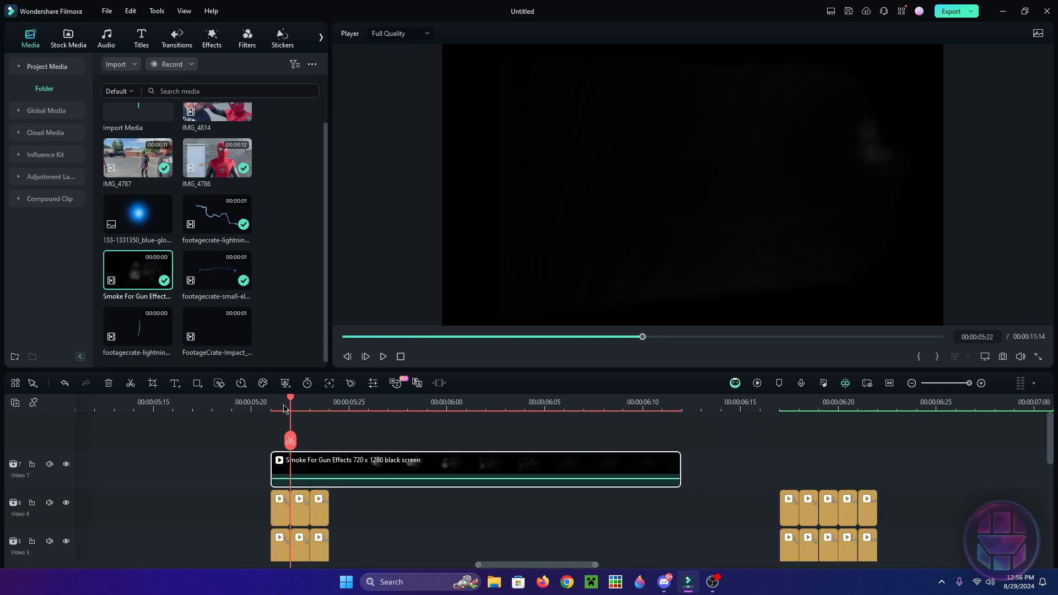
- Enable Chroma Key on the smoke clip and sample its black background at 00:00:05:28 as the key colour
{"action": "left_click", "coordinate": [337, 417]}
{"action": "left_click_drag", "start_coordinate": [337, 418], "coordinate": [407, 425]}
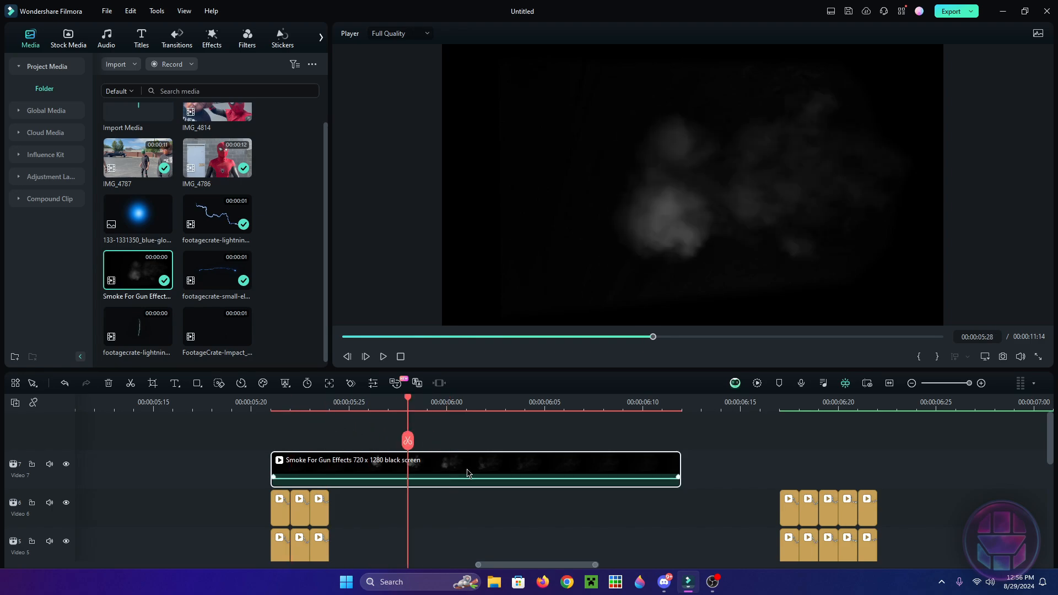
{"action": "double_click", "coordinate": [468, 474]}
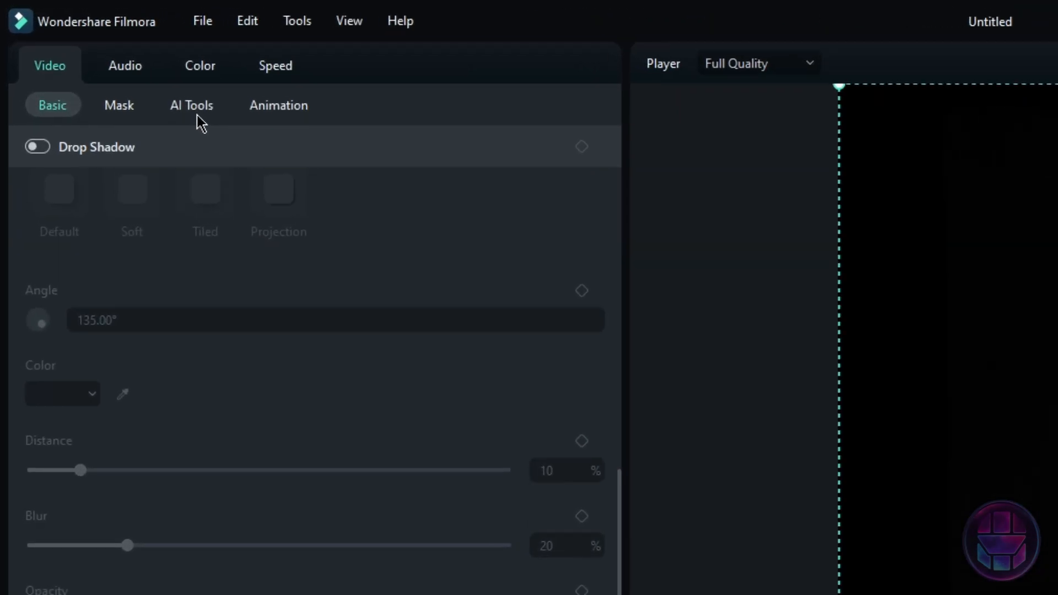
{"action": "left_click", "coordinate": [102, 57]}
{"action": "left_click", "coordinate": [48, 179]}
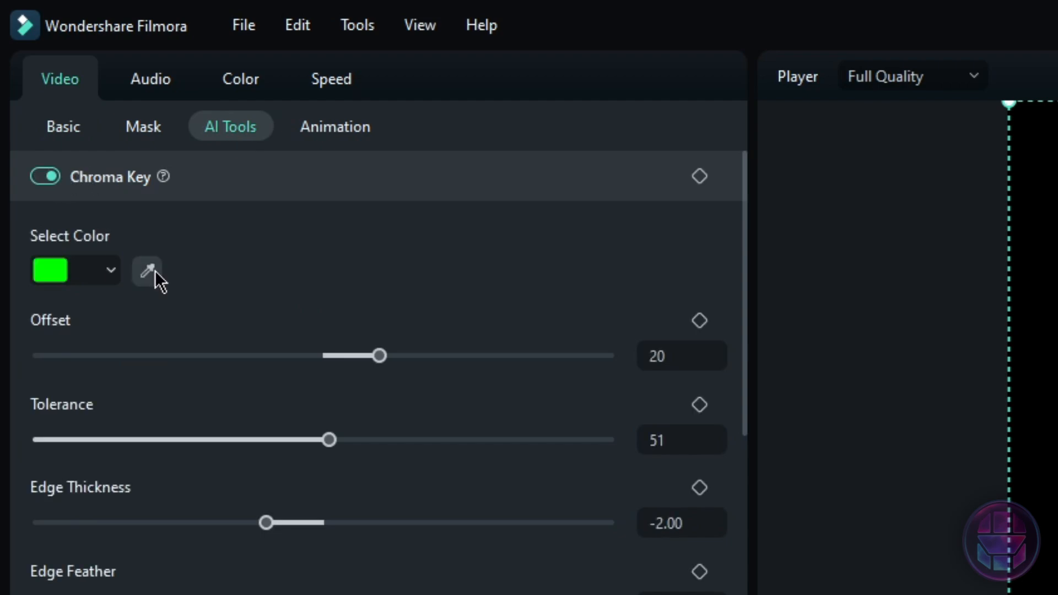
{"action": "left_click", "coordinate": [148, 270]}
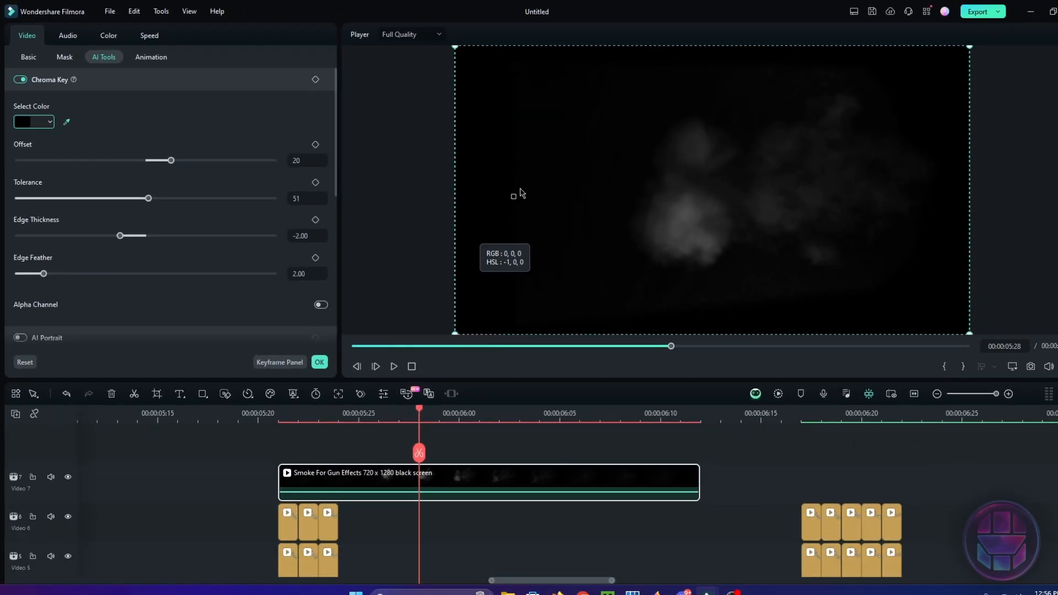
{"action": "left_click", "coordinate": [539, 143]}
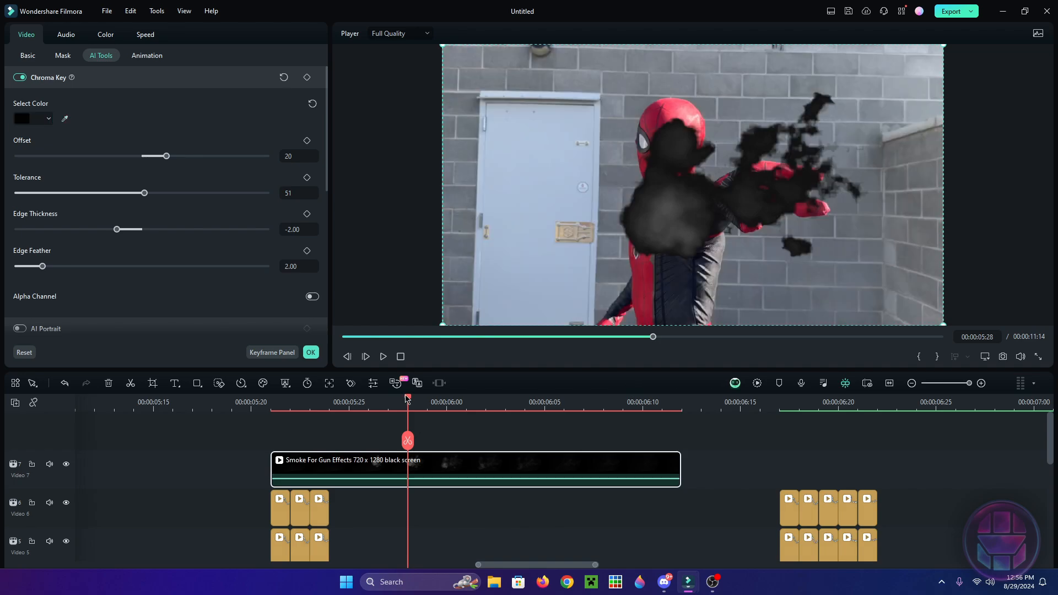
- Set the smoke's chroma key offset to 100, tolerance to 100, edge thickness to -10 and edge feather to 20
{"action": "left_click_drag", "start_coordinate": [407, 399], "coordinate": [376, 408]}
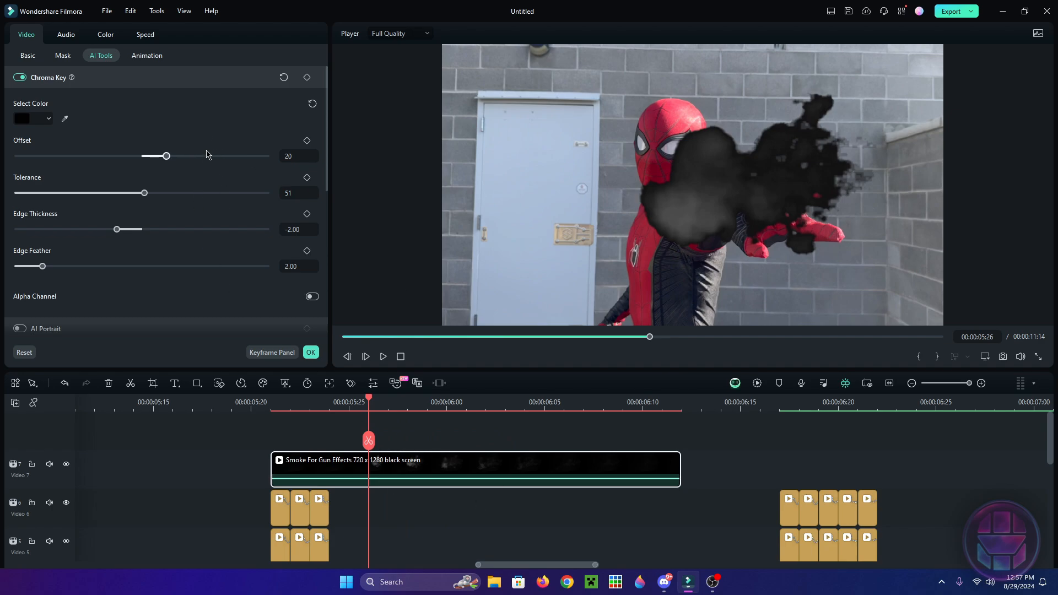
{"action": "left_click_drag", "start_coordinate": [203, 159], "coordinate": [375, 165]}
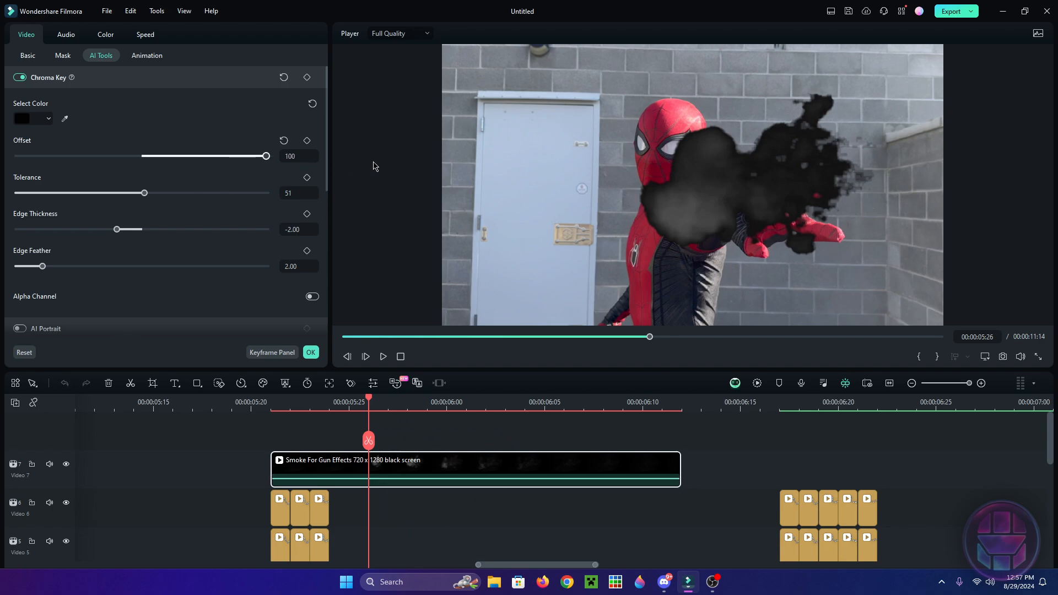
{"action": "left_click_drag", "start_coordinate": [145, 193], "coordinate": [272, 194]}
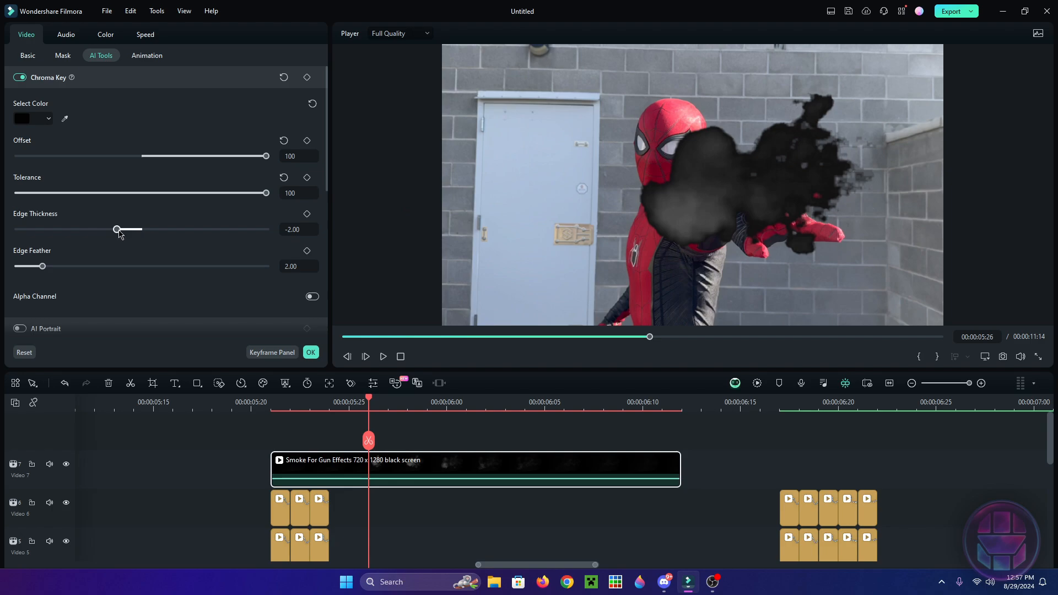
{"action": "left_click_drag", "start_coordinate": [120, 234], "coordinate": [141, 229]}
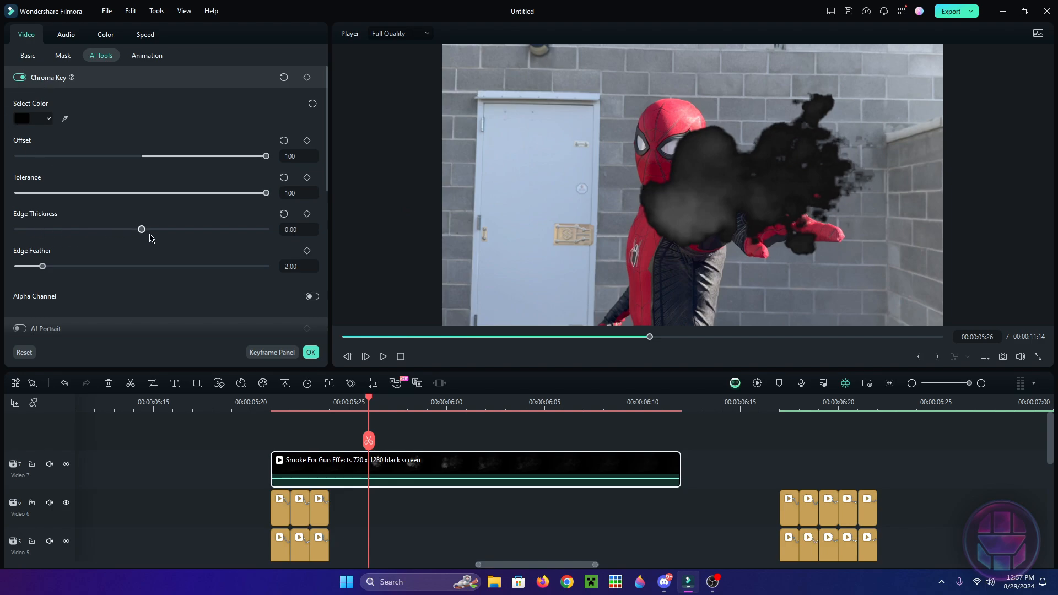
{"action": "left_click_drag", "start_coordinate": [142, 231], "coordinate": [17, 231]}
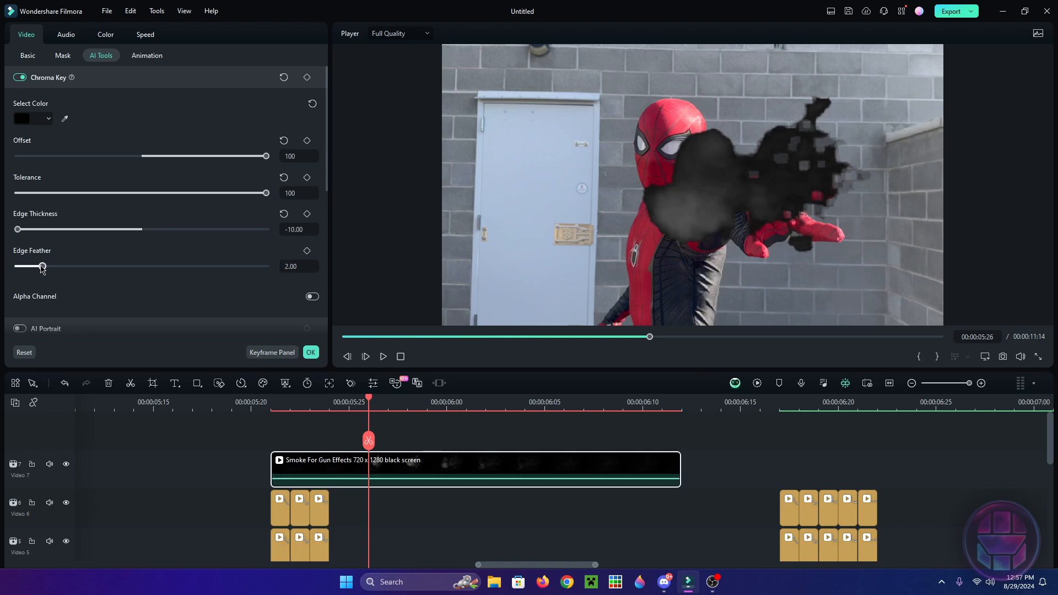
{"action": "left_click_drag", "start_coordinate": [51, 269], "coordinate": [269, 268]}
{"action": "scroll", "coordinate": [165, 254], "scroll_direction": "down", "scroll_amount": 1}
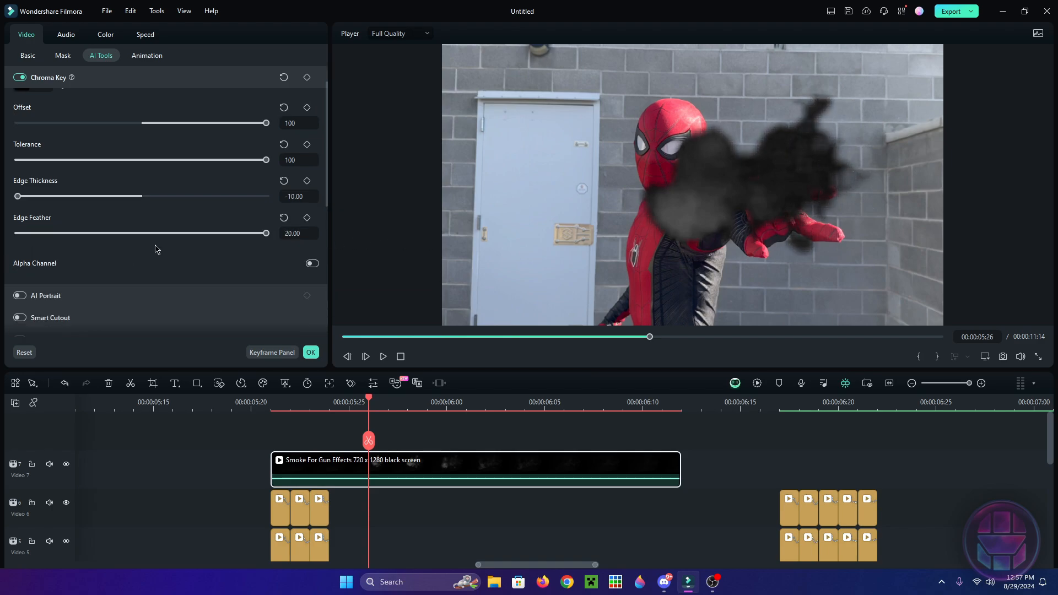
- Brighten the smoke clip by setting its exposure to 100
{"action": "left_click", "coordinate": [103, 37]}
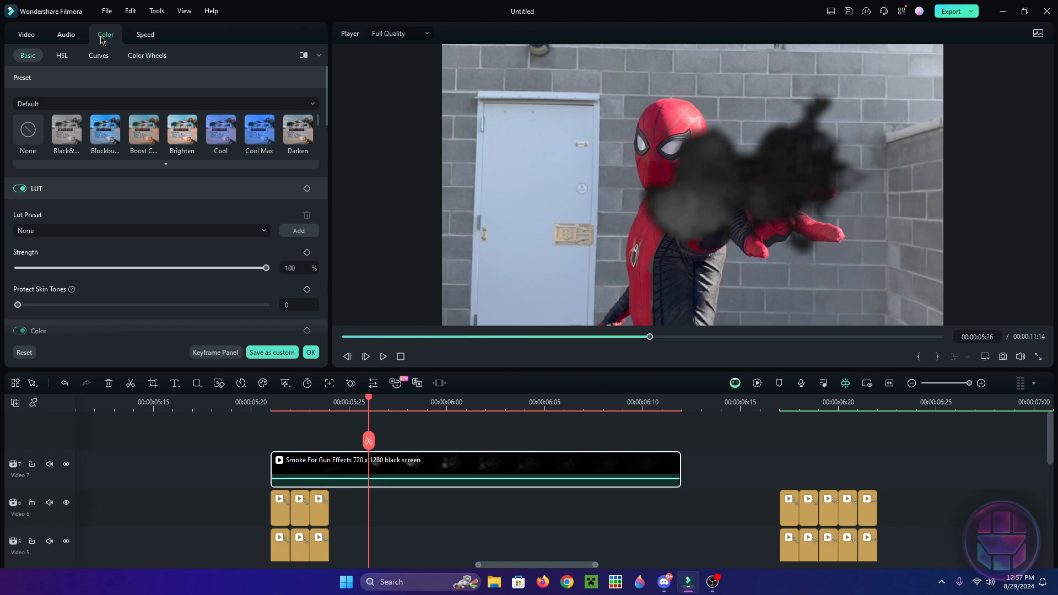
{"action": "scroll", "coordinate": [142, 173], "scroll_direction": "down", "scroll_amount": 6}
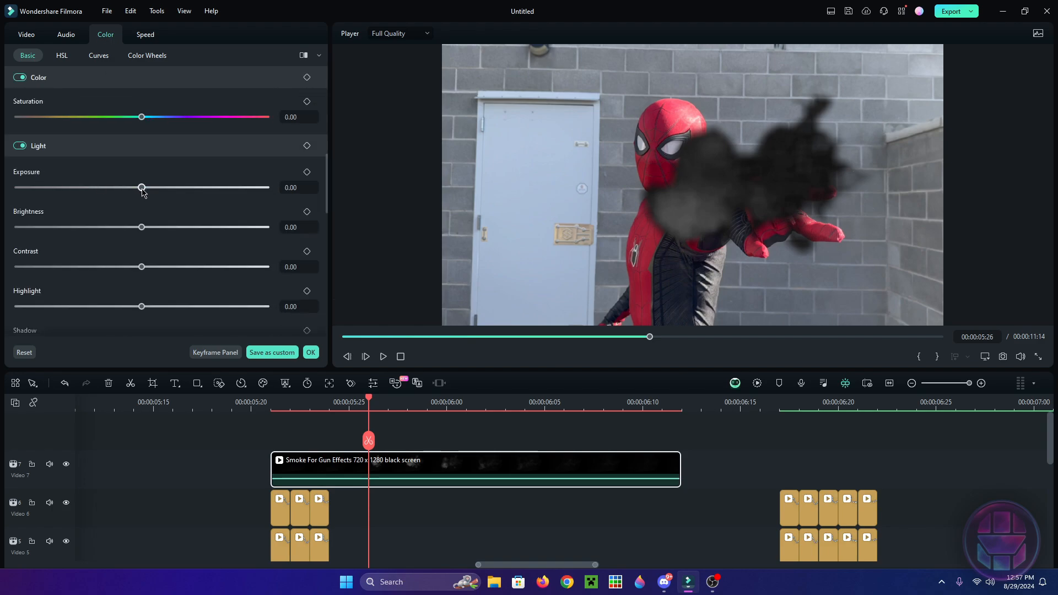
{"action": "left_click_drag", "start_coordinate": [142, 188], "coordinate": [322, 204]}
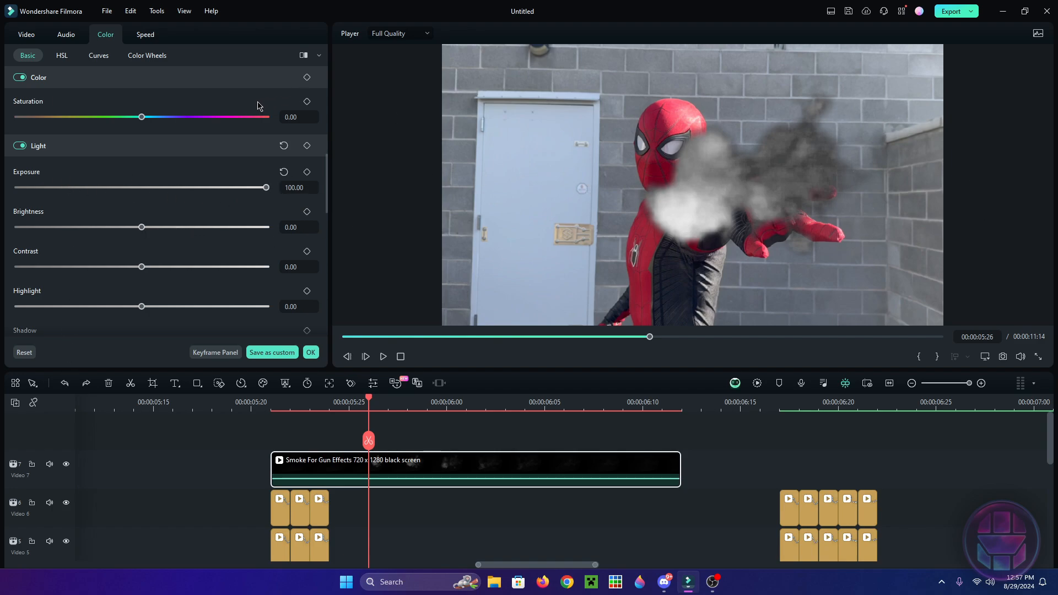
- Add a grey drop shadow to the smoke clip with distance 0%, blur 25% and opacity 100%
{"action": "left_click", "coordinate": [27, 35]}
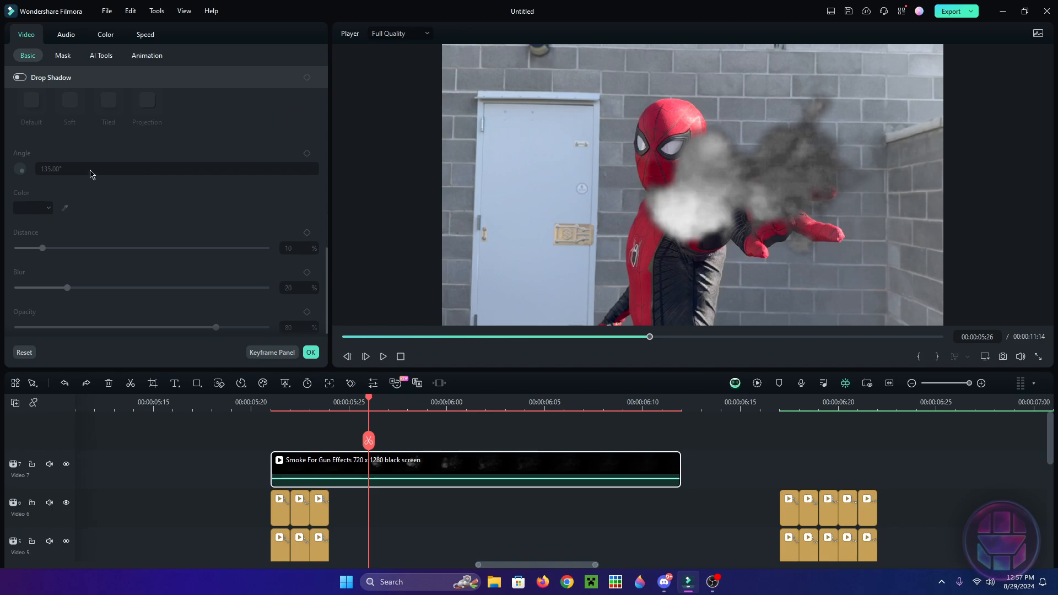
{"action": "left_click", "coordinate": [19, 78]}
{"action": "left_click", "coordinate": [47, 199]}
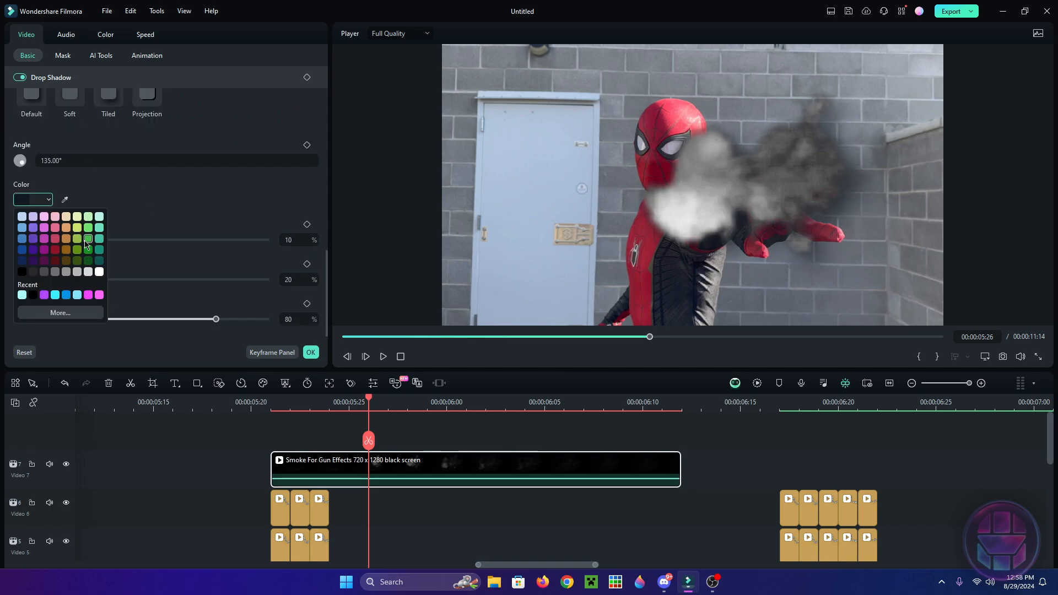
{"action": "left_click", "coordinate": [66, 272]}
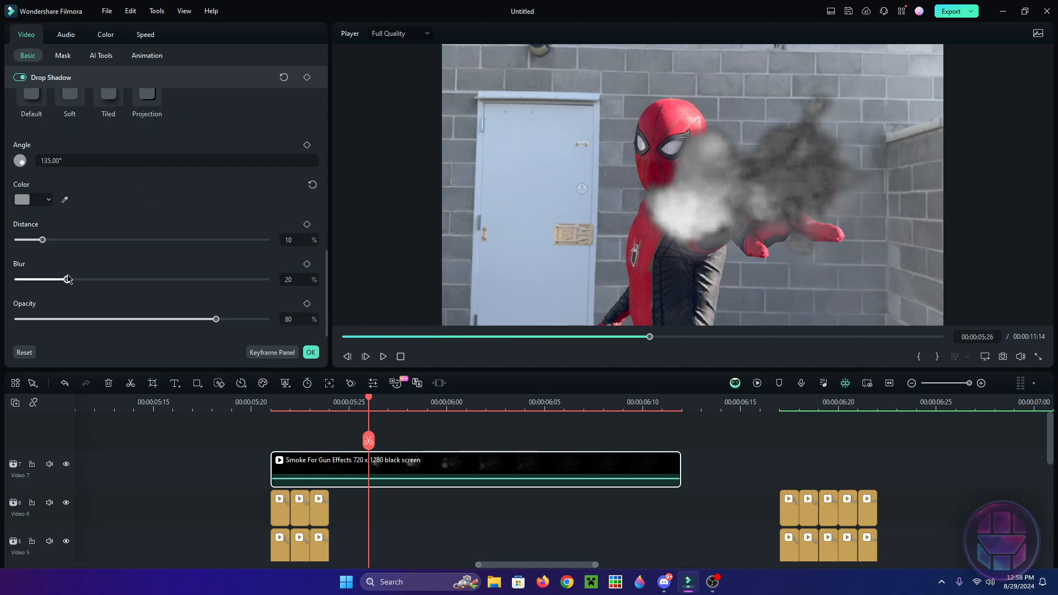
{"action": "left_click", "coordinate": [50, 202]}
{"action": "left_click", "coordinate": [56, 272]}
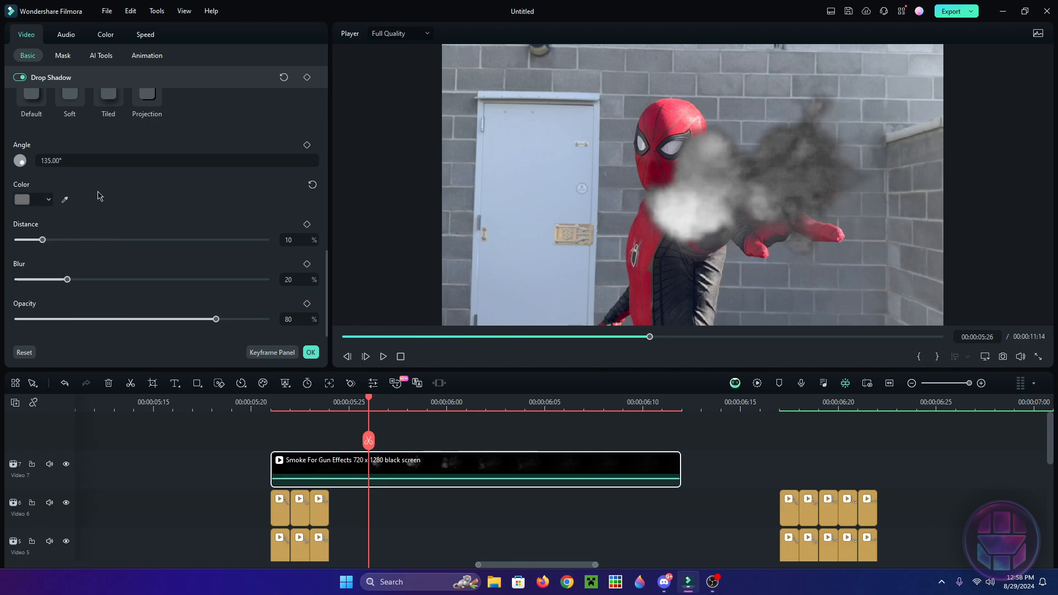
{"action": "left_click_drag", "start_coordinate": [43, 241], "coordinate": [6, 238]}
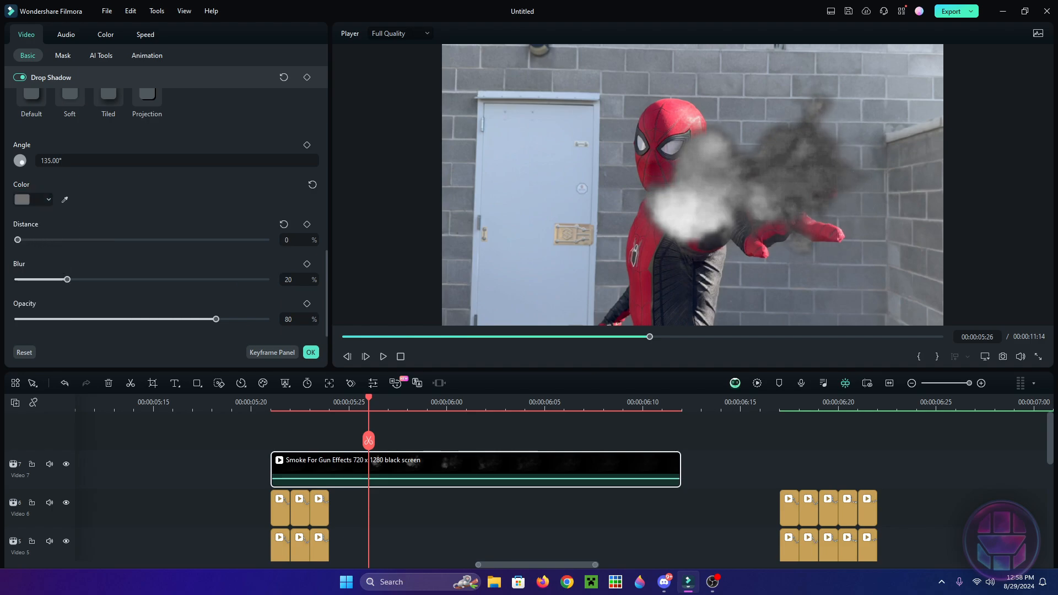
{"action": "left_click_drag", "start_coordinate": [68, 279], "coordinate": [81, 302]}
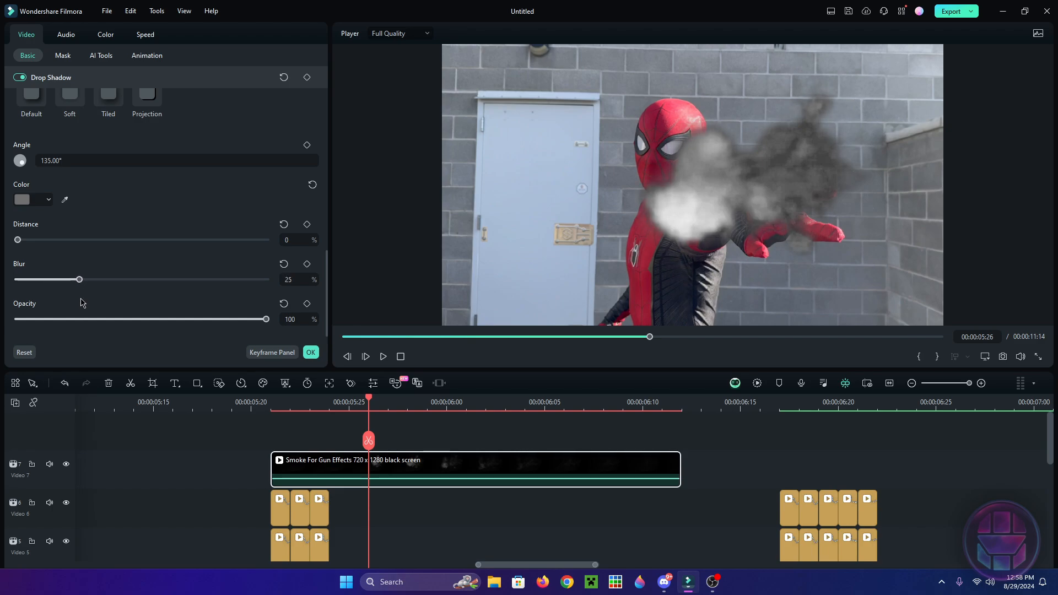
- Trim the smoke clip's first frame off at 00:00:05:22 and move the clip back to start at 00:00:05:21
{"action": "left_click_drag", "start_coordinate": [369, 400], "coordinate": [287, 422]}
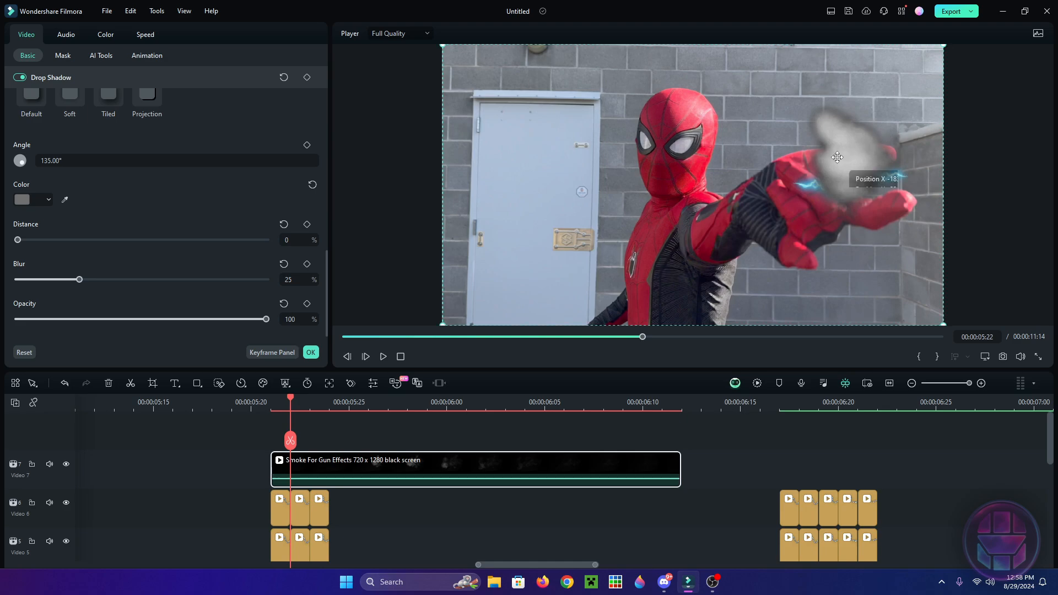
{"action": "left_click_drag", "start_coordinate": [272, 468], "coordinate": [291, 469]}
{"action": "scroll", "coordinate": [394, 470], "scroll_direction": "down", "scroll_amount": 1}
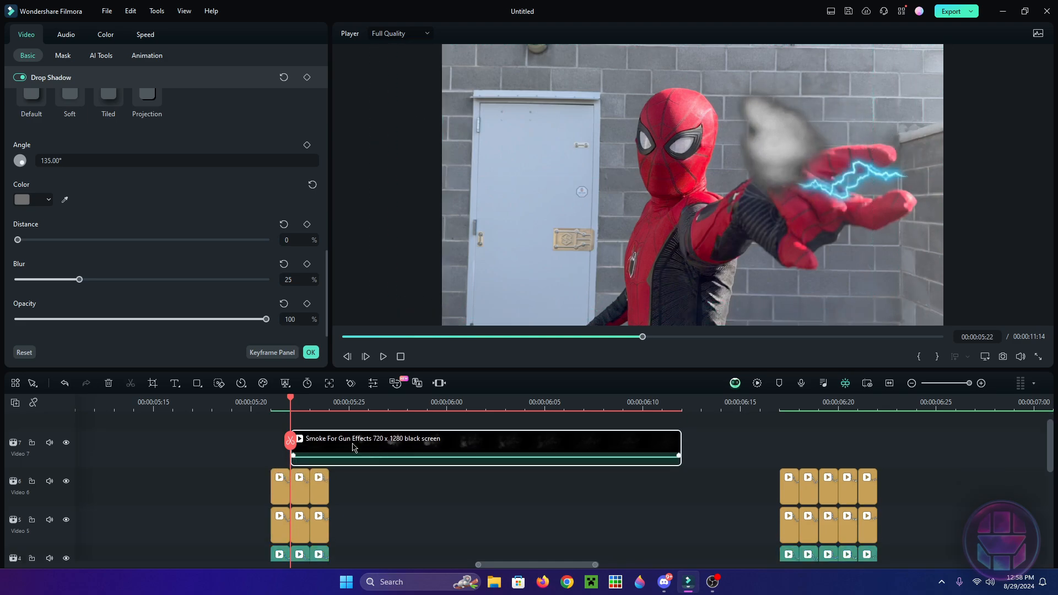
{"action": "left_click", "coordinate": [258, 406]}
{"action": "left_click", "coordinate": [270, 407]}
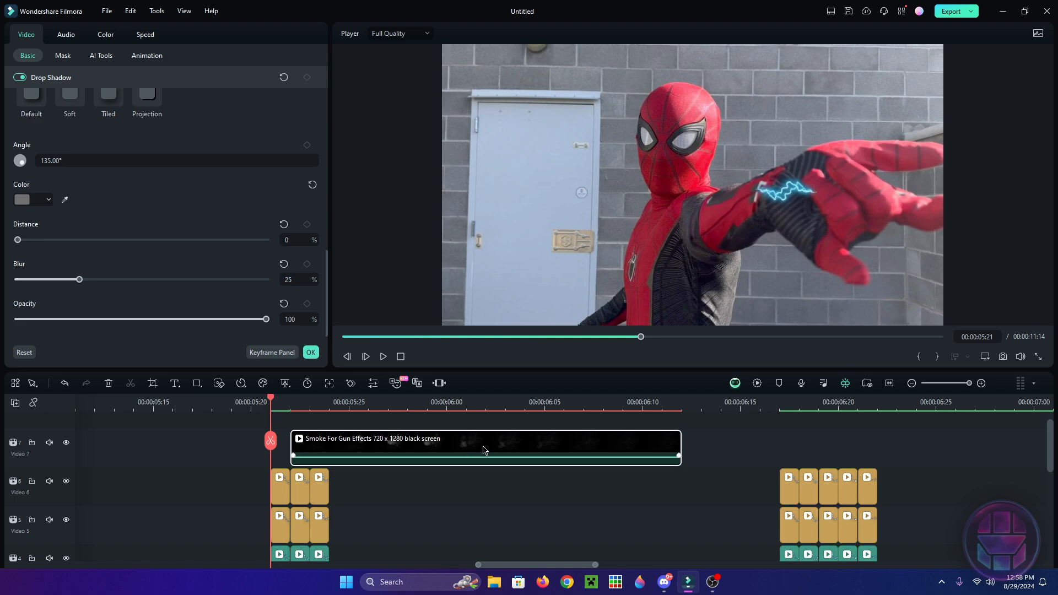
{"action": "left_click_drag", "start_coordinate": [484, 450], "coordinate": [473, 450]}
- Move the smoke clip in the preview to about X -511 px, Y -38 px, beside Spider-Man's outstretched arm
{"action": "left_click", "coordinate": [462, 457]}
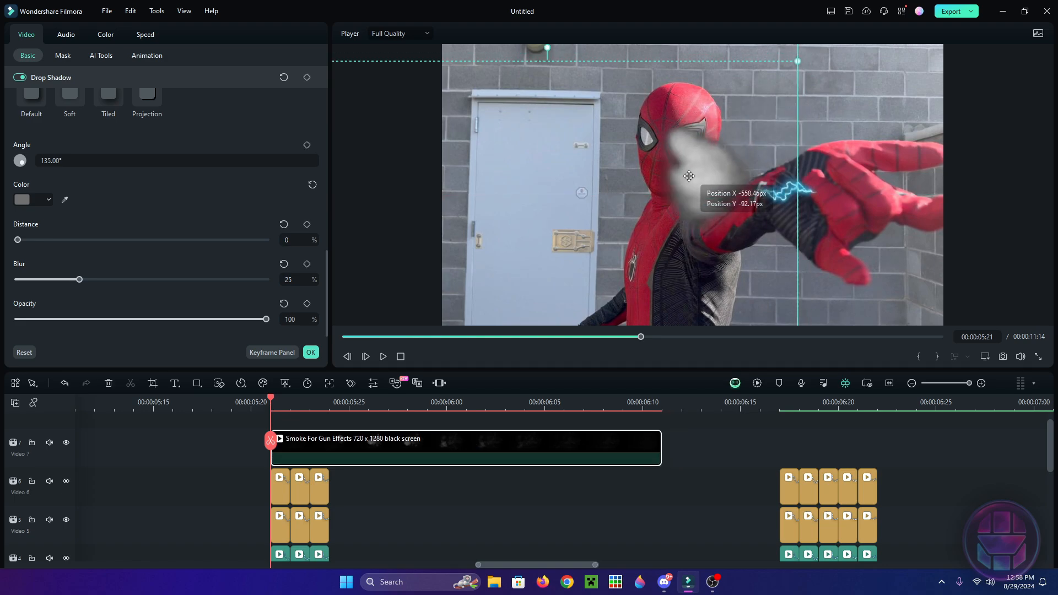
{"action": "scroll", "coordinate": [204, 223], "scroll_direction": "up", "scroll_amount": 10}
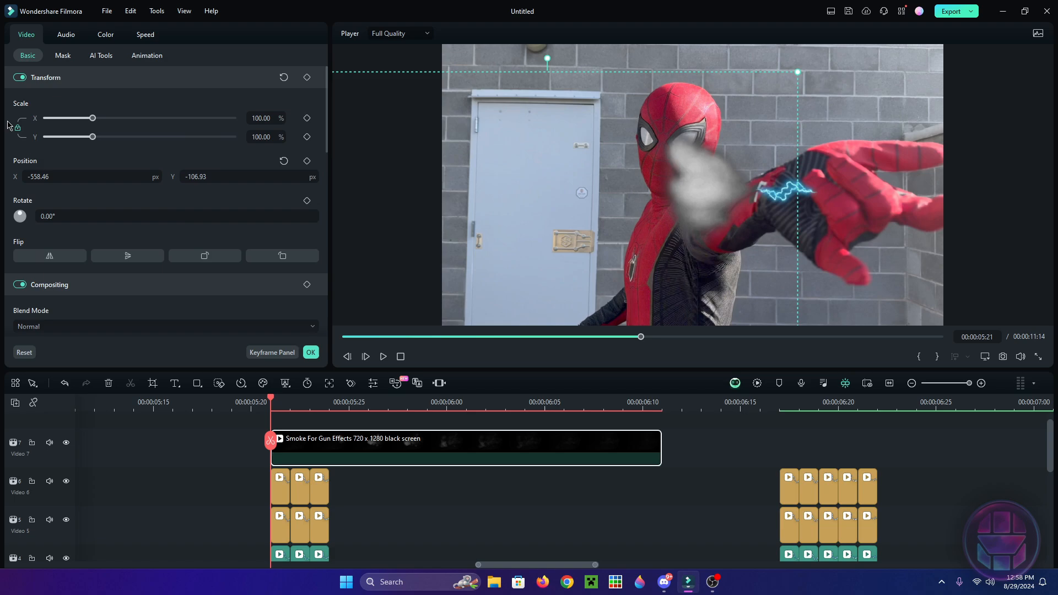
{"action": "left_click_drag", "start_coordinate": [798, 210], "coordinate": [810, 191]}
- Lock the four video tracks below the smoke clip, tracks 3 to 6, which hold the lightning clips
{"action": "scroll", "coordinate": [419, 488], "scroll_direction": "down", "scroll_amount": 2}
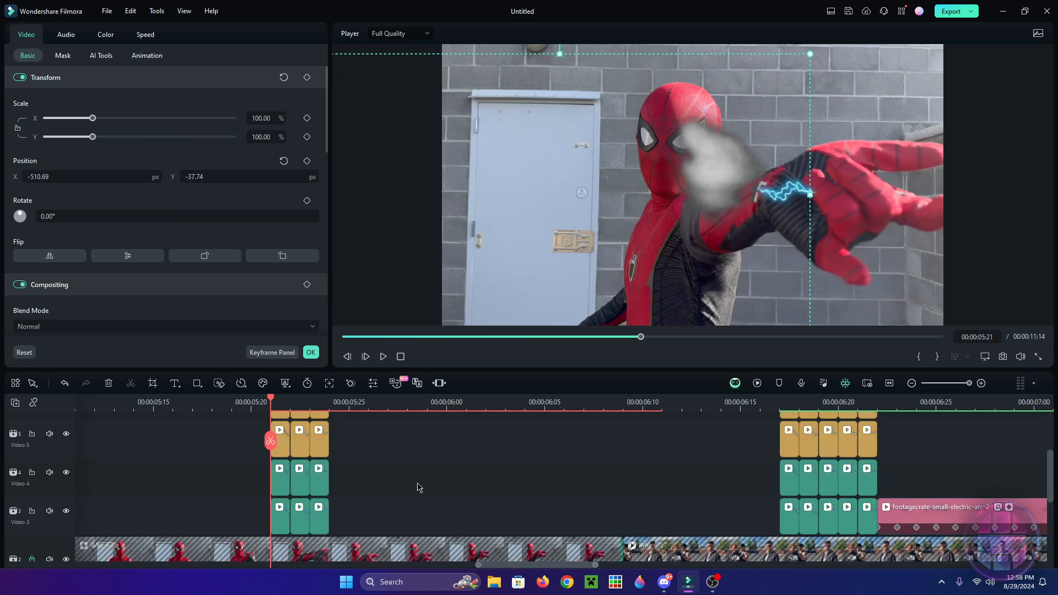
{"action": "left_click", "coordinate": [32, 511]}
{"action": "left_click", "coordinate": [32, 473]}
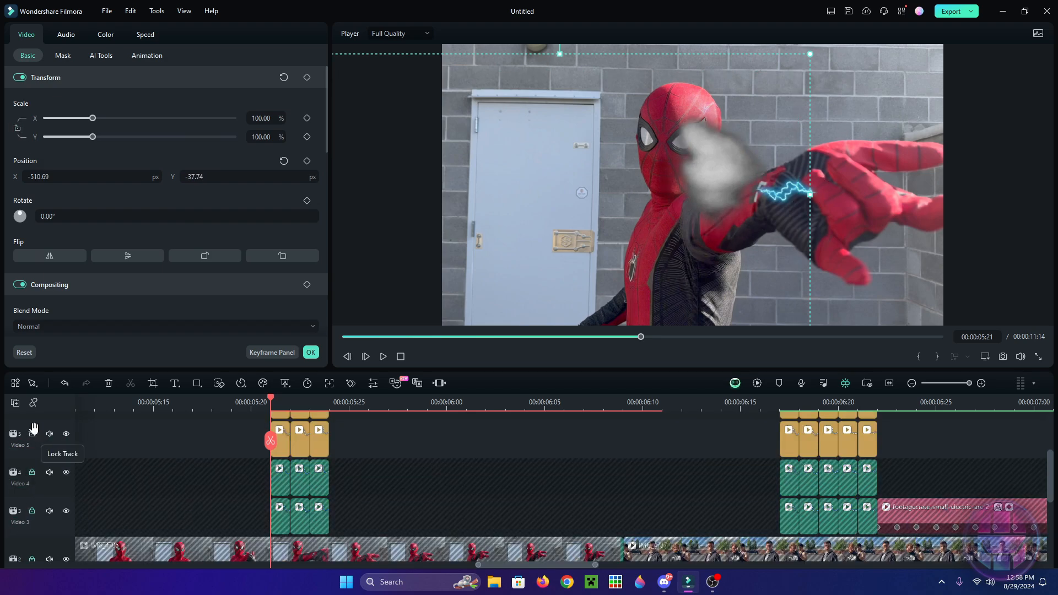
{"action": "left_click", "coordinate": [32, 434]}
{"action": "scroll", "coordinate": [32, 441], "scroll_direction": "up", "scroll_amount": 2}
{"action": "left_click", "coordinate": [32, 464]}
{"action": "scroll", "coordinate": [423, 453], "scroll_direction": "up", "scroll_amount": 1}
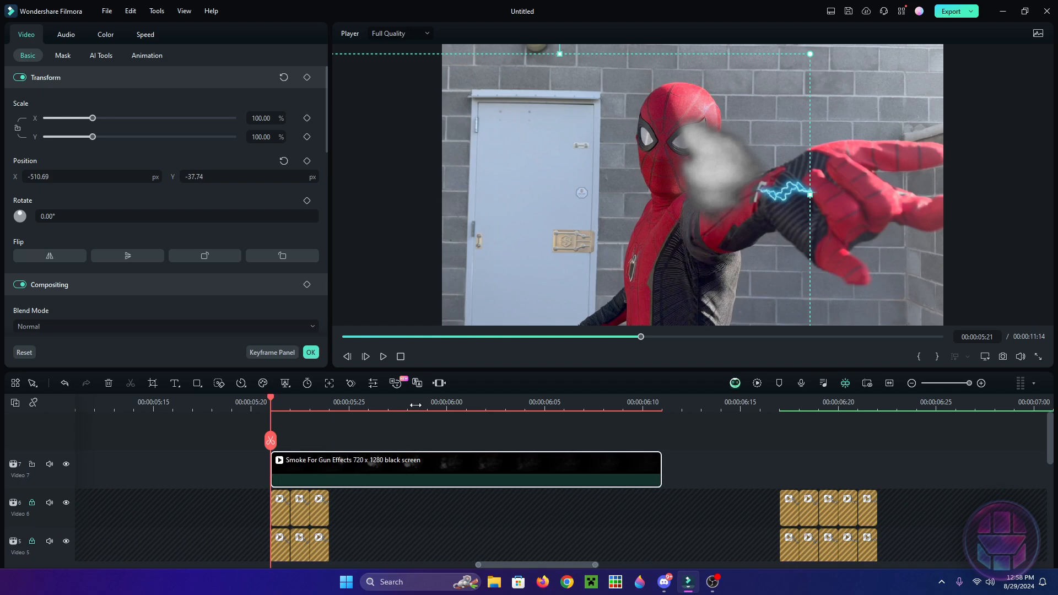
- Scale the smoke to about 46%, rotate it to about 155° and place it over Spider-Man's wrist at about X 534, Y 185 px
{"action": "left_click_drag", "start_coordinate": [810, 54], "coordinate": [474, 237]}
{"action": "left_click_drag", "start_coordinate": [447, 280], "coordinate": [580, 185]}
{"action": "left_click_drag", "start_coordinate": [526, 131], "coordinate": [543, 230]}
{"action": "mouse_move", "coordinate": [273, 405]}
{"action": "left_mouse_down"}
{"action": "mouse_move", "coordinate": [388, 408]}
{"action": "mouse_move", "coordinate": [271, 408]}
{"action": "left_mouse_up"}
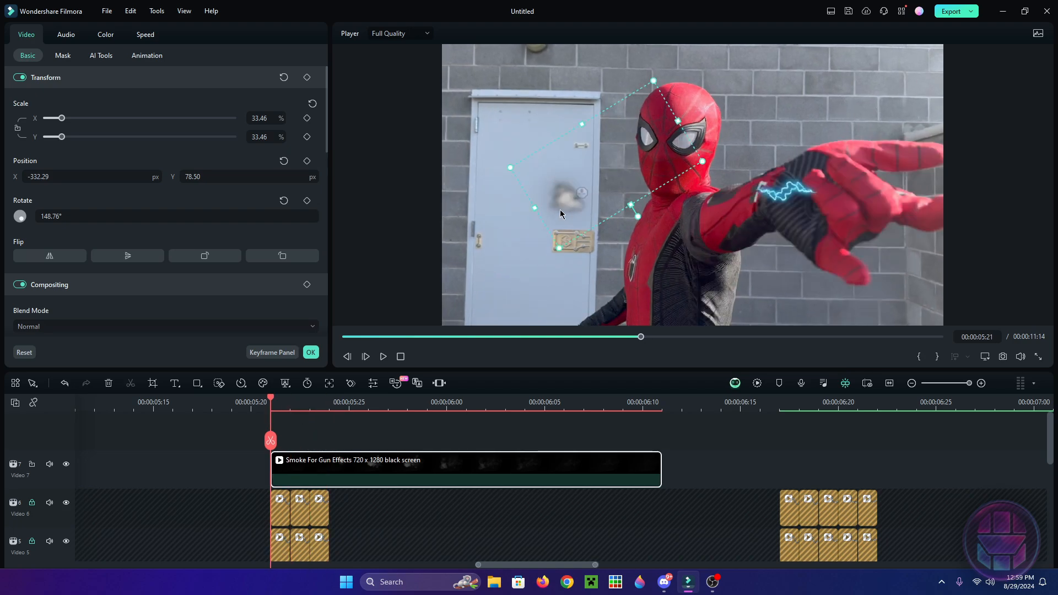
{"action": "left_click_drag", "start_coordinate": [643, 218], "coordinate": [643, 213]}
{"action": "left_click_drag", "start_coordinate": [571, 253], "coordinate": [561, 298]}
{"action": "left_click_drag", "start_coordinate": [566, 272], "coordinate": [804, 207]}
{"action": "left_click_drag", "start_coordinate": [274, 402], "coordinate": [270, 440]}
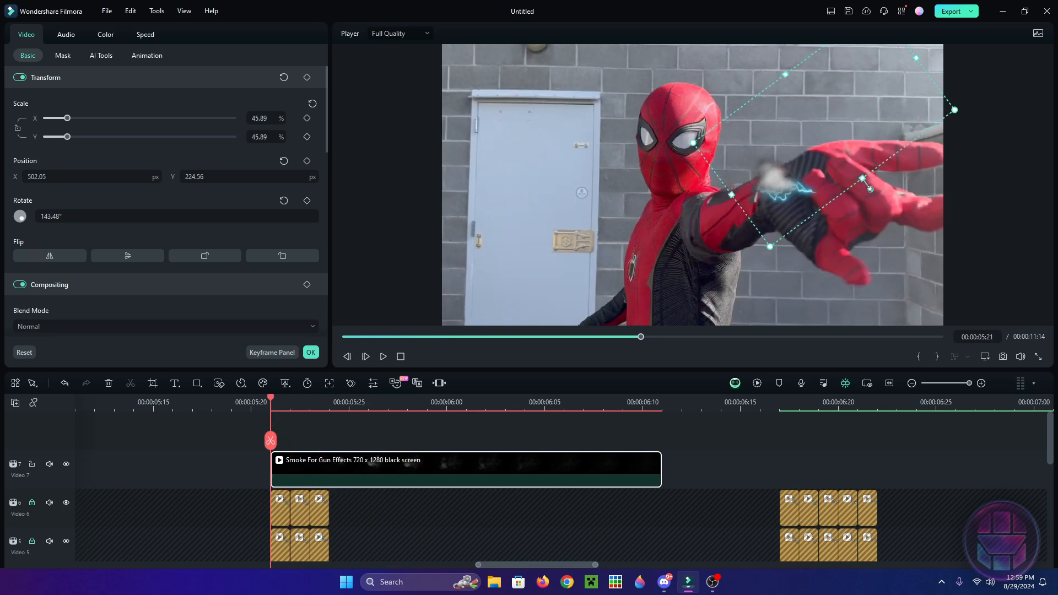
{"action": "mouse_move", "coordinate": [870, 189]}
{"action": "left_mouse_down"}
{"action": "mouse_move", "coordinate": [877, 212]}
{"action": "mouse_move", "coordinate": [868, 219]}
{"action": "mouse_move", "coordinate": [864, 208]}
{"action": "left_mouse_up"}
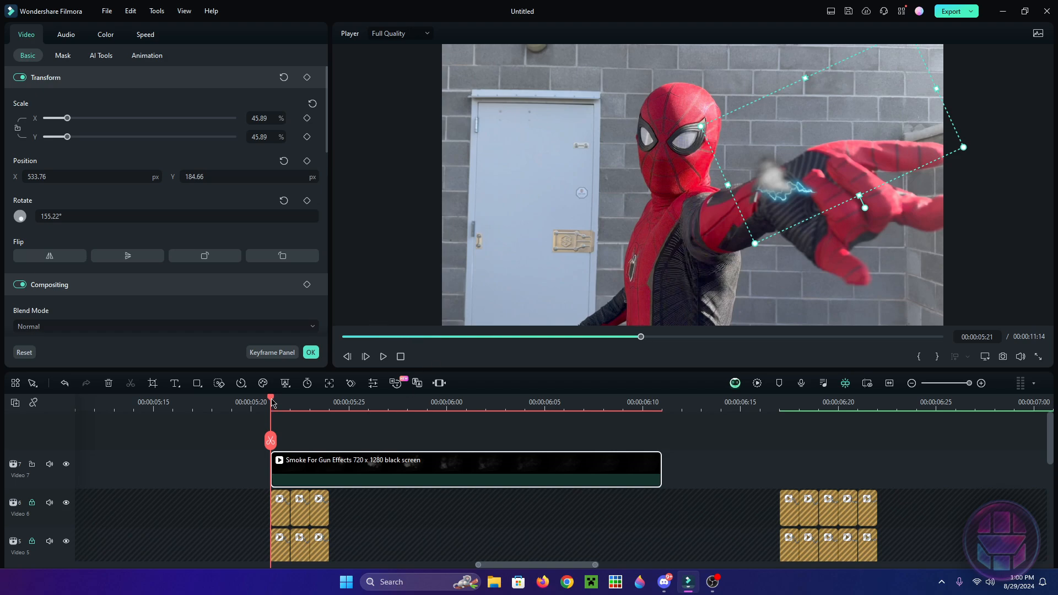
- Trim the smoke clip's end to 00:00:06:02 and preview the shortened smoke from 00:00:05:21
{"action": "left_click_drag", "start_coordinate": [273, 403], "coordinate": [455, 424]}
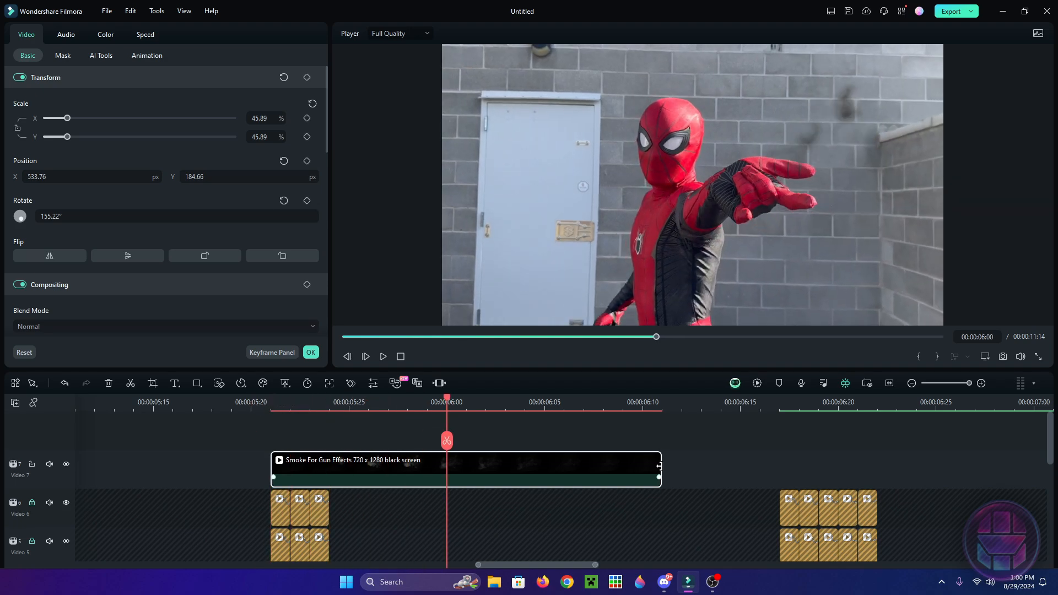
{"action": "left_click_drag", "start_coordinate": [660, 467], "coordinate": [484, 474]}
{"action": "left_click", "coordinate": [416, 415]}
{"action": "left_click", "coordinate": [384, 359]}
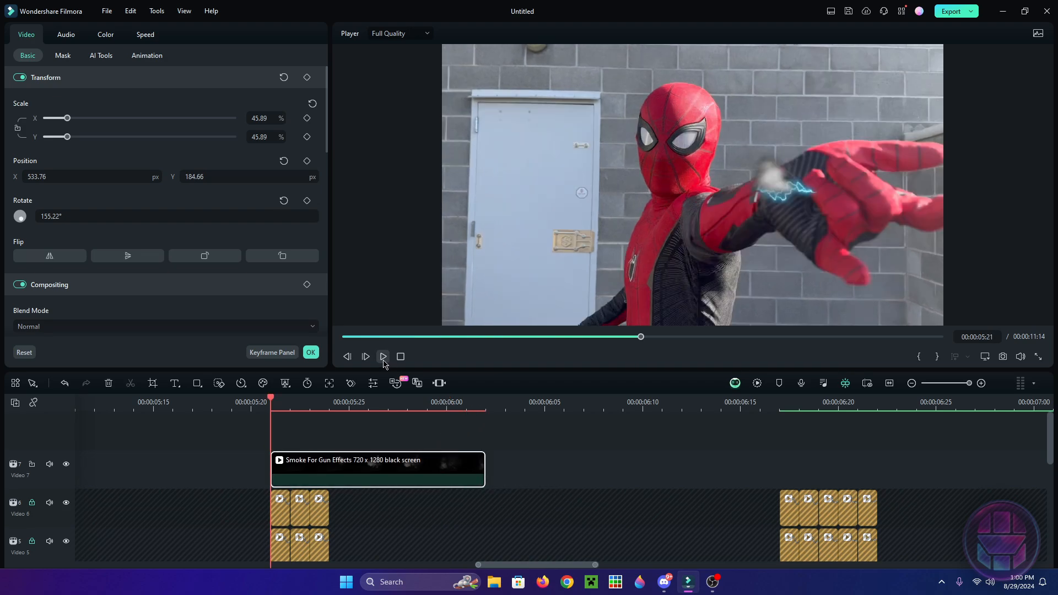
{"action": "left_click", "coordinate": [323, 407]}
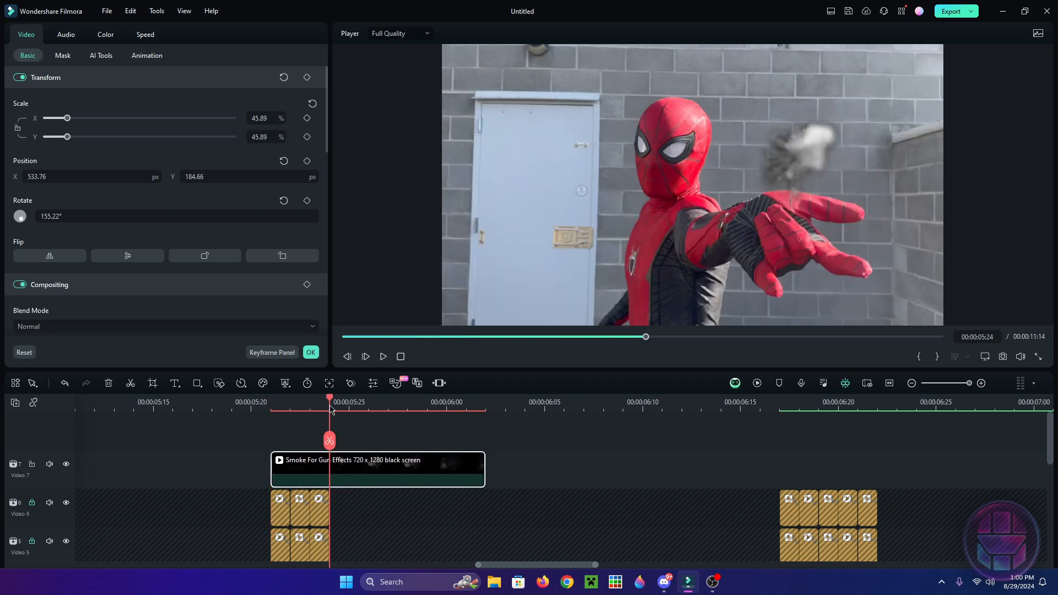
{"action": "left_click_drag", "start_coordinate": [329, 410], "coordinate": [273, 424]}
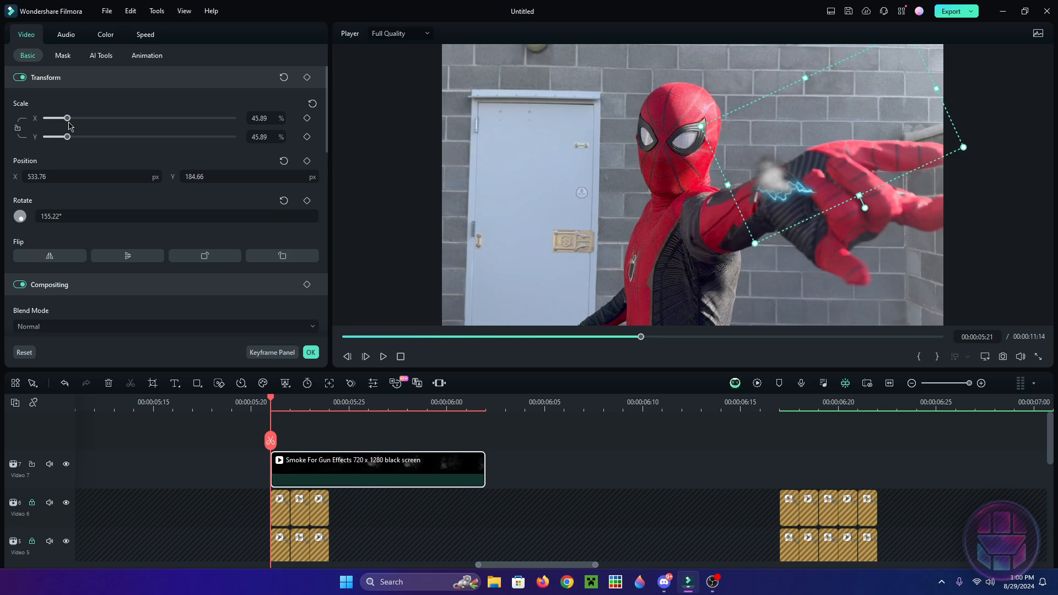
- Lower the smoke clip's opacity to 15 and render the timeline preview
{"action": "scroll", "coordinate": [138, 157], "scroll_direction": "down", "scroll_amount": 5}
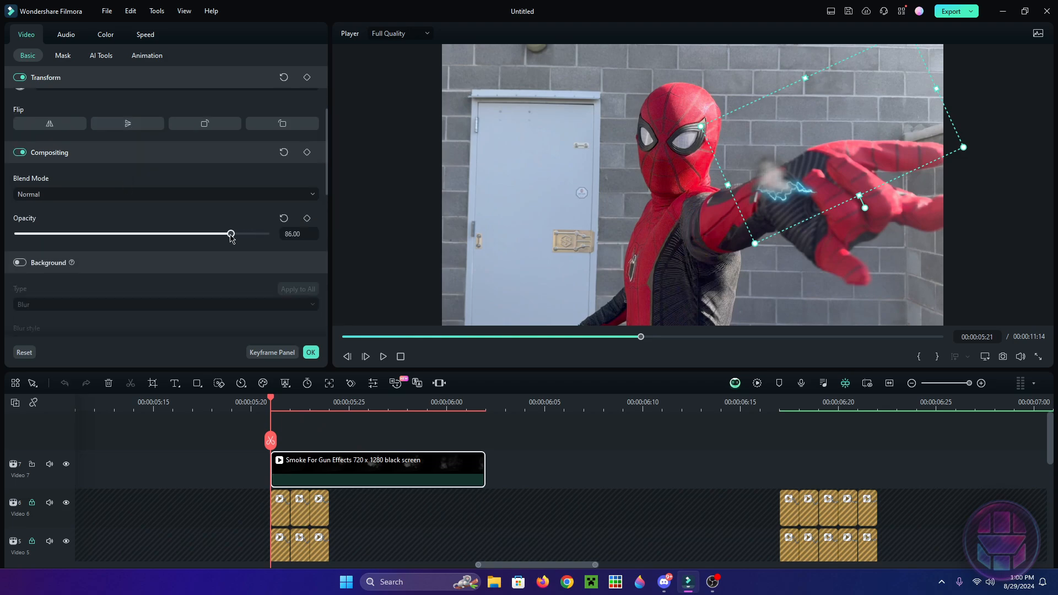
{"action": "left_click_drag", "start_coordinate": [274, 404], "coordinate": [329, 405]}
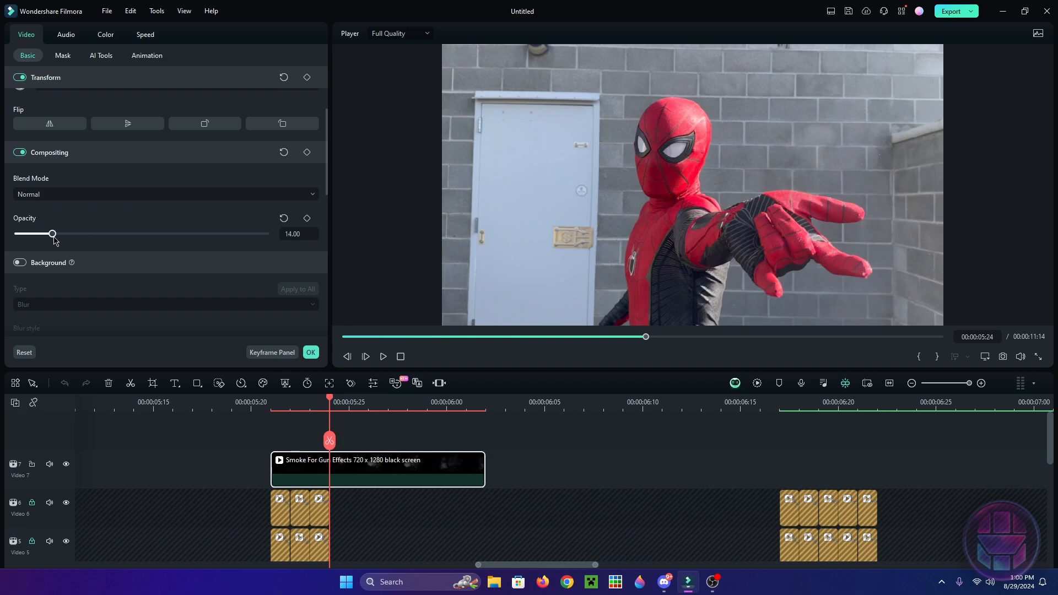
{"action": "left_click", "coordinate": [270, 405]}
{"action": "mouse_move", "coordinate": [270, 402]}
{"action": "left_mouse_down"}
{"action": "mouse_move", "coordinate": [285, 409]}
{"action": "mouse_move", "coordinate": [270, 409]}
{"action": "left_mouse_up"}
{"action": "left_click", "coordinate": [758, 384]}
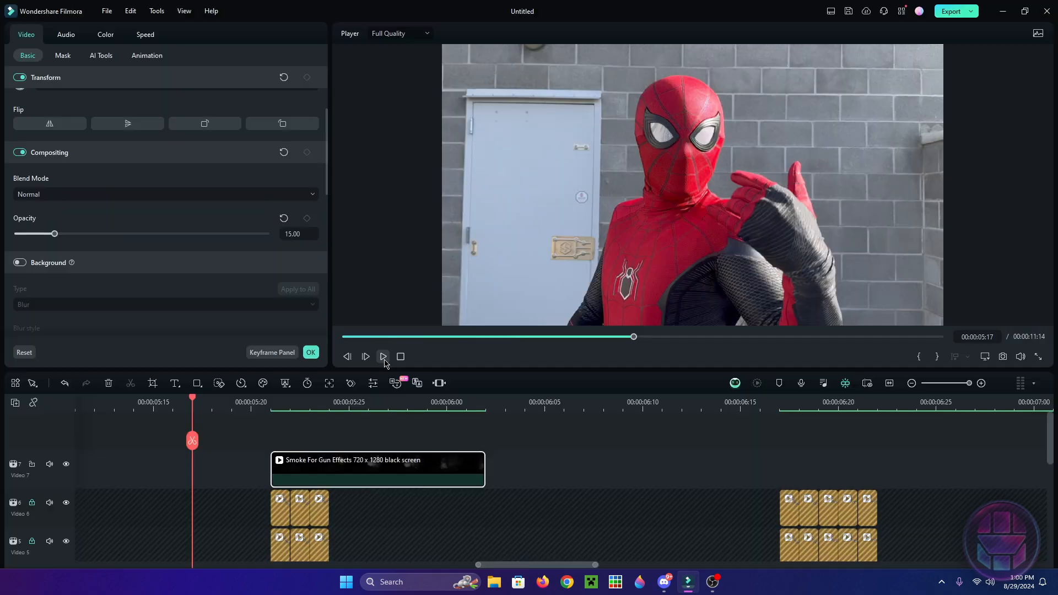
- Play back the faint smoke around the hand shot and set the clip's opacity to 12
{"action": "left_click", "coordinate": [383, 358]}
{"action": "left_click", "coordinate": [383, 358]}
{"action": "left_click", "coordinate": [190, 406]}
{"action": "left_click", "coordinate": [383, 358]}
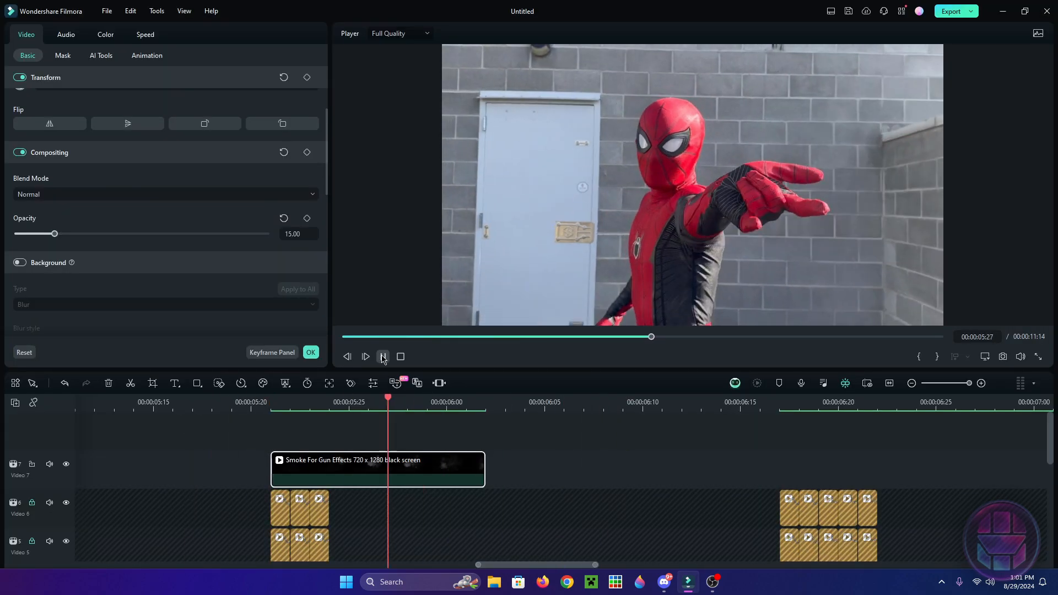
{"action": "left_click", "coordinate": [154, 418]}
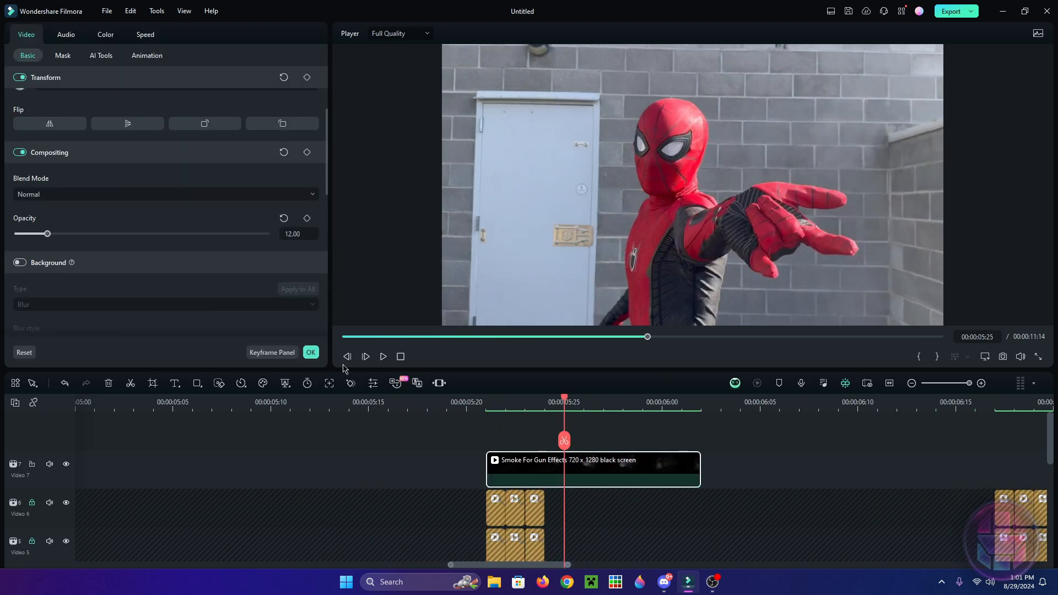
{"action": "left_click", "coordinate": [311, 352]}
- Add a Dissolve transition to the smoke clip's end, extend it back to start at 00:00:05:27, and render the preview
{"action": "left_click", "coordinate": [176, 38]}
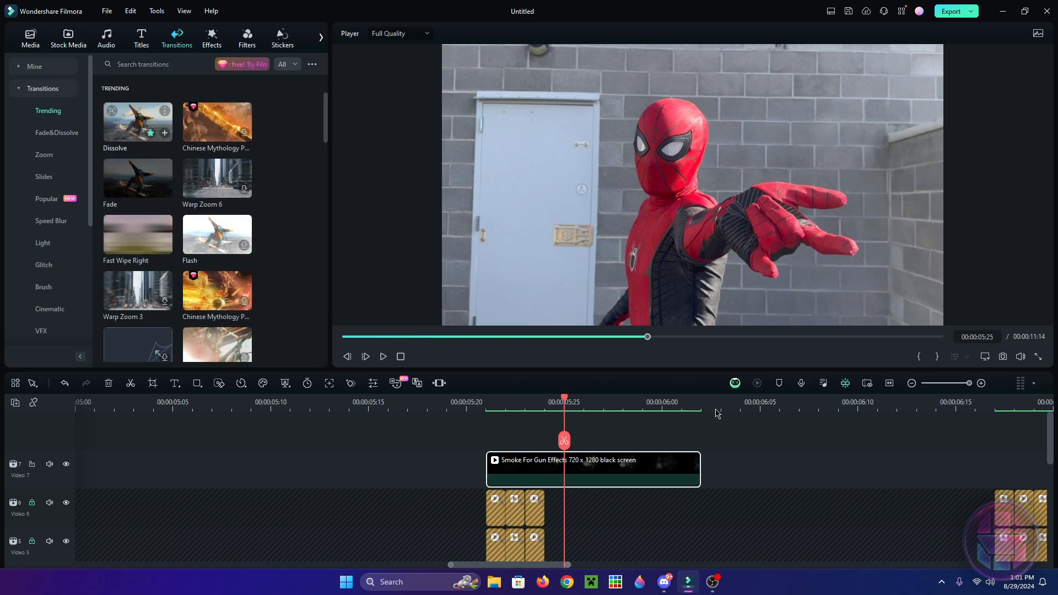
{"action": "left_click_drag", "start_coordinate": [719, 413], "coordinate": [662, 473]}
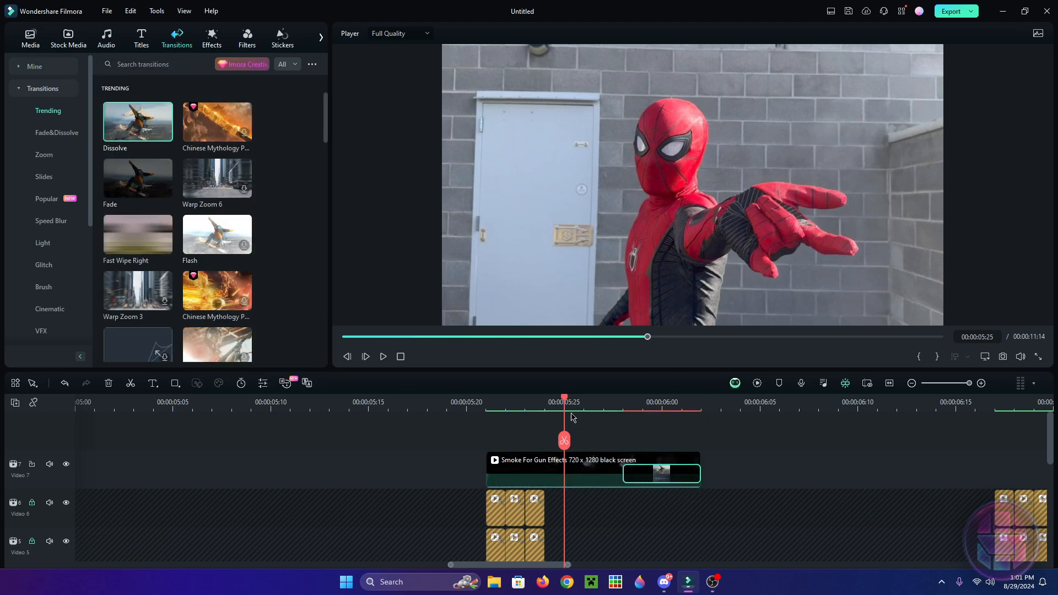
{"action": "left_click_drag", "start_coordinate": [569, 407], "coordinate": [685, 421]}
{"action": "left_click_drag", "start_coordinate": [624, 477], "coordinate": [605, 478]}
{"action": "mouse_move", "coordinate": [603, 406]}
{"action": "left_mouse_down"}
{"action": "mouse_move", "coordinate": [682, 414]}
{"action": "mouse_move", "coordinate": [588, 417]}
{"action": "left_mouse_up"}
{"action": "left_click", "coordinate": [757, 385]}
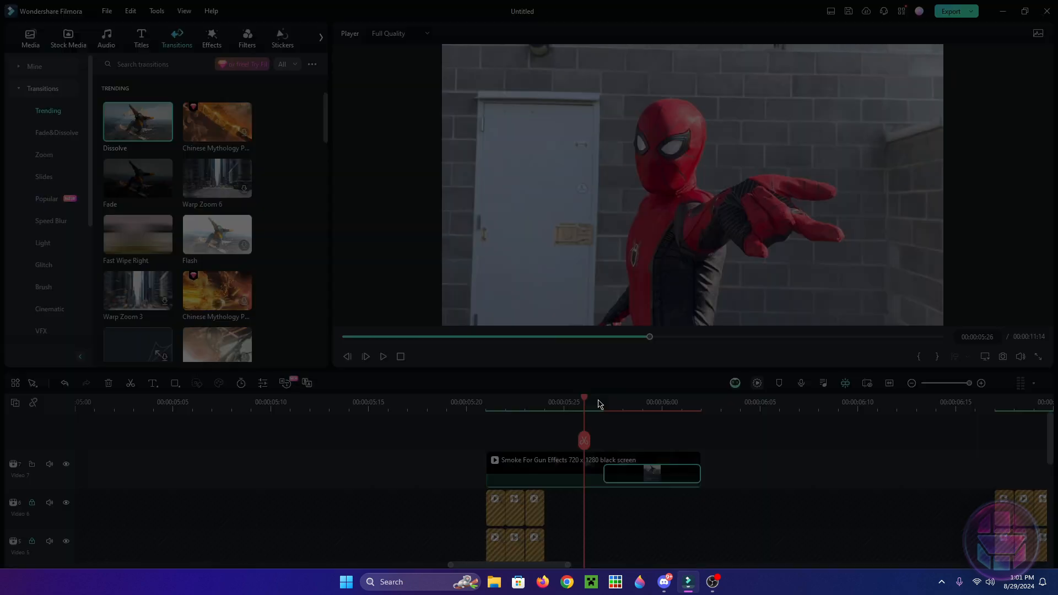
- Play the sequence from before the hand shot through the cut to check how the smoke fades out
{"action": "left_click", "coordinate": [384, 357]}
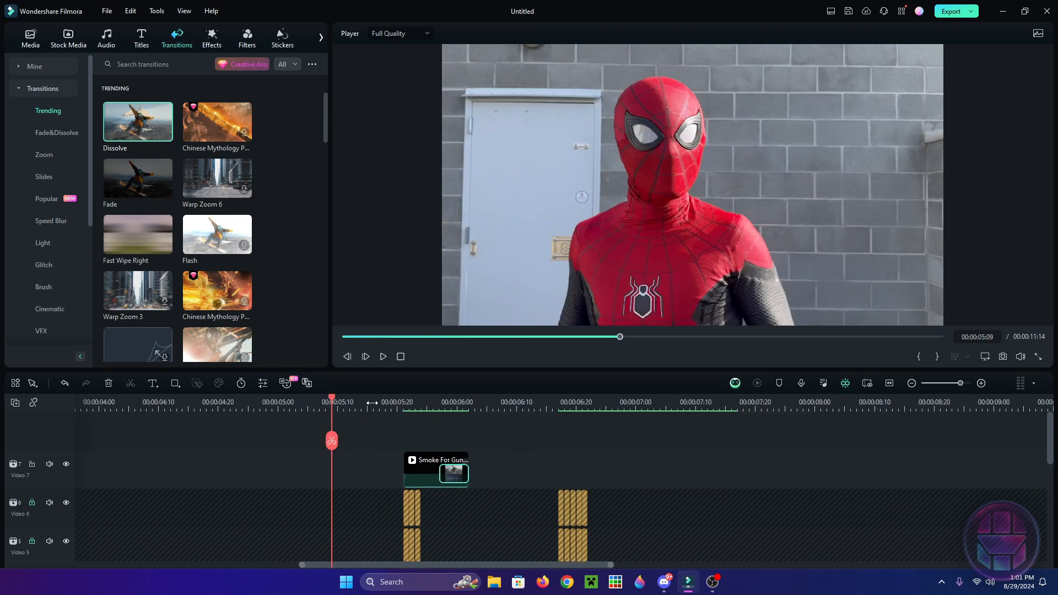
{"action": "left_click", "coordinate": [404, 404]}
{"action": "mouse_move", "coordinate": [404, 404]}
{"action": "left_mouse_down"}
{"action": "mouse_move", "coordinate": [468, 413]}
{"action": "mouse_move", "coordinate": [414, 414]}
{"action": "left_mouse_up"}
{"action": "left_click_drag", "start_coordinate": [564, 404], "coordinate": [409, 410]}
{"action": "left_click", "coordinate": [347, 401]}
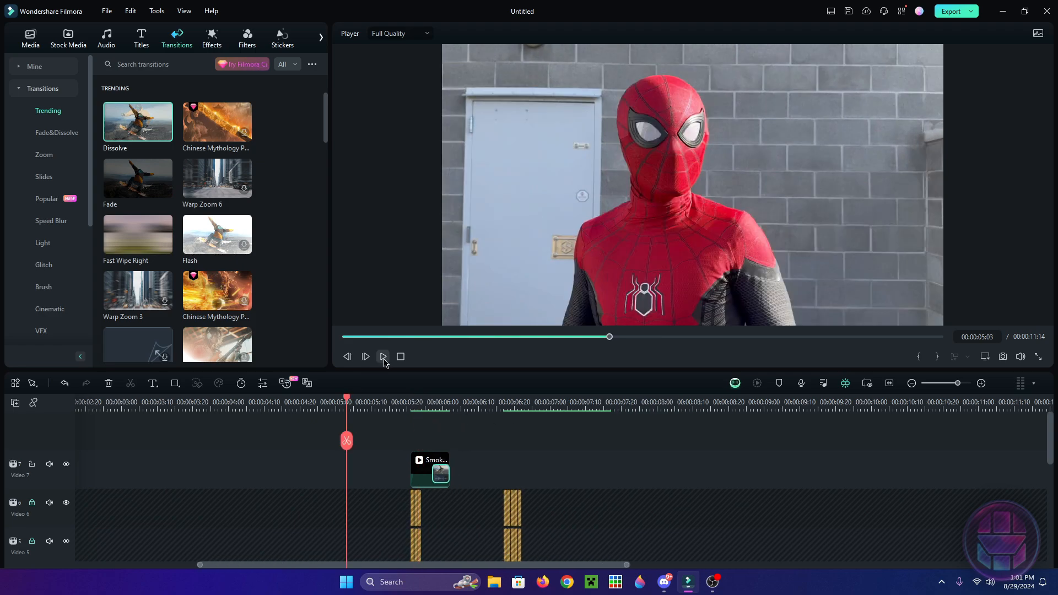
{"action": "left_click", "coordinate": [384, 358]}
{"action": "left_click", "coordinate": [384, 358]}
{"action": "scroll", "coordinate": [406, 449], "scroll_direction": "up", "scroll_amount": 2}
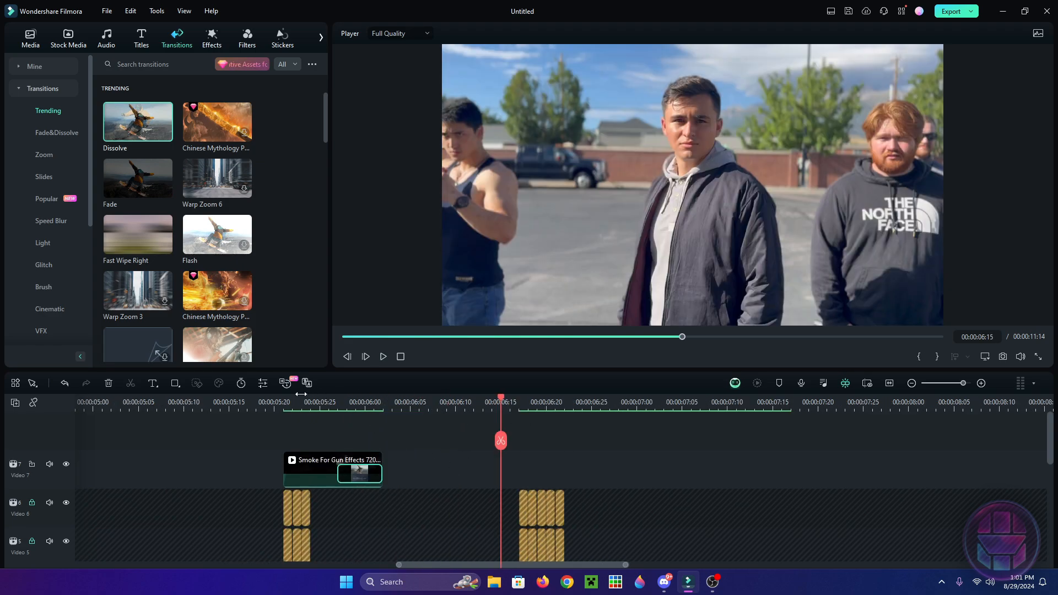
- Copy the smoke clip and paste the duplicate onto video track 4, directly after the small electric arc clip
{"action": "left_click_drag", "start_coordinate": [284, 402], "coordinate": [301, 413]}
{"action": "right_click", "coordinate": [328, 473]}
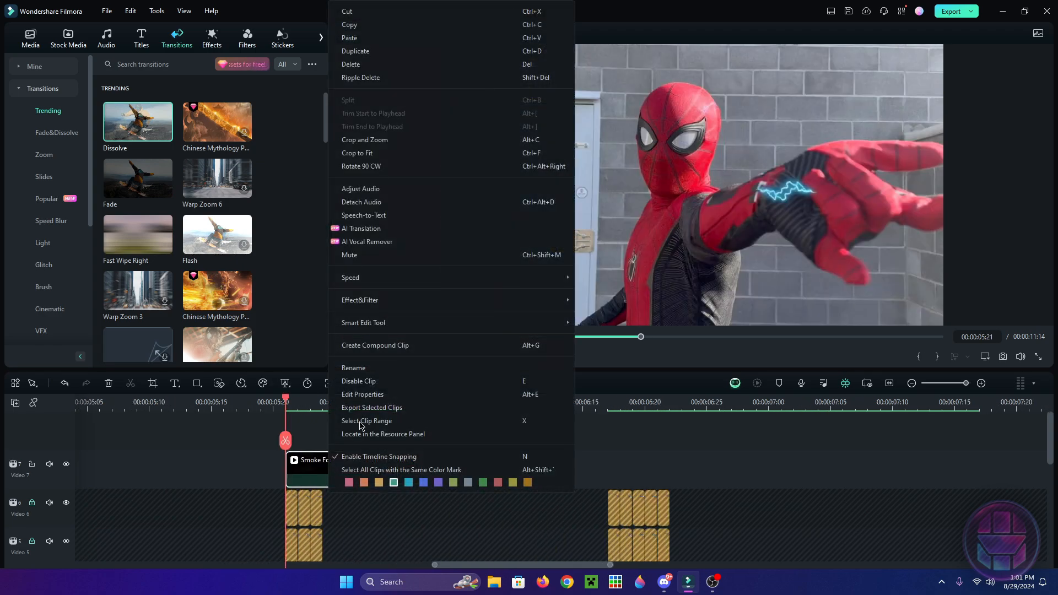
{"action": "left_click", "coordinate": [364, 32]}
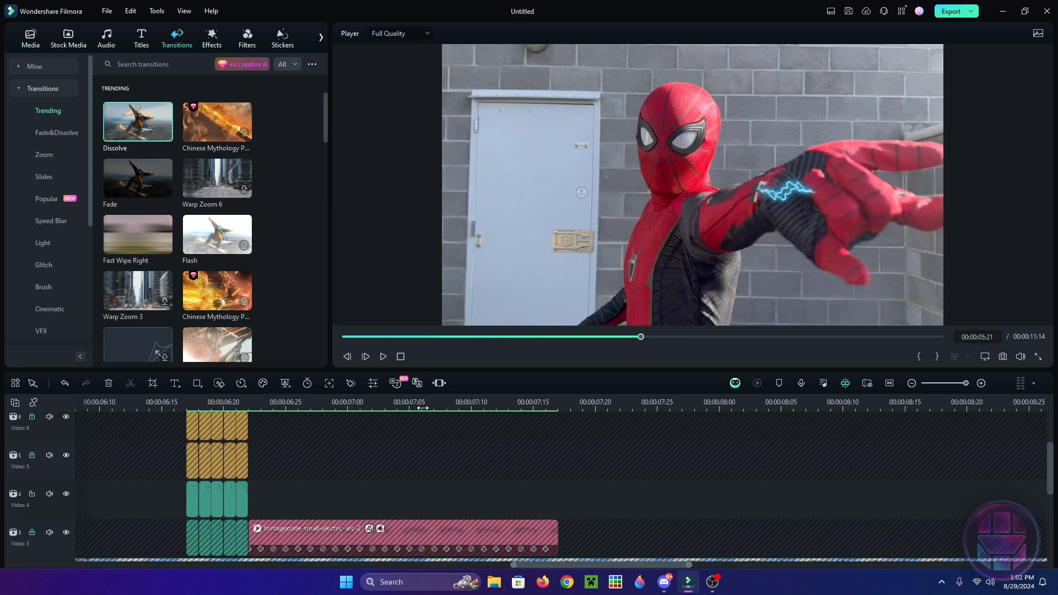
{"action": "left_click", "coordinate": [422, 405]}
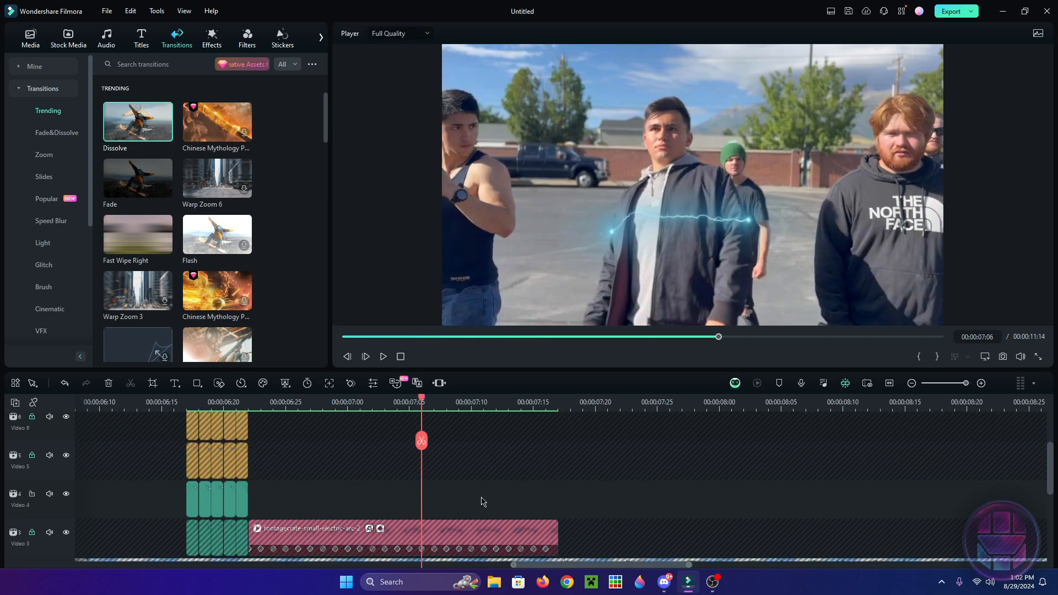
{"action": "key", "text": "ctrl+v"}
{"action": "scroll", "coordinate": [512, 485], "scroll_direction": "up", "scroll_amount": 2}
{"action": "left_click_drag", "start_coordinate": [479, 433], "coordinate": [610, 527]}
{"action": "scroll", "coordinate": [557, 480], "scroll_direction": "down", "scroll_amount": 2}
- Review the end of the electric arc and move the copied smoke clip to start at 00:00:07:16
{"action": "left_click", "coordinate": [434, 405]}
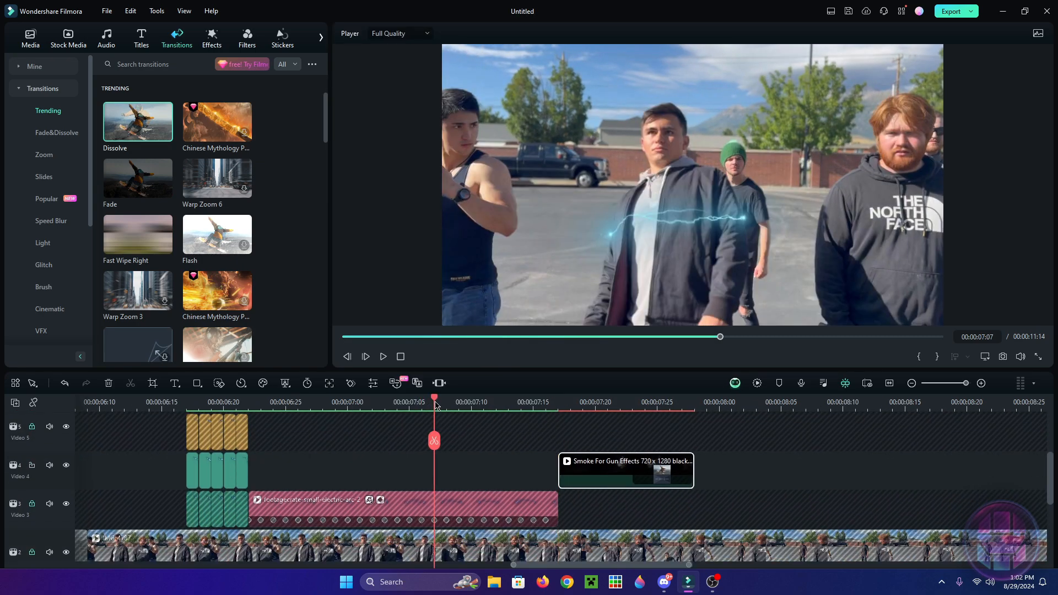
{"action": "left_click", "coordinate": [532, 406]}
{"action": "scroll", "coordinate": [532, 427], "scroll_direction": "up", "scroll_amount": 2}
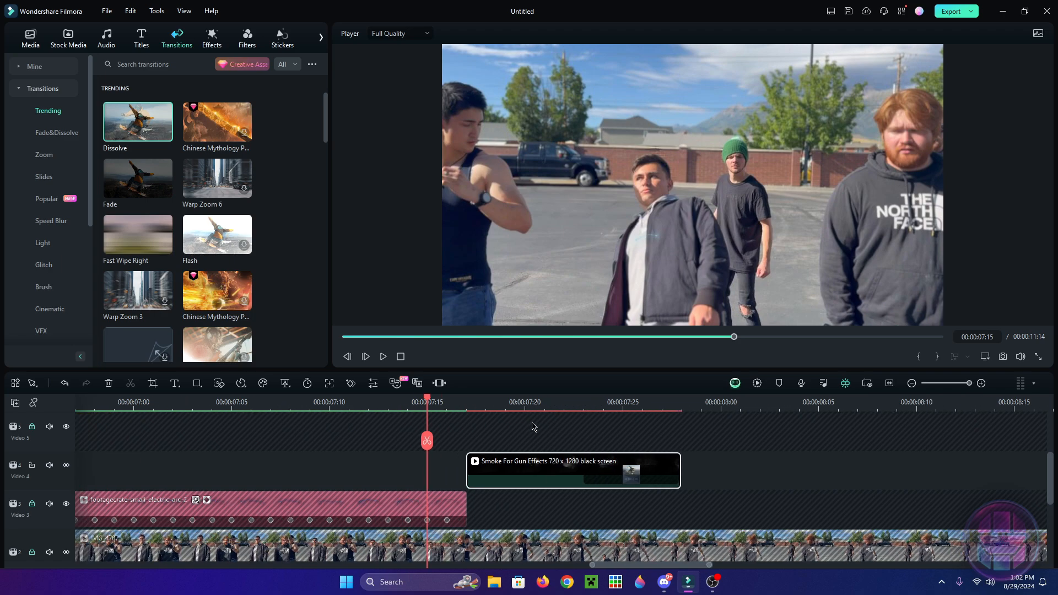
{"action": "left_click_drag", "start_coordinate": [410, 402], "coordinate": [350, 403]}
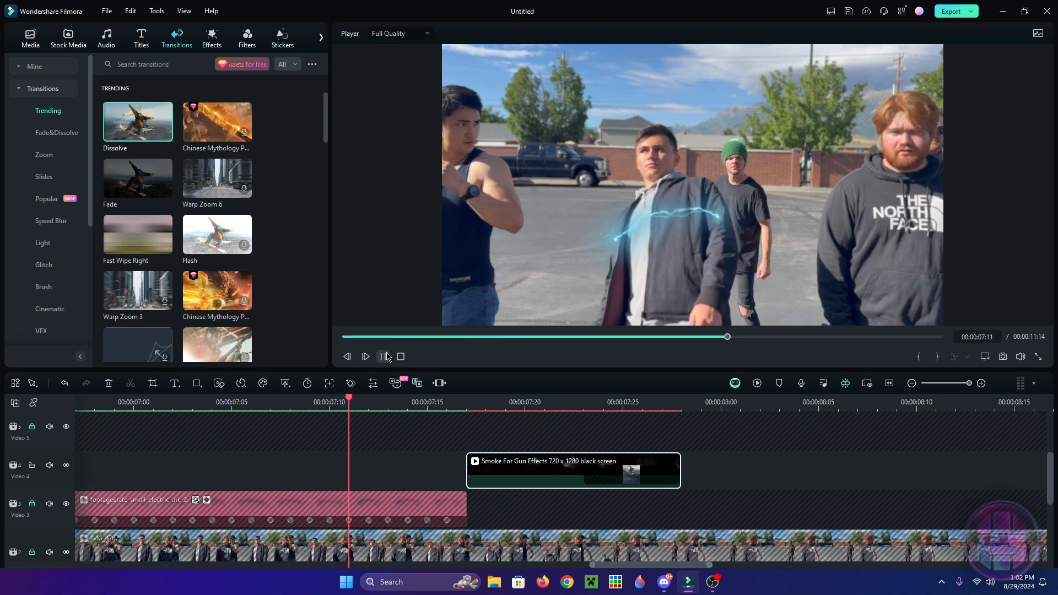
{"action": "left_click", "coordinate": [387, 357]}
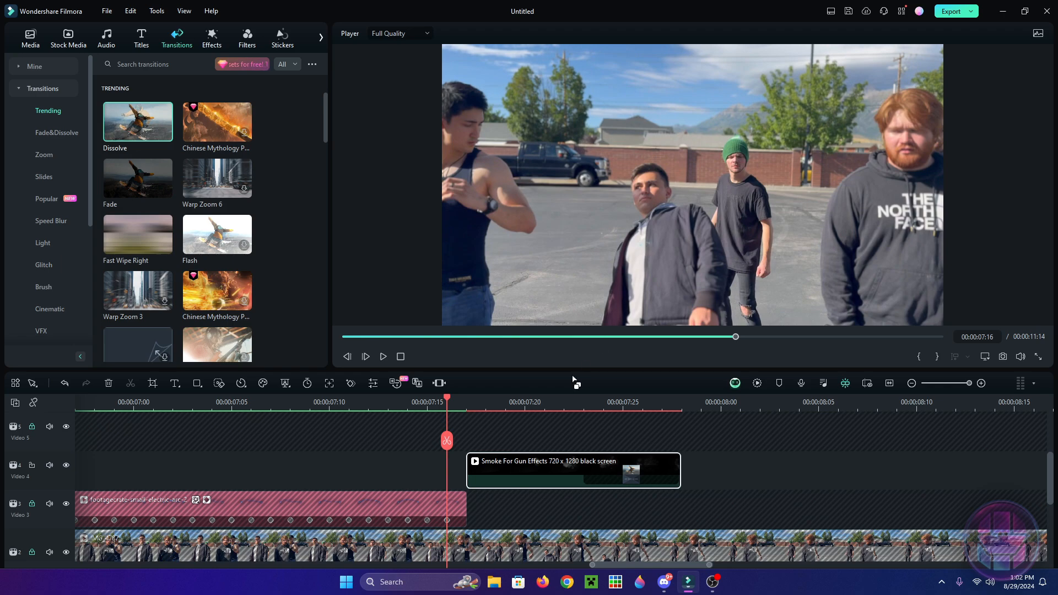
{"action": "mouse_move", "coordinate": [523, 471]}
{"action": "left_mouse_down"}
{"action": "mouse_move", "coordinate": [512, 469]}
{"action": "mouse_move", "coordinate": [522, 470]}
{"action": "mouse_move", "coordinate": [515, 477]}
{"action": "left_mouse_up"}
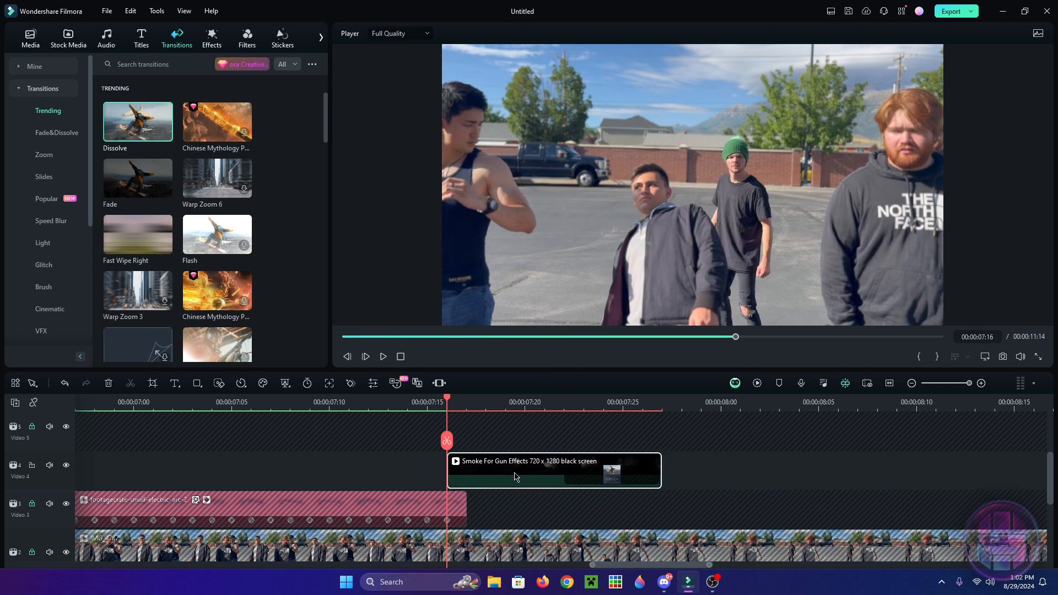
- Set the copied smoke's opacity to 100, then rotate it, shrink it and position it over the man's chest
{"action": "double_click", "coordinate": [485, 469]}
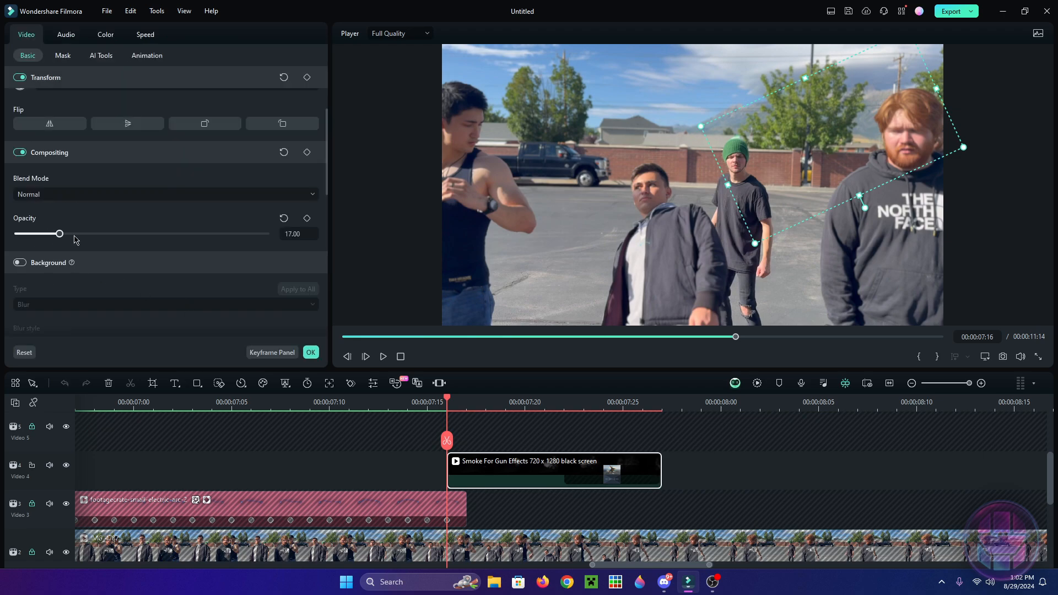
{"action": "left_click_drag", "start_coordinate": [74, 236], "coordinate": [445, 241]}
{"action": "left_click_drag", "start_coordinate": [810, 118], "coordinate": [698, 167]}
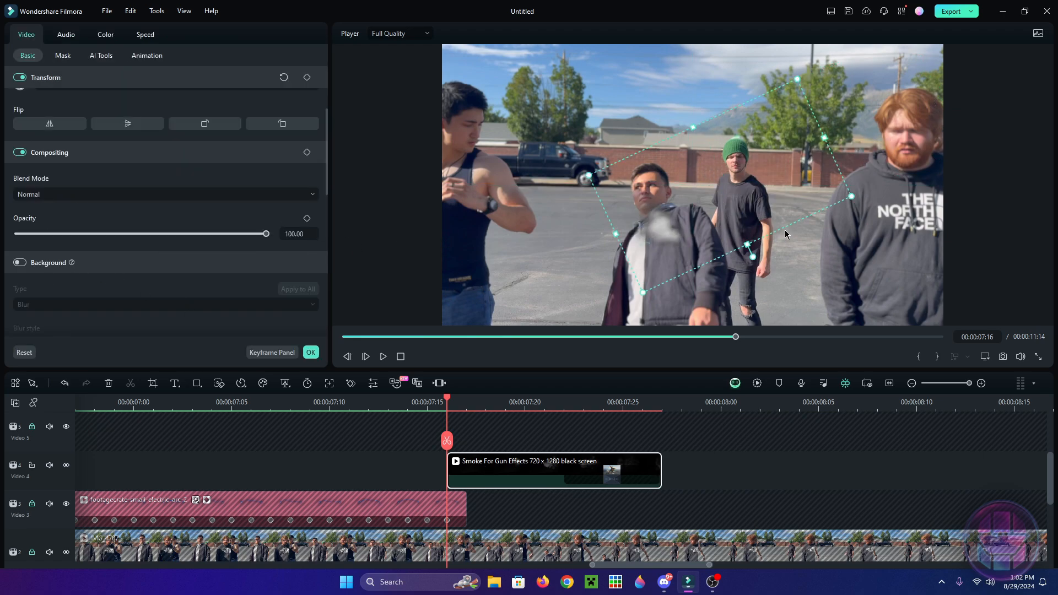
{"action": "left_click_drag", "start_coordinate": [753, 257], "coordinate": [814, 247]}
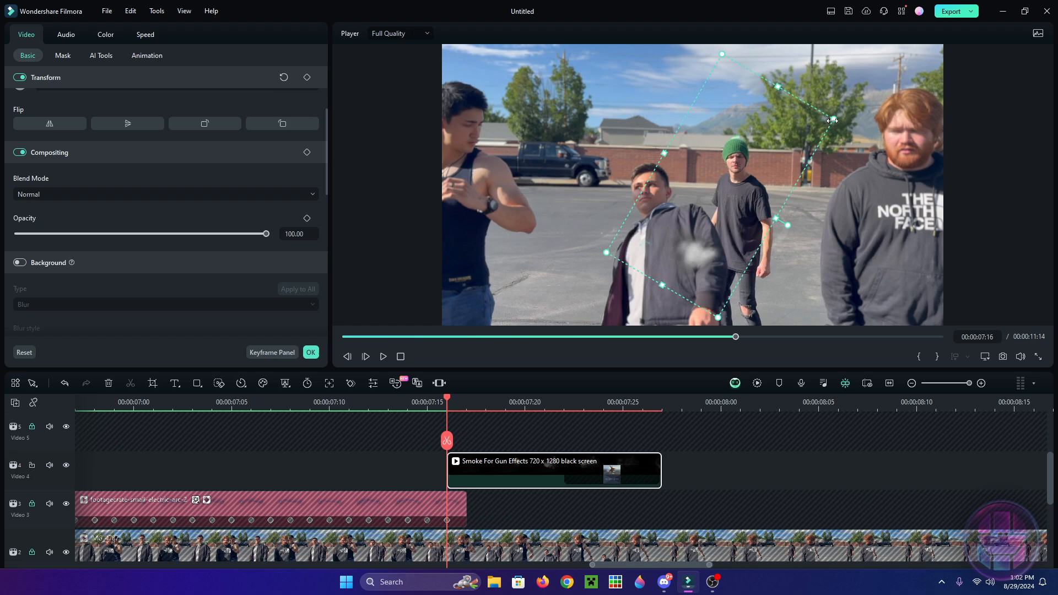
{"action": "left_click_drag", "start_coordinate": [833, 120], "coordinate": [722, 185]}
{"action": "left_click_drag", "start_coordinate": [664, 215], "coordinate": [699, 221]}
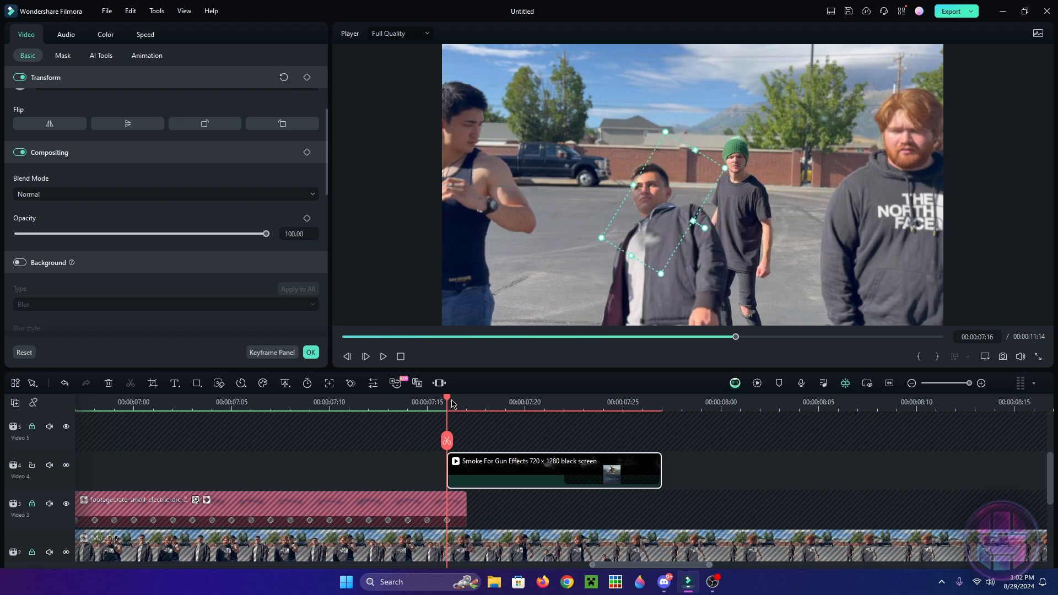
- Remove the transition from the chest smoke clip and extend the clip's end to about 00:00:07:28
{"action": "mouse_move", "coordinate": [453, 404]}
{"action": "left_mouse_down"}
{"action": "mouse_move", "coordinate": [572, 416]}
{"action": "mouse_move", "coordinate": [447, 422]}
{"action": "left_mouse_up"}
{"action": "left_click", "coordinate": [612, 474]}
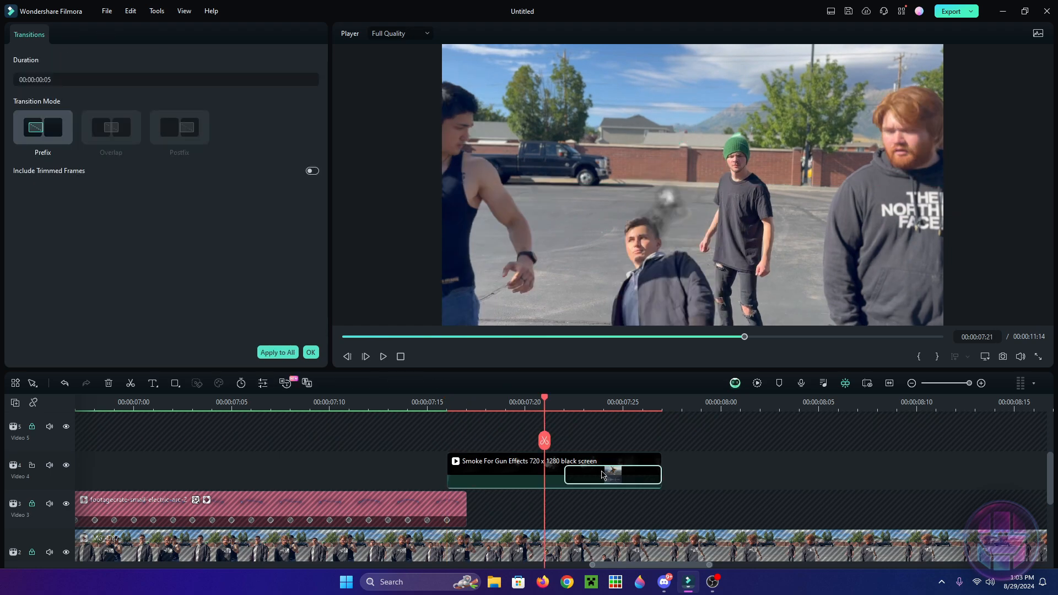
{"action": "right_click", "coordinate": [607, 472]}
{"action": "left_click", "coordinate": [620, 359]}
{"action": "left_click", "coordinate": [448, 402]}
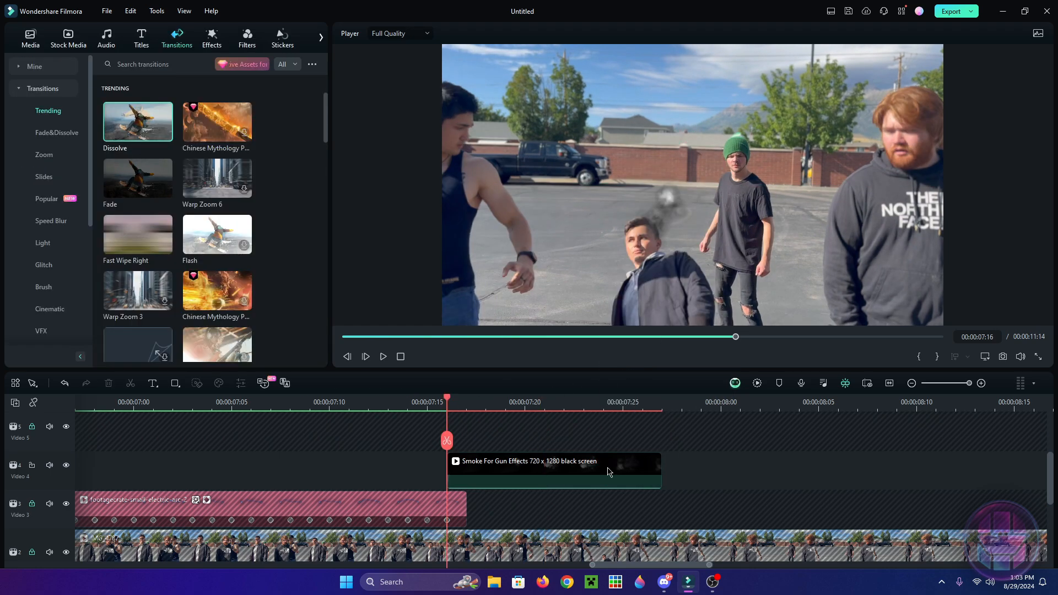
{"action": "left_click_drag", "start_coordinate": [661, 467], "coordinate": [682, 463]}
{"action": "left_click", "coordinate": [500, 474]}
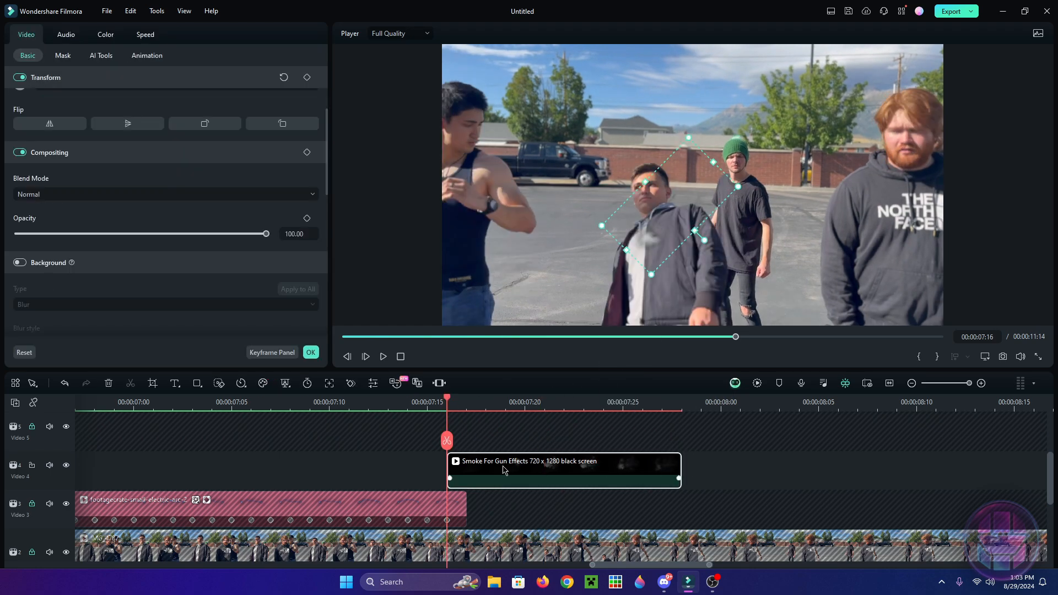
- Keyframe the chest smoke at 00:00:07:16, shift it up and slightly right at 00:00:07:27, and play back the motion
{"action": "left_click_drag", "start_coordinate": [437, 397], "coordinate": [668, 421]}
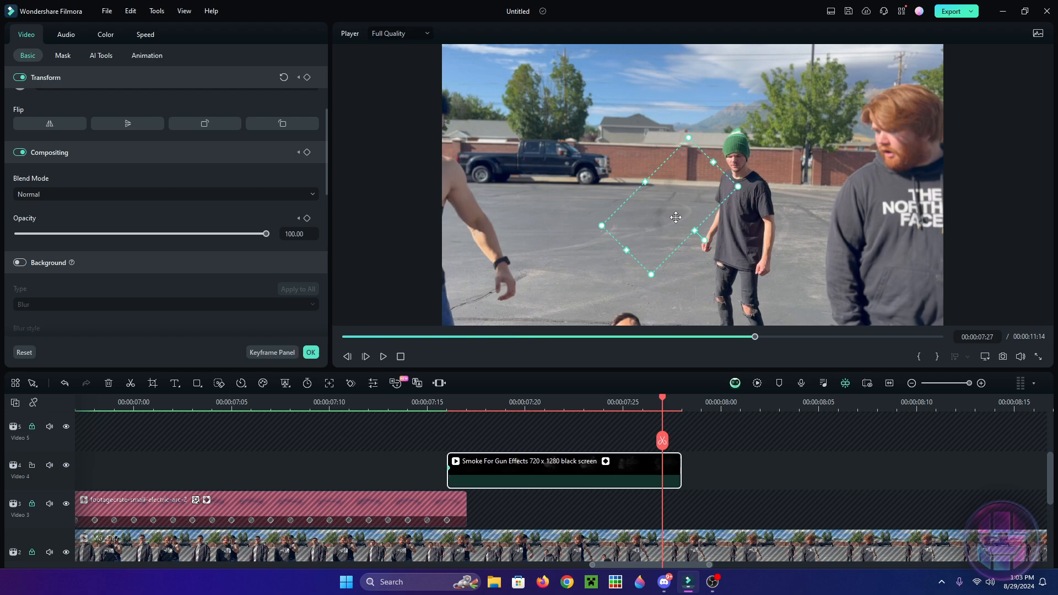
{"action": "left_click_drag", "start_coordinate": [676, 217], "coordinate": [698, 182]}
{"action": "left_click", "coordinate": [449, 406]}
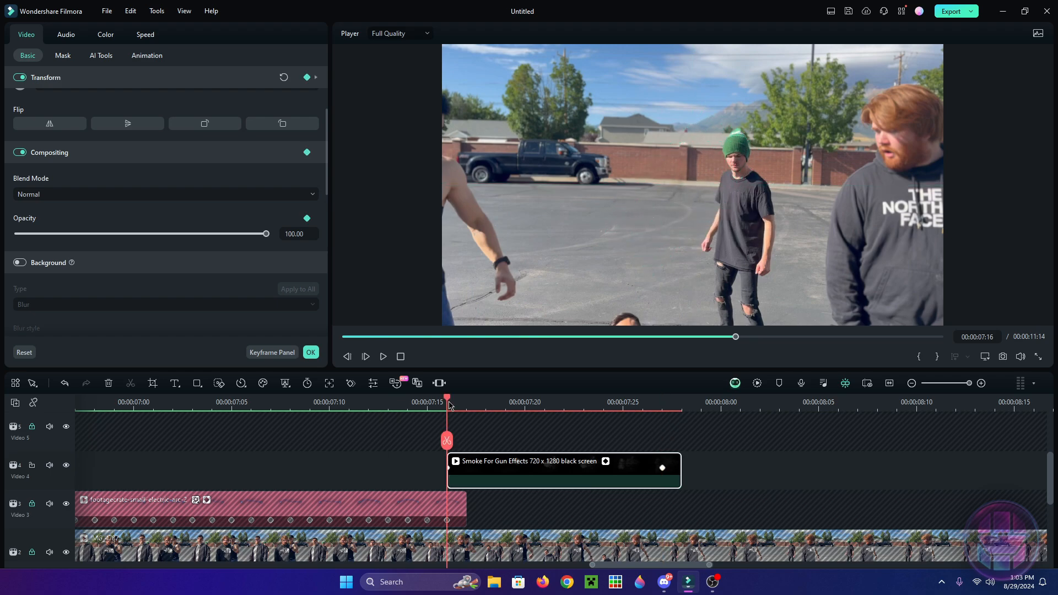
{"action": "left_click_drag", "start_coordinate": [449, 406], "coordinate": [662, 407]}
{"action": "left_click", "coordinate": [448, 406]}
{"action": "mouse_move", "coordinate": [449, 404]}
{"action": "left_mouse_down"}
{"action": "mouse_move", "coordinate": [583, 406]}
{"action": "mouse_move", "coordinate": [465, 408]}
{"action": "mouse_move", "coordinate": [448, 422]}
{"action": "left_mouse_up"}
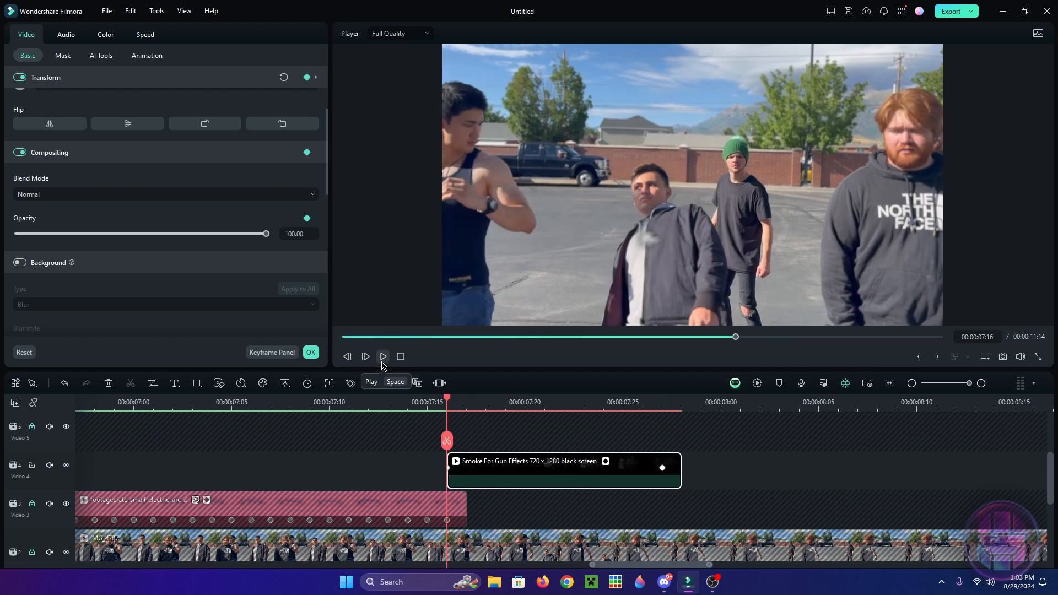
{"action": "left_click", "coordinate": [383, 363]}
{"action": "left_click", "coordinate": [448, 404]}
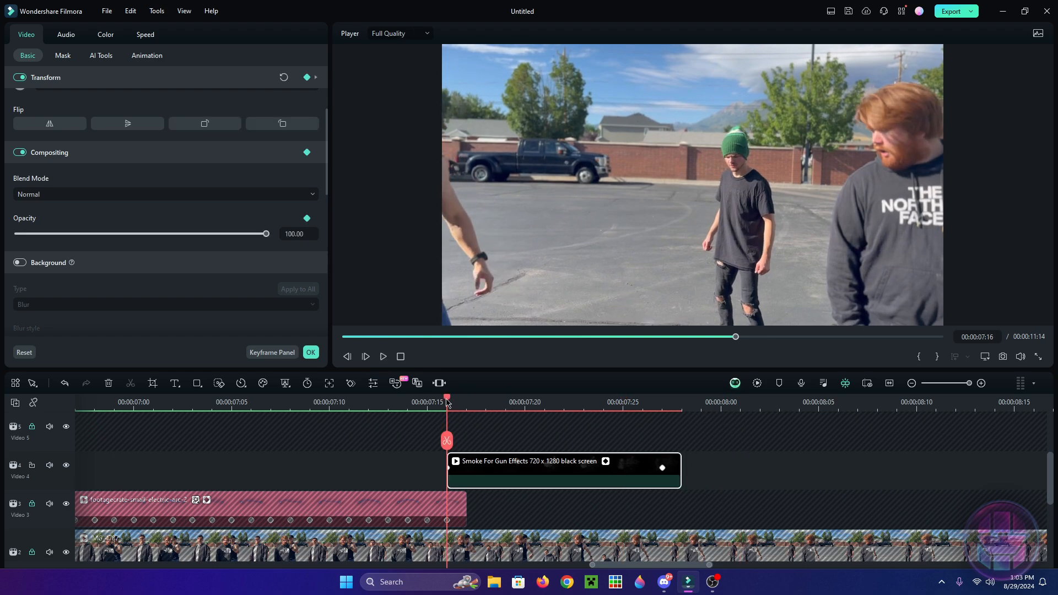
{"action": "key", "text": "space"}
{"action": "key", "text": "space"}
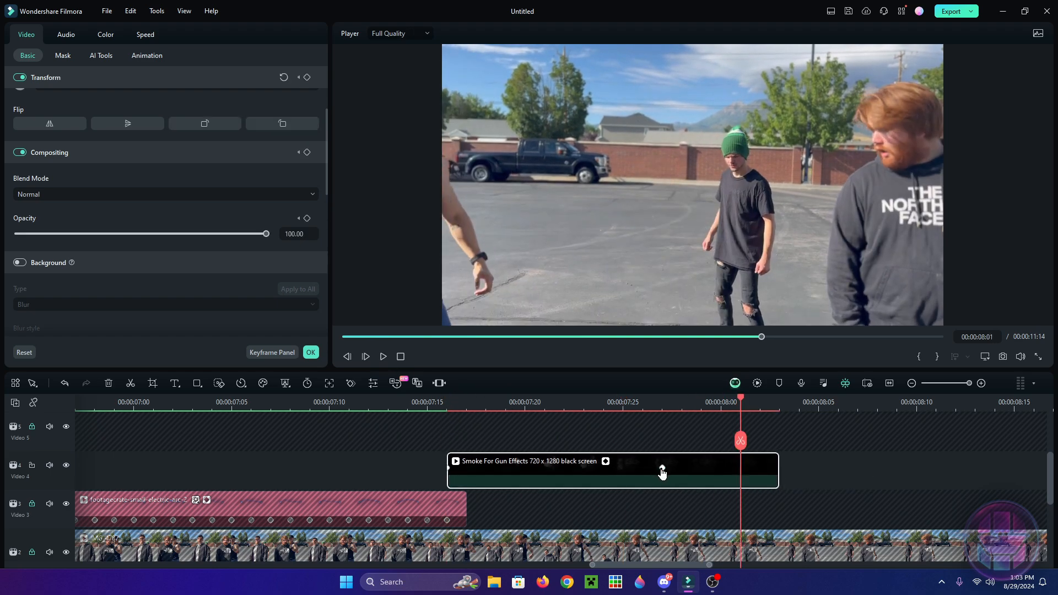
- Move the chest smoke's second keyframe to the clip's end, set that end to about 00:00:08:02, and preview the slower motion
{"action": "left_click", "coordinate": [662, 469]}
{"action": "left_click_drag", "start_coordinate": [753, 472], "coordinate": [734, 472]}
{"action": "left_click_drag", "start_coordinate": [466, 407], "coordinate": [593, 418]}
{"action": "key", "text": "space"}
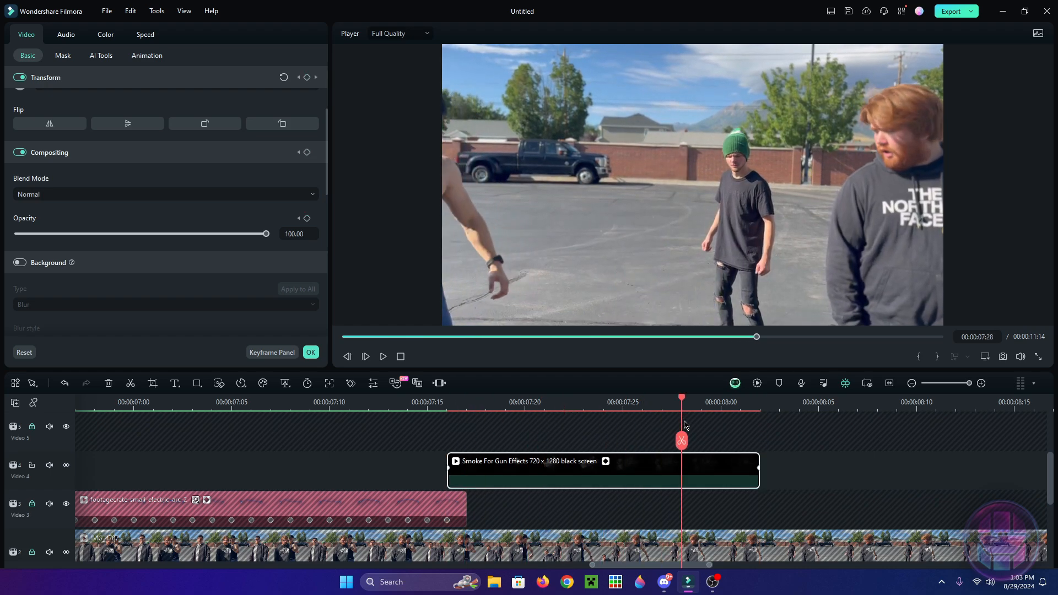
{"action": "left_click", "coordinate": [447, 403]}
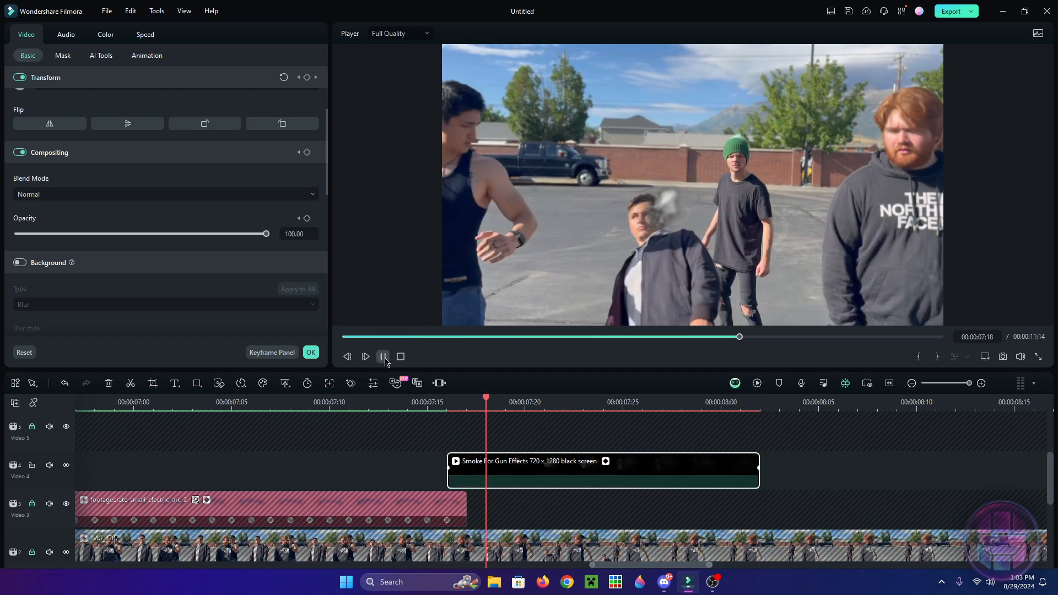
{"action": "key", "text": "space"}
- Lower the chest smoke's opacity to 15, preview the man's fall, and readjust the opacity to about 18
{"action": "left_click_drag", "start_coordinate": [235, 236], "coordinate": [186, 236]}
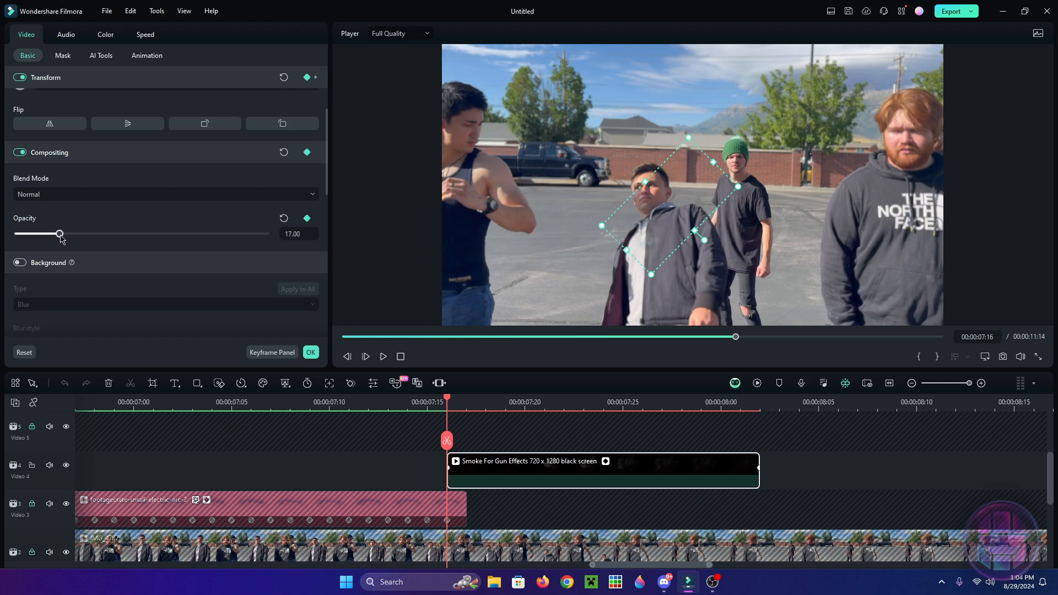
{"action": "left_click", "coordinate": [307, 403]}
{"action": "key", "text": "space"}
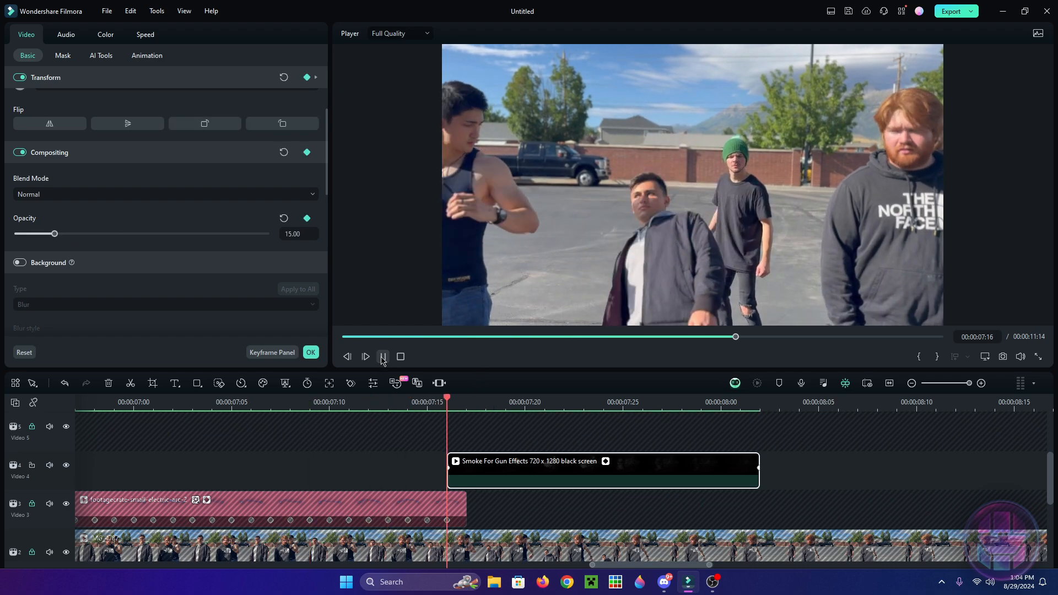
{"action": "left_click", "coordinate": [375, 399]}
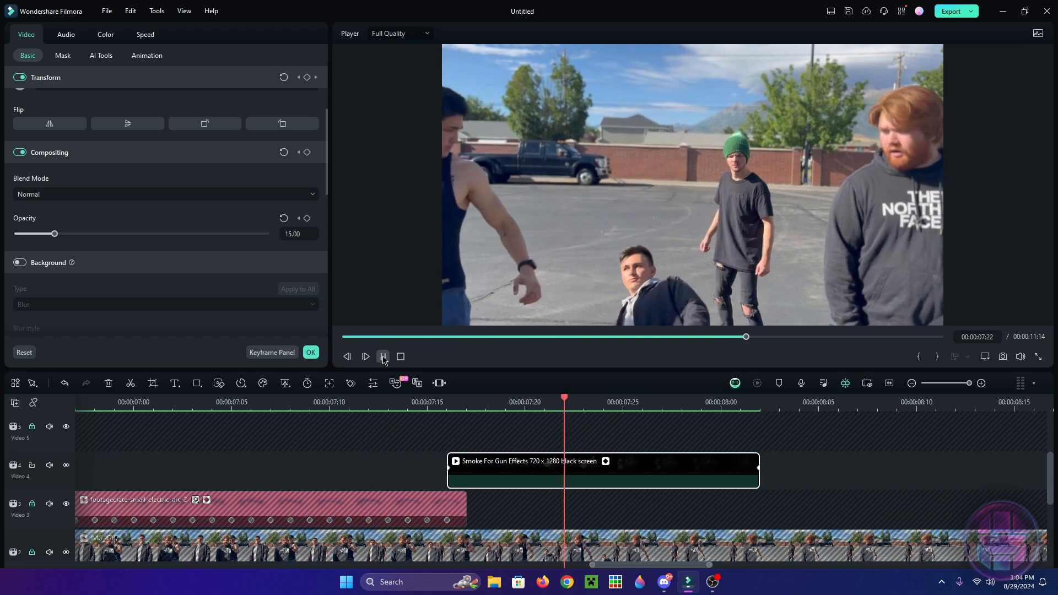
{"action": "key", "text": "space"}
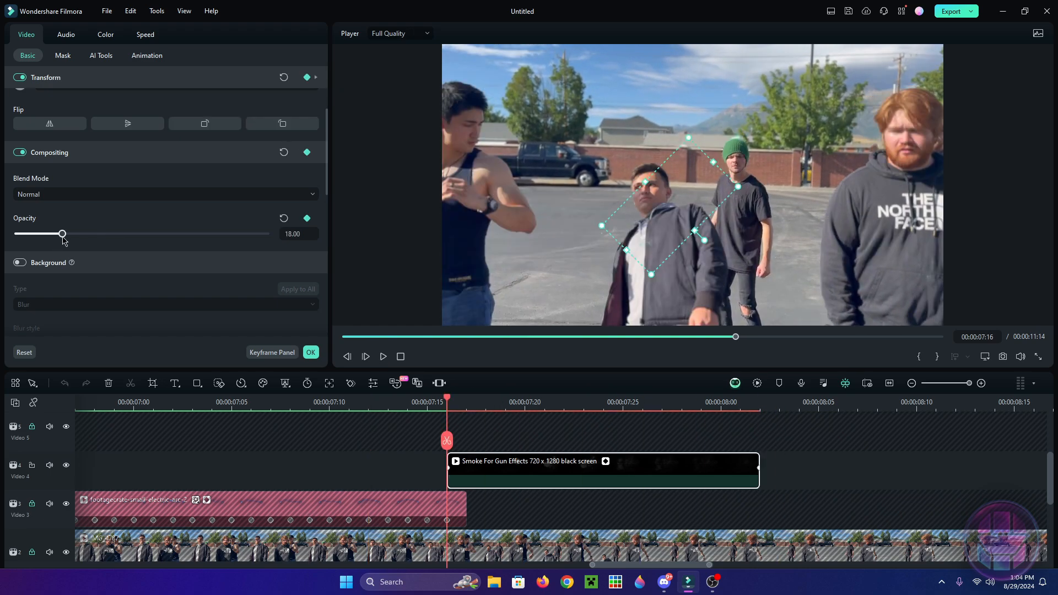
- Add a Dissolve to the chest smoke's end, shorten it to start at about 00:00:07:24, and play the sequence to check the fade
{"action": "left_click", "coordinate": [310, 352]}
{"action": "left_click_drag", "start_coordinate": [142, 124], "coordinate": [539, 477]}
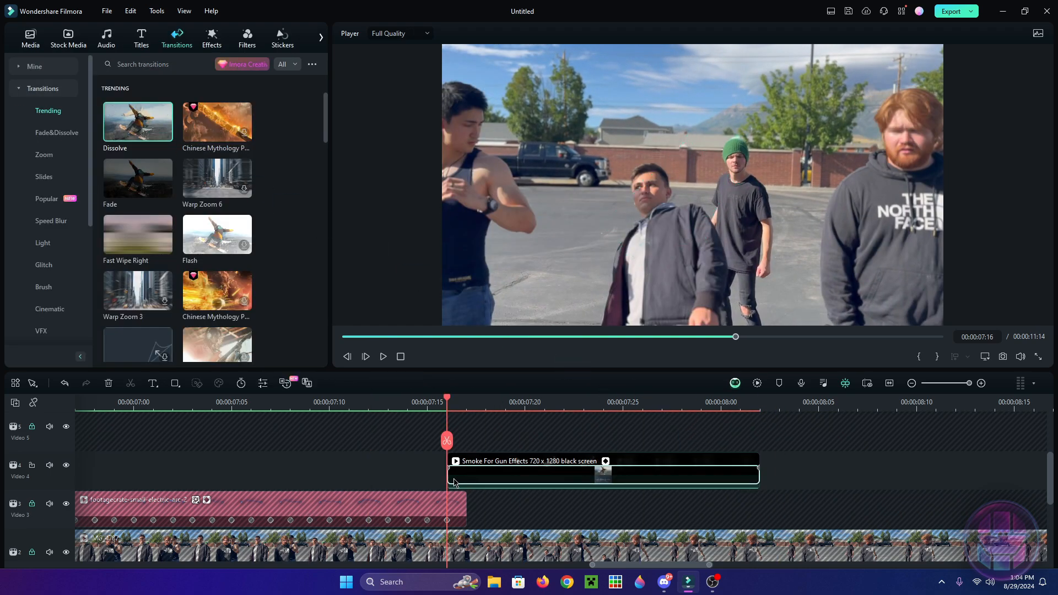
{"action": "left_click_drag", "start_coordinate": [454, 483], "coordinate": [605, 477]}
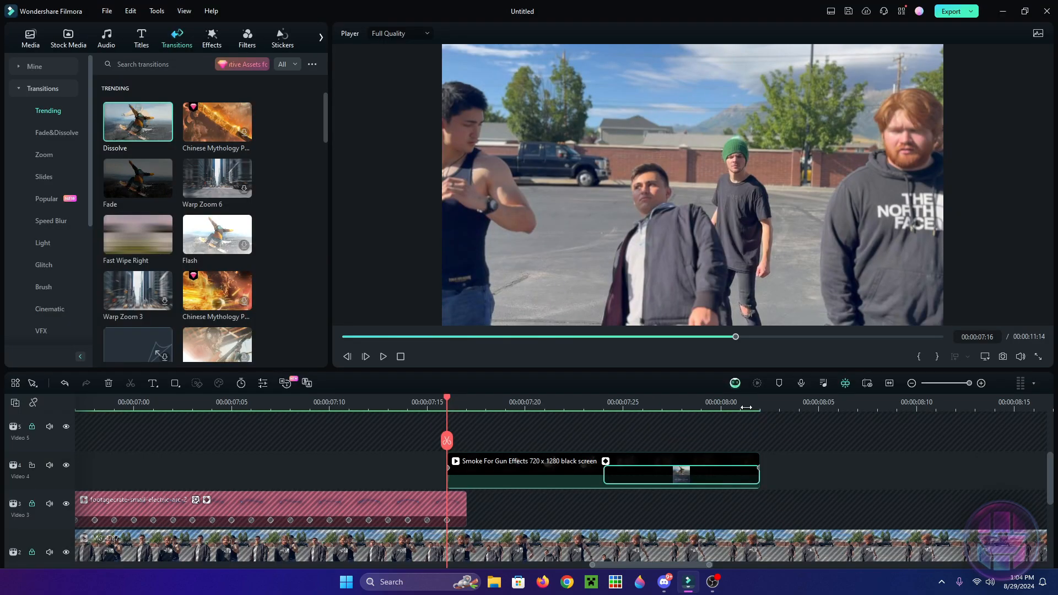
{"action": "scroll", "coordinate": [749, 414], "scroll_direction": "down", "scroll_amount": 3}
{"action": "left_click", "coordinate": [383, 356]}
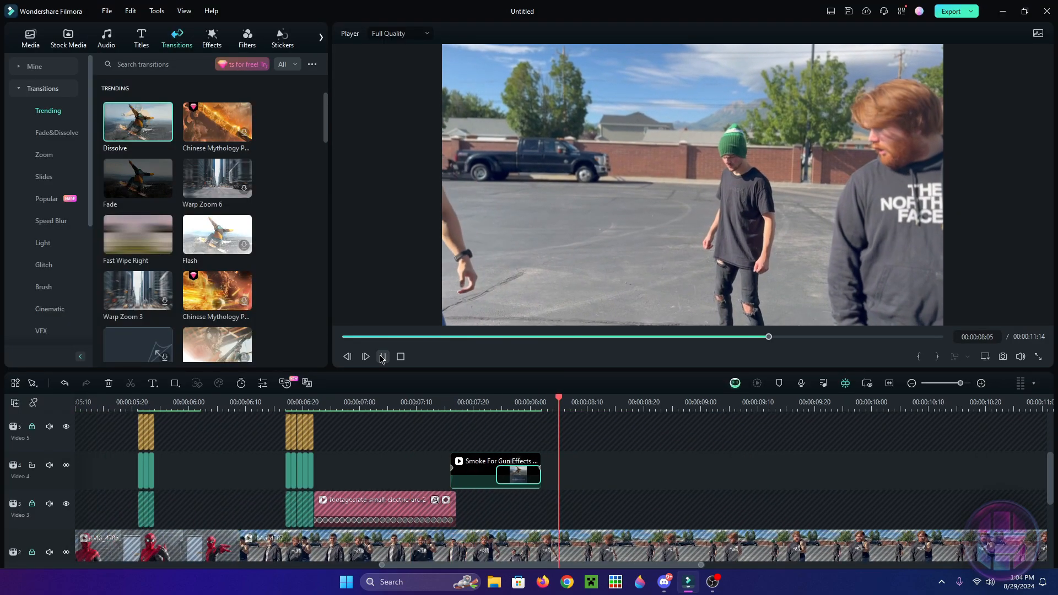
{"action": "left_click", "coordinate": [343, 403]}
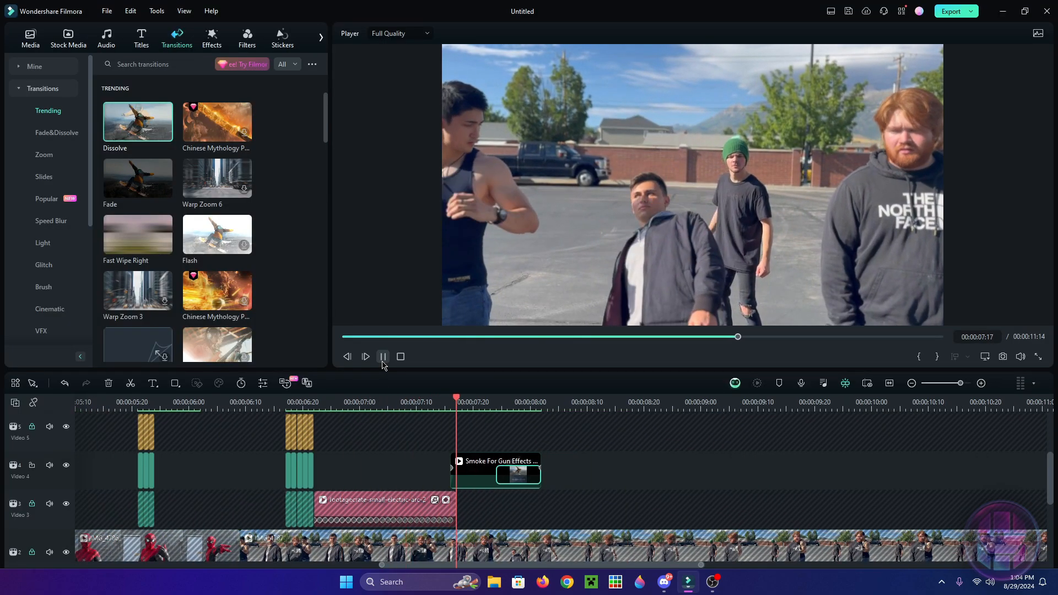
{"action": "left_click", "coordinate": [383, 357]}
{"action": "left_click", "coordinate": [382, 357]}
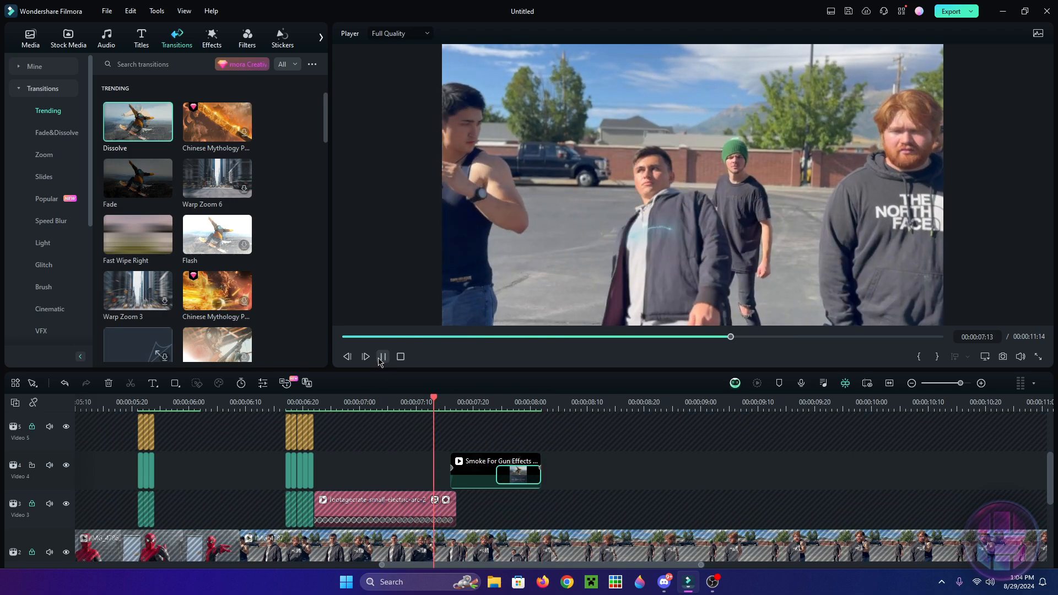
{"action": "left_click", "coordinate": [382, 356]}
- Lock the smoke tracks, video 7 and video 4, and play the complete lightning sequence
{"action": "scroll", "coordinate": [75, 485], "scroll_direction": "up", "scroll_amount": 3}
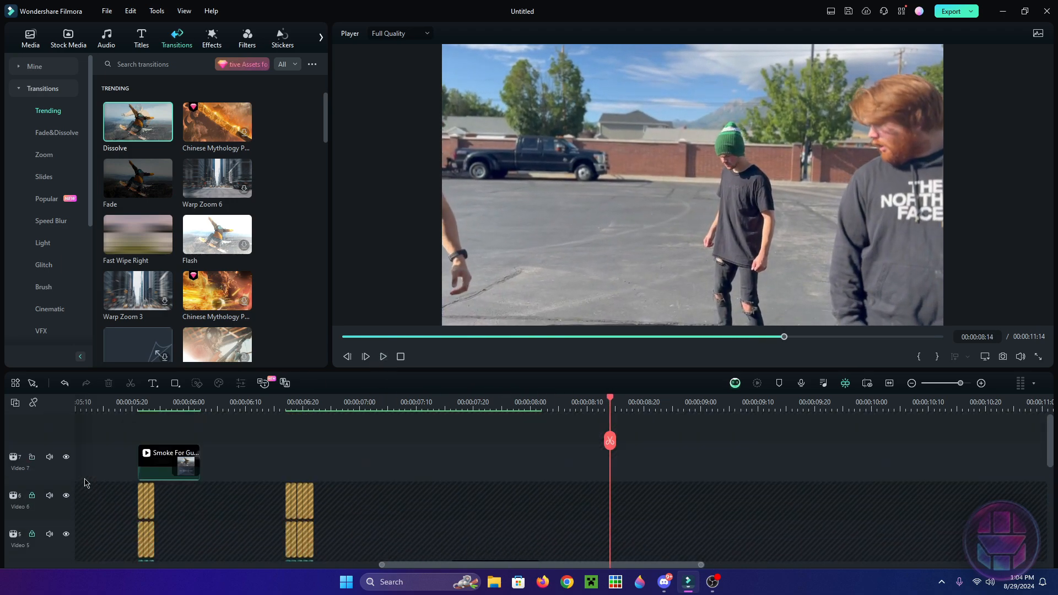
{"action": "left_click", "coordinate": [32, 466]}
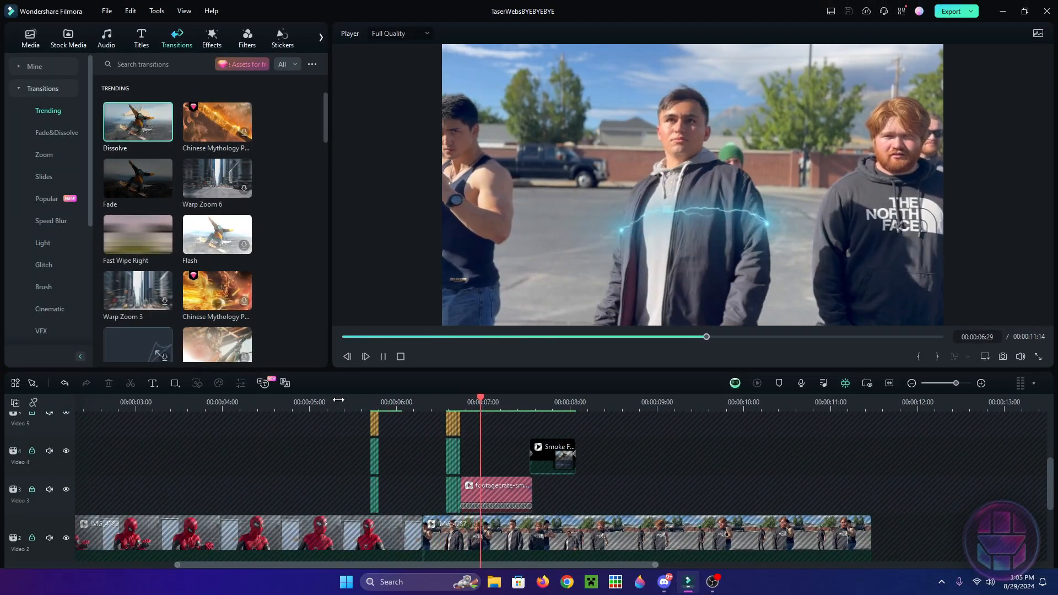
{"action": "left_click", "coordinate": [384, 358]}
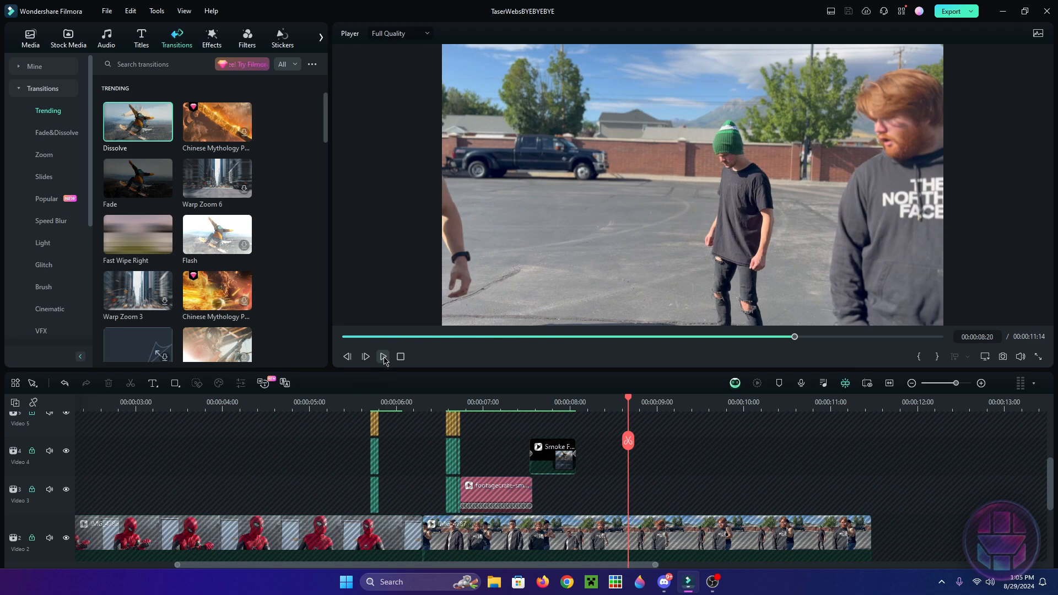
{"action": "left_click", "coordinate": [373, 404]}
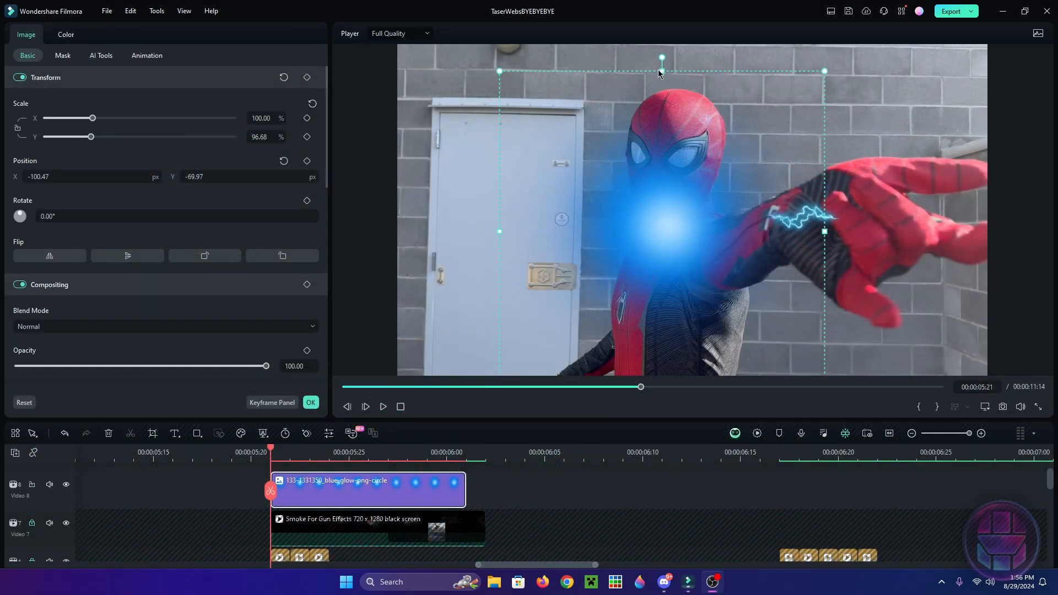
- Scale the blue glow image to 76.36% by 41.86%, position it over the arc at Spider-Man's wrist, and reduce its opacity
{"action": "left_click_drag", "start_coordinate": [660, 71], "coordinate": [660, 210]}
{"action": "left_click_drag", "start_coordinate": [653, 261], "coordinate": [652, 150]}
{"action": "left_click_drag", "start_coordinate": [823, 100], "coordinate": [741, 116]}
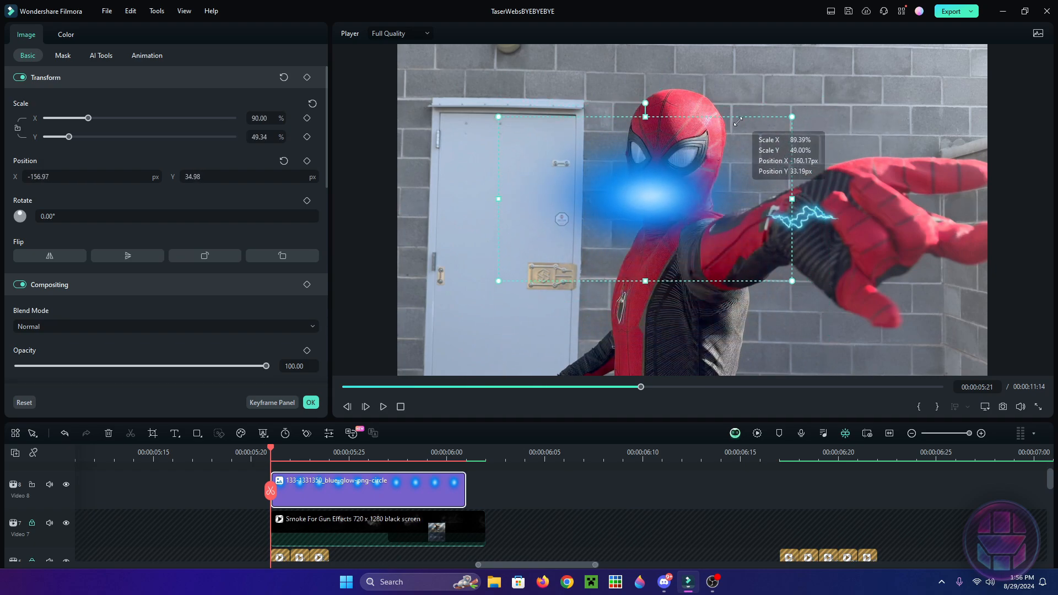
{"action": "left_click_drag", "start_coordinate": [628, 203], "coordinate": [805, 228]}
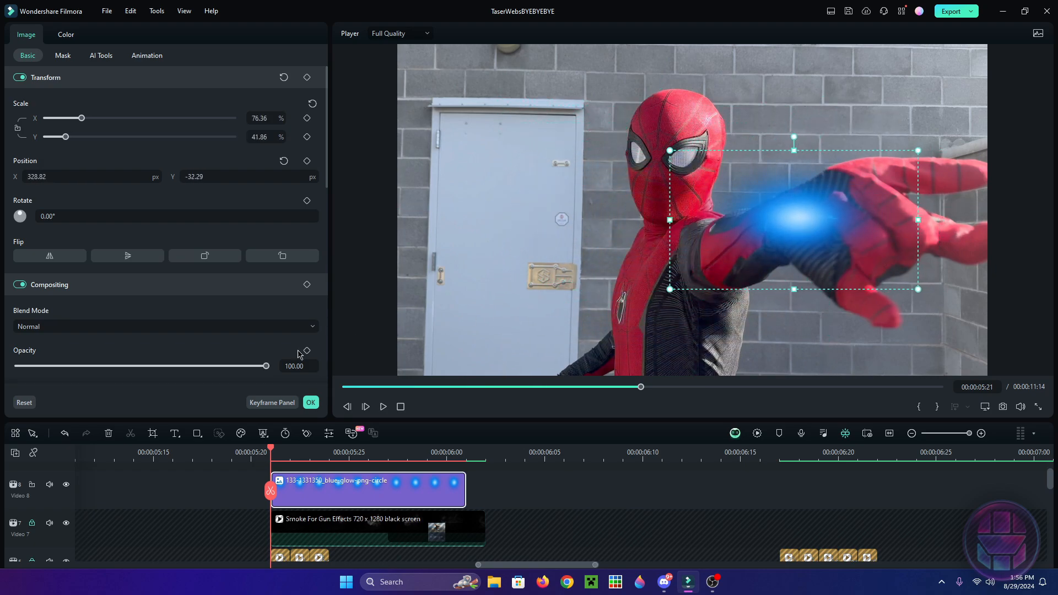
{"action": "scroll", "coordinate": [232, 336], "scroll_direction": "down", "scroll_amount": 1}
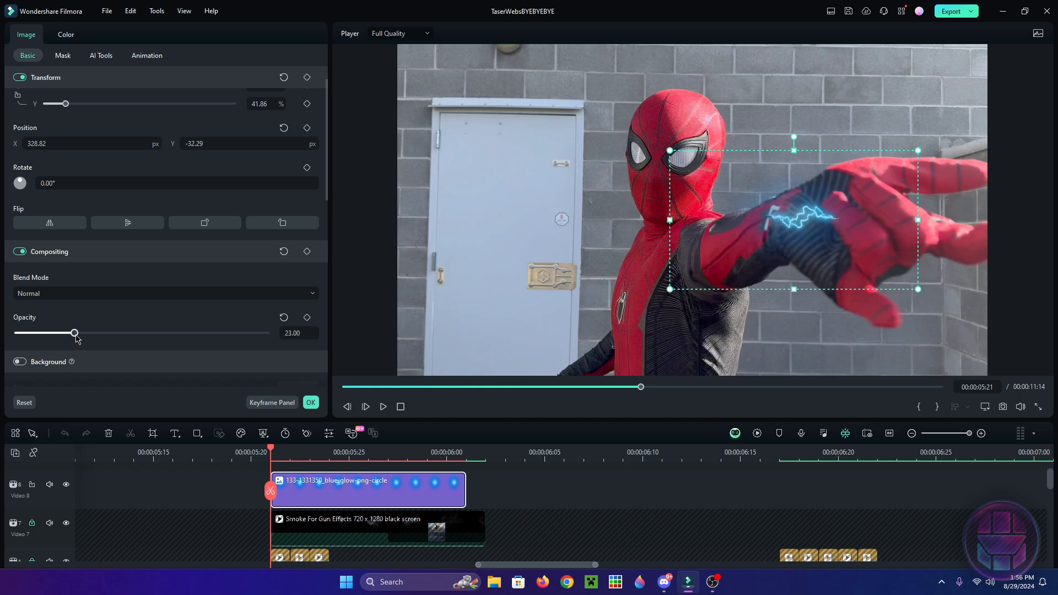